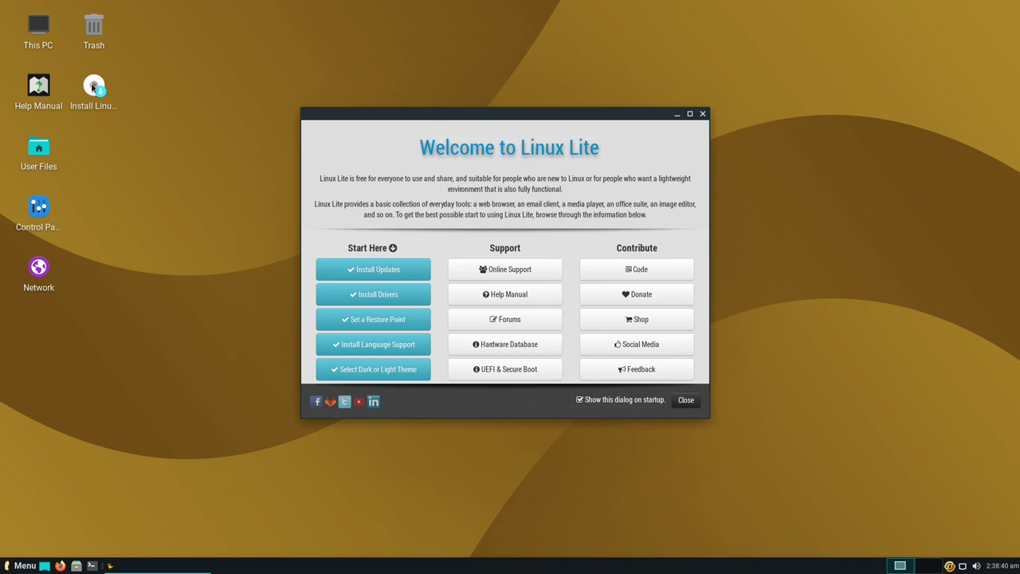
- Launch the Linux Lite installer from the desktop
mouse_move(92, 88)
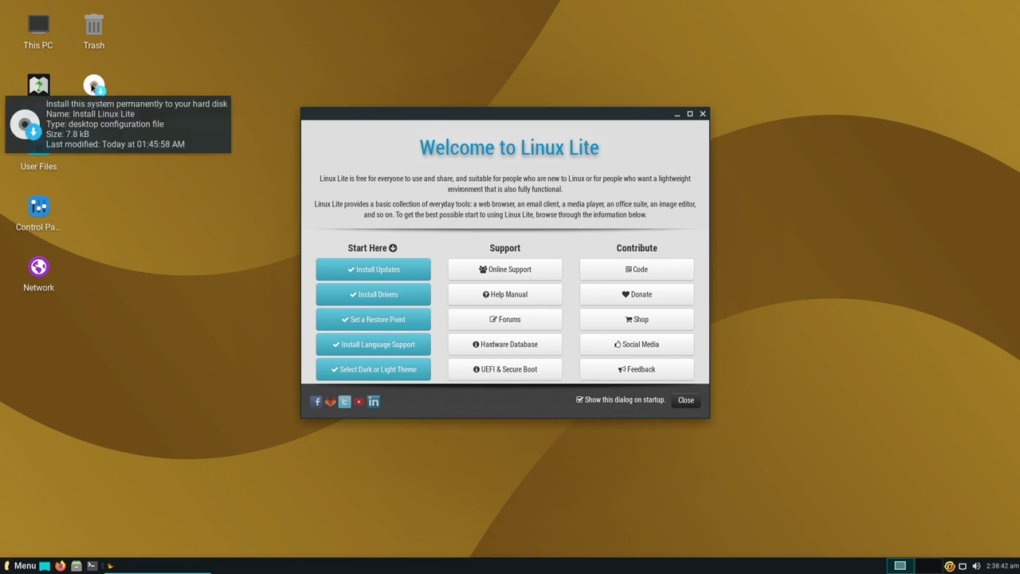
double_click(92, 87)
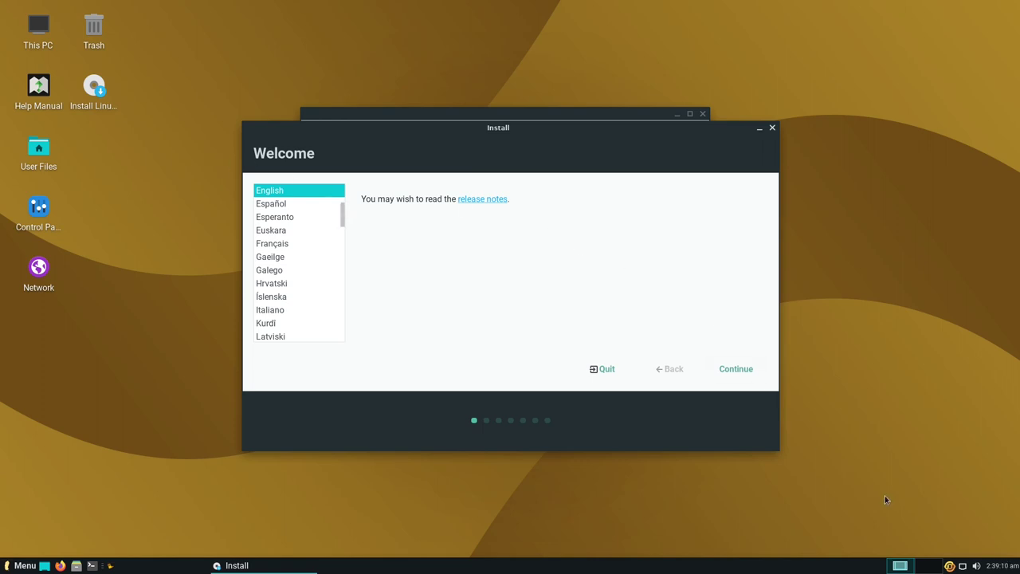
- Inspect the taskbar clock's Datetime properties and close them without changes
right_click(997, 566)
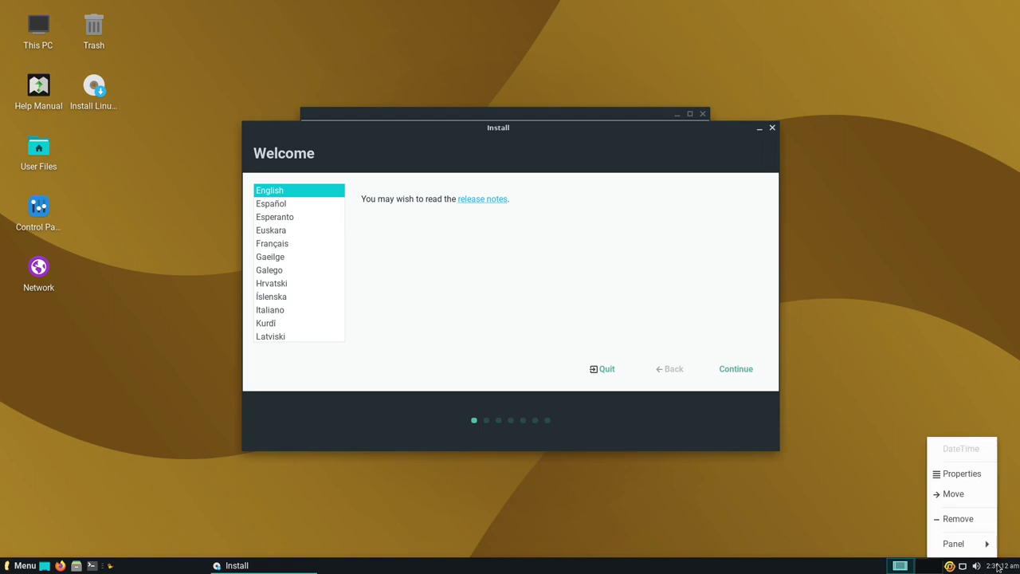
left_click(965, 473)
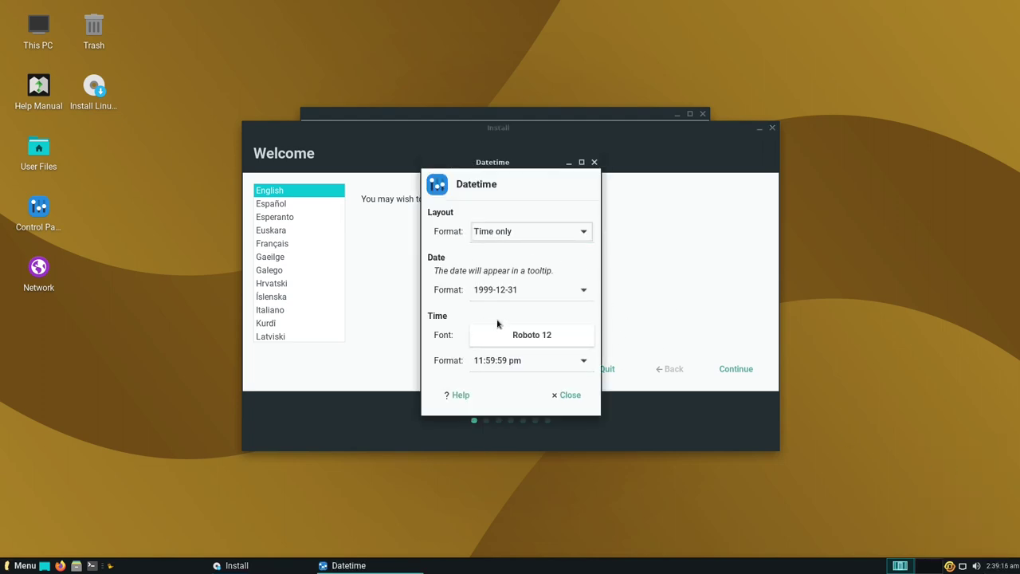
left_click(570, 395)
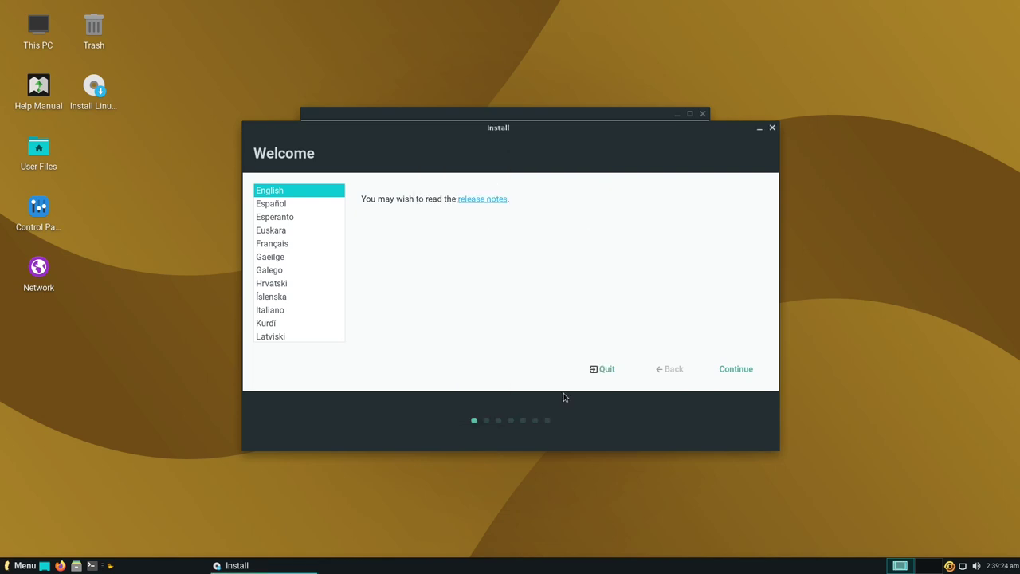
- Look through the system and settings applications and open the Settings Manager
left_click(17, 566)
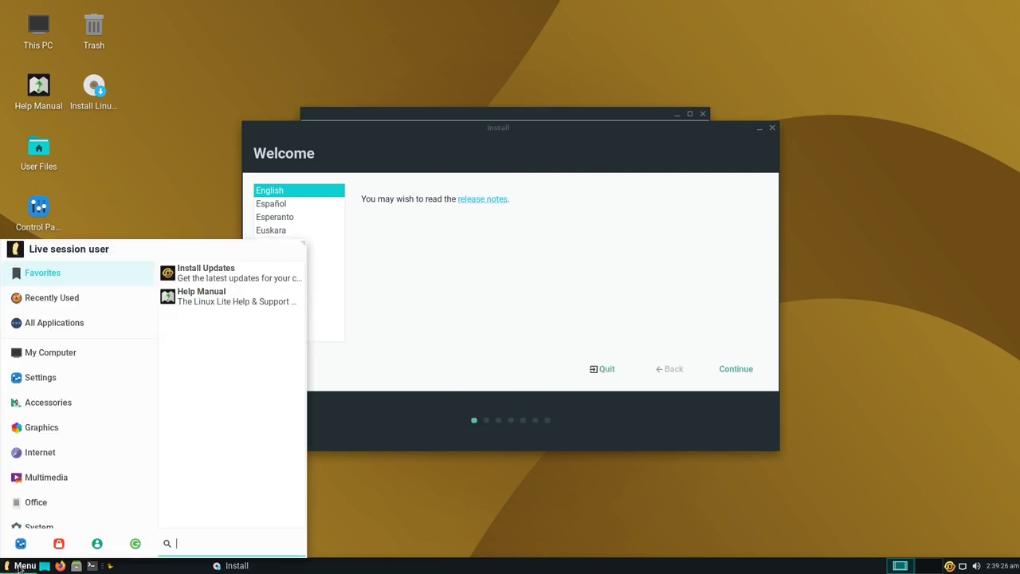
left_click(40, 526)
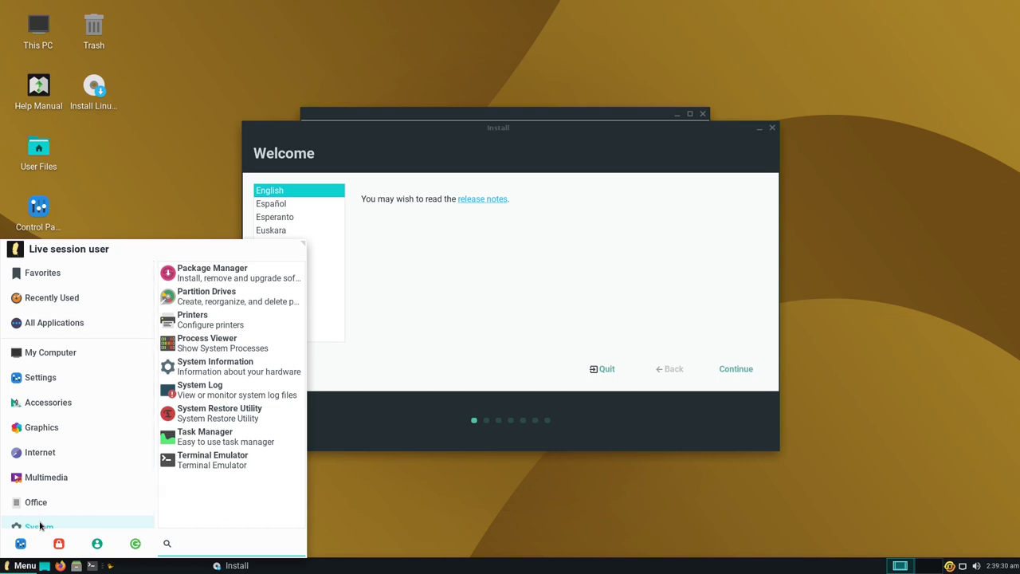
scroll(40, 526, "down", 1)
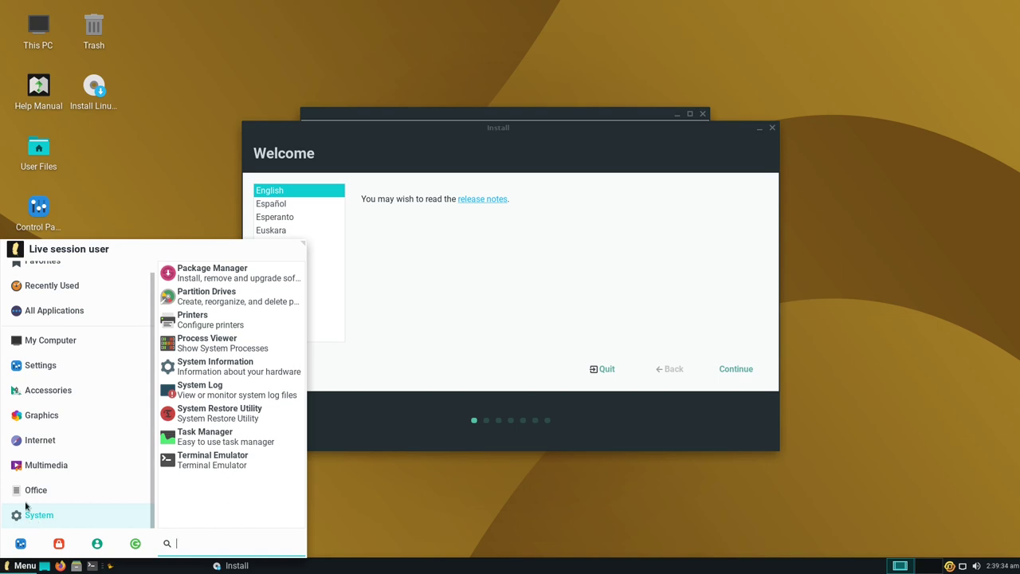
left_click(36, 367)
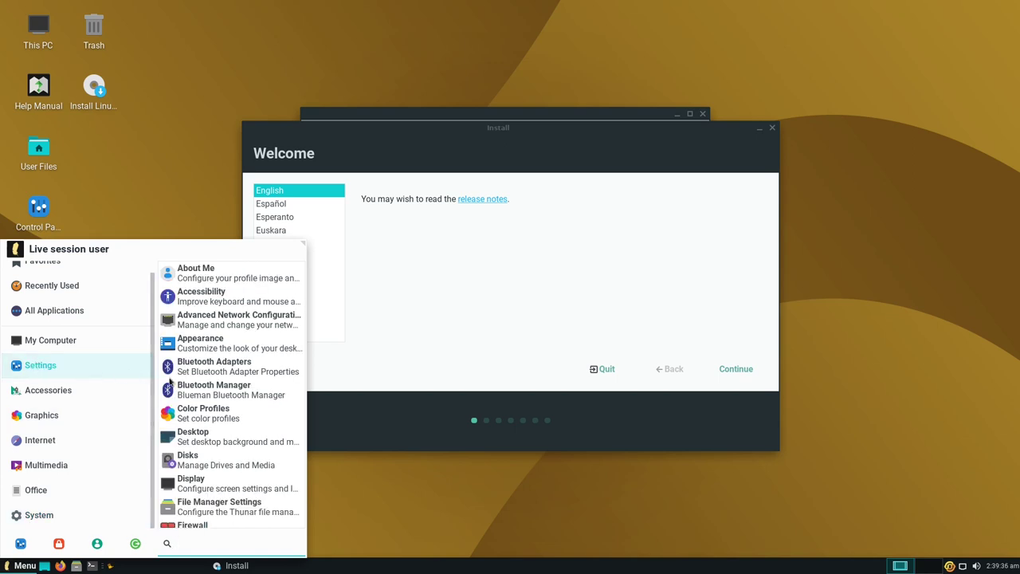
scroll(205, 391, "down", 3)
scroll(205, 391, "down", 8)
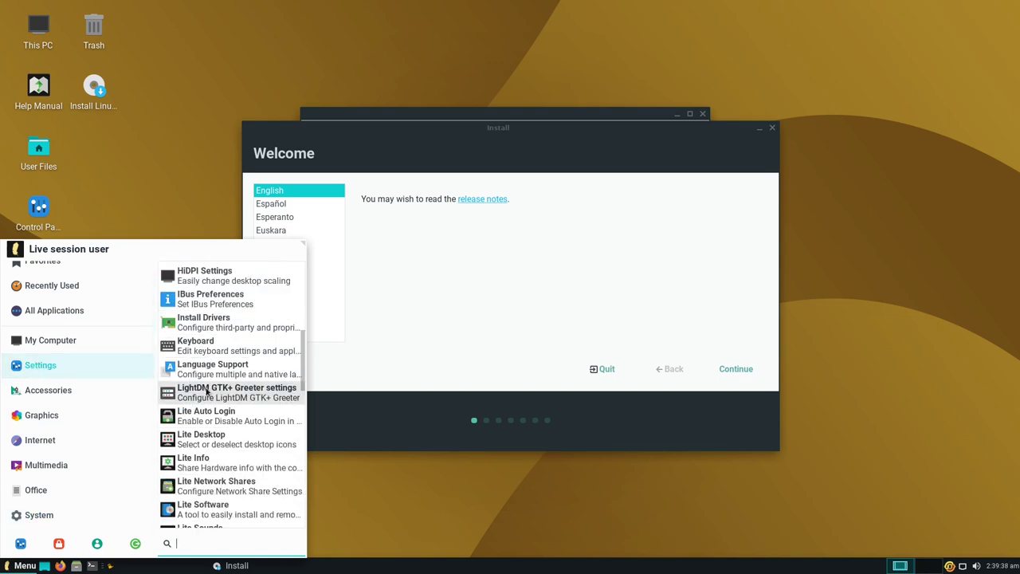
scroll(205, 391, "down", 4)
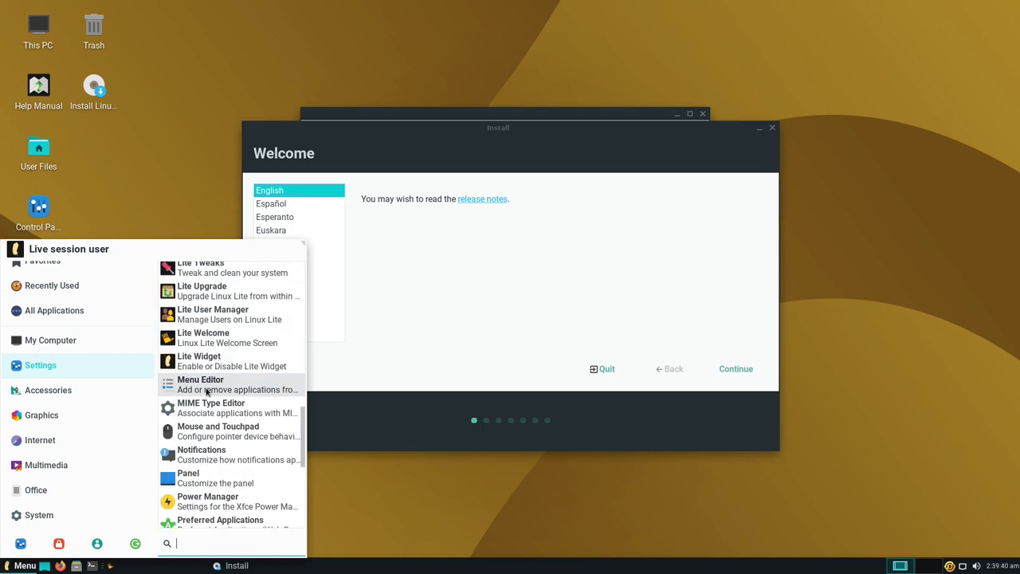
scroll(206, 390, "down", 4)
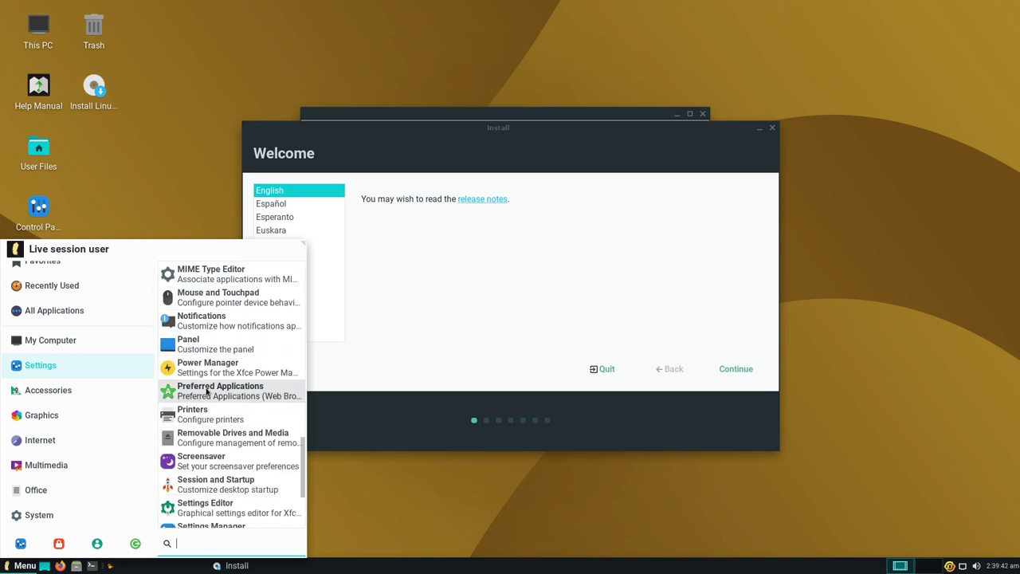
scroll(206, 390, "down", 1)
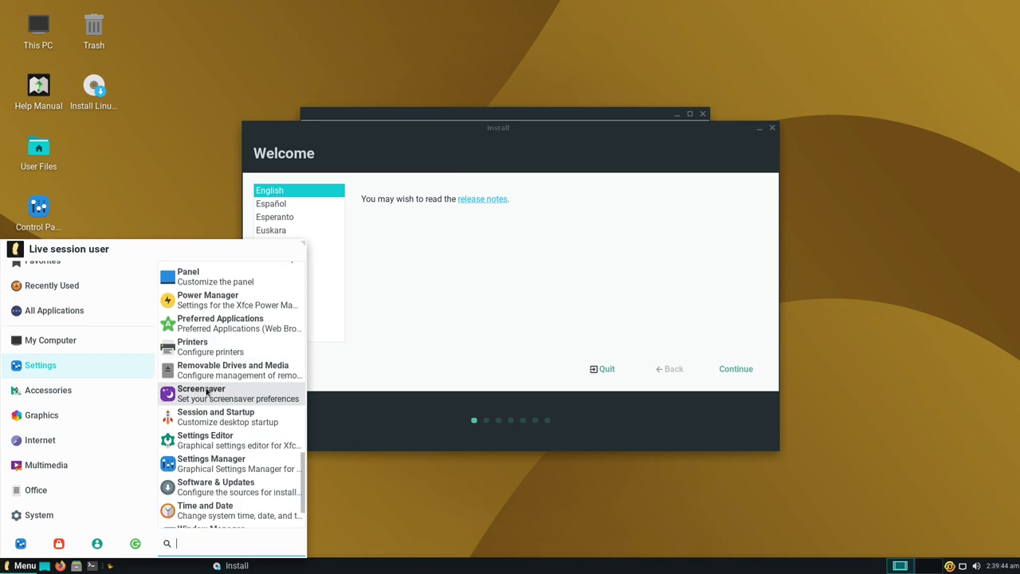
scroll(205, 390, "down", 1)
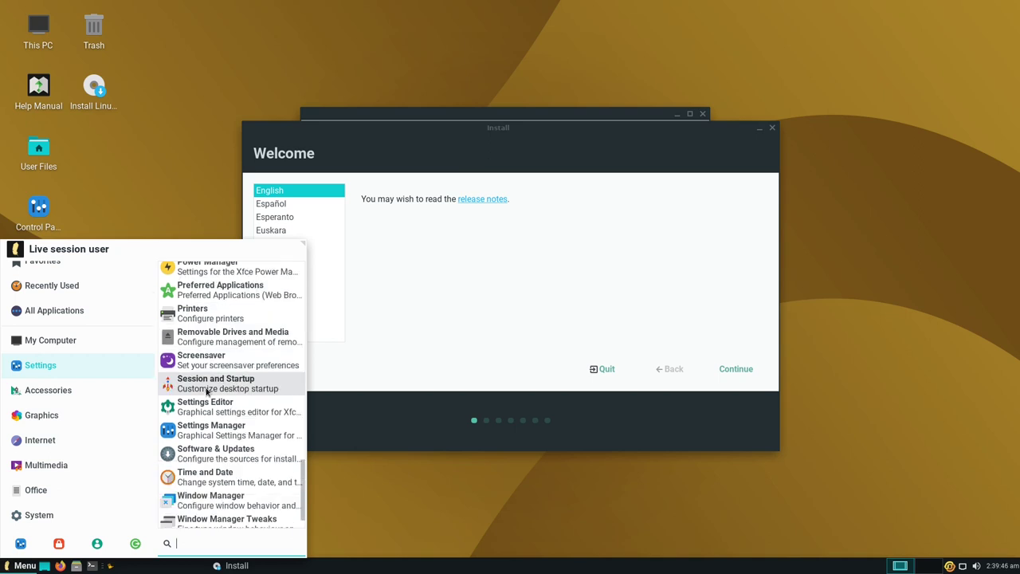
left_click(221, 429)
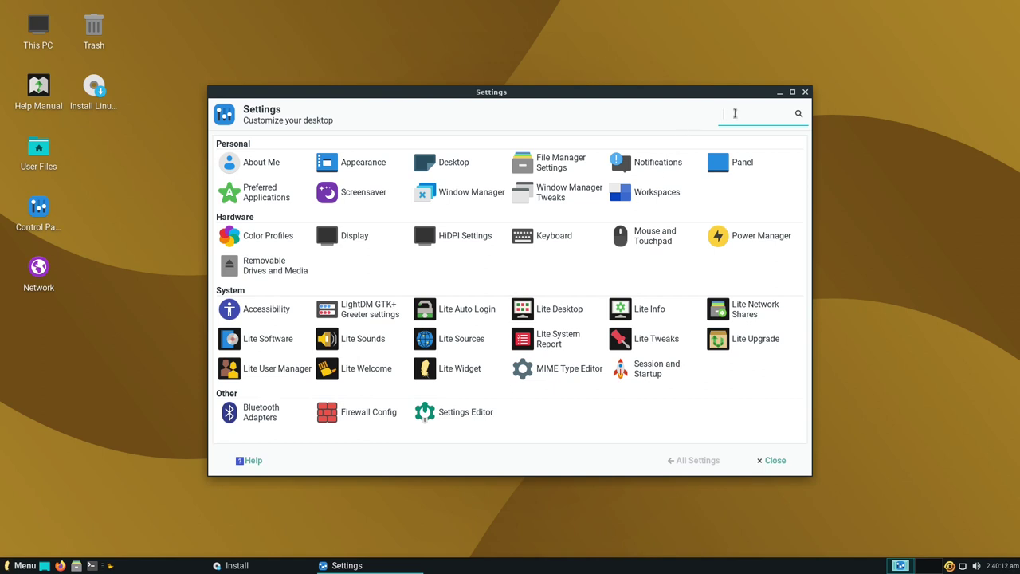
- Search the settings for "time", "date", "region" and "lan", clear the search and close the Settings window
type("time")
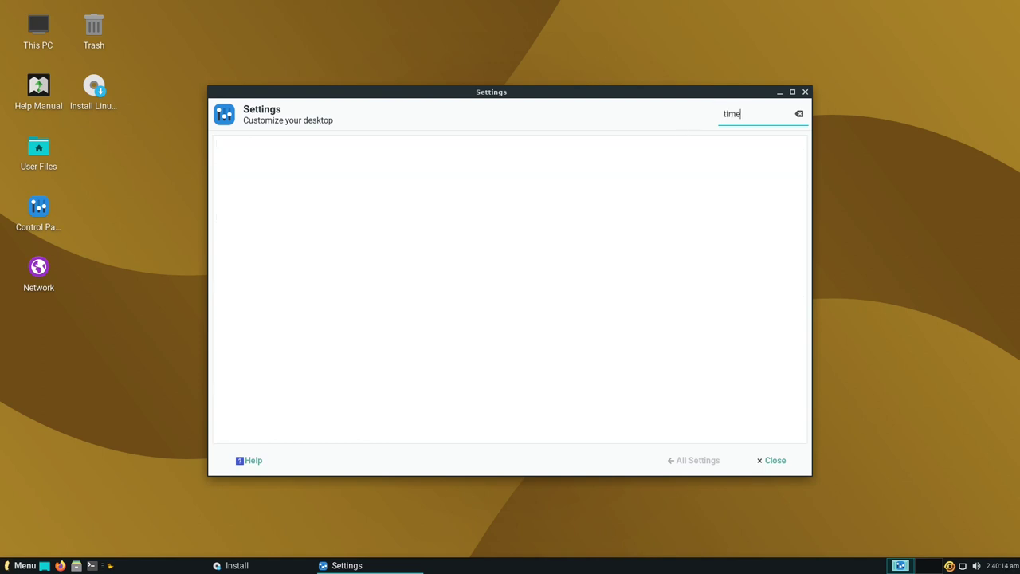
key("BackSpace")
key("BackSpace")
key("BackSpace")
key("BackSpace")
type("date")
key("BackSpace")
key("BackSpace")
key("BackSpace")
key("BackSpace")
type("region")
key("BackSpace")
key("BackSpace")
key("BackSpace")
key("BackSpace")
key("BackSpace")
key("BackSpace")
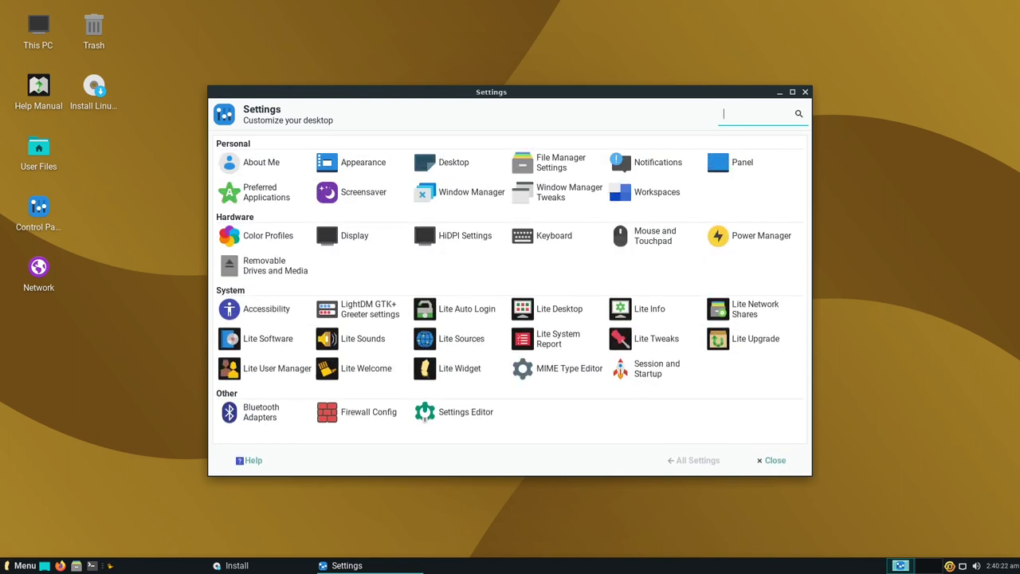
type("laun")
key("BackSpace")
key("BackSpace")
type("n")
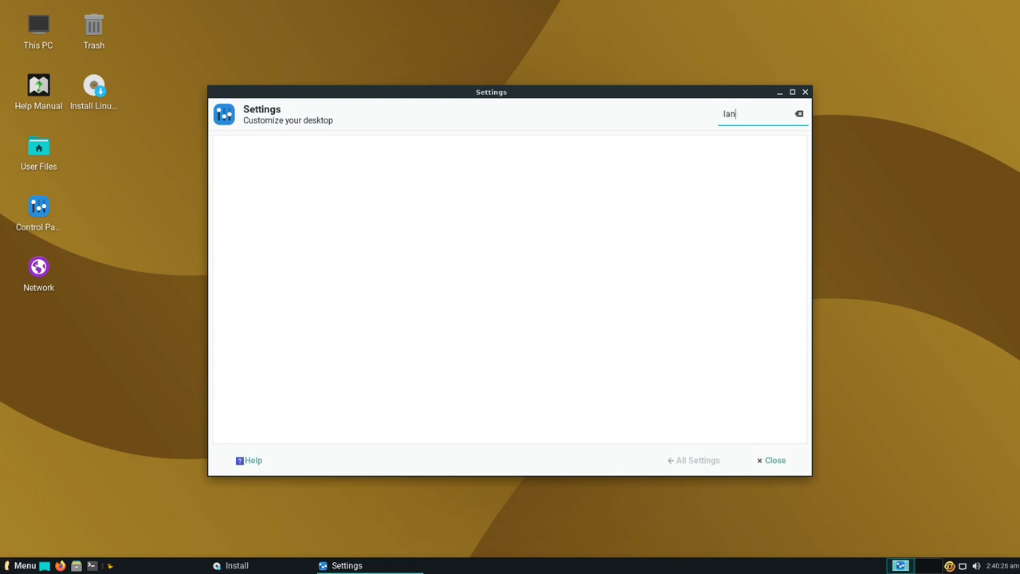
key("BackSpace")
key("BackSpace")
key("BackSpace")
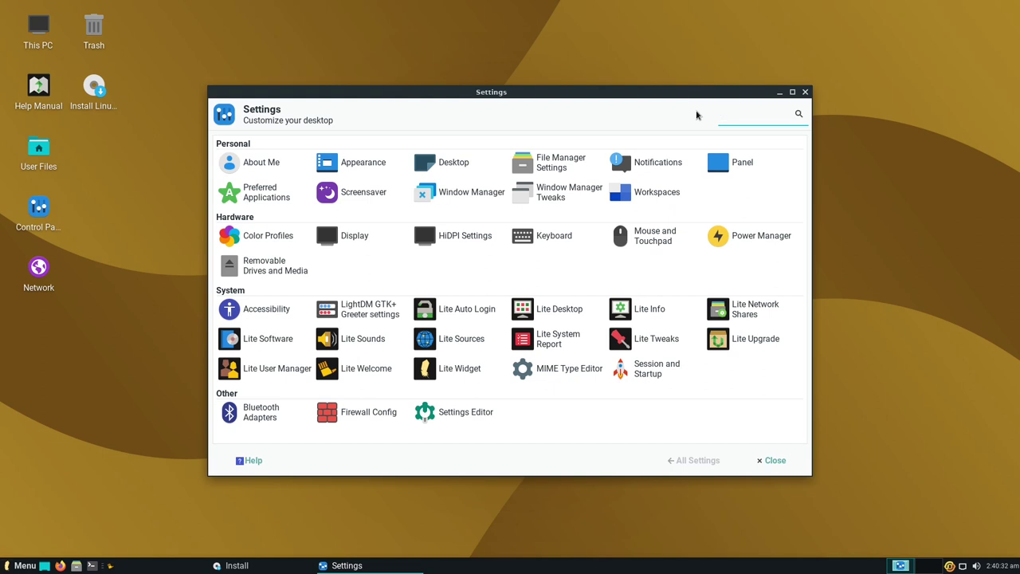
left_click(769, 460)
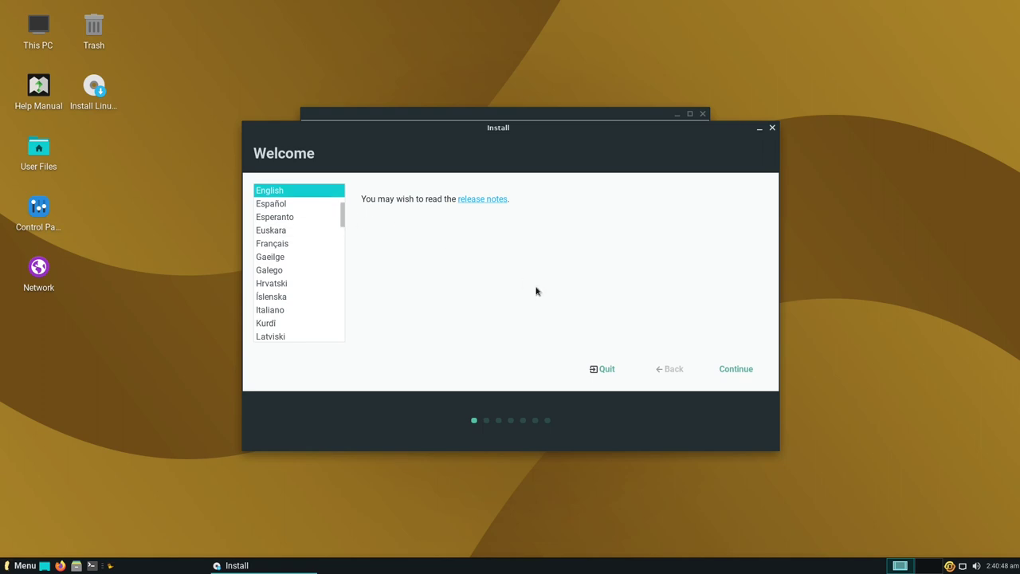
- Accept English as the installer language and choose the English (UK) keyboard layout
left_click(722, 364)
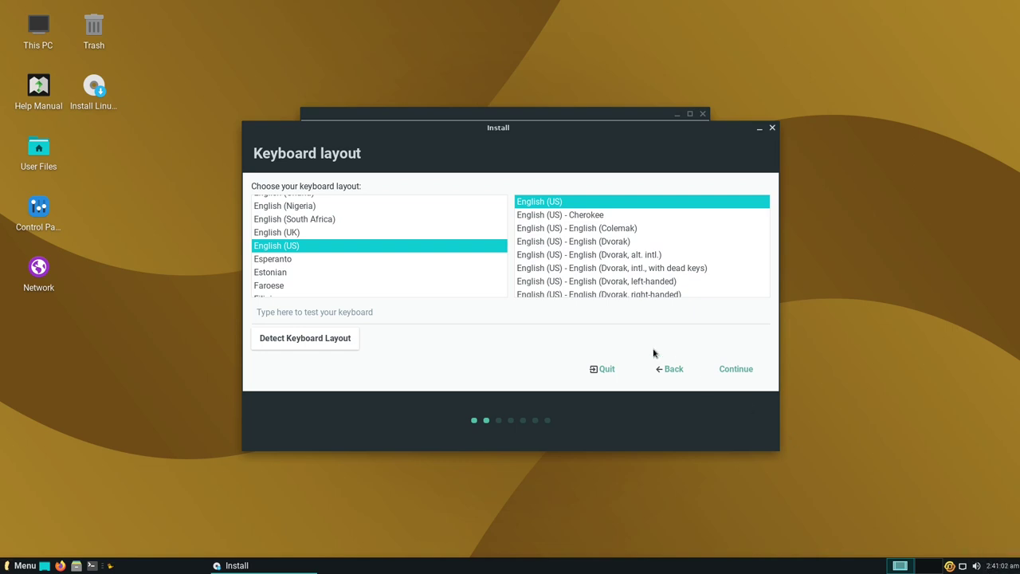
left_click(390, 232)
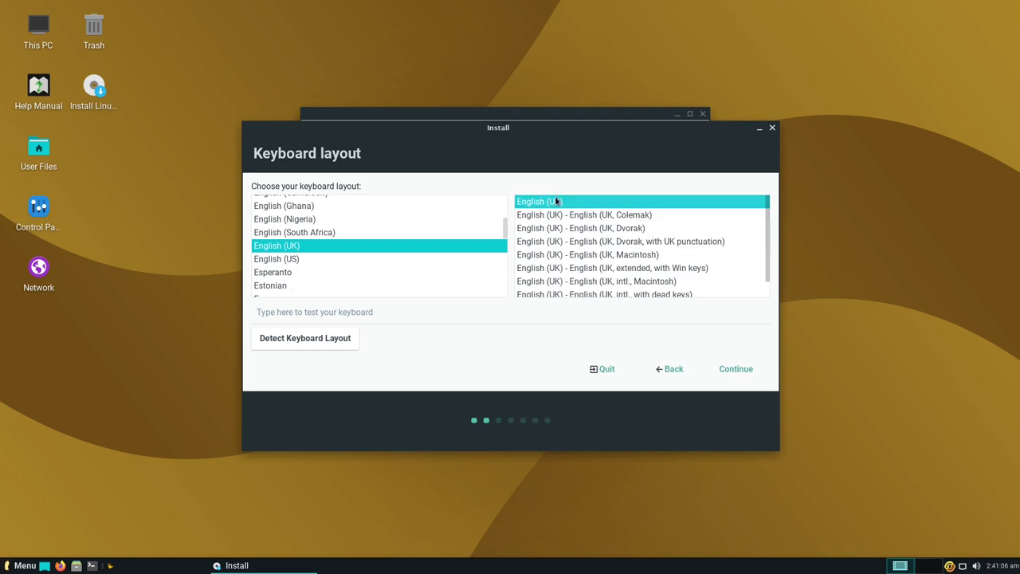
left_click(734, 369)
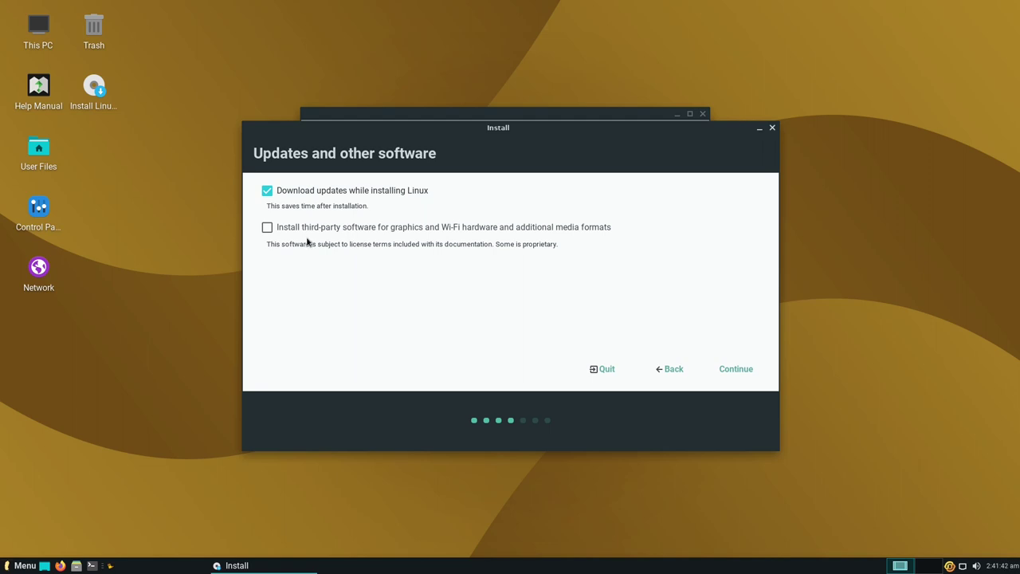
- Continue with updates downloaded during installation and third-party software left unselected
left_click(268, 230)
left_click(267, 229)
left_click(727, 370)
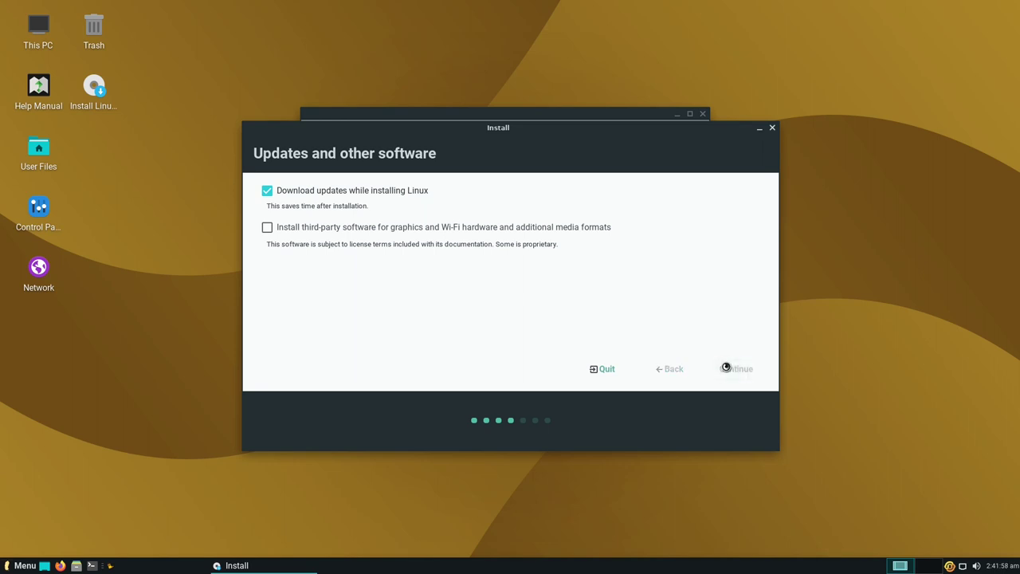
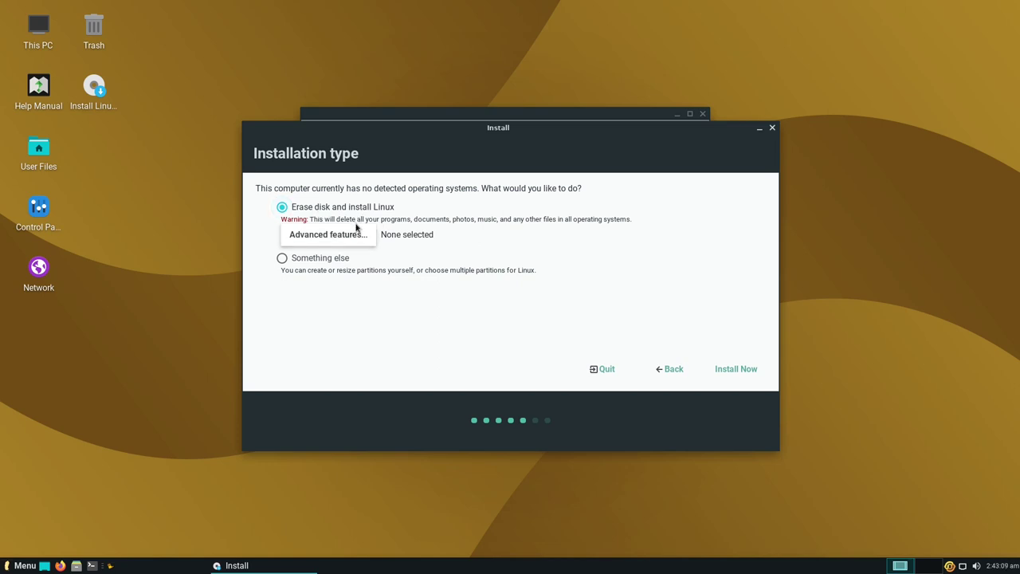
- Start the erase-disk installation with advanced features set to None, and approve writing the changes to the disk
left_click(366, 237)
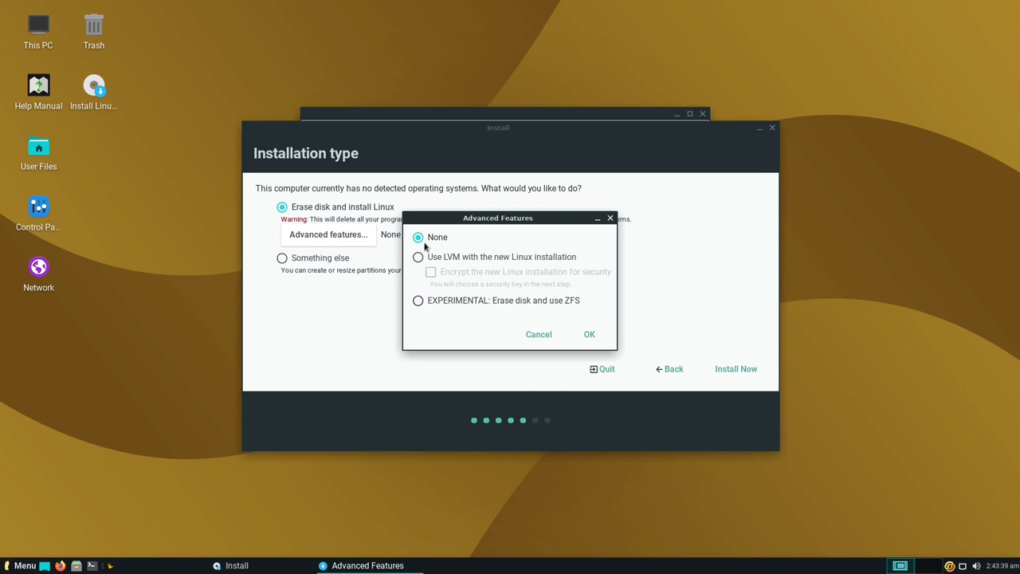
left_click(588, 334)
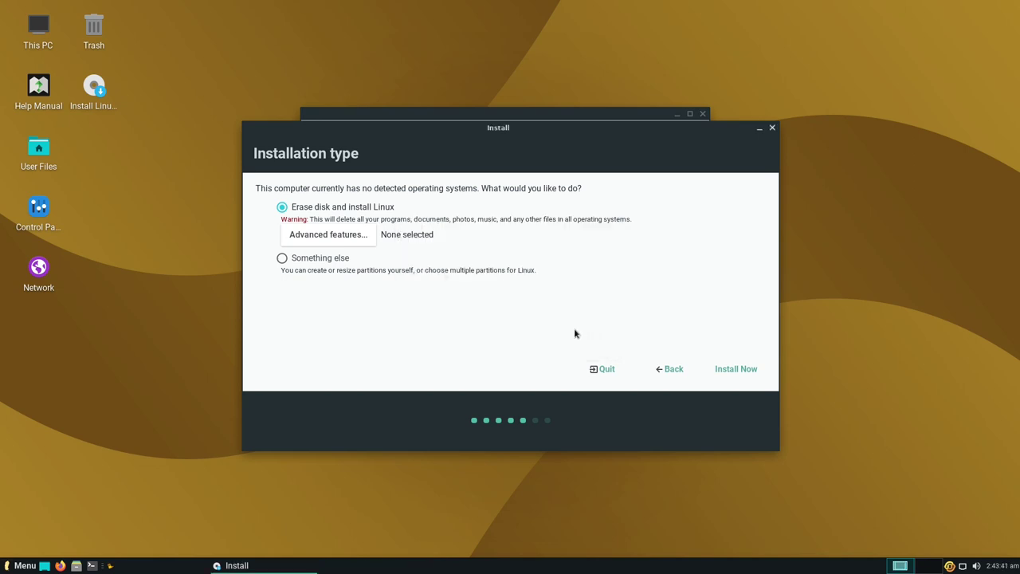
left_click(747, 375)
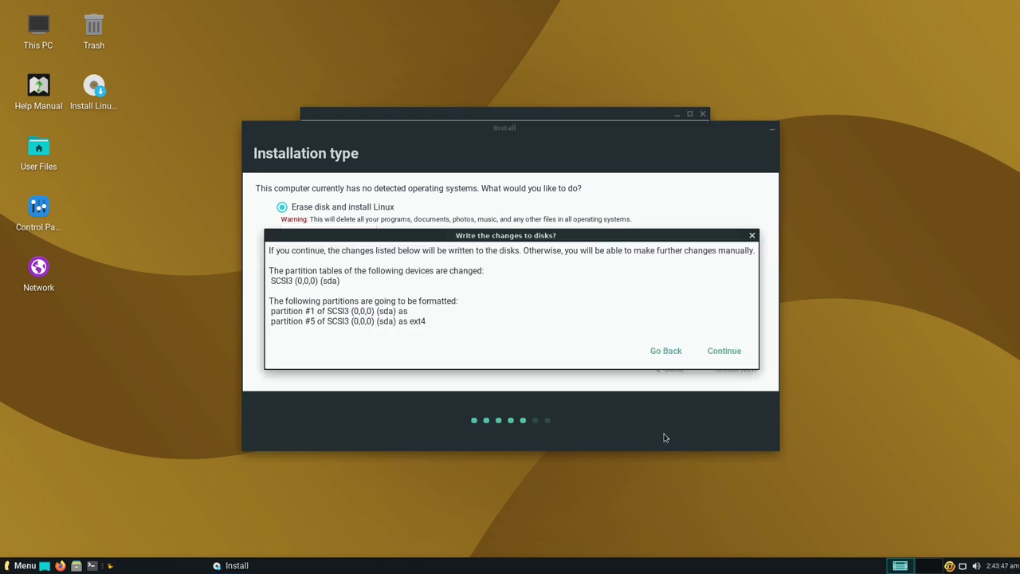
left_click(721, 349)
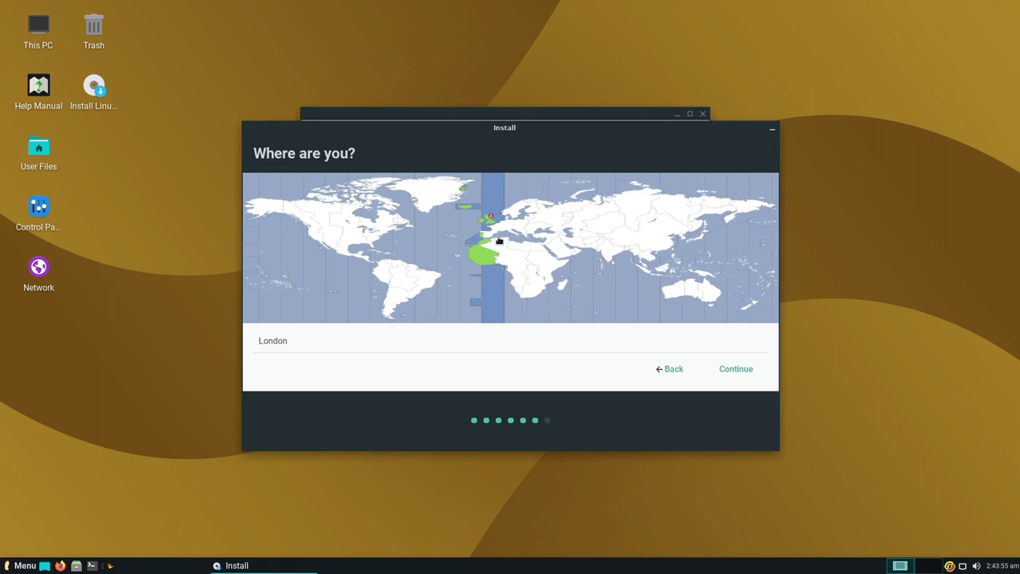
- Accept London as the location, enter the user's name and set the computer's name to linuxlite
left_click(726, 373)
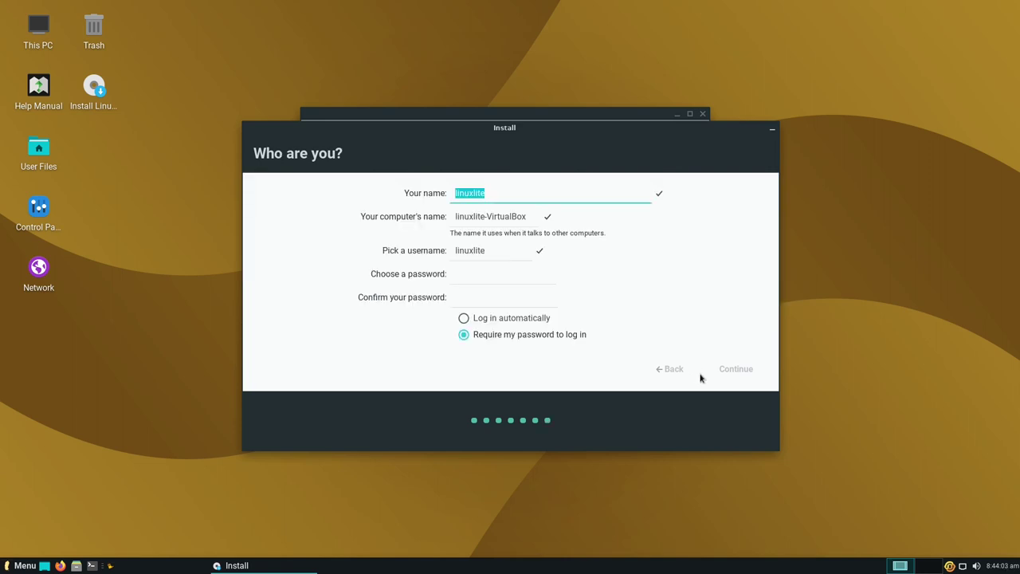
type("robin")
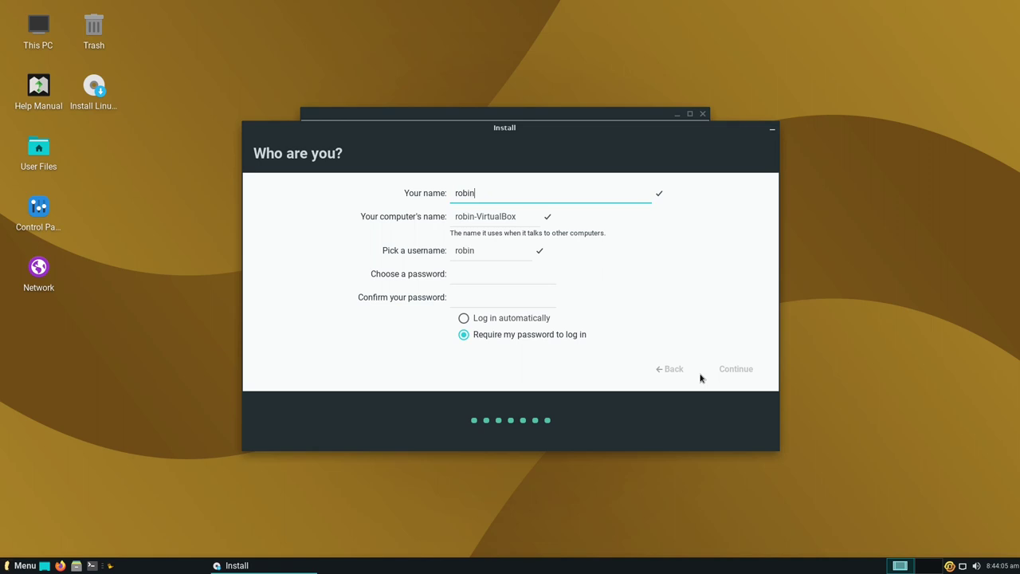
key("Tab")
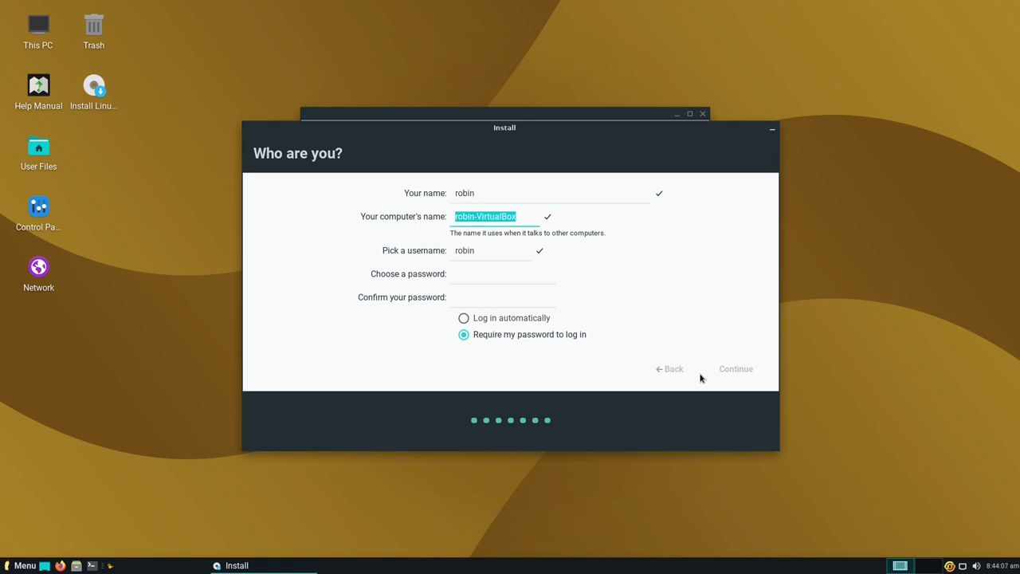
type("linux")
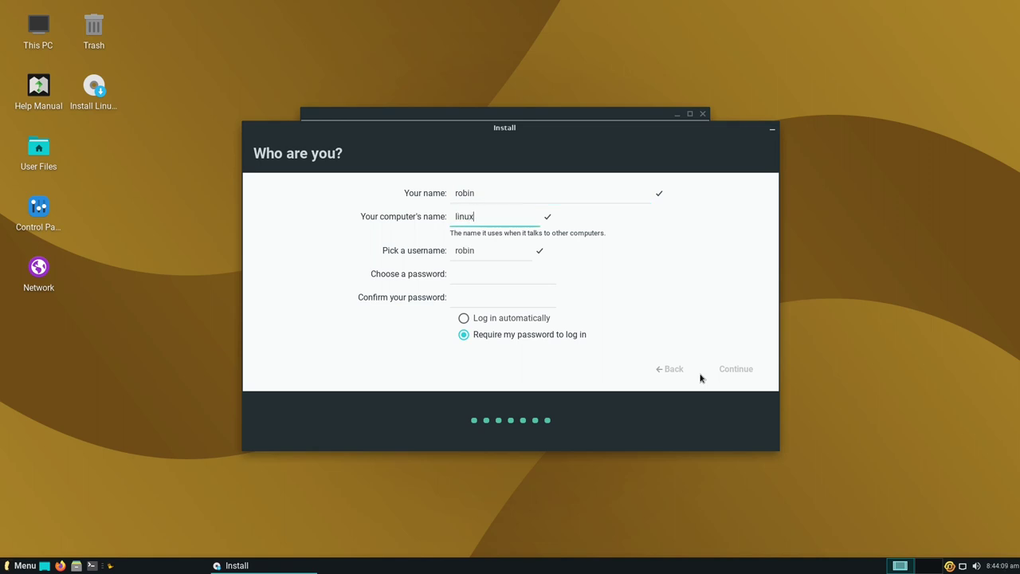
type("lite")
key("Tab")
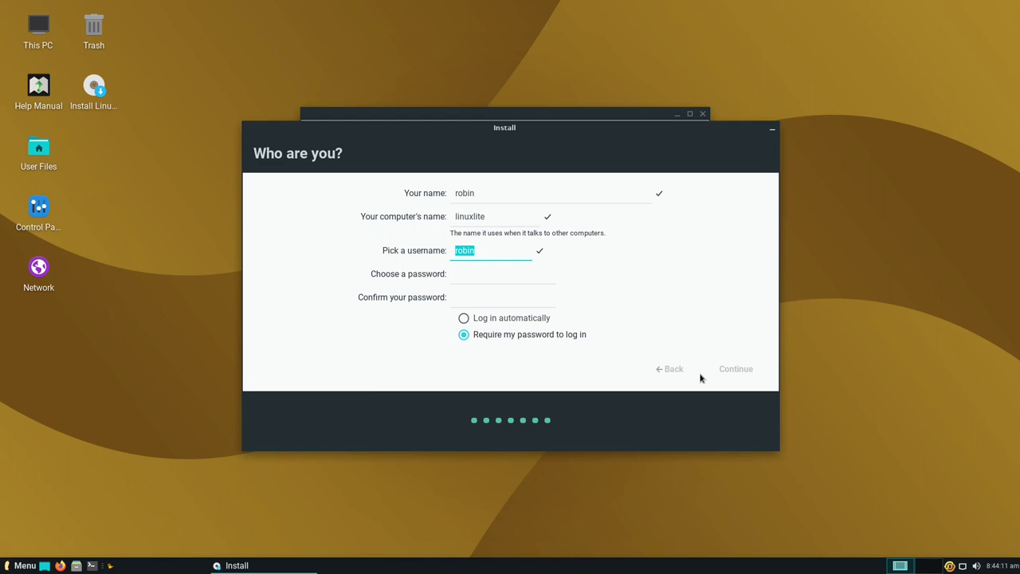
- Enter and confirm the new account's password, keeping the password required at login, and continue the installation
key("Tab")
type("•••••••")
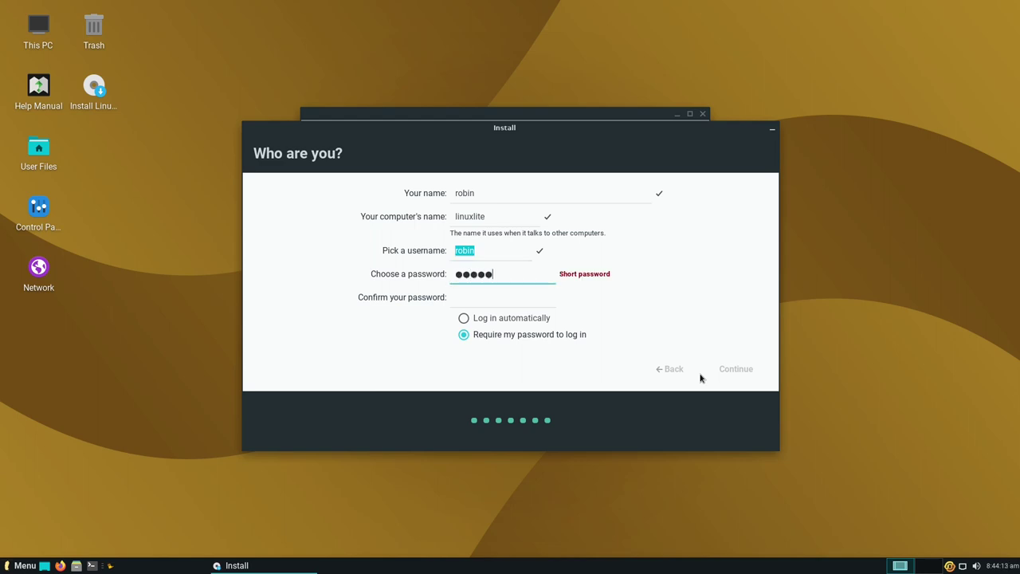
key("Tab")
type("•••••••")
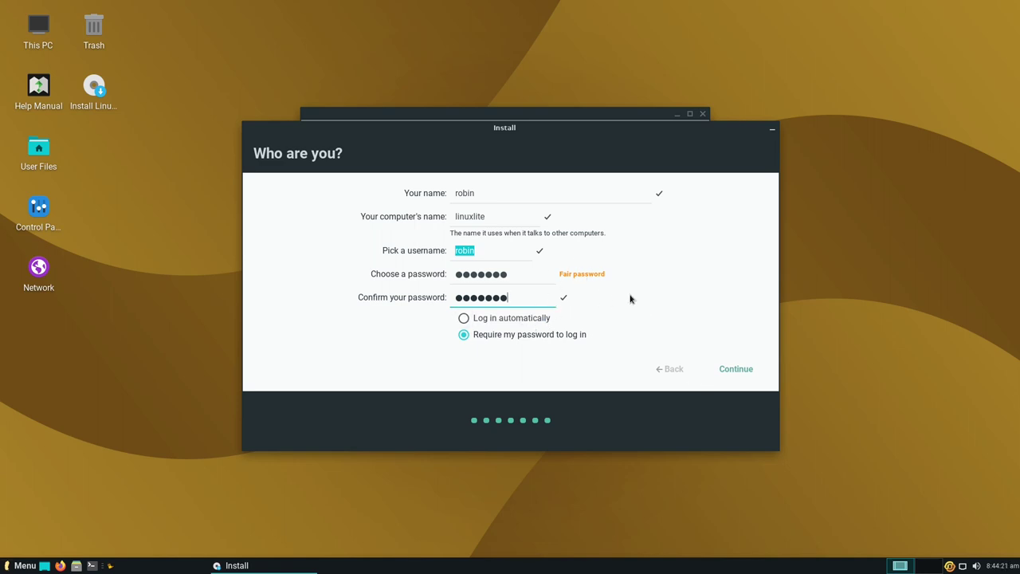
left_click(721, 373)
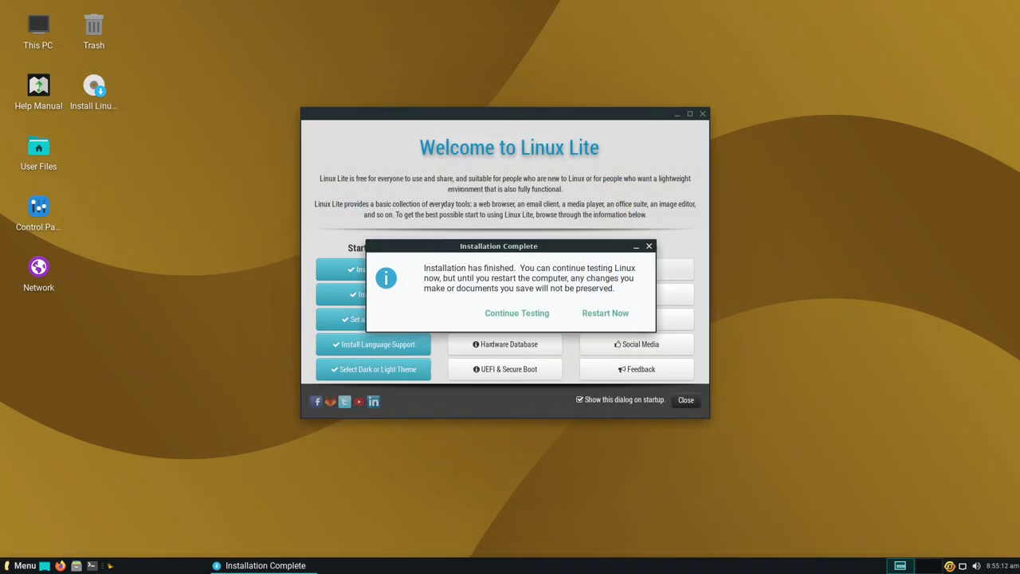
- Restart into the installed system and log in to the new account with its password
left_click(601, 314)
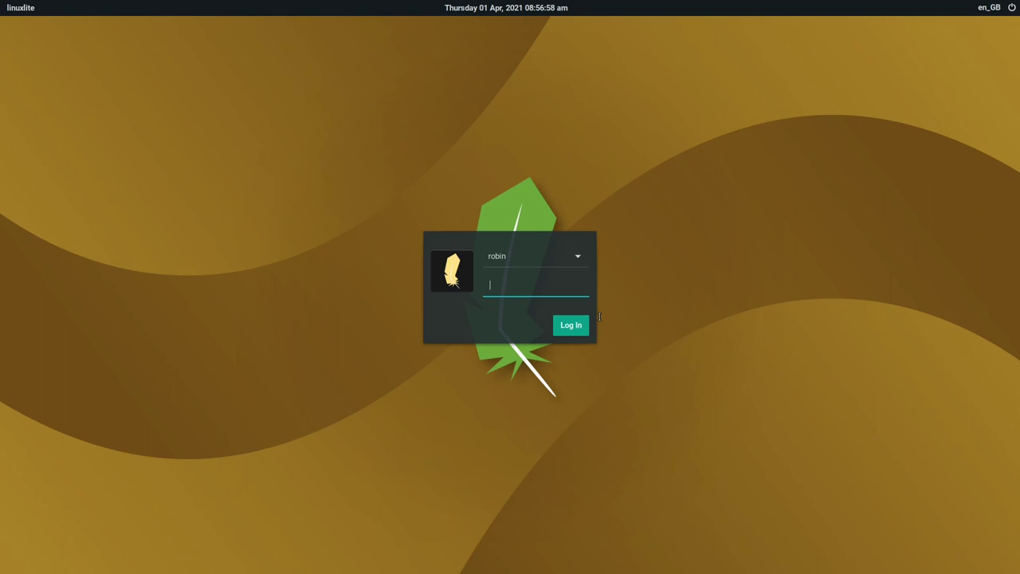
type("a")
key("Return")
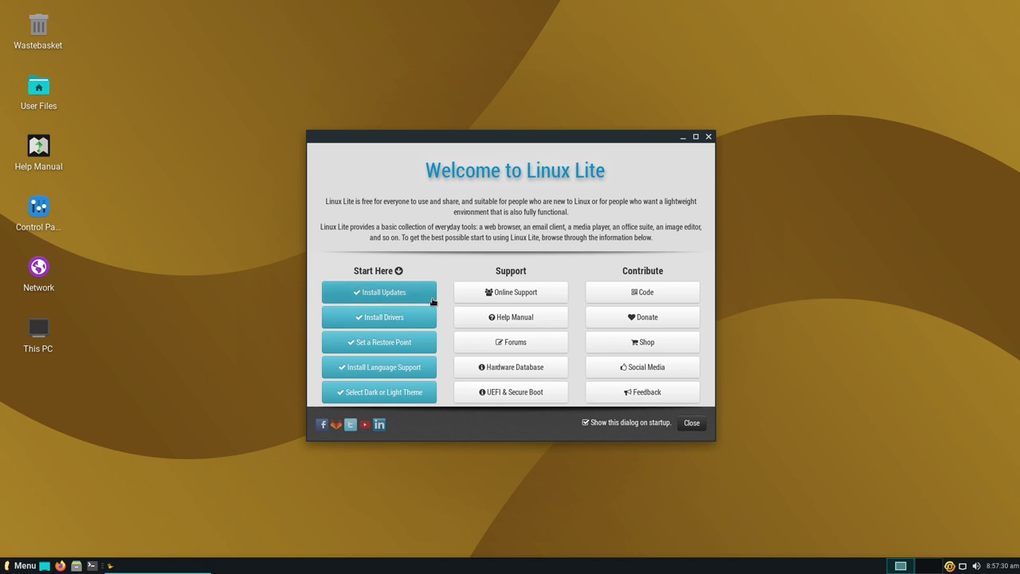
- Minimise the welcome window and set the purple and blue flower petals image as the desktop wallpaper
left_click(682, 137)
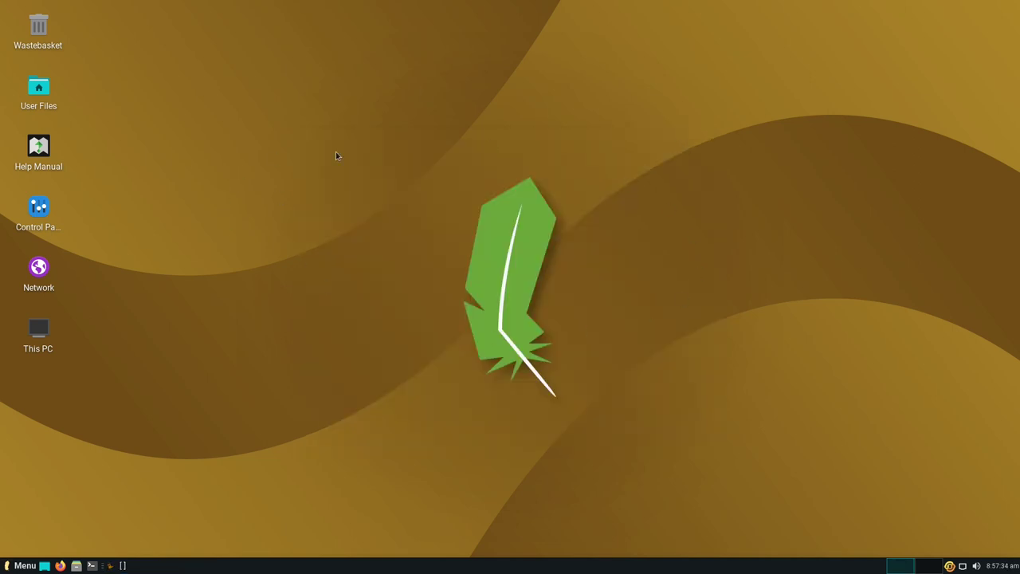
right_click(308, 130)
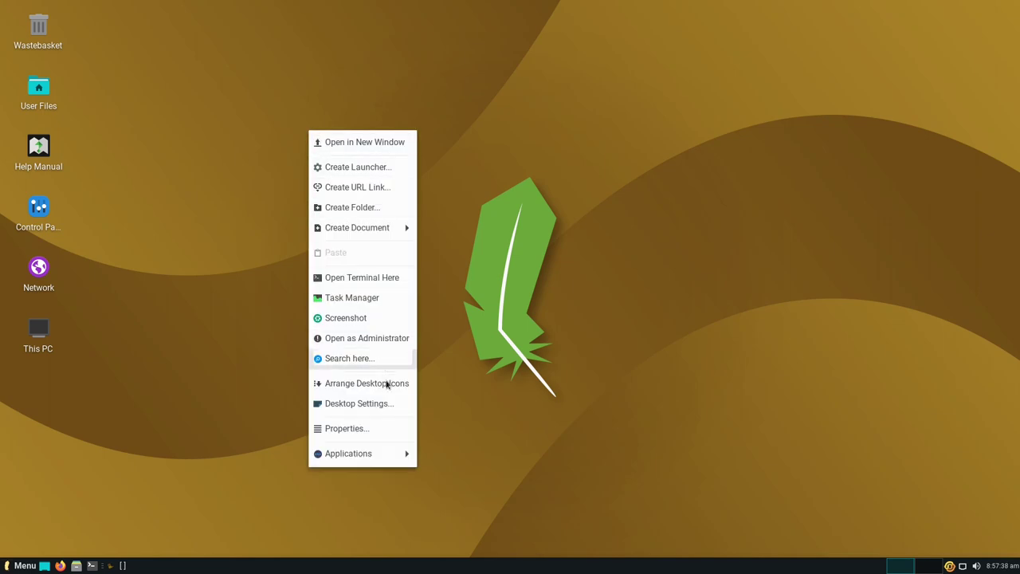
left_click(393, 405)
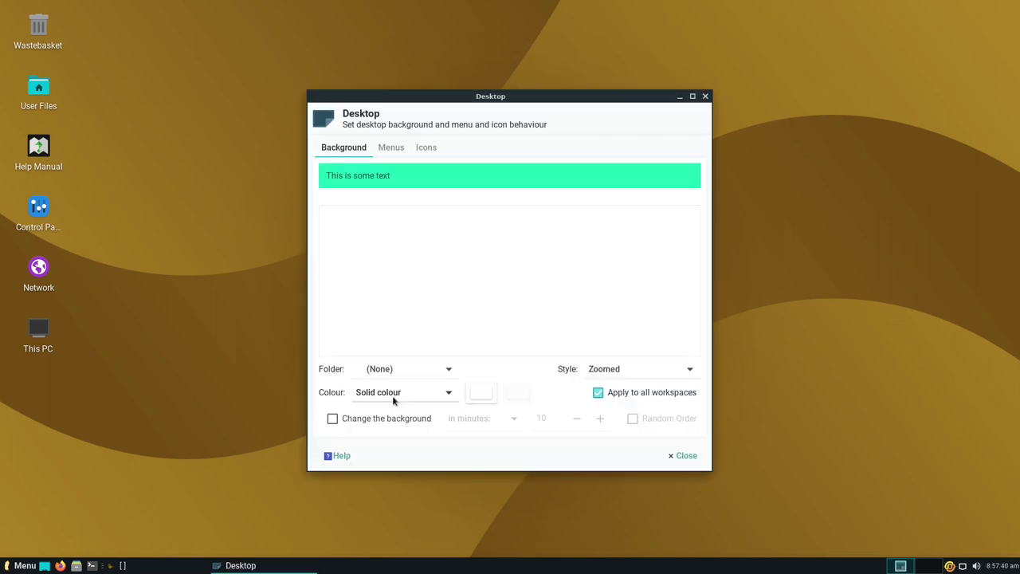
left_click(693, 96)
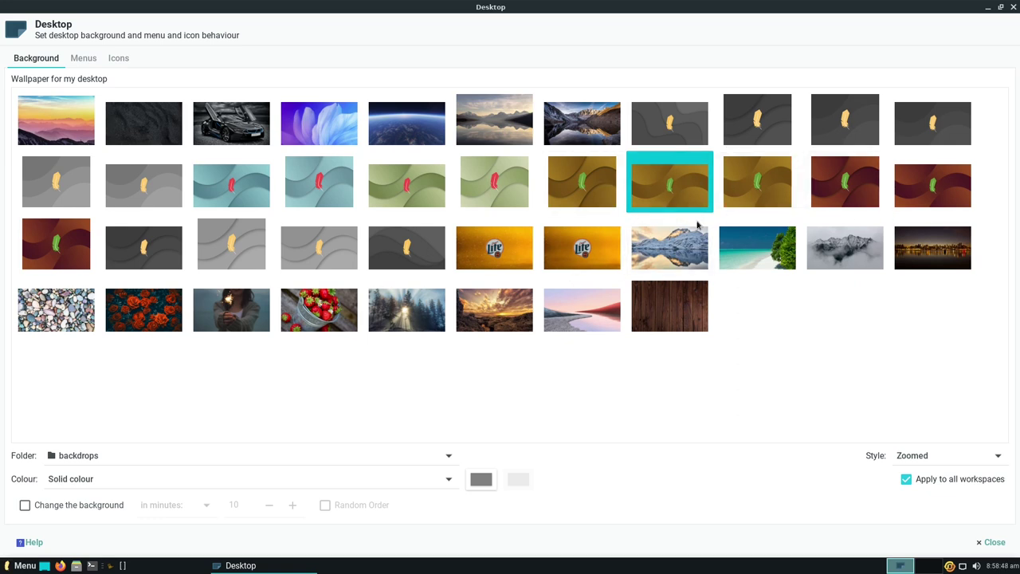
left_click(327, 129)
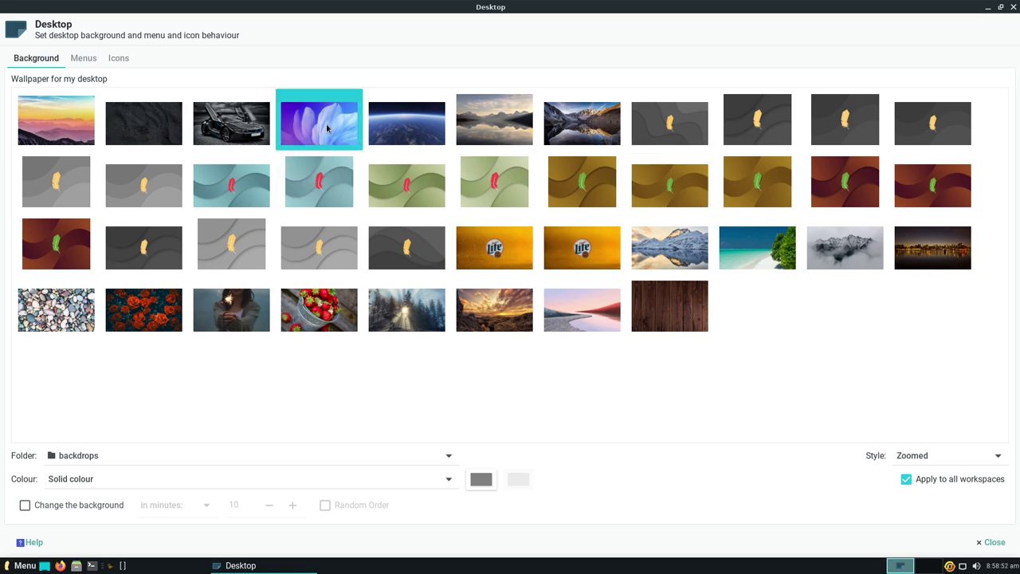
left_click(1000, 8)
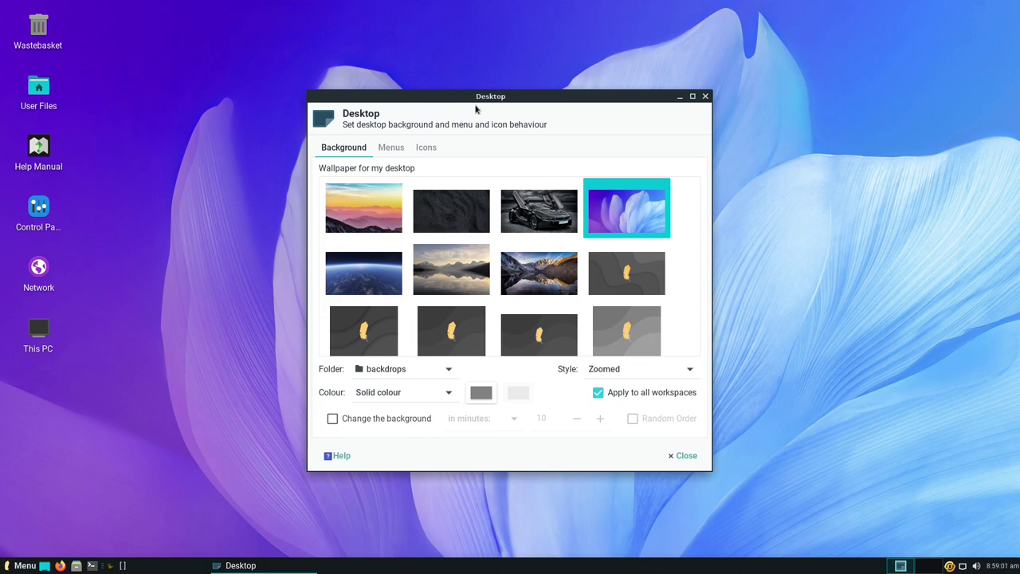
- Try out the sunset, Black-Sand, car, Earth, lake and dark grey feather wallpapers, browse the remaining ones, and reapply the flower petals wallpaper
left_click(363, 205)
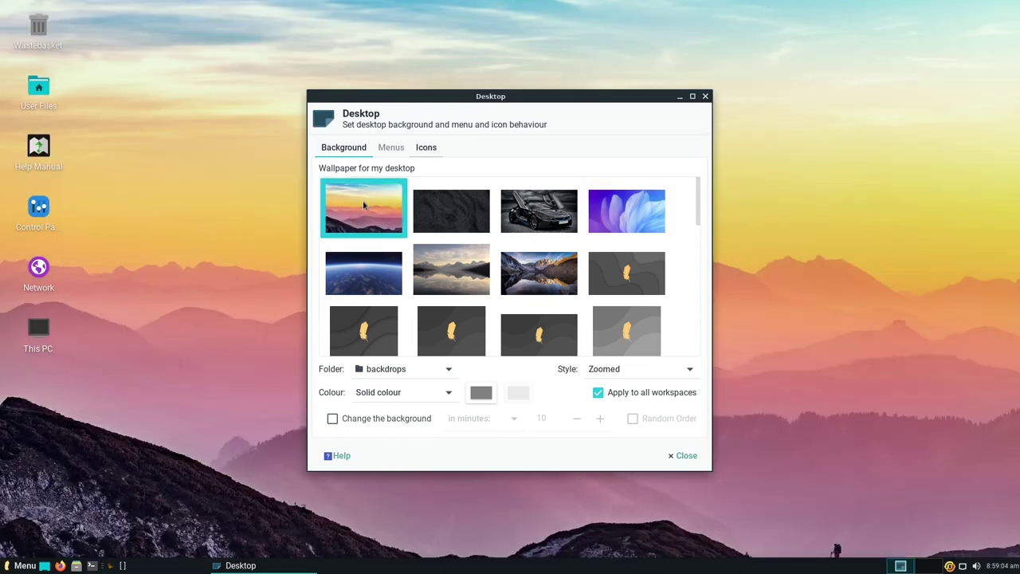
left_click(440, 207)
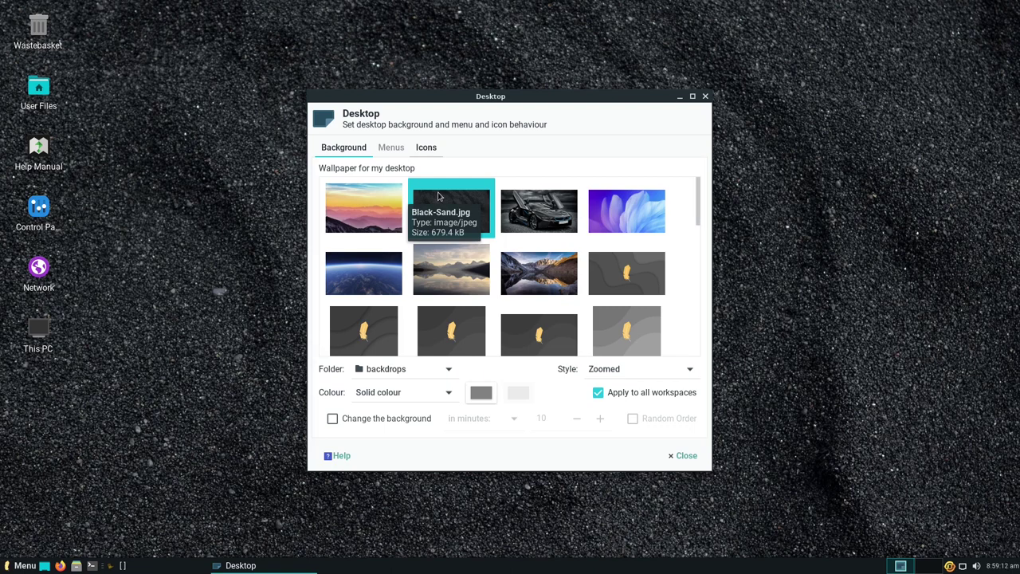
left_click(534, 217)
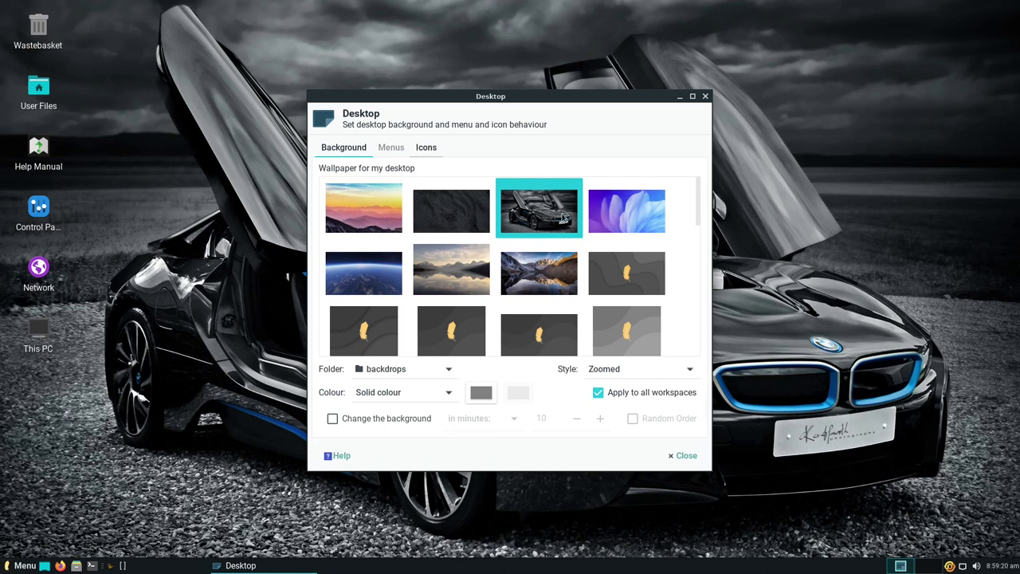
left_click(370, 276)
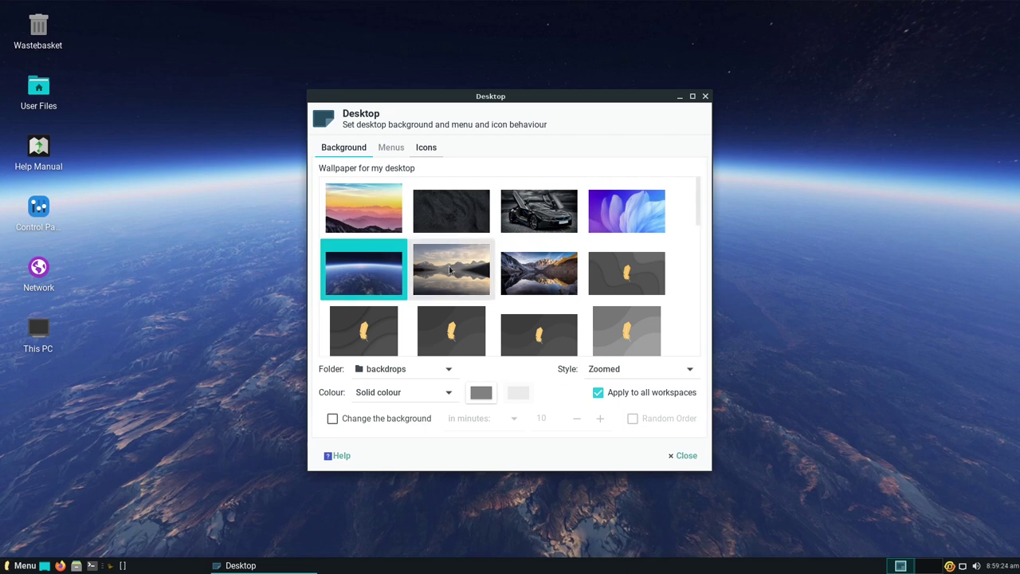
left_click(483, 272)
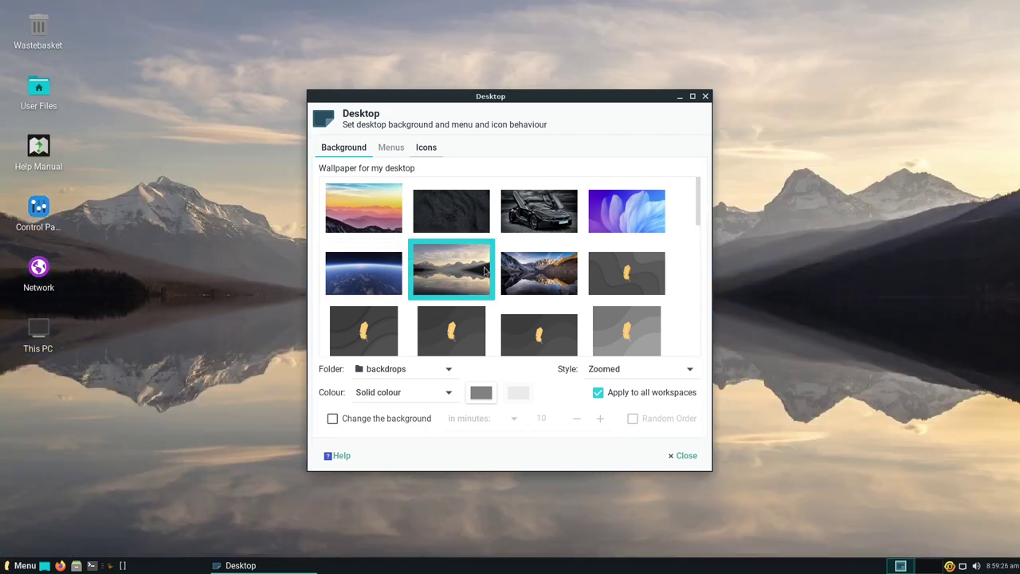
left_click(536, 272)
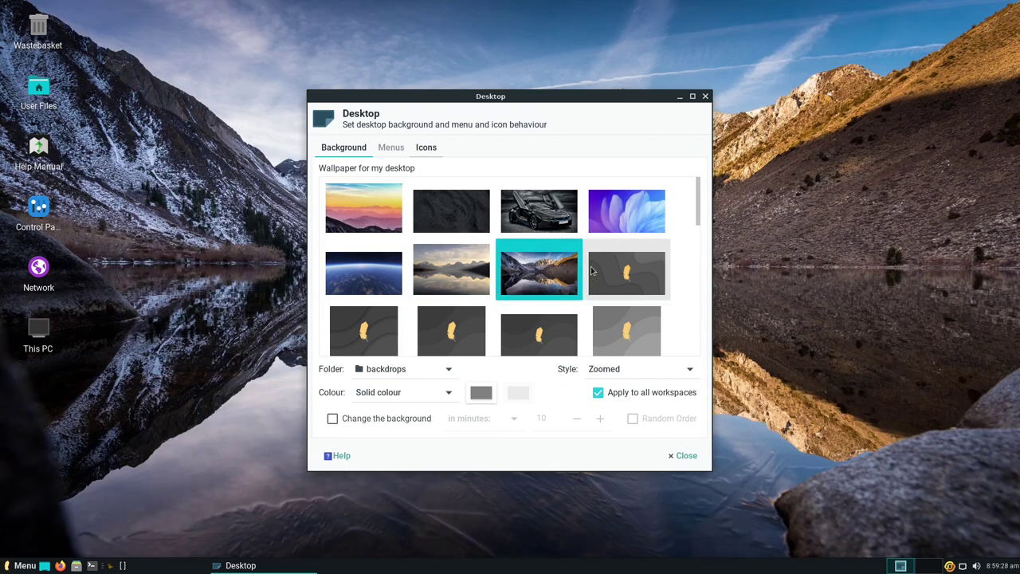
left_click(626, 272)
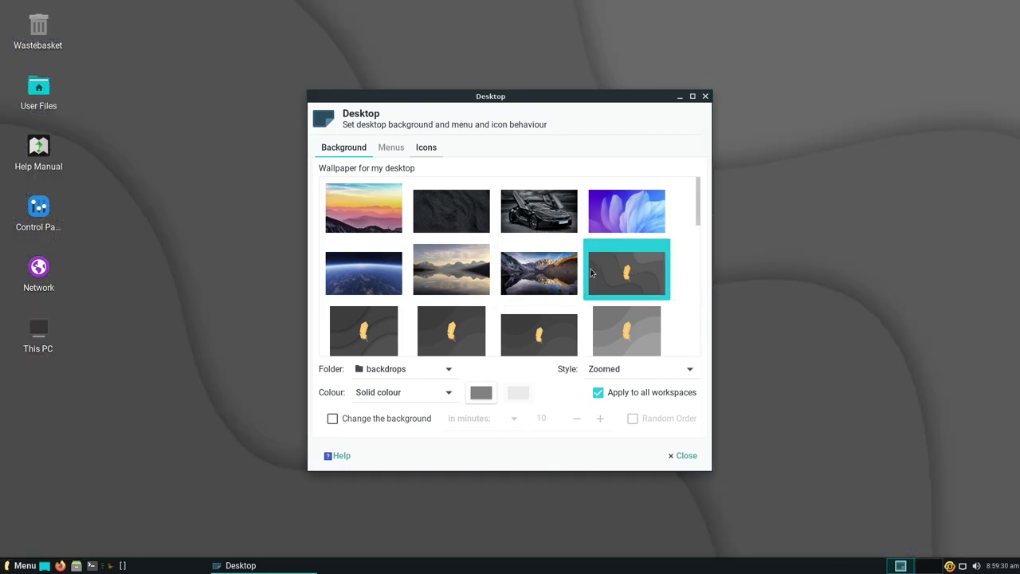
scroll(601, 274, "down", 5)
scroll(601, 274, "down", 3)
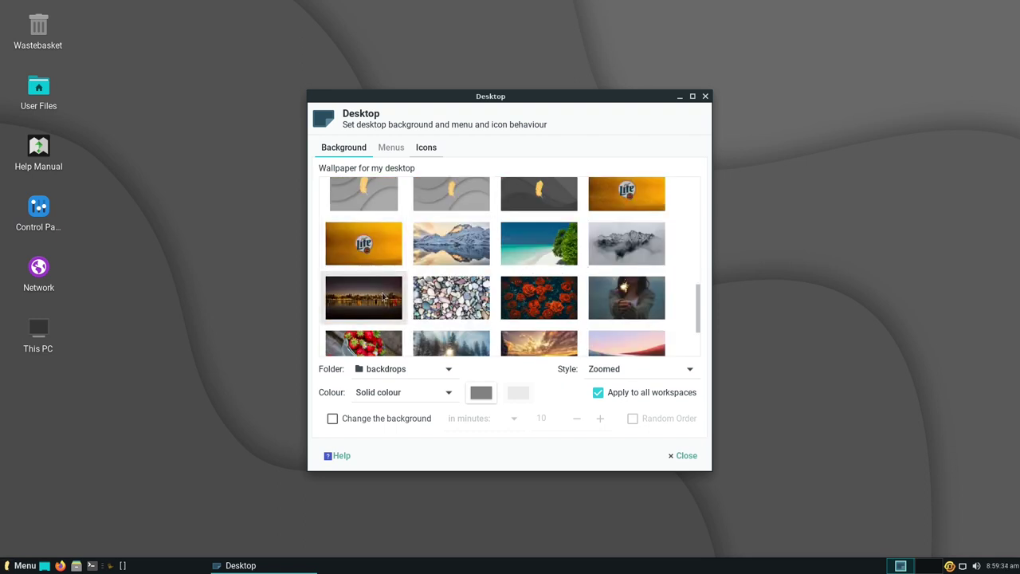
scroll(593, 296, "down", 2)
scroll(593, 297, "down", 1)
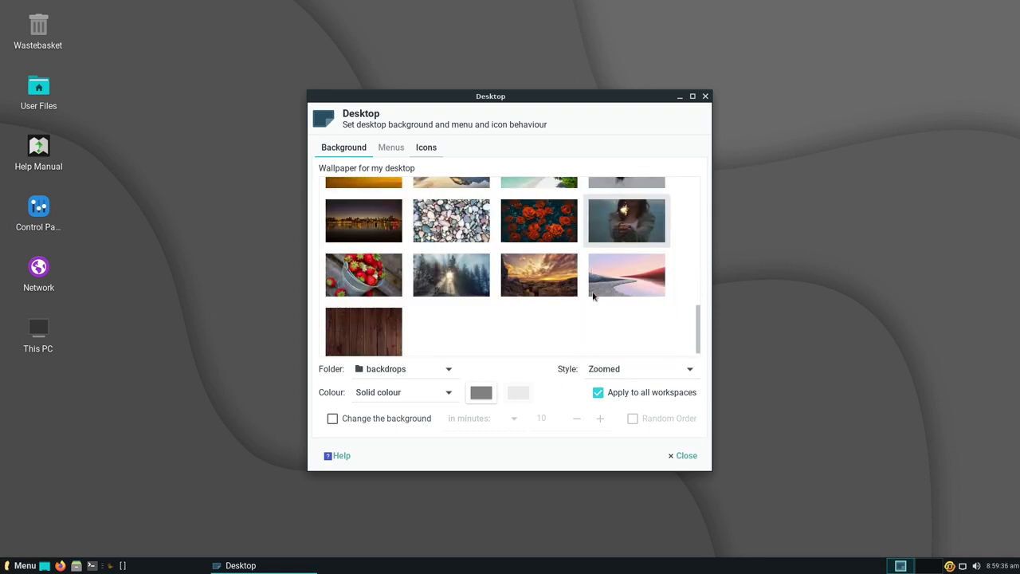
scroll(583, 292, "up", 10)
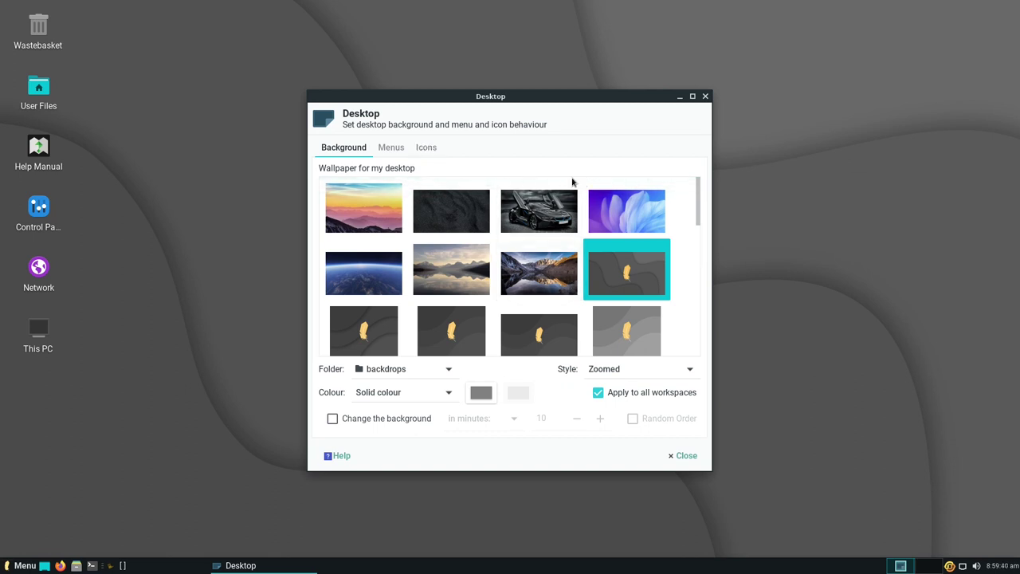
left_click(636, 220)
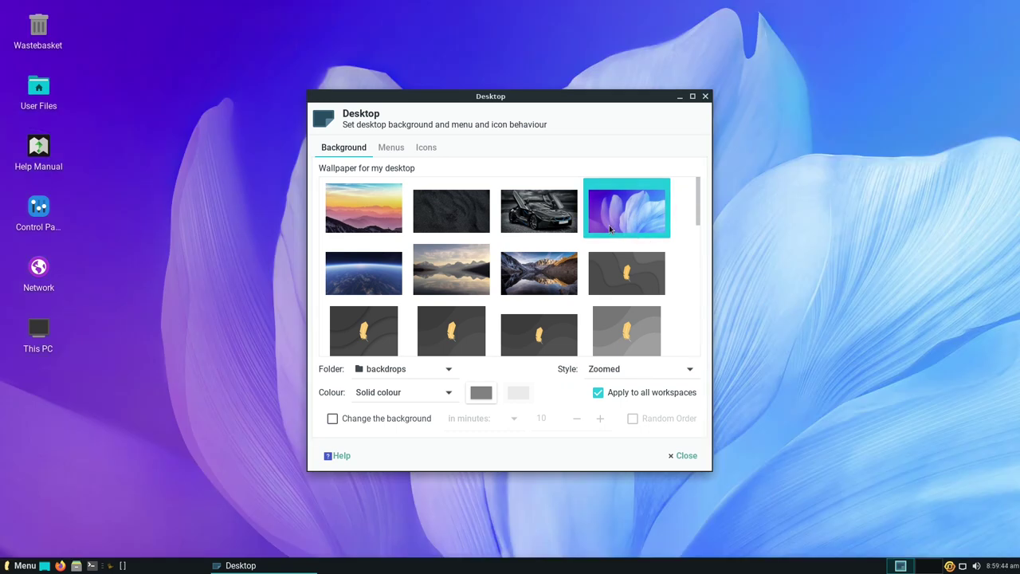
- Examine the desktop menu options and the Applications submenu offered in the desktop's context menu
left_click(396, 151)
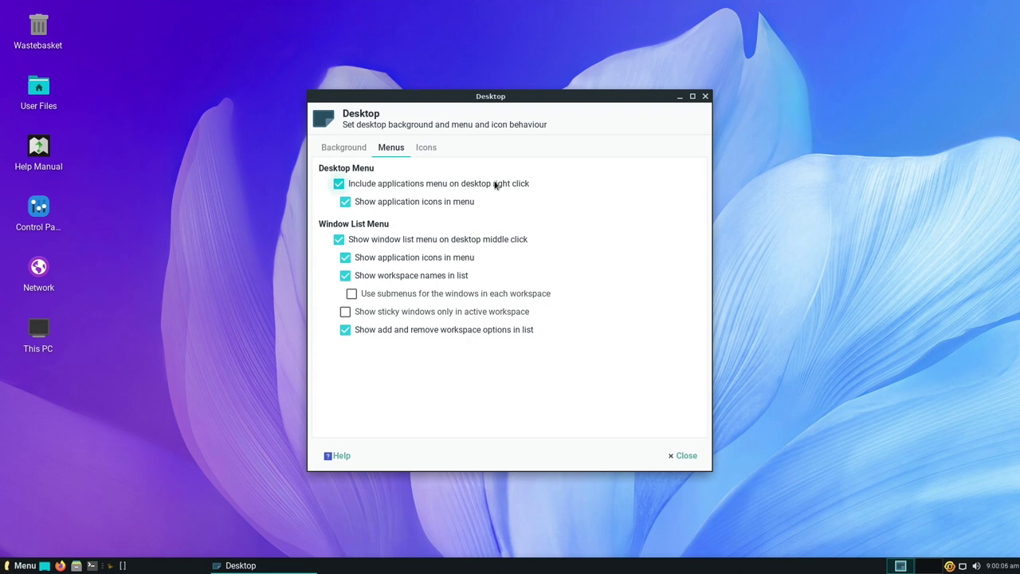
right_click(207, 153)
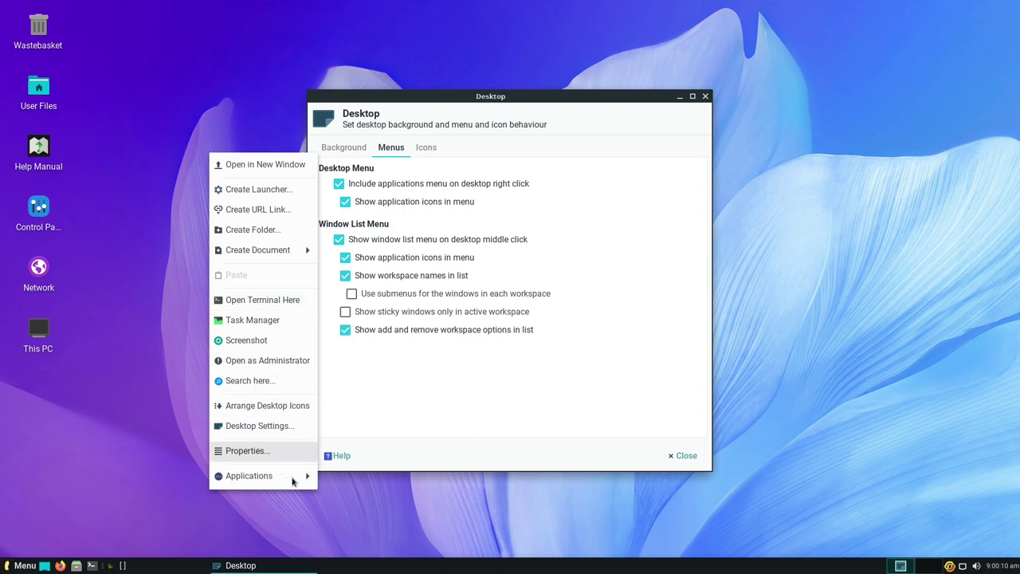
mouse_move(291, 481)
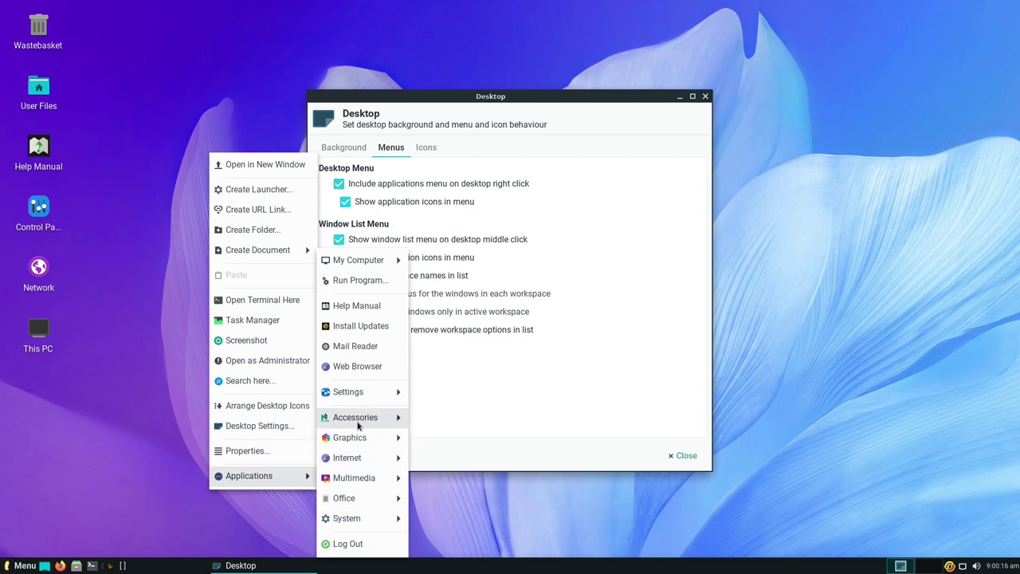
left_click(263, 523)
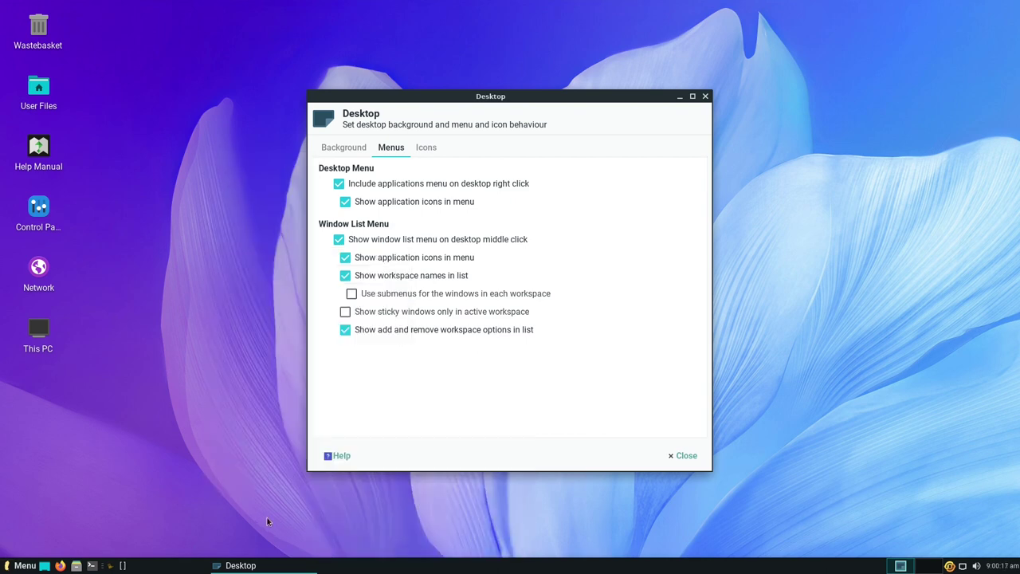
- Turn off the applications menu on desktop right click, check the desktop's context menu, and turn the option back on
left_click(338, 183)
right_click(186, 349)
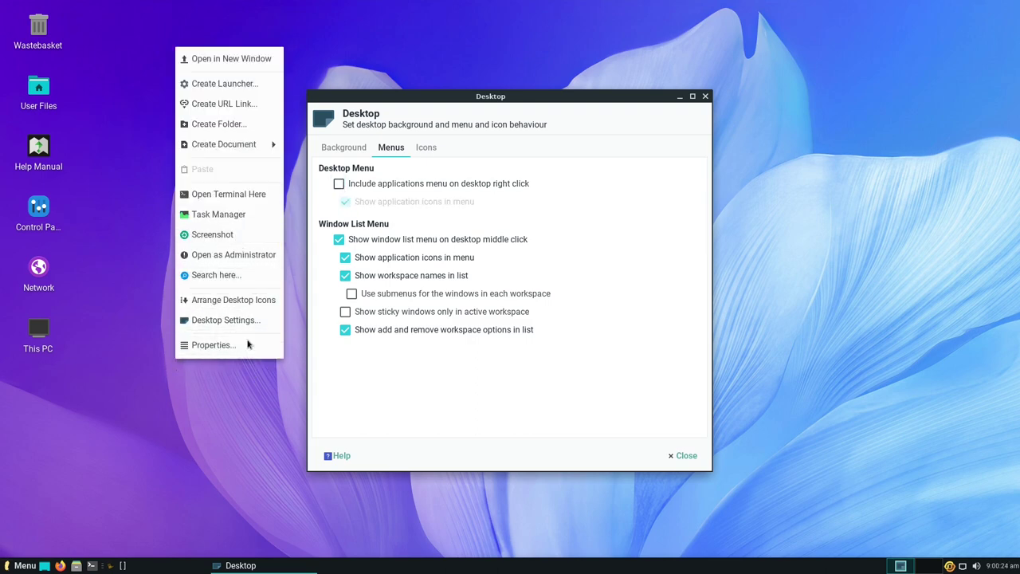
left_click(386, 188)
left_click(381, 184)
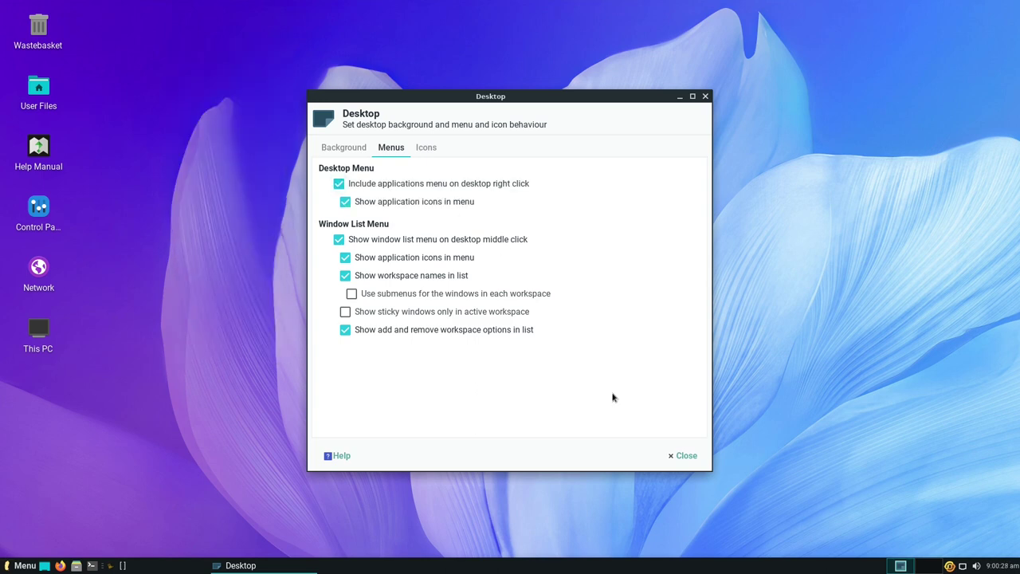
- Disable the Removable Devices default icon, close the desktop settings, and arrange the desktop icons
left_click(426, 148)
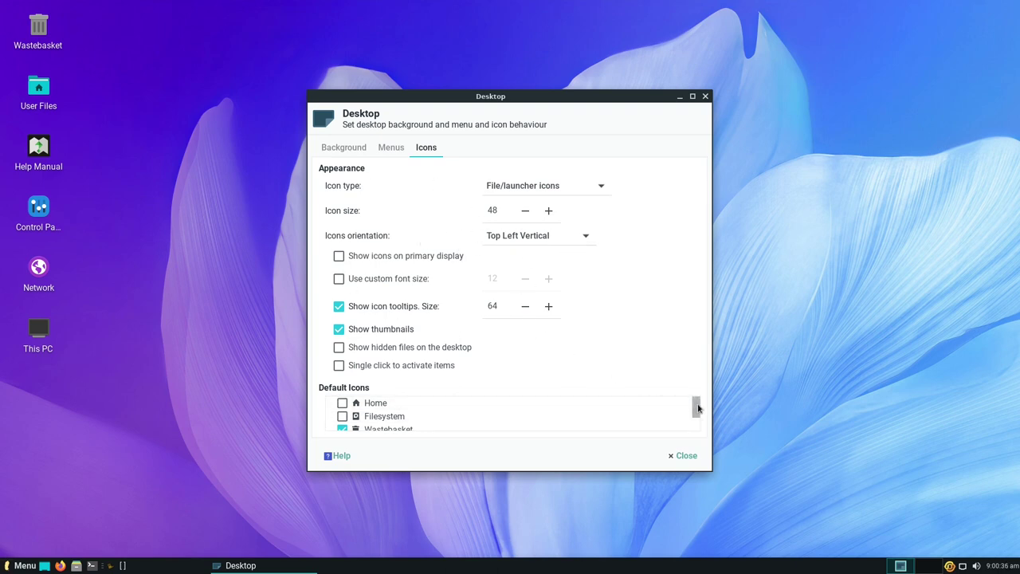
left_click_drag(696, 406, 697, 424)
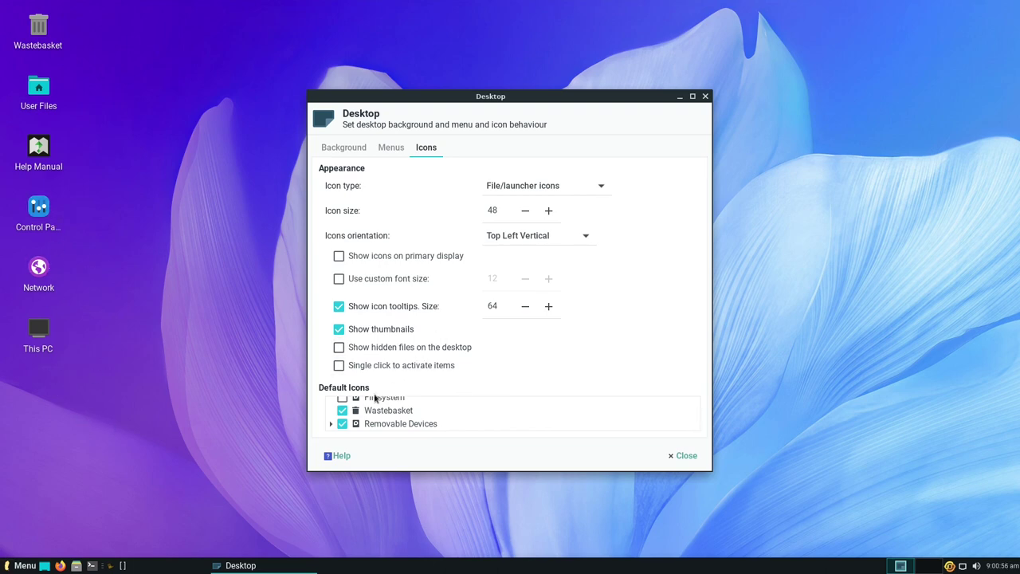
left_click(343, 424)
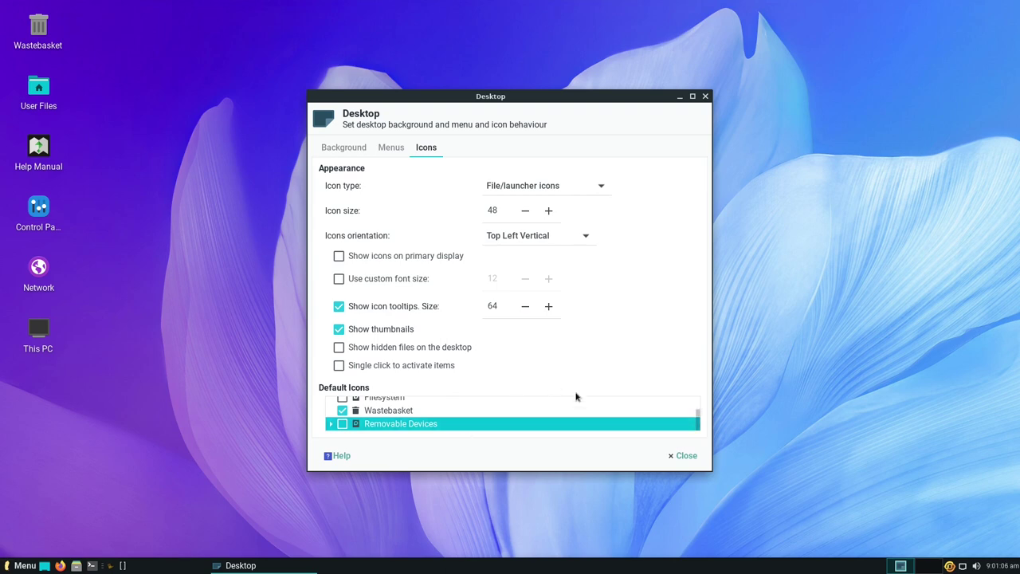
left_click(674, 457)
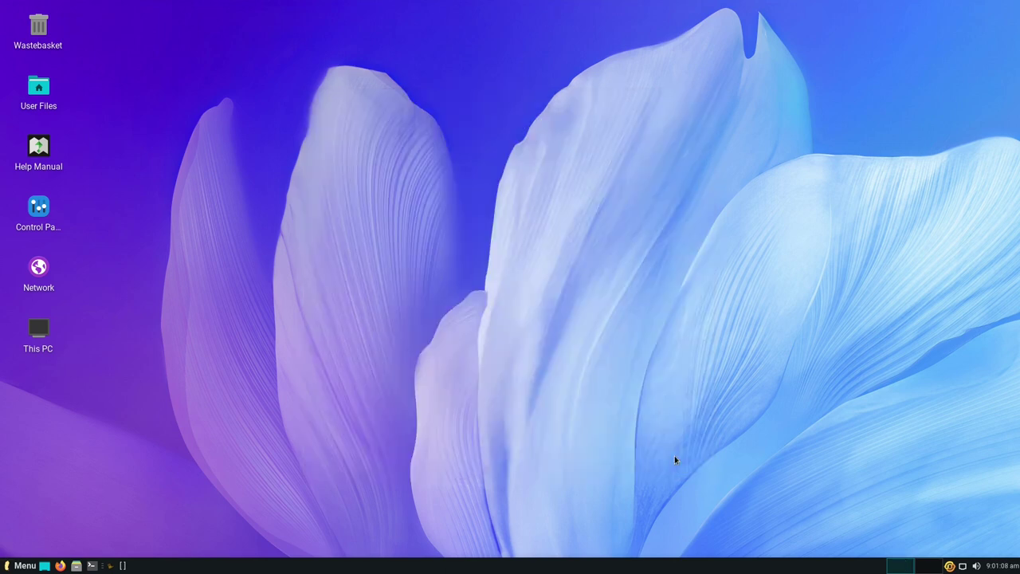
right_click(312, 226)
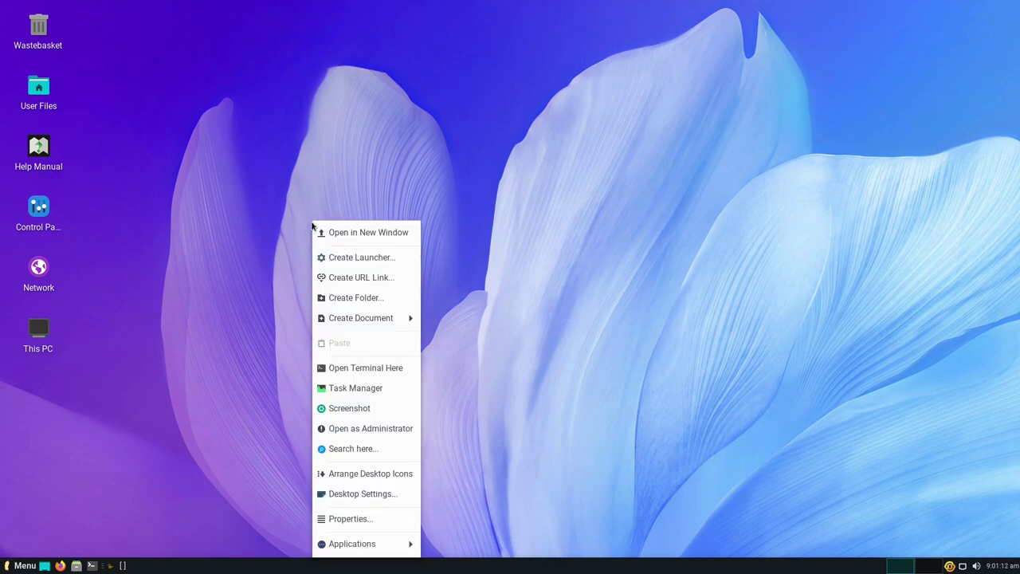
left_click(370, 473)
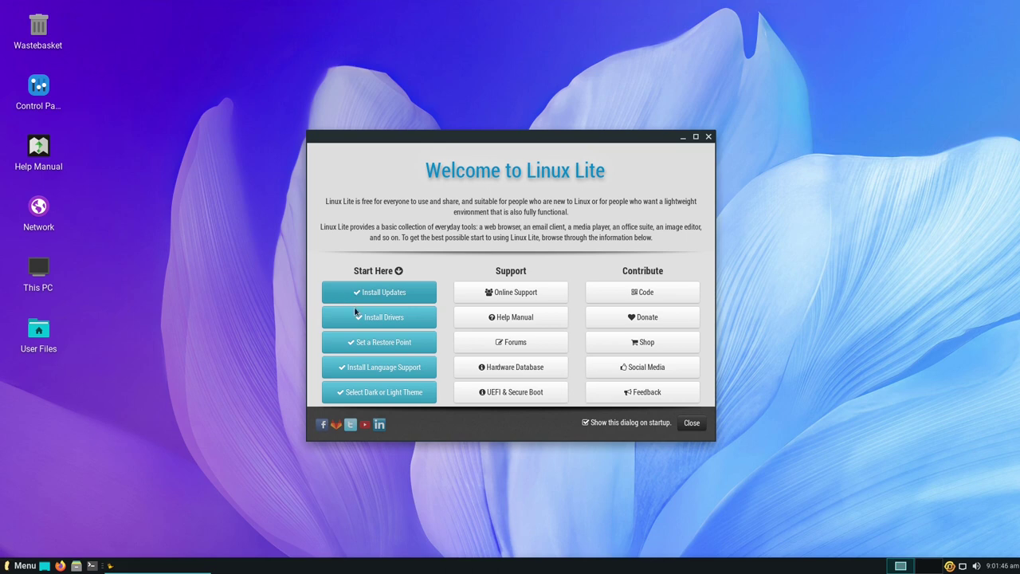
- Fetch the Linux Lite updates list, authenticating with the account password, review the available updates and install them
right_click(948, 567)
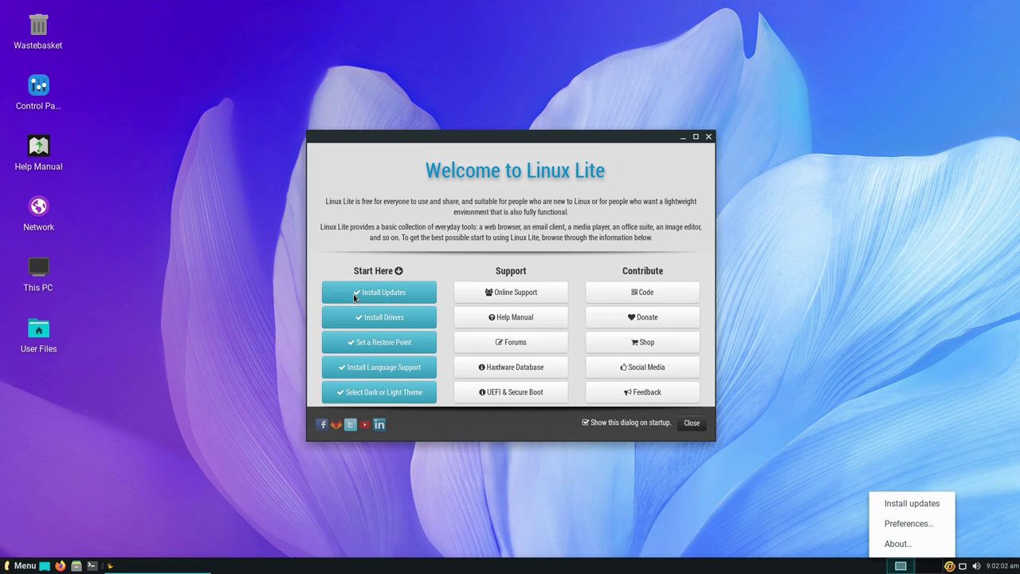
left_click(900, 505)
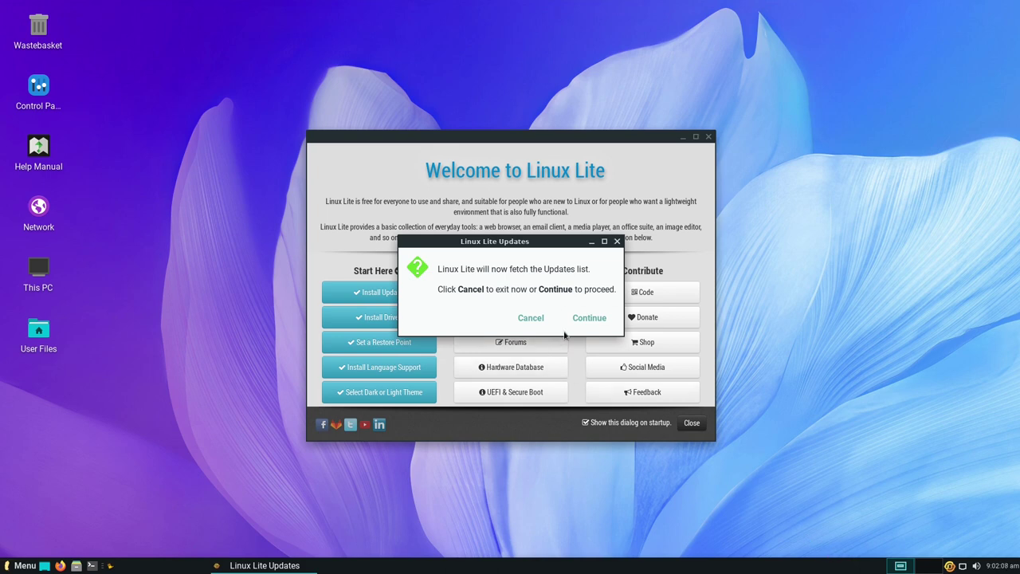
left_click(589, 318)
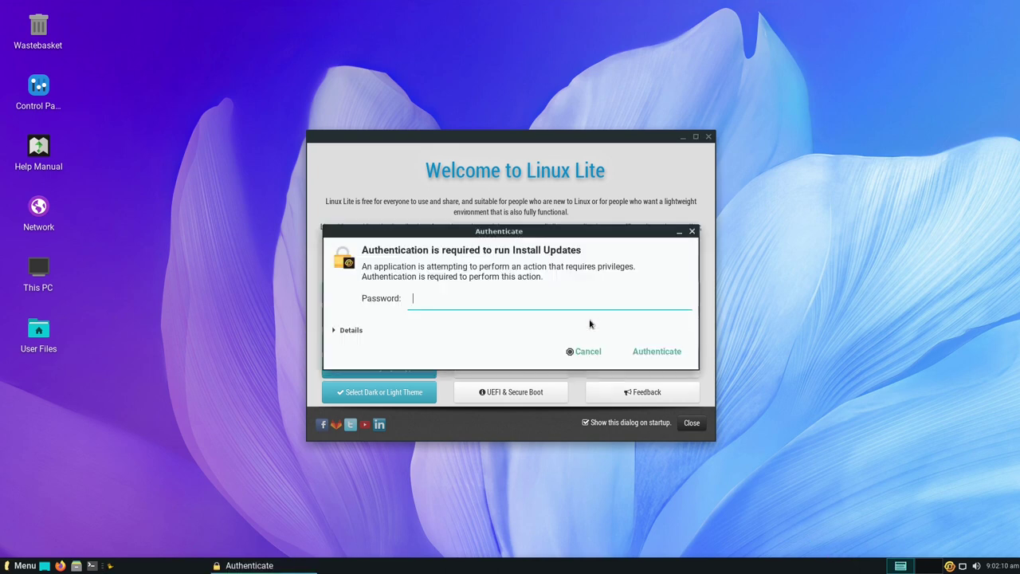
type("******")
key("Return")
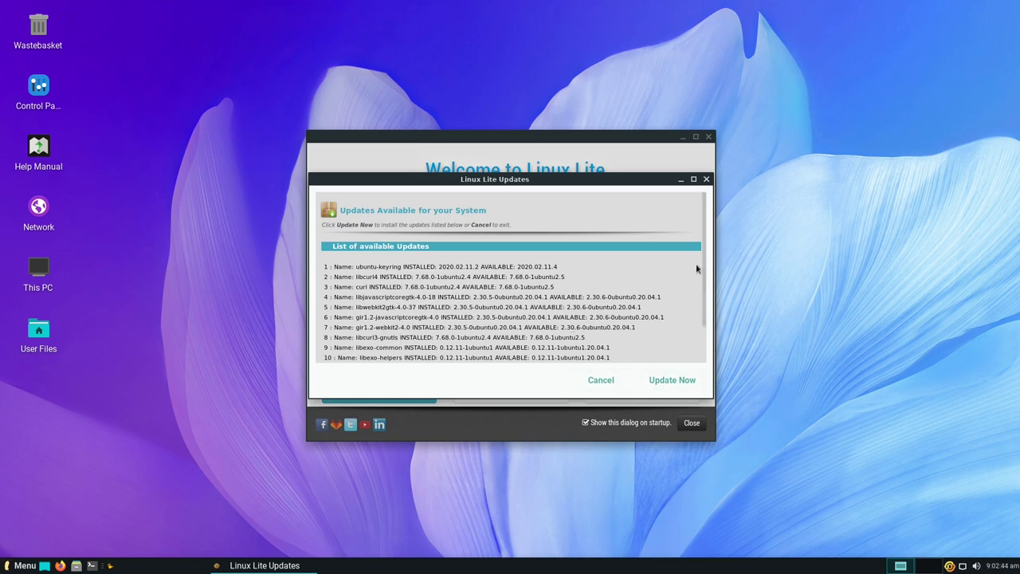
left_click_drag(703, 256, 694, 304)
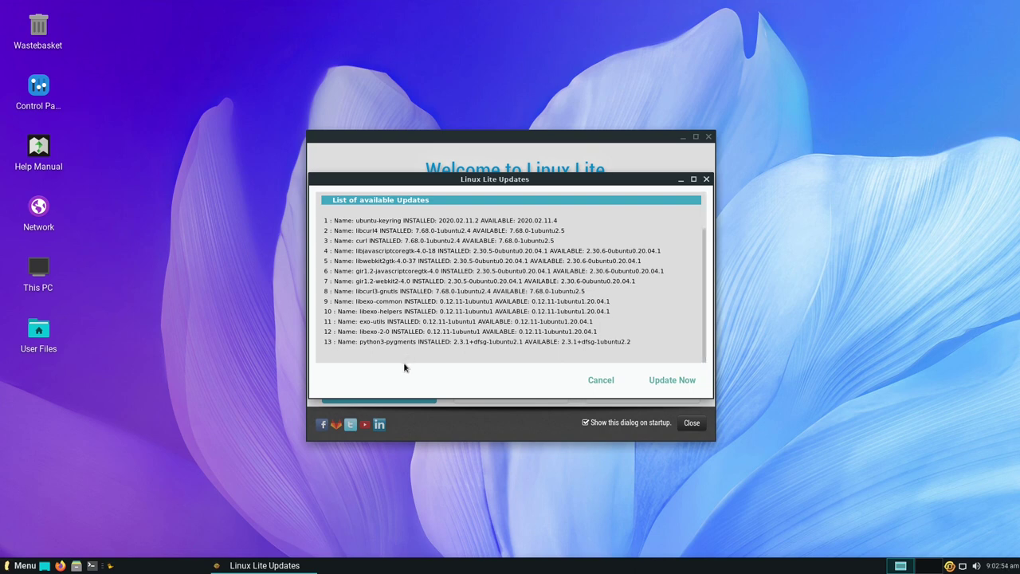
left_click(679, 381)
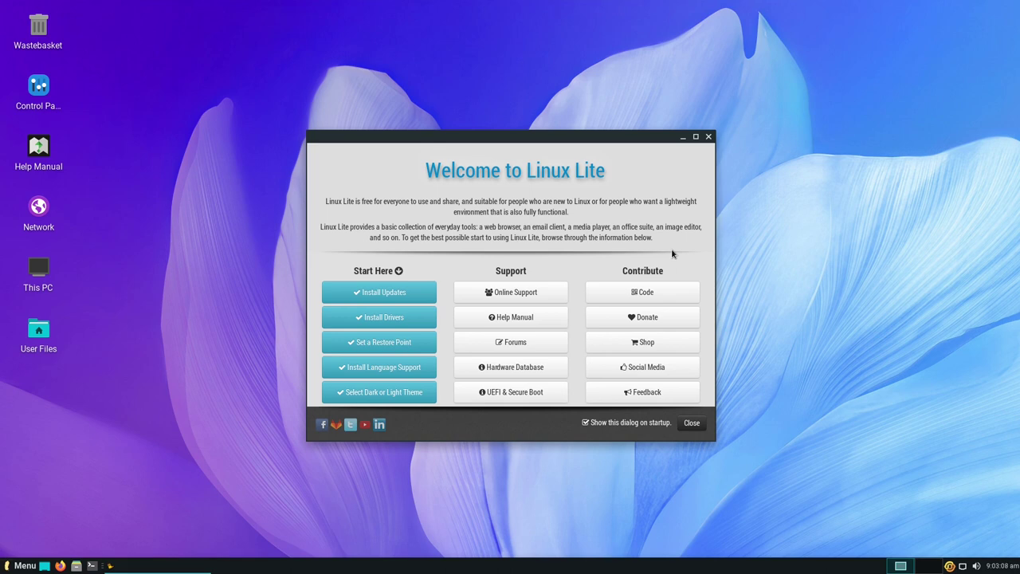
- Check the package update indicator preferences, close them, and decline viewing the Linux Lite Updates log
right_click(950, 567)
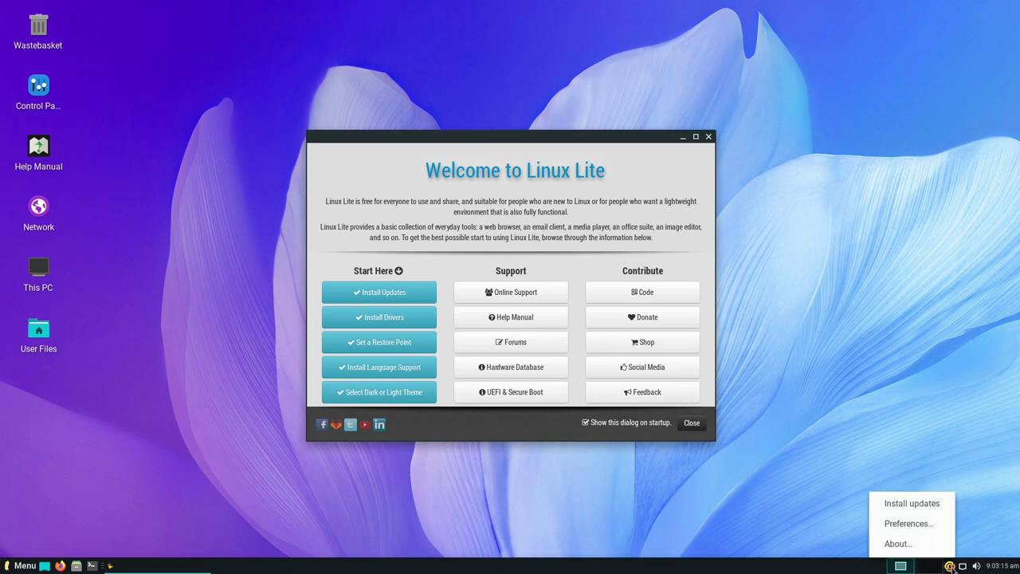
left_click(916, 523)
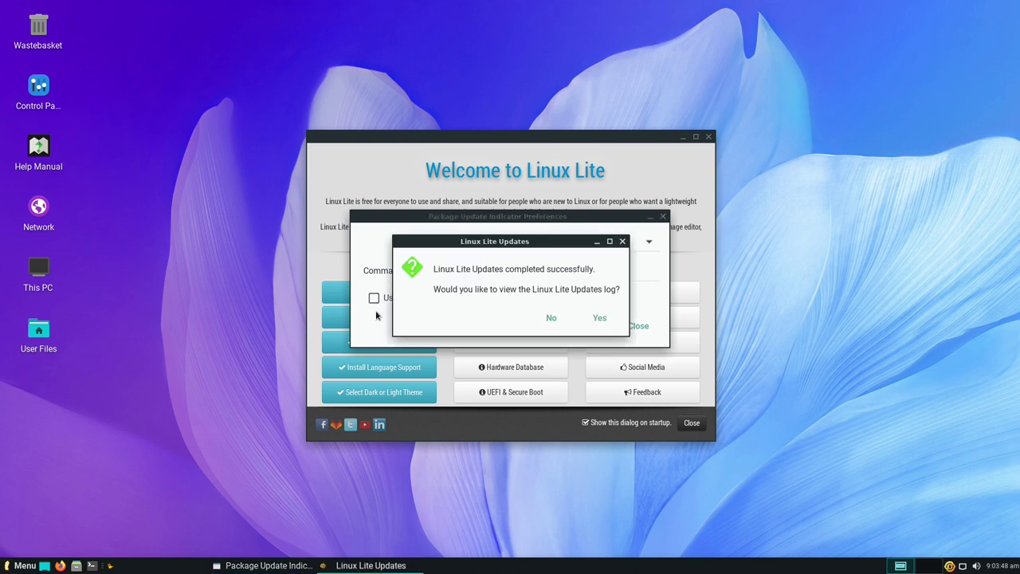
left_click(385, 310)
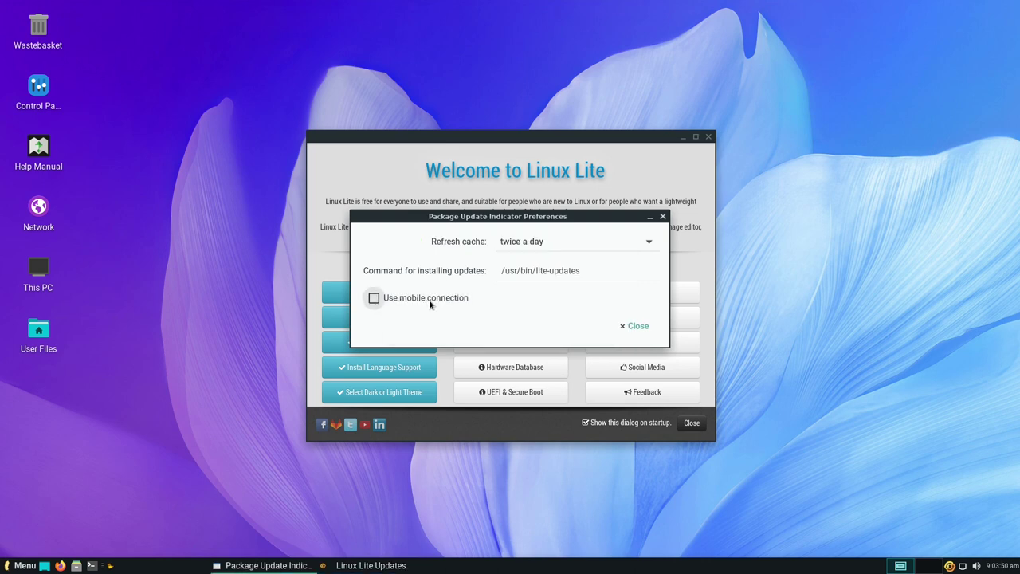
left_click(635, 329)
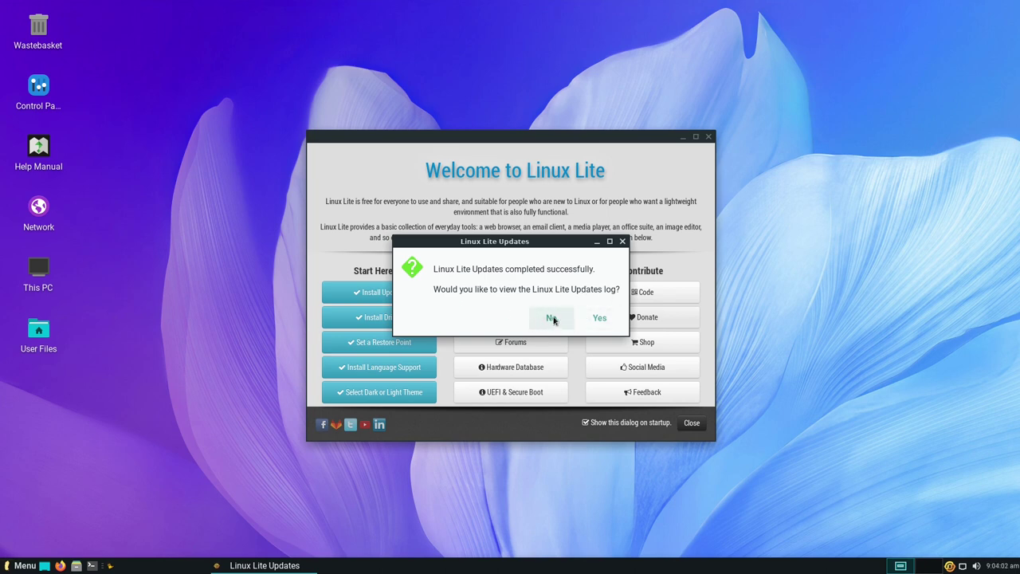
left_click(550, 318)
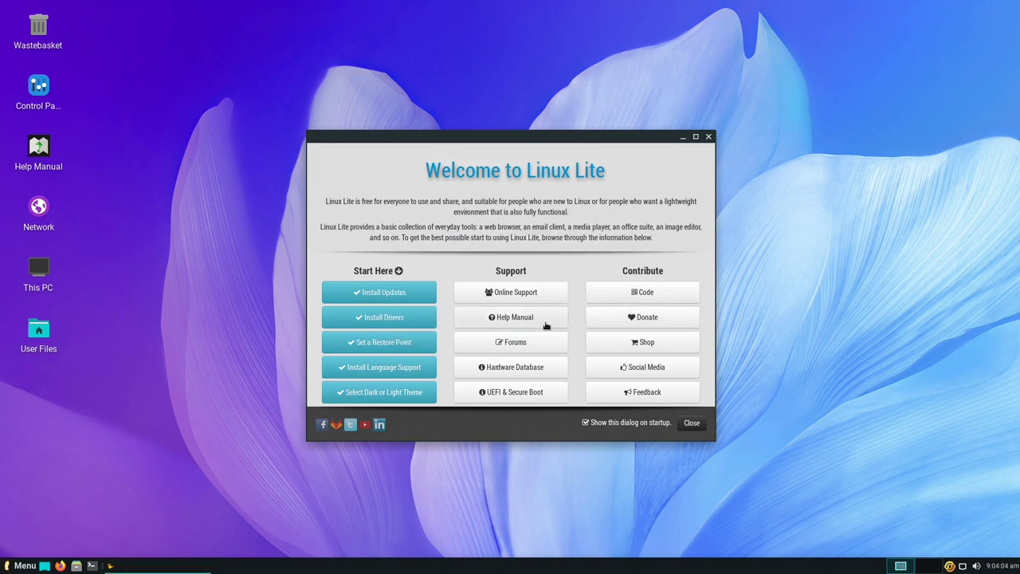
- Open Install Drivers from the welcome window, select "Continue using a manually installed driver" for VirtualBox Guest Service, and close the driver settings
left_click(421, 323)
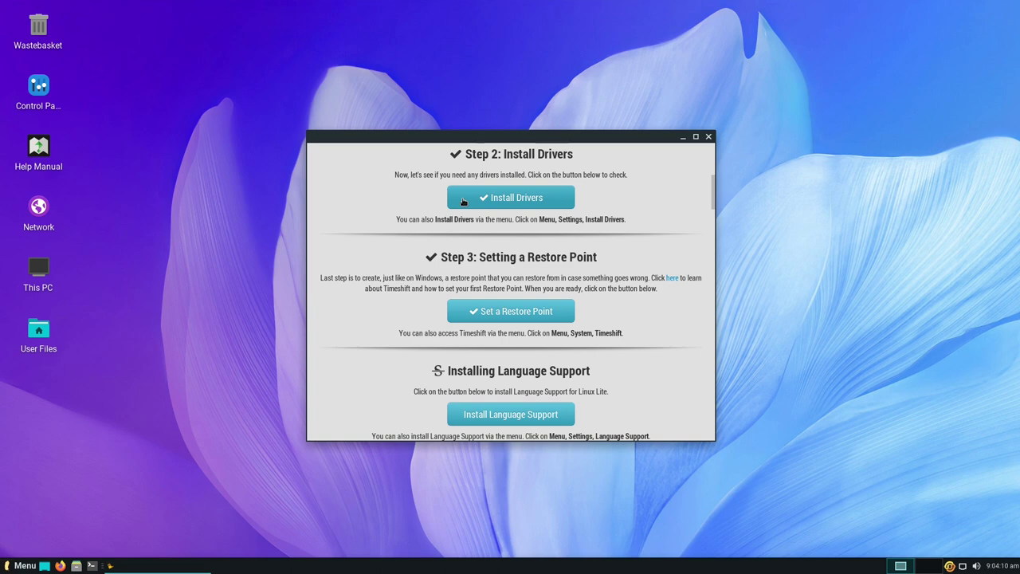
left_click(463, 202)
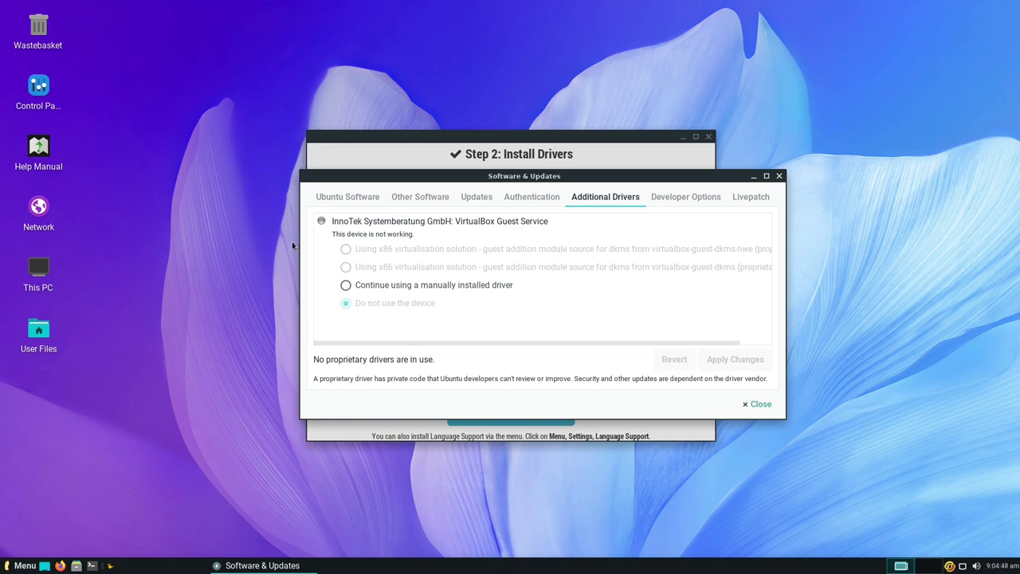
left_click(345, 285)
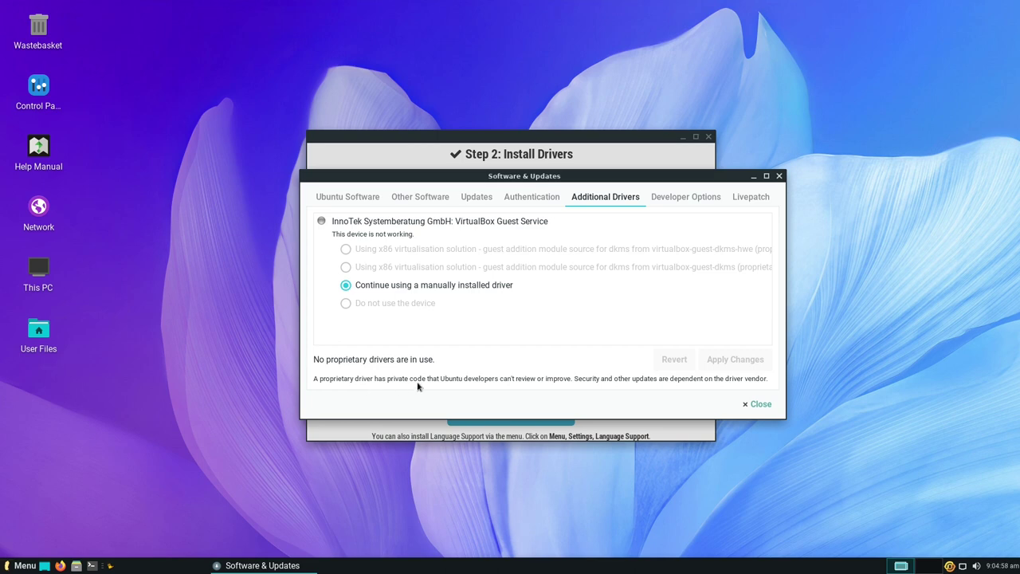
left_click(766, 408)
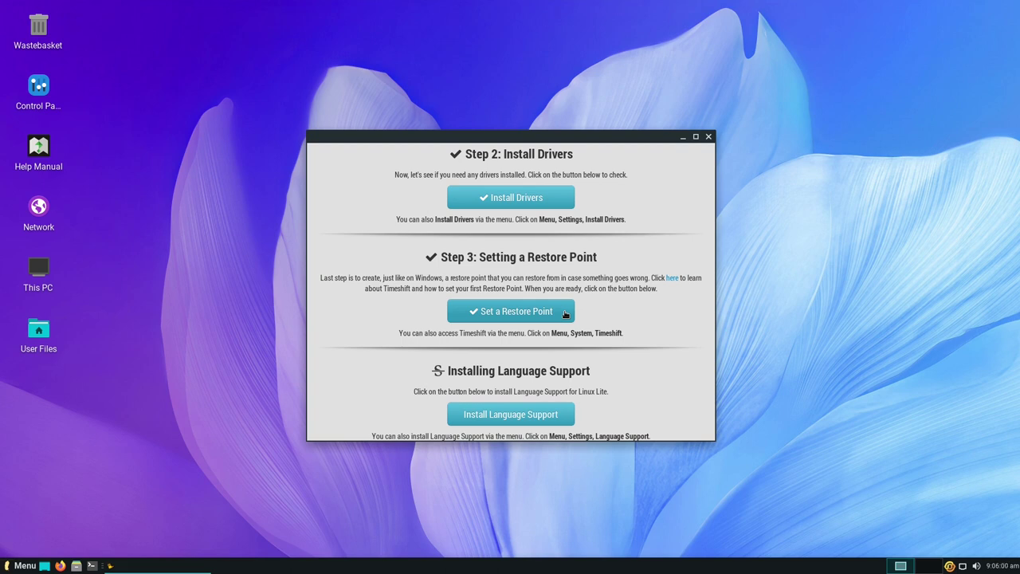
- Apply the Dark Theme from the welcome window's theme section and check its look in the applications menu
scroll(549, 318, "down", 1)
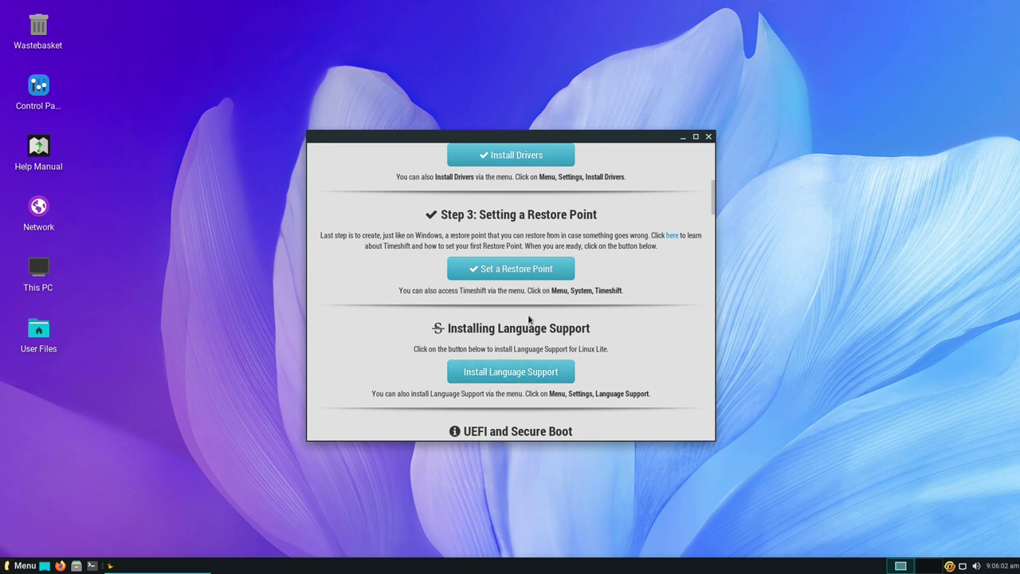
scroll(556, 374, "down", 4)
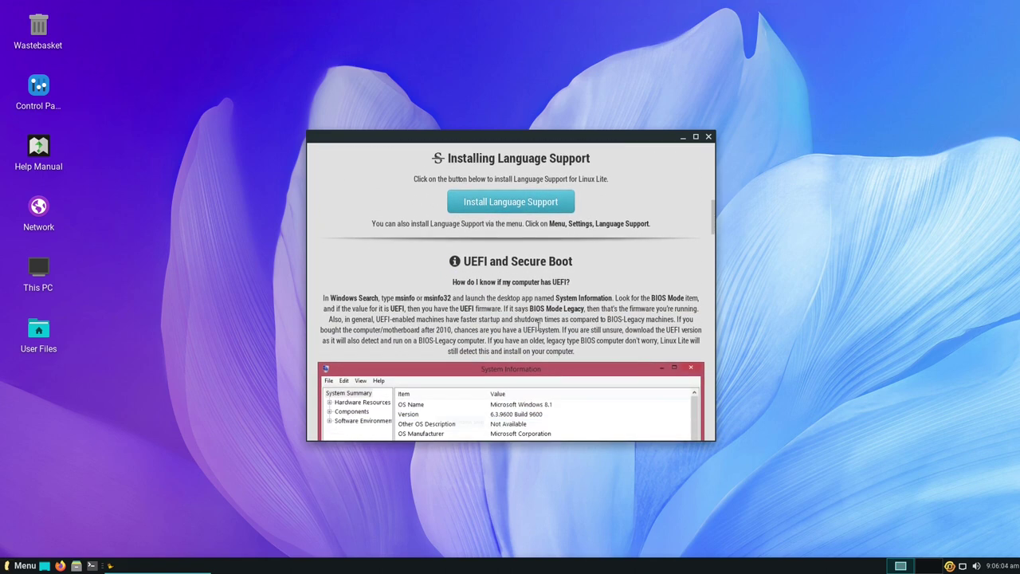
scroll(509, 263, "down", 3)
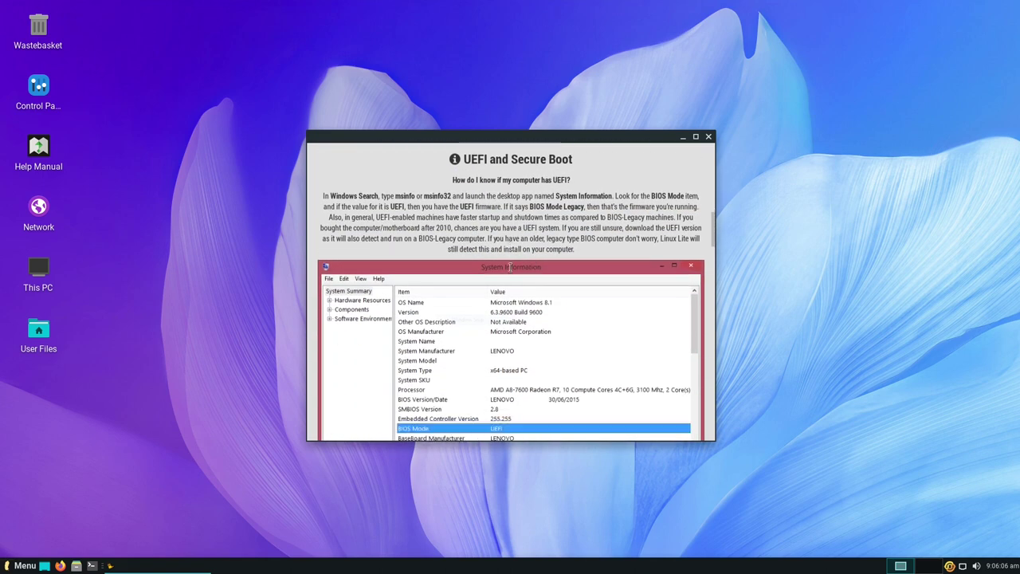
scroll(511, 270, "down", 10)
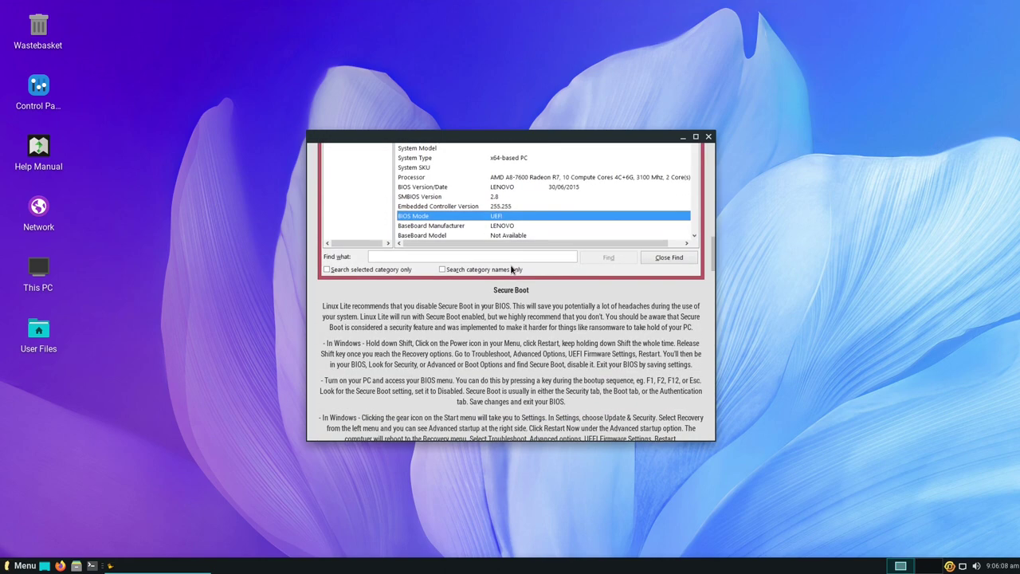
scroll(511, 269, "down", 2)
scroll(510, 269, "up", 1)
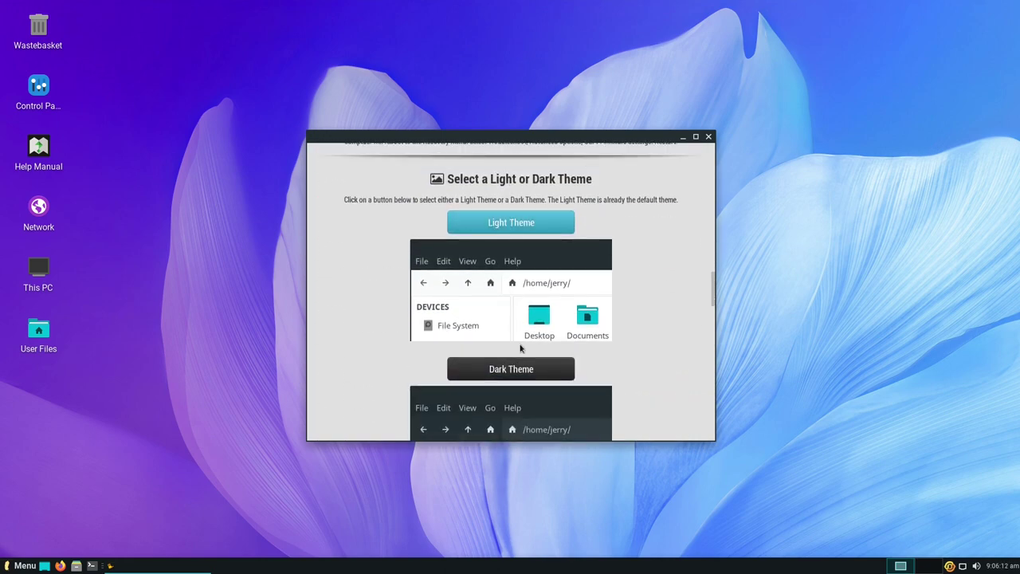
scroll(609, 373, "down", 1)
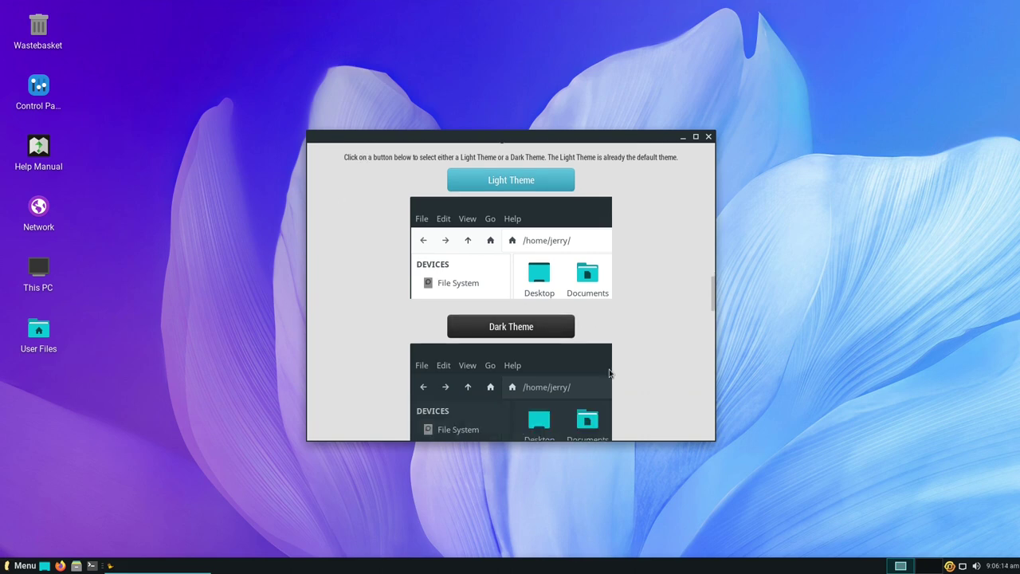
left_click(545, 333)
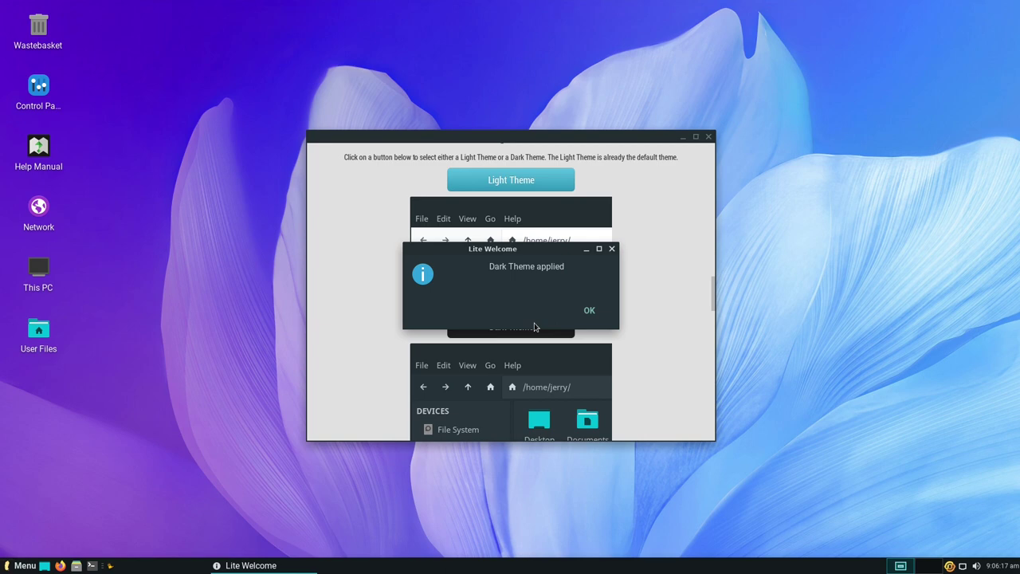
left_click(597, 314)
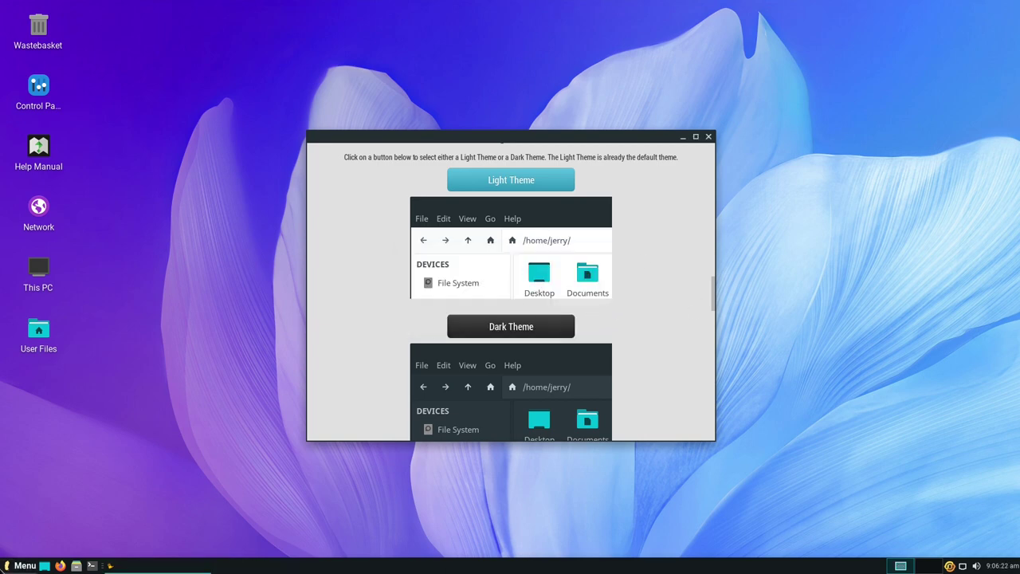
left_click(12, 566)
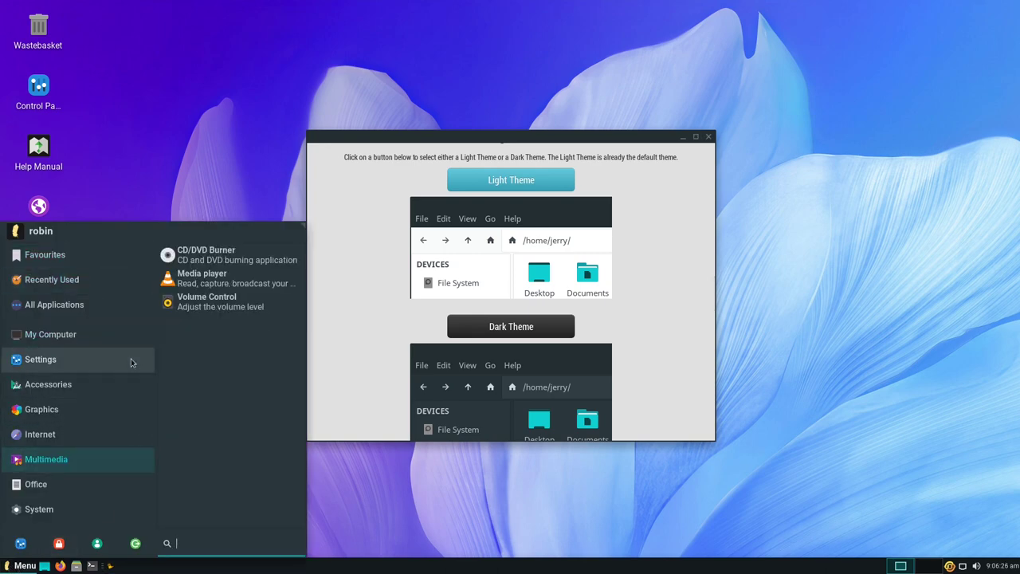
left_click(339, 297)
- Launch Lite Software from its section in the welcome window, authenticate with the account password, and update the software sources
scroll(386, 309, "down", 7)
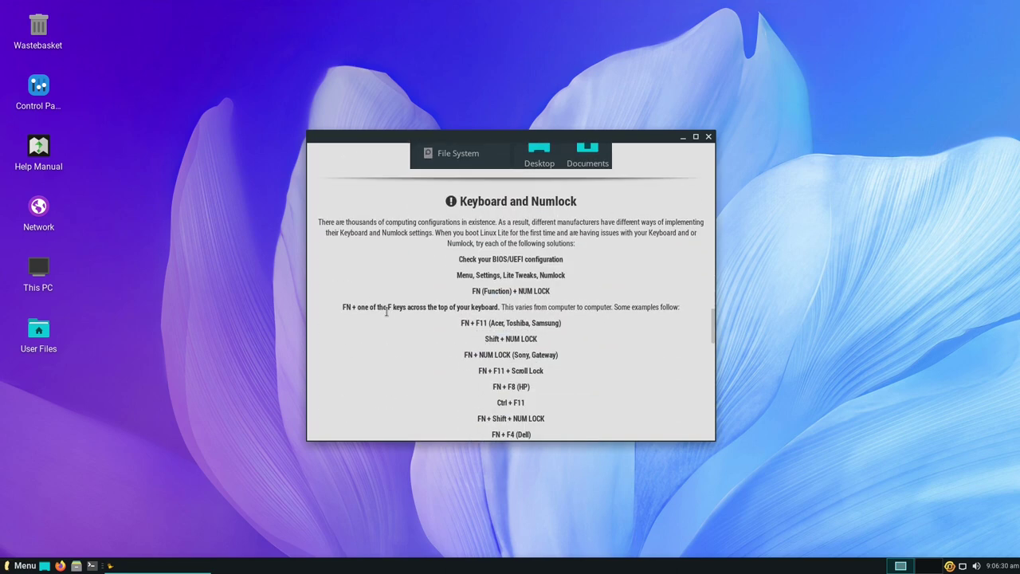
scroll(386, 314, "down", 2)
scroll(386, 315, "down", 4)
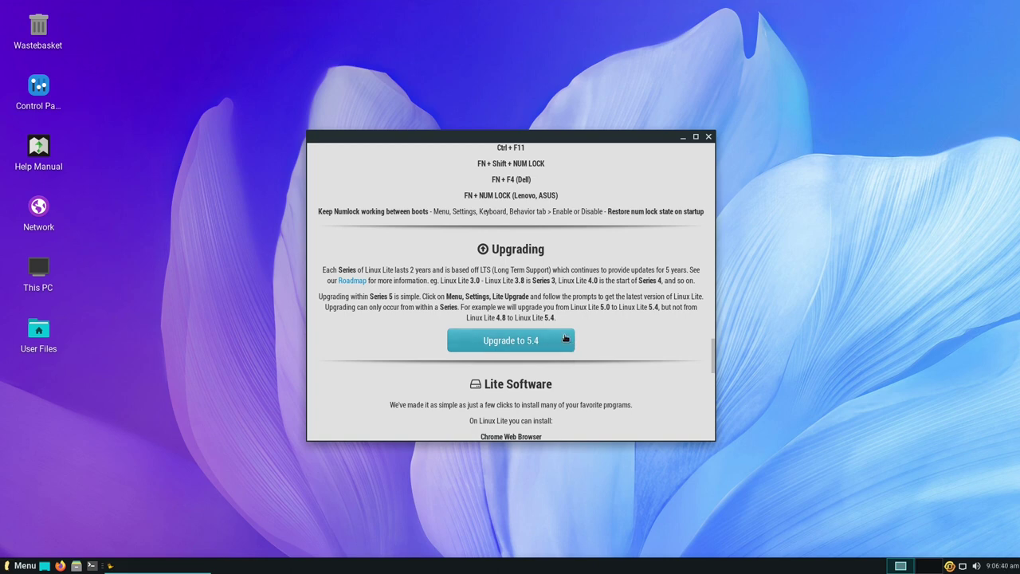
scroll(567, 344, "down", 3)
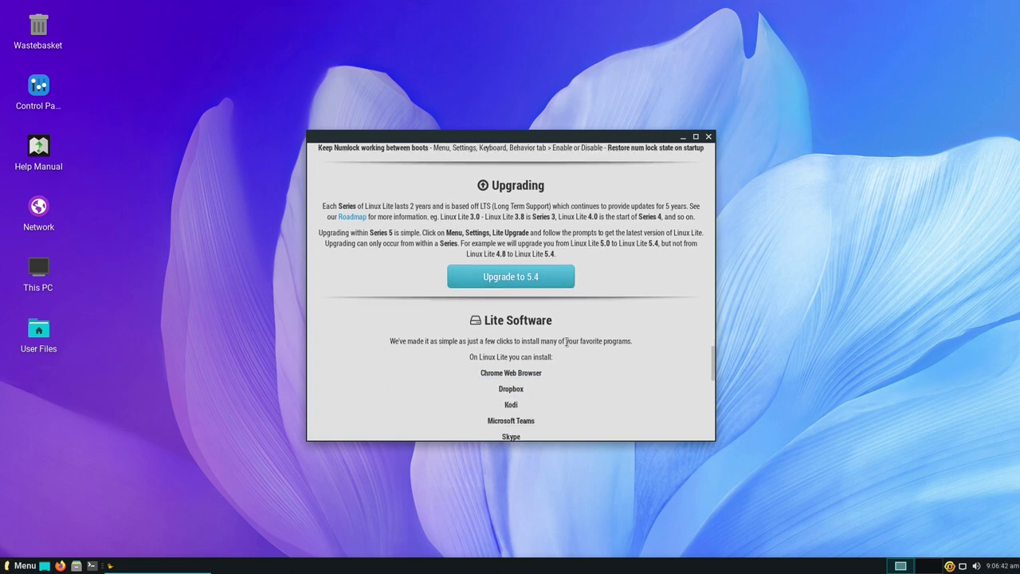
scroll(566, 344, "down", 2)
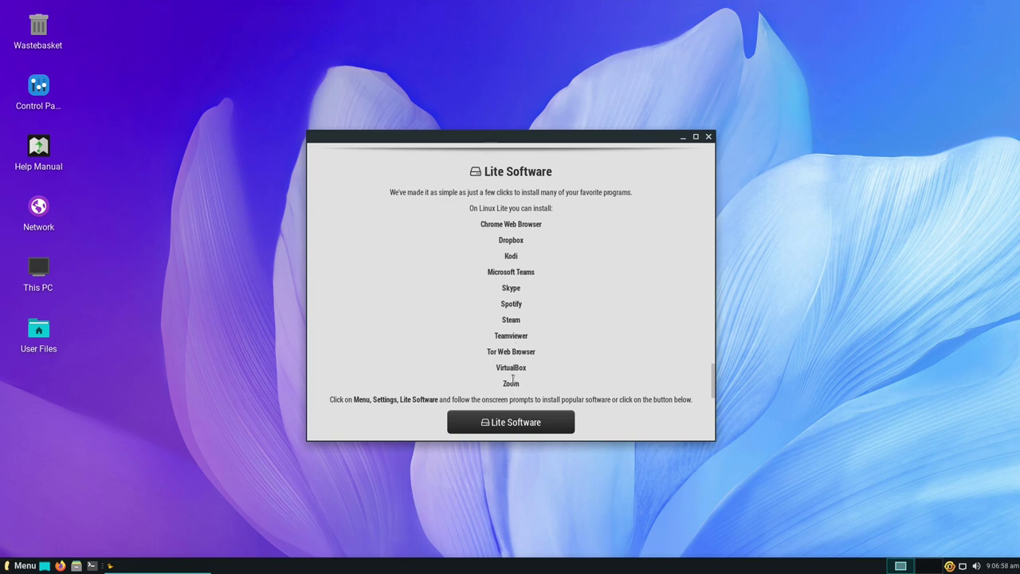
left_click(563, 429)
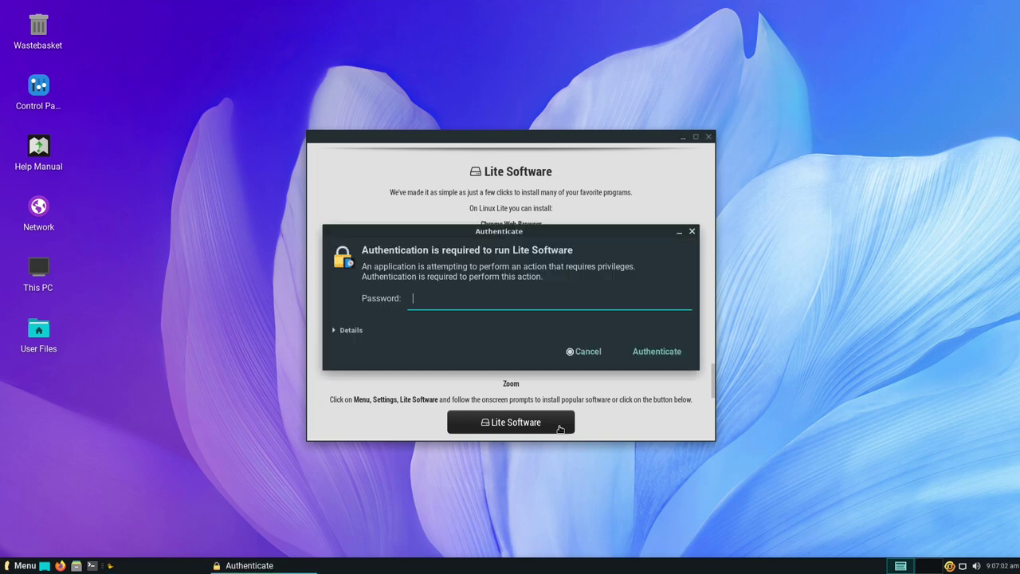
type("•••••••")
key("Return")
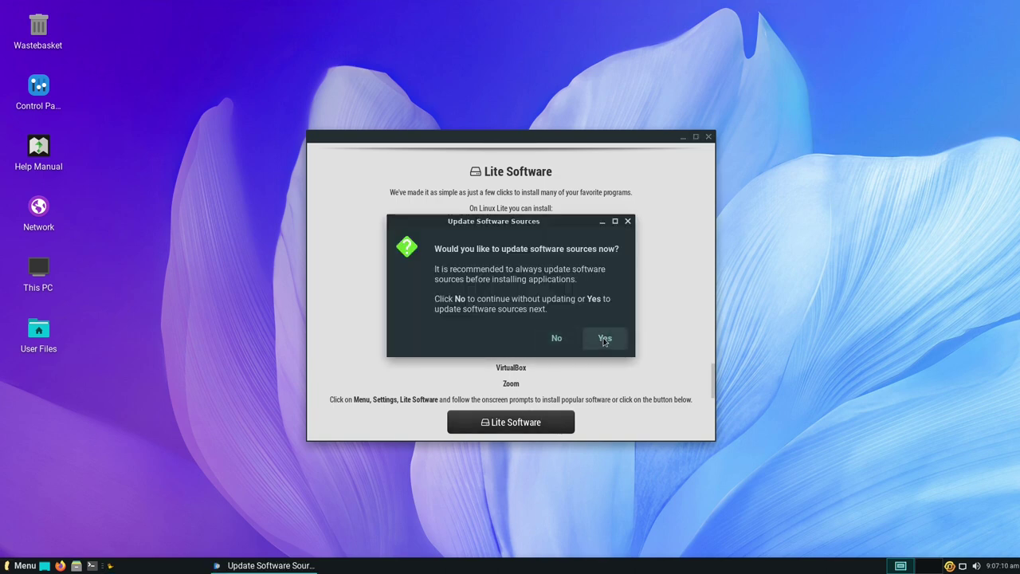
left_click(605, 338)
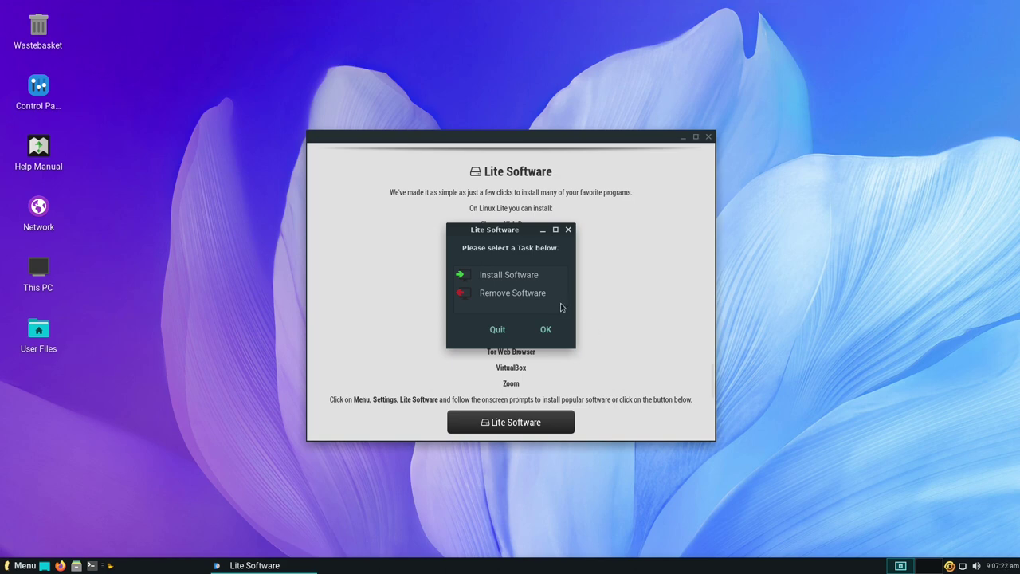
- Choose the Install Software task in Lite Software and minimise the welcome window
left_click(511, 279)
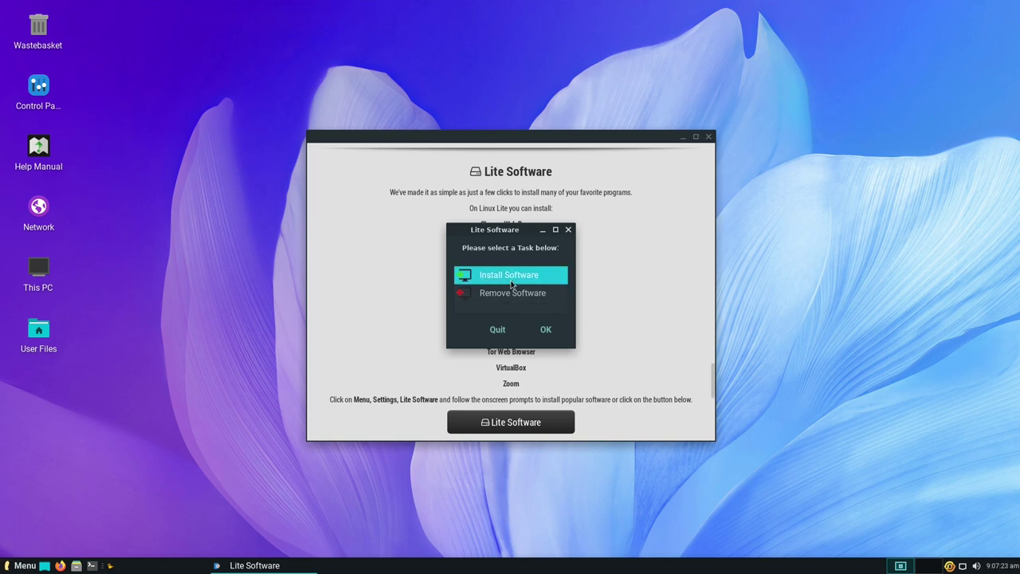
left_click(548, 330)
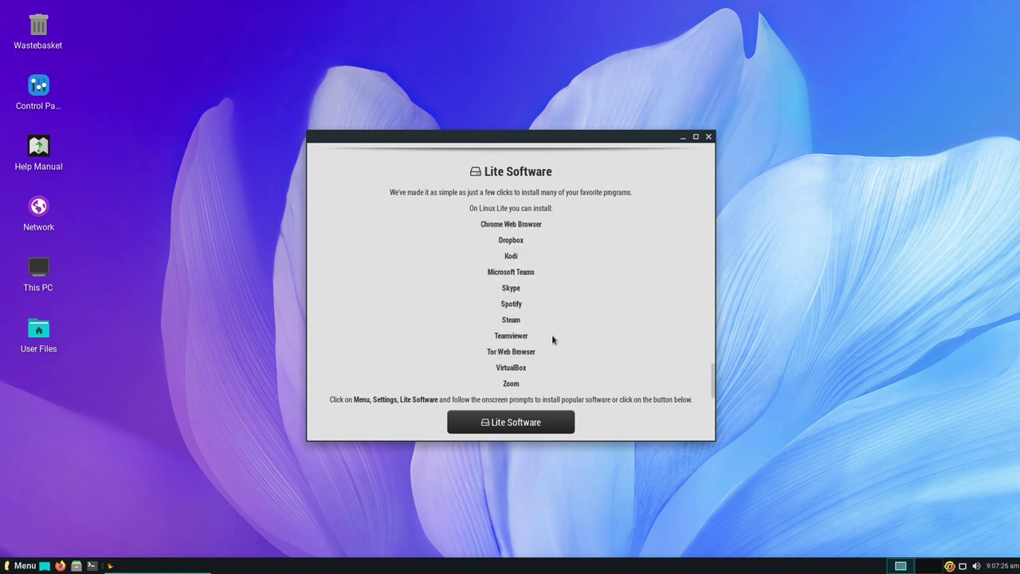
left_click(681, 137)
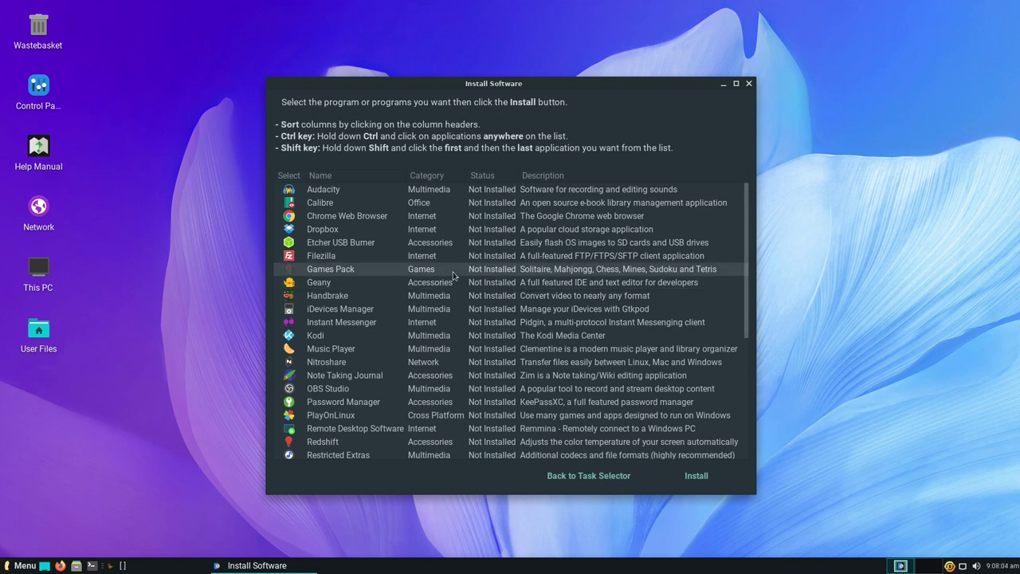
- Install Chrome Web Browser from the software list, dismiss the completion notice, and quit Lite Software
left_click(341, 222)
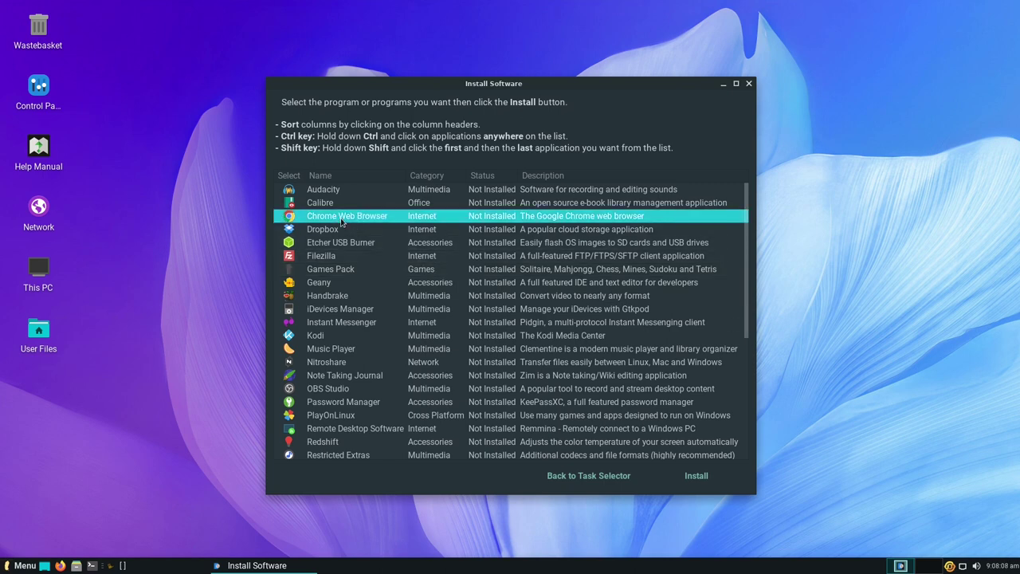
left_click(693, 480)
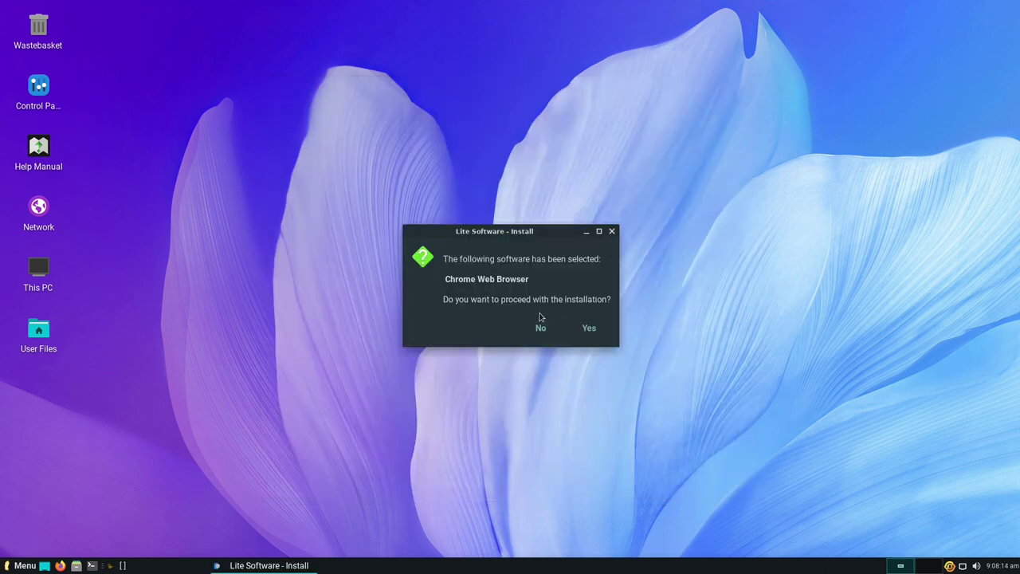
left_click(581, 333)
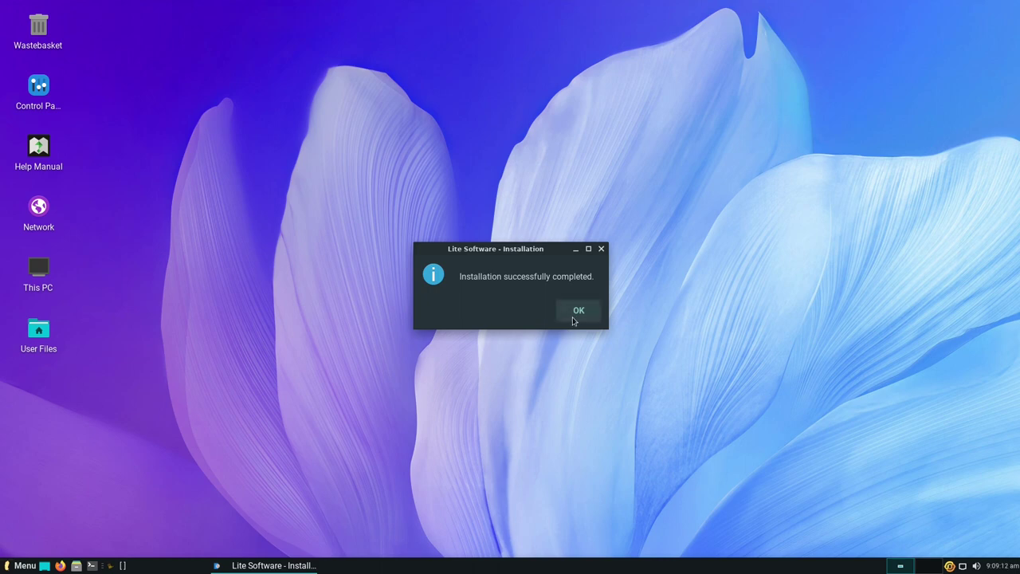
left_click(579, 312)
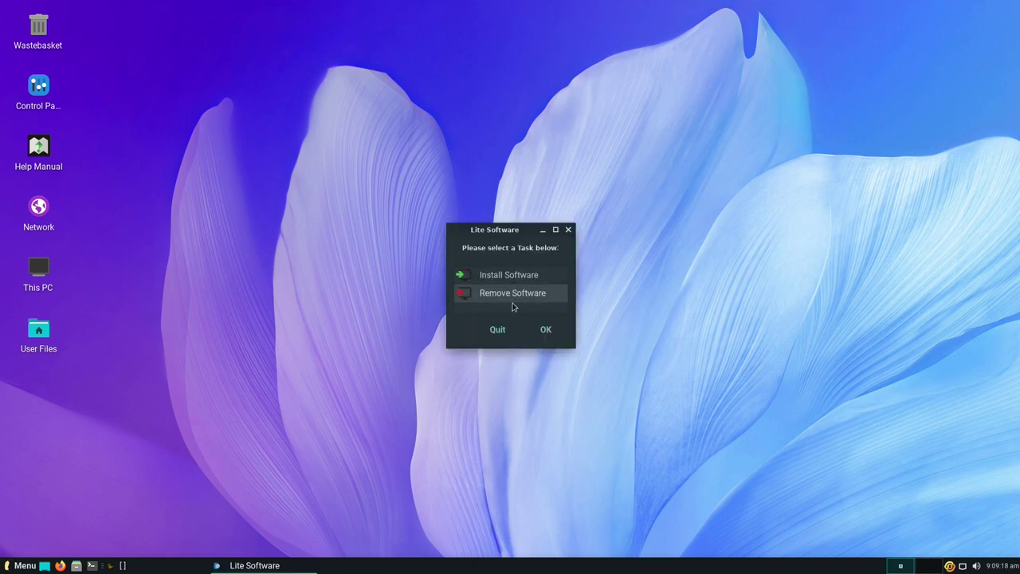
left_click(499, 330)
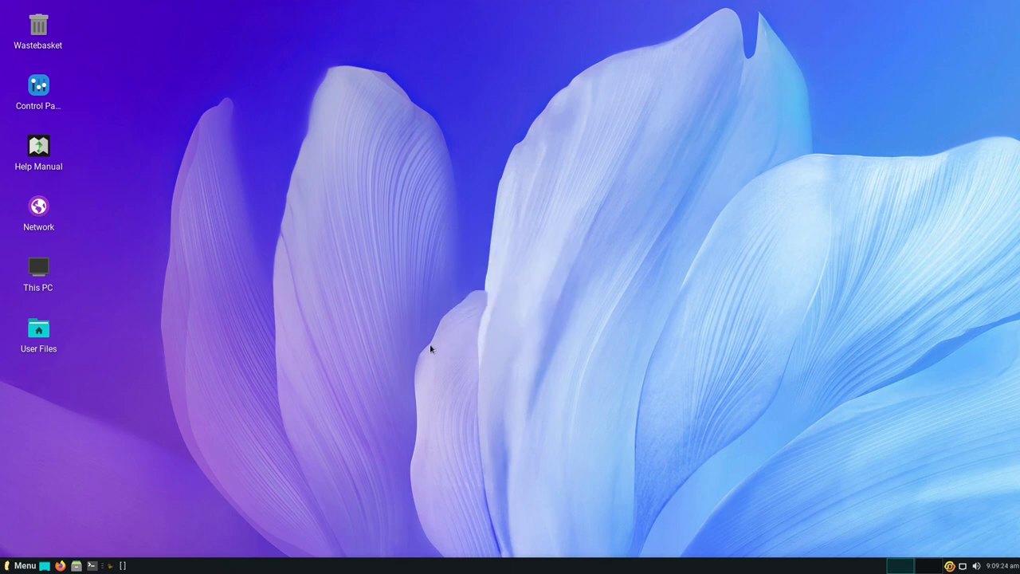
- Launch the Chrome web browser from the Internet category of the applications menu
left_click(23, 566)
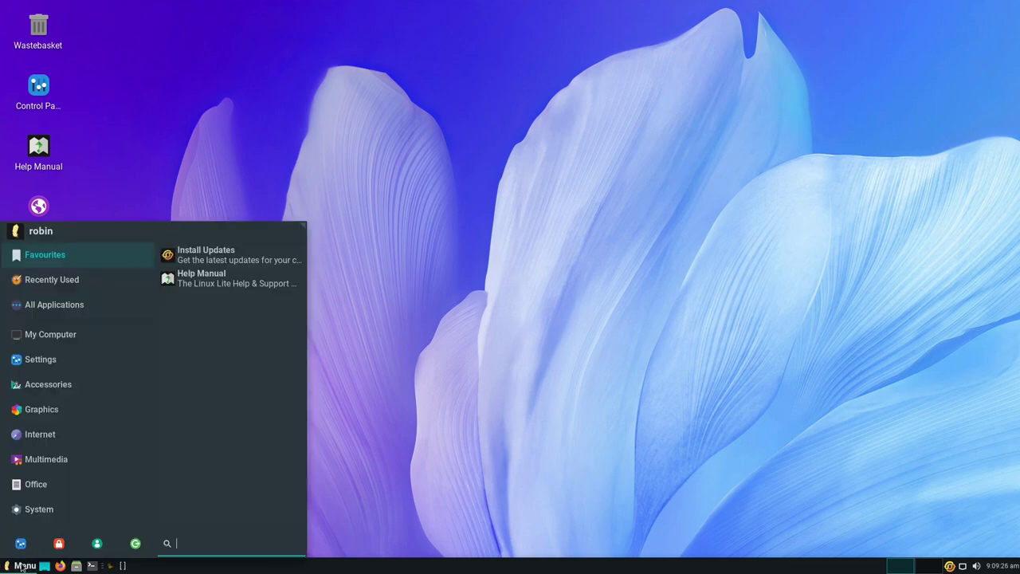
left_click(76, 434)
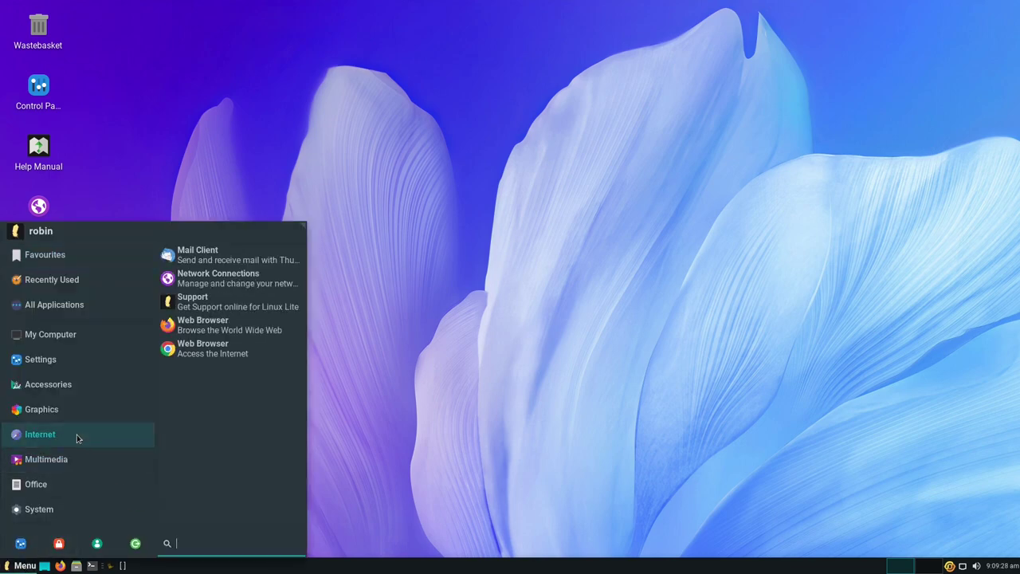
left_click(270, 349)
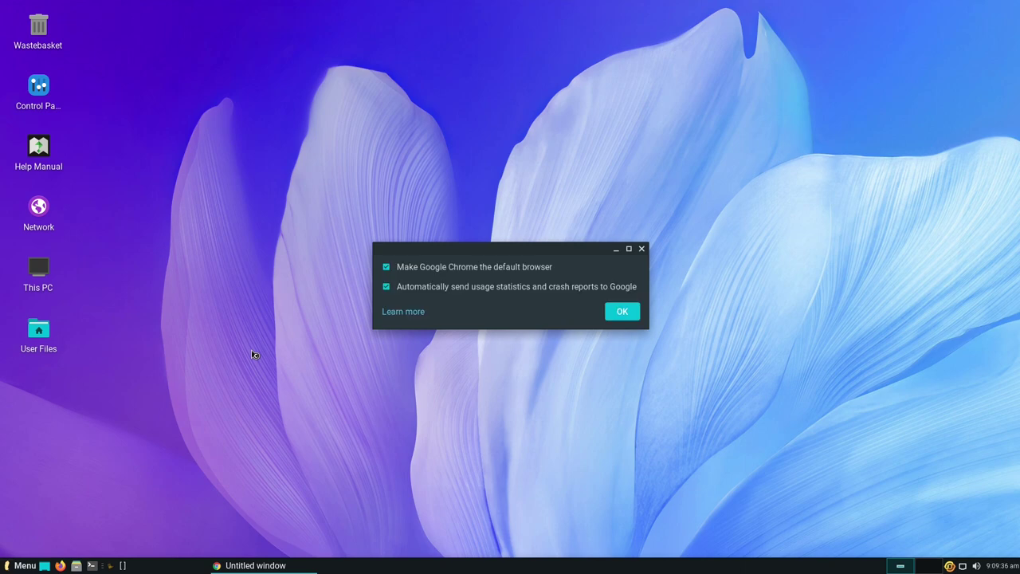
- Turn off making Chrome the default browser and sending usage statistics, accept, and maximise the Chrome window
left_click(444, 269)
left_click(450, 289)
left_click(613, 312)
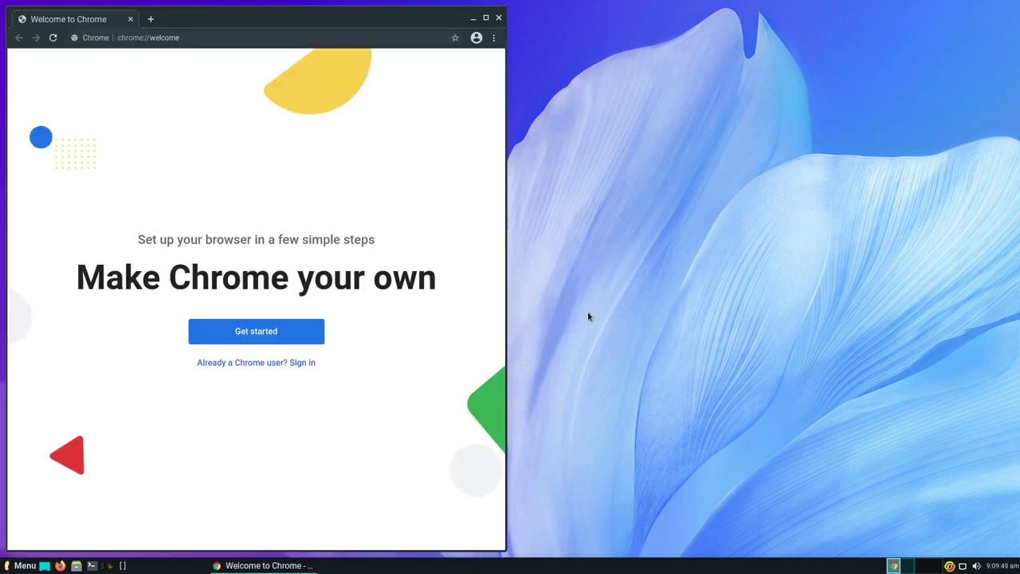
left_click(485, 17)
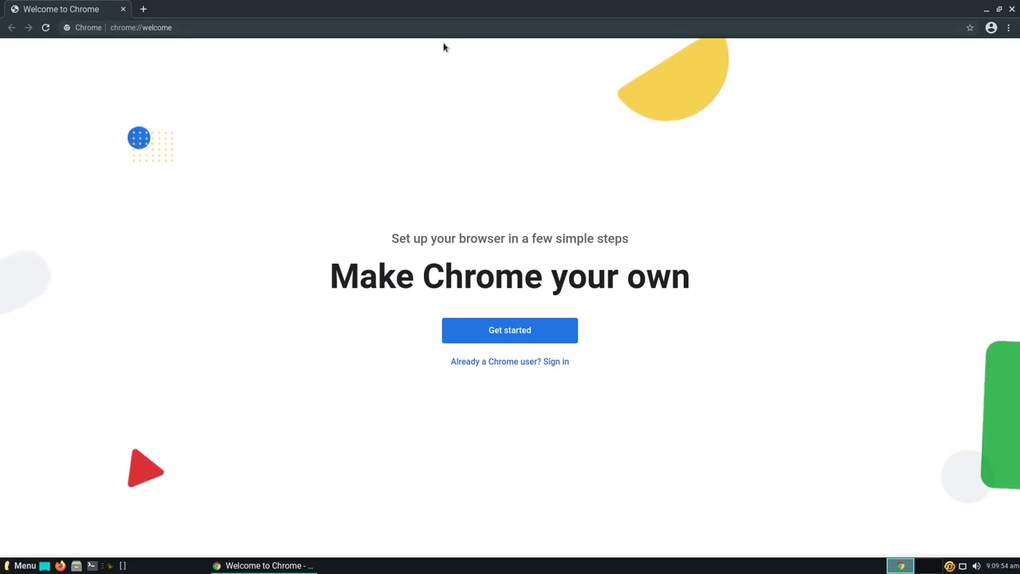
- Open Chrome's settings and switch the Appearance theme to Classic
left_click(1009, 28)
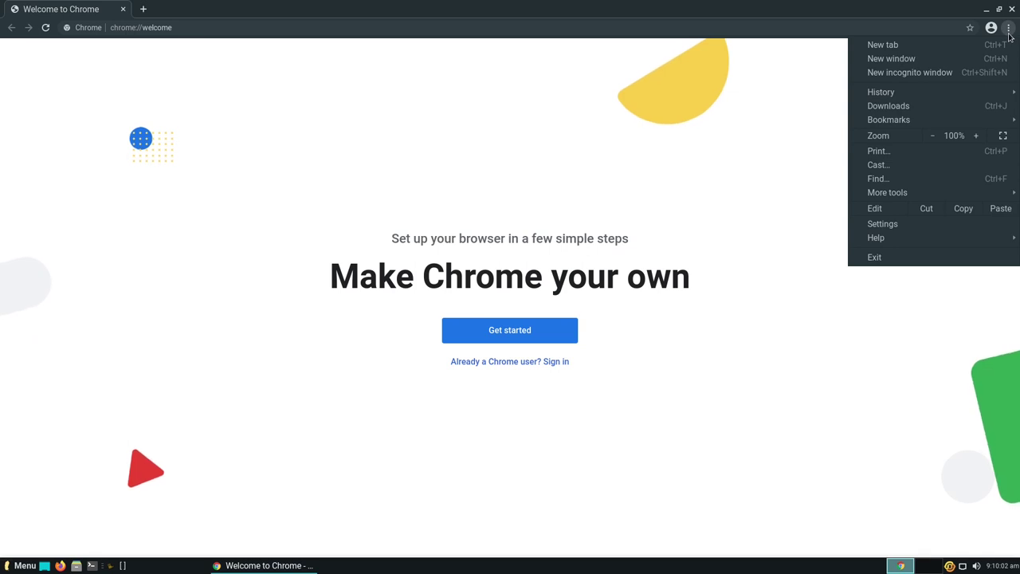
left_click(889, 225)
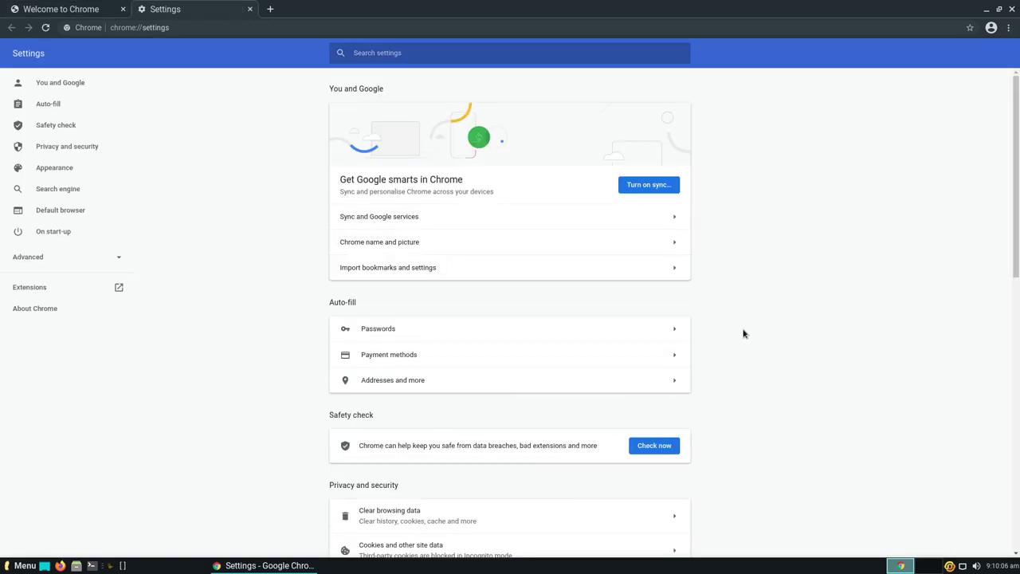
scroll(731, 337, "down", 3)
scroll(732, 336, "down", 2)
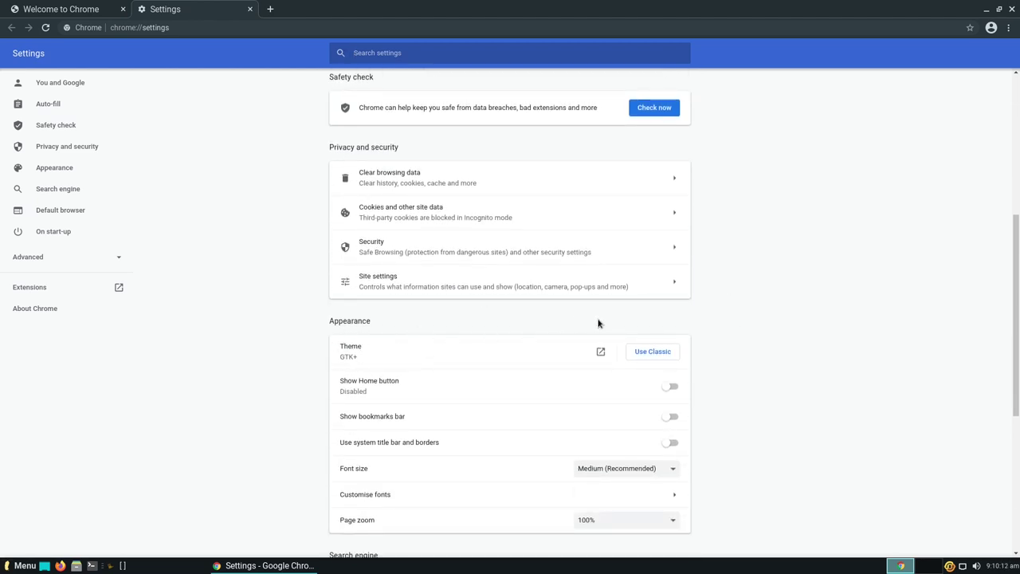
left_click(650, 359)
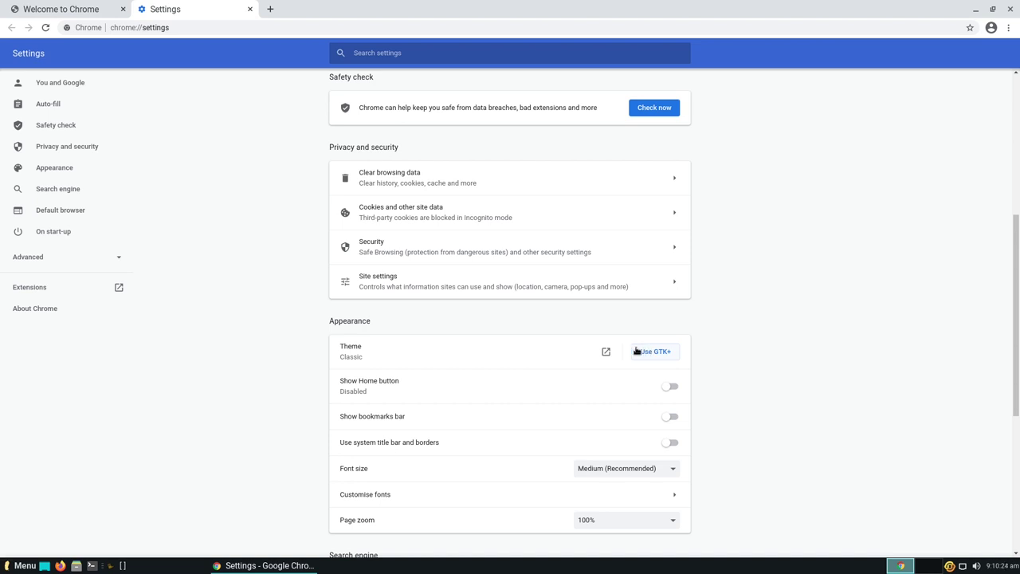
- Browse the Chrome Web Store themes from the Appearance settings and open the "Bits + Pieces" theme page
left_click(606, 353)
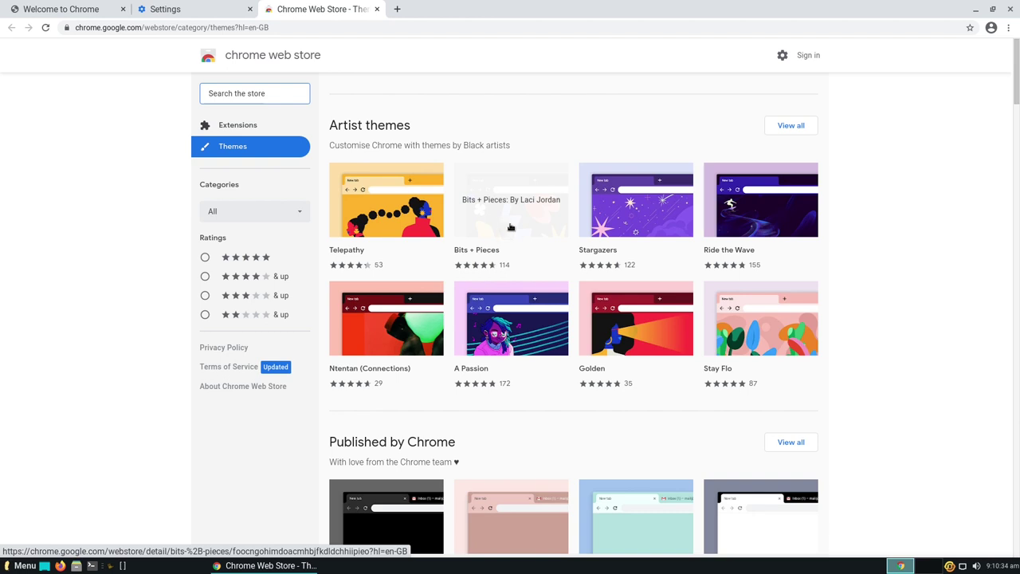
scroll(510, 344, "down", 5)
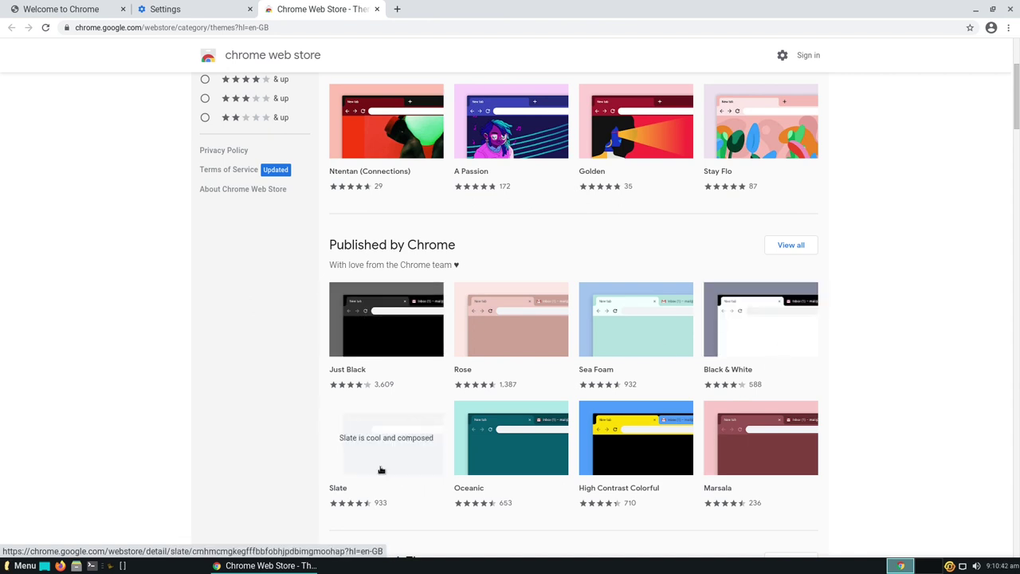
scroll(496, 280, "up", 1)
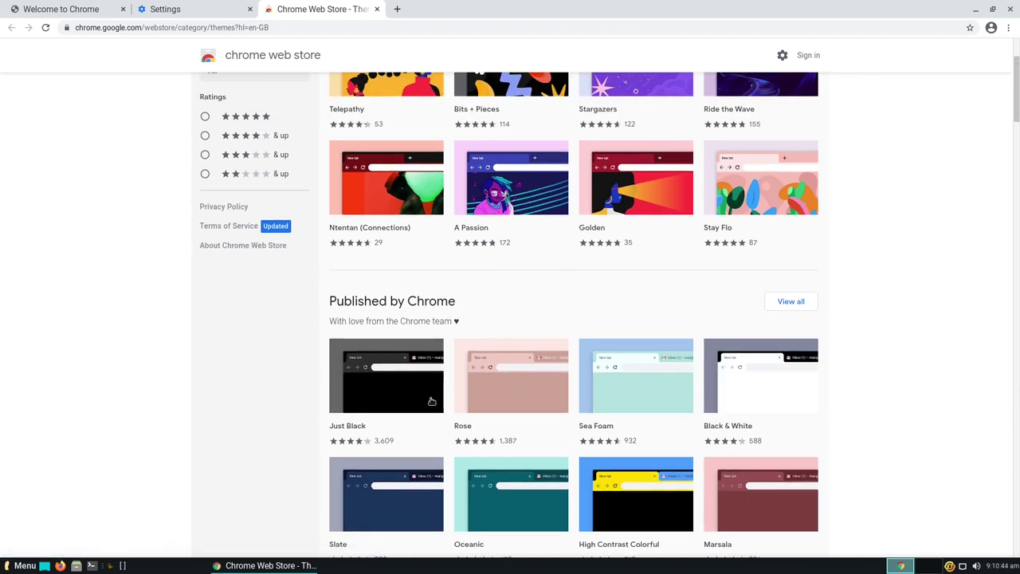
scroll(401, 404, "up", 2)
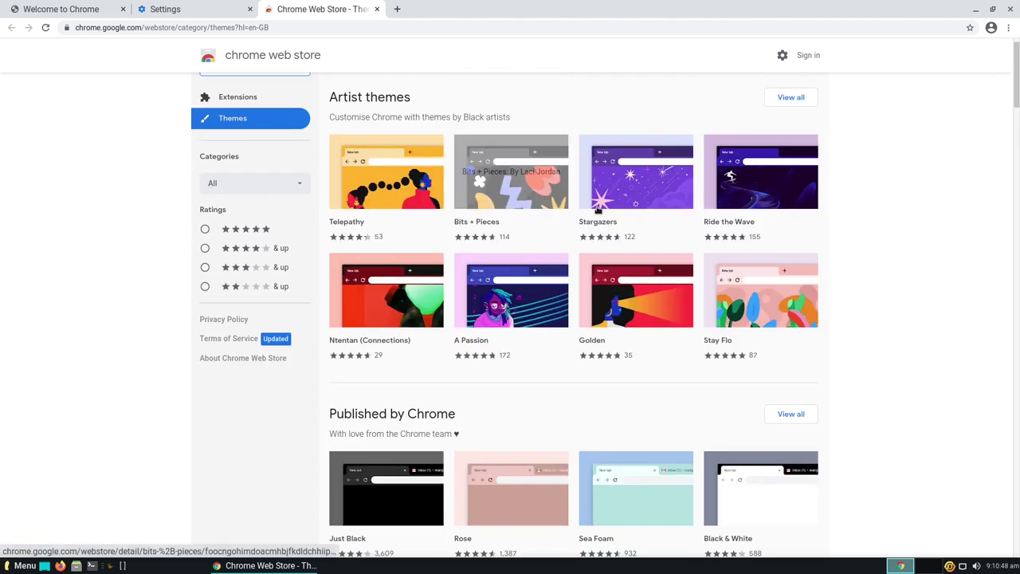
left_click(519, 196)
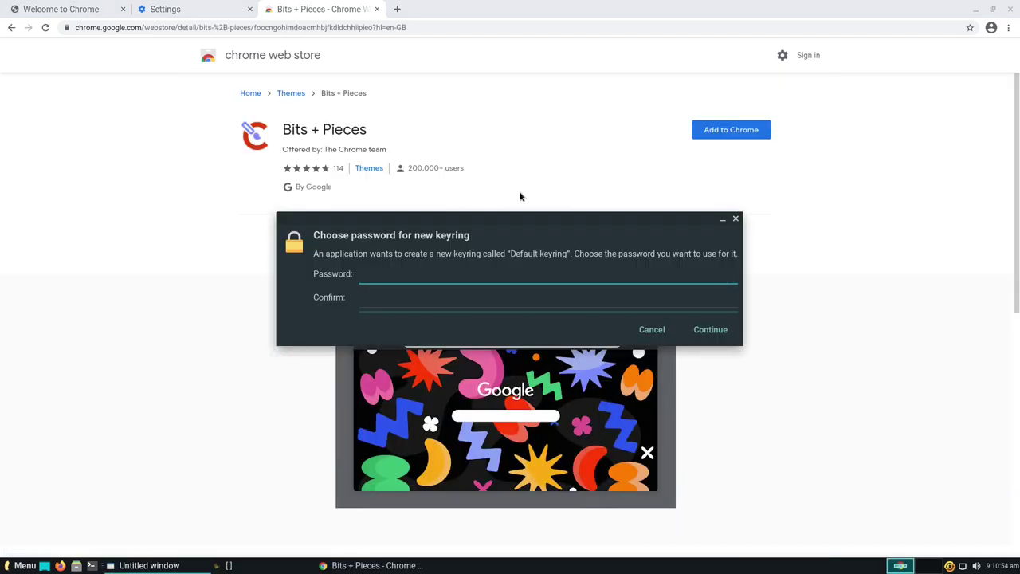
- Enter and confirm a password for the new default keyring
type("•••••••")
key("Tab")
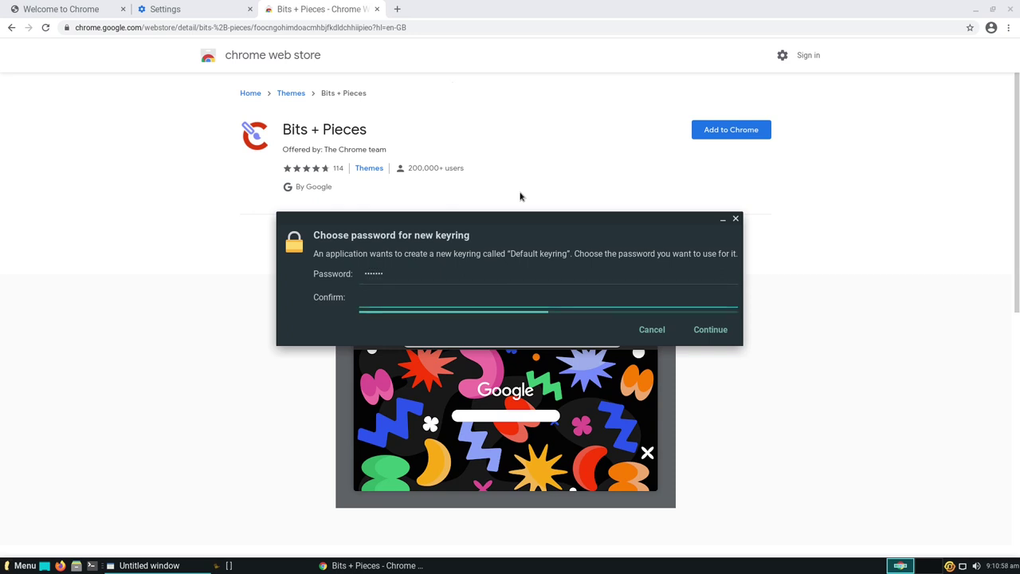
type("•••••••")
key("Return")
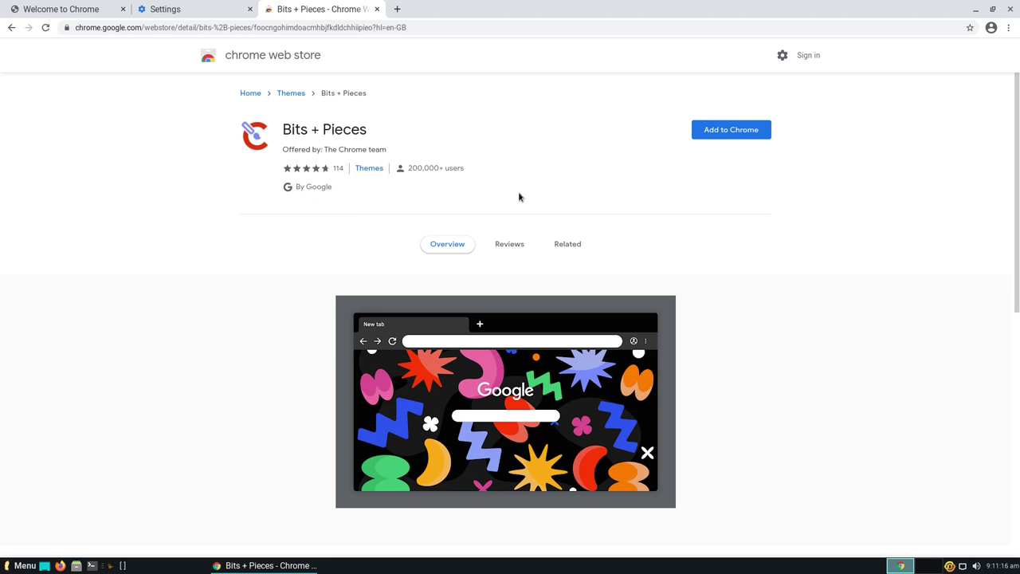
- Add the "Bits + Pieces" theme to Chrome, dismiss the notice, and close the store and Settings tabs
left_click(697, 133)
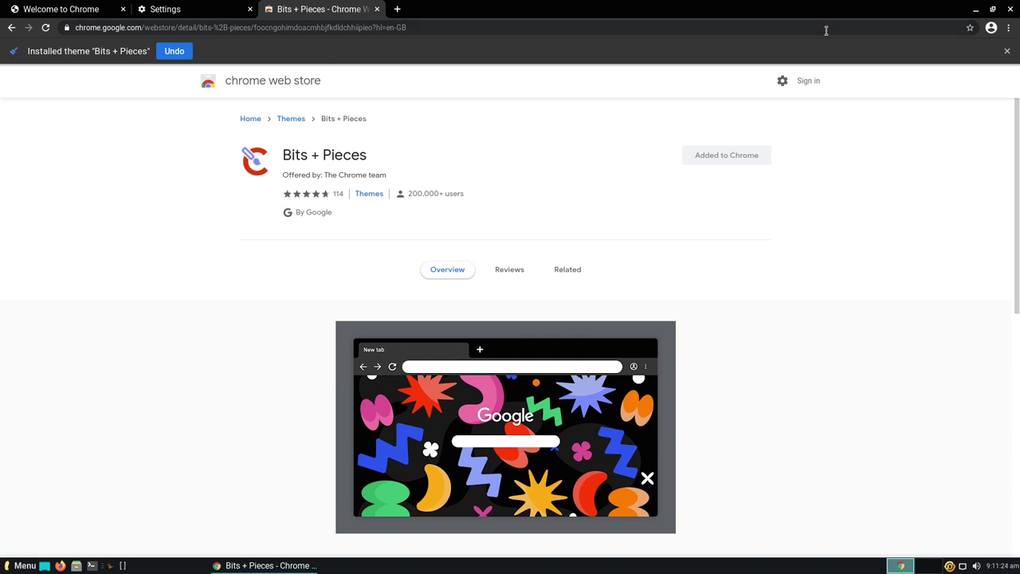
left_click(1007, 52)
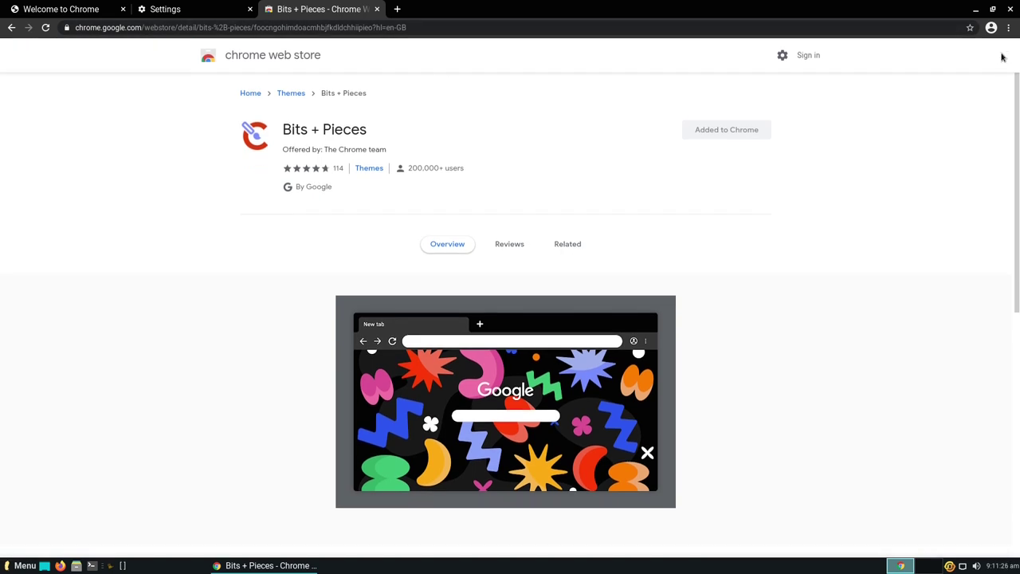
left_click(376, 9)
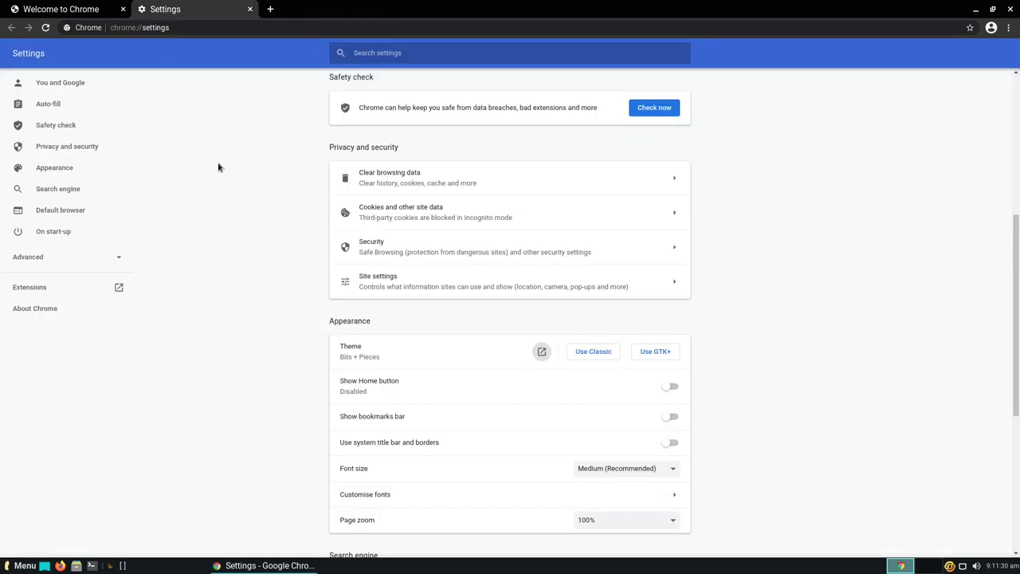
left_click(249, 10)
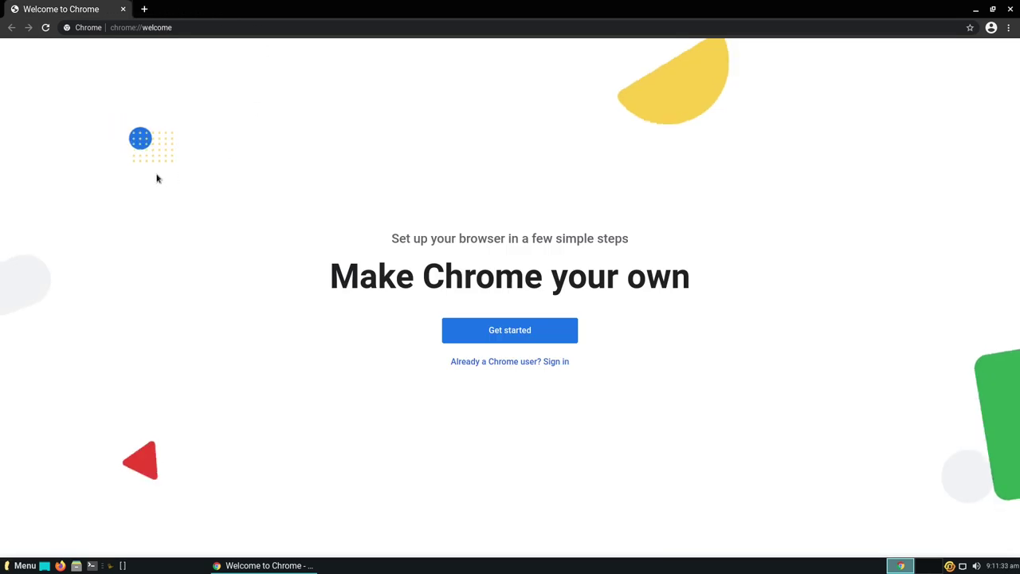
- Start Chrome's welcome setup and add bookmarks for Gmail, YouTube, Maps and News
left_click(512, 331)
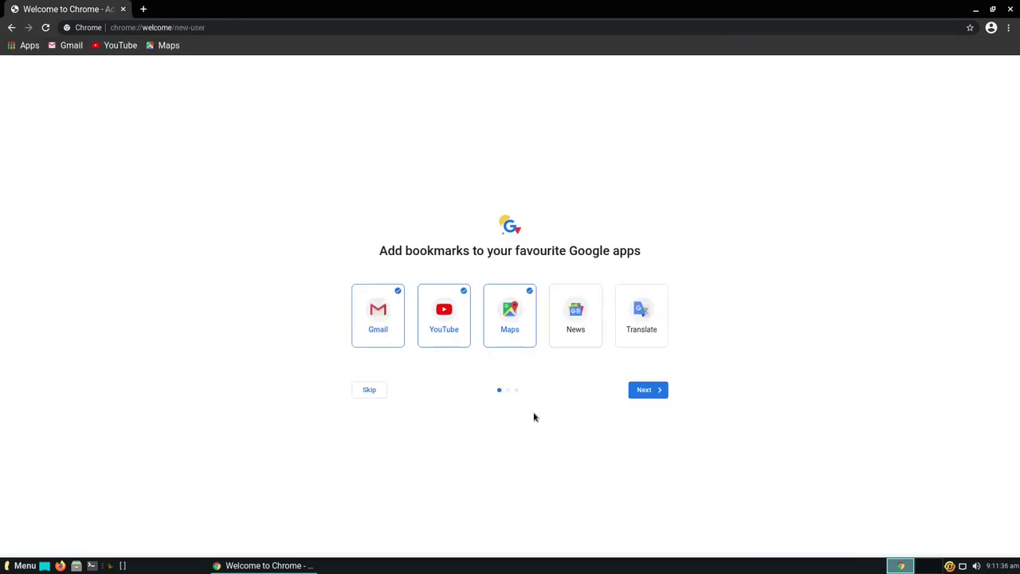
left_click(439, 317)
left_click(441, 317)
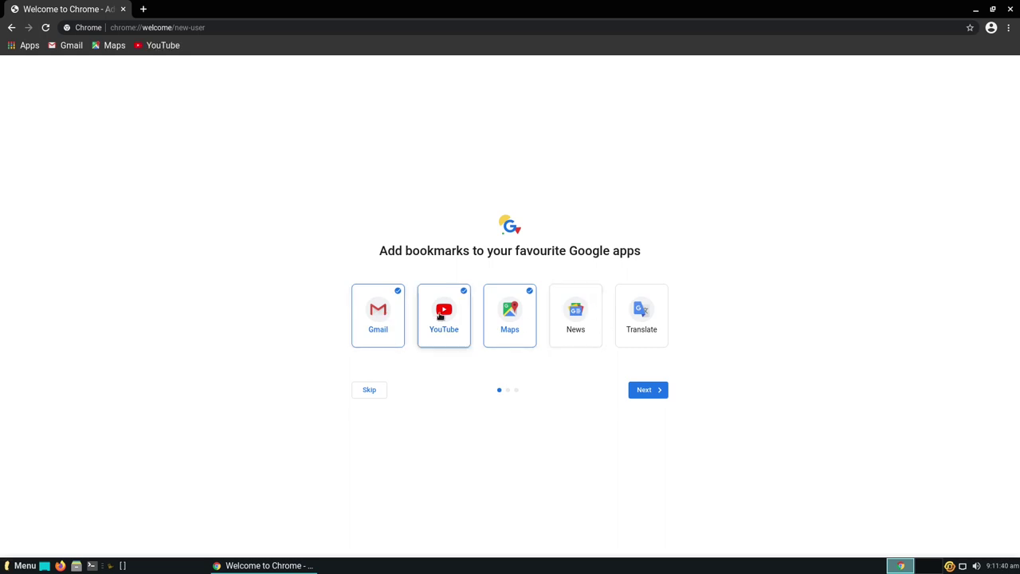
left_click(569, 322)
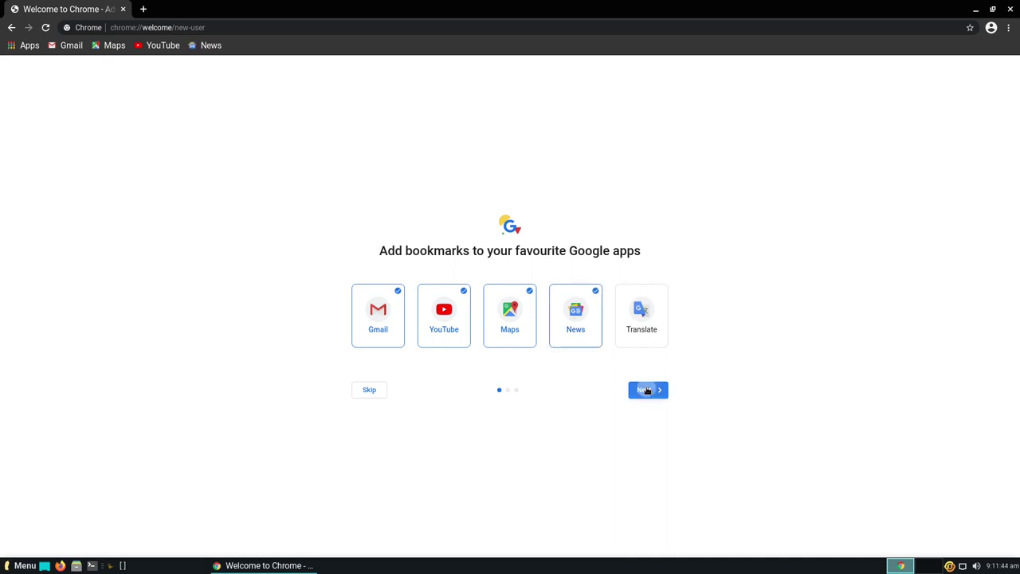
left_click(646, 389)
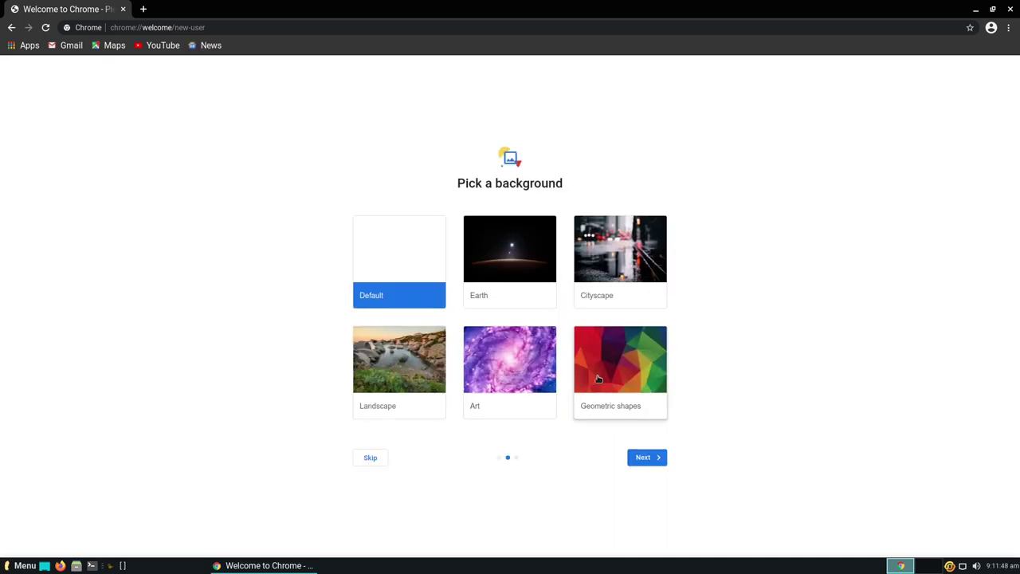
- Pick the Cityscape background and skip setting Chrome as the default browser
left_click(627, 270)
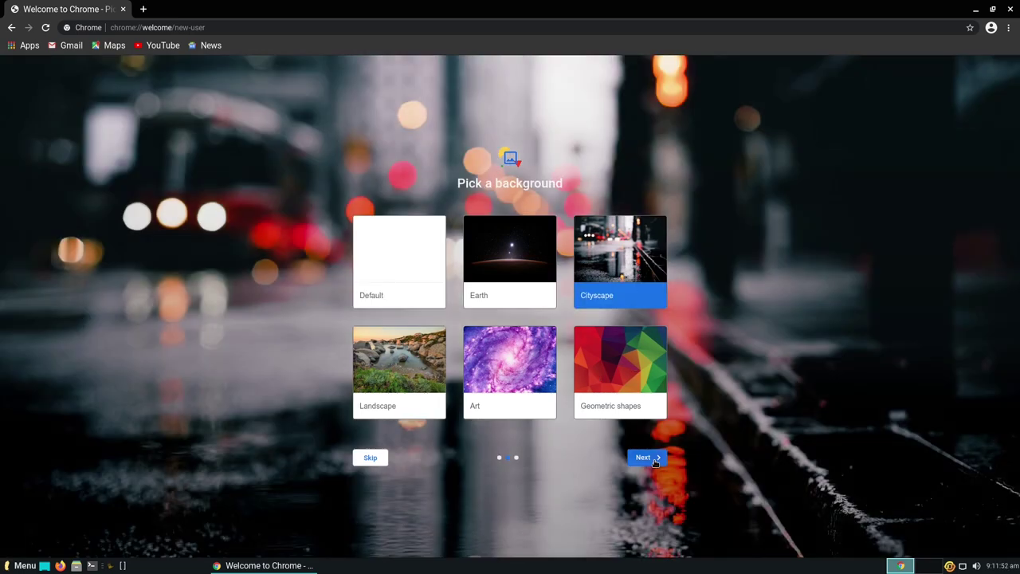
left_click(650, 455)
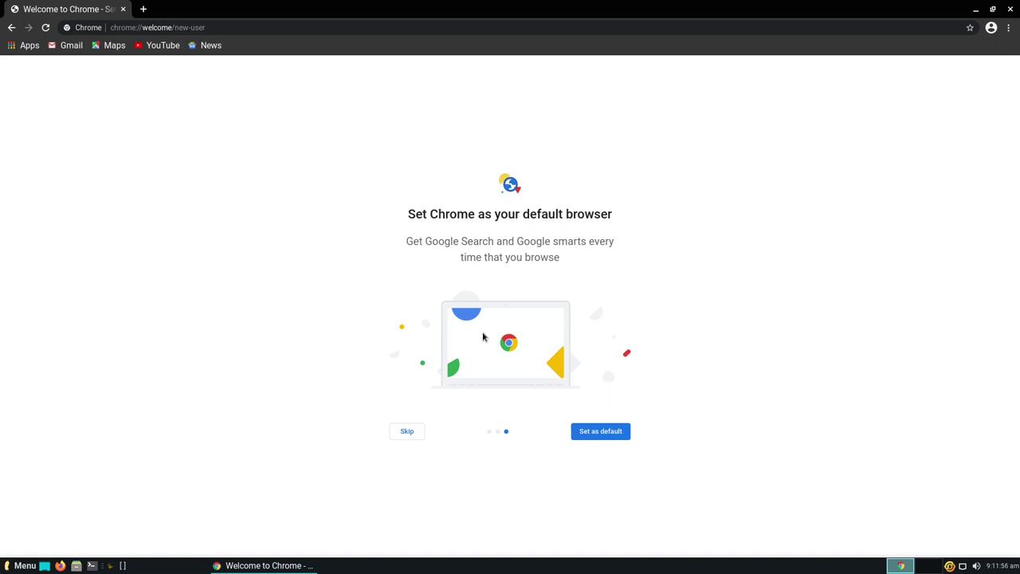
left_click(405, 433)
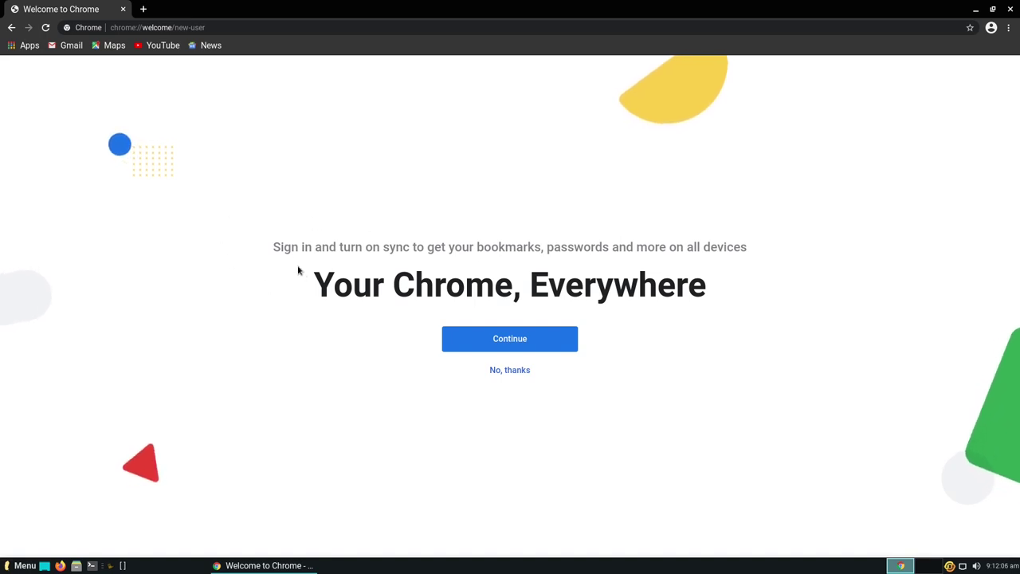
- Decline signing in and syncing in Chrome's welcome setup and search Google for "bbc news"
left_click(500, 372)
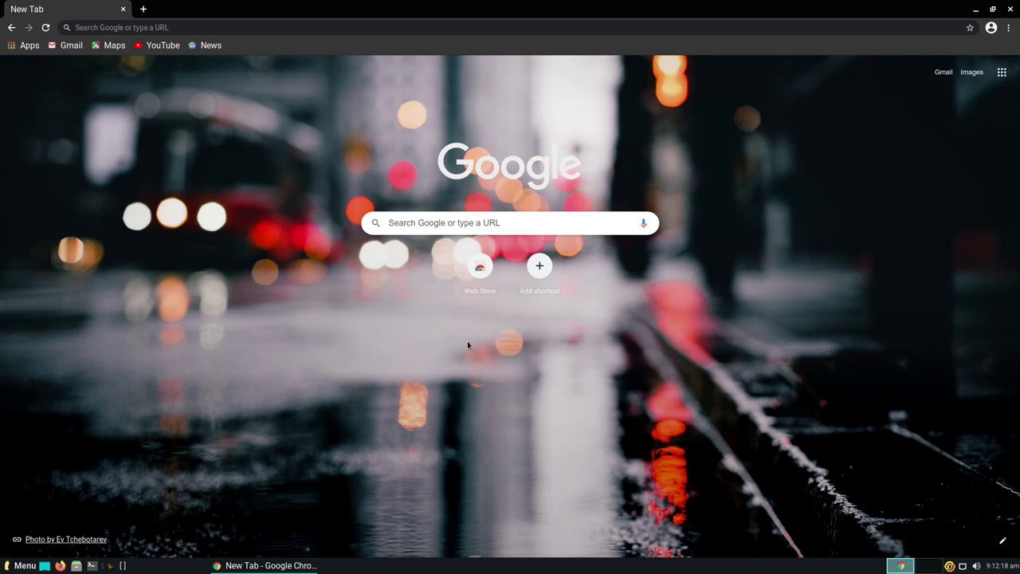
left_click(420, 226)
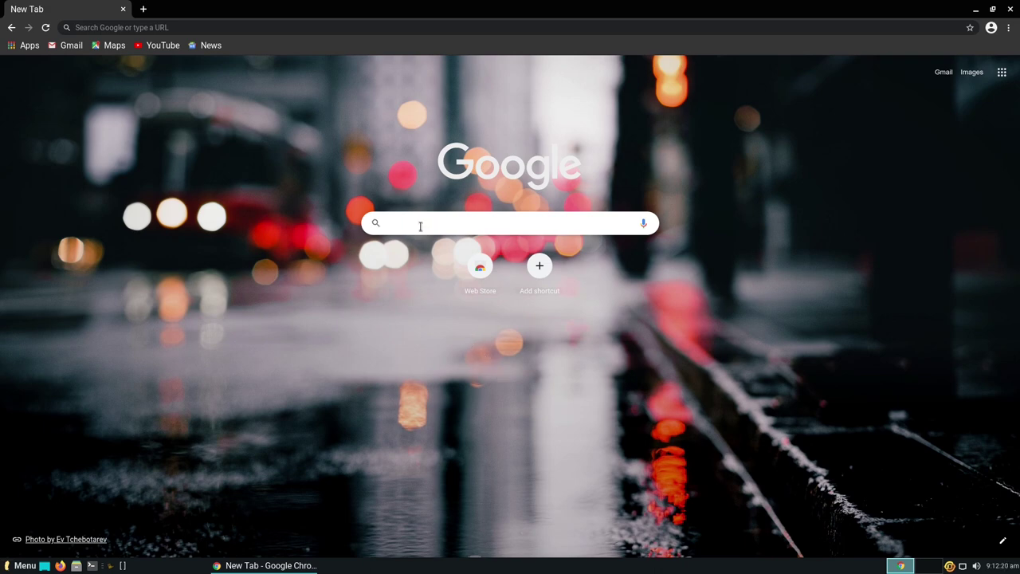
type("bbc news")
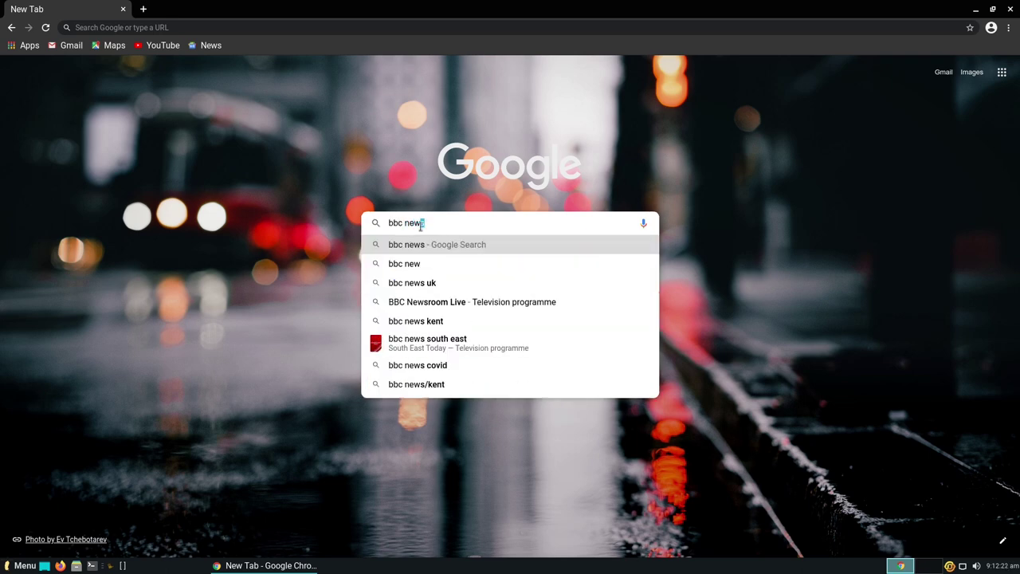
key("Return")
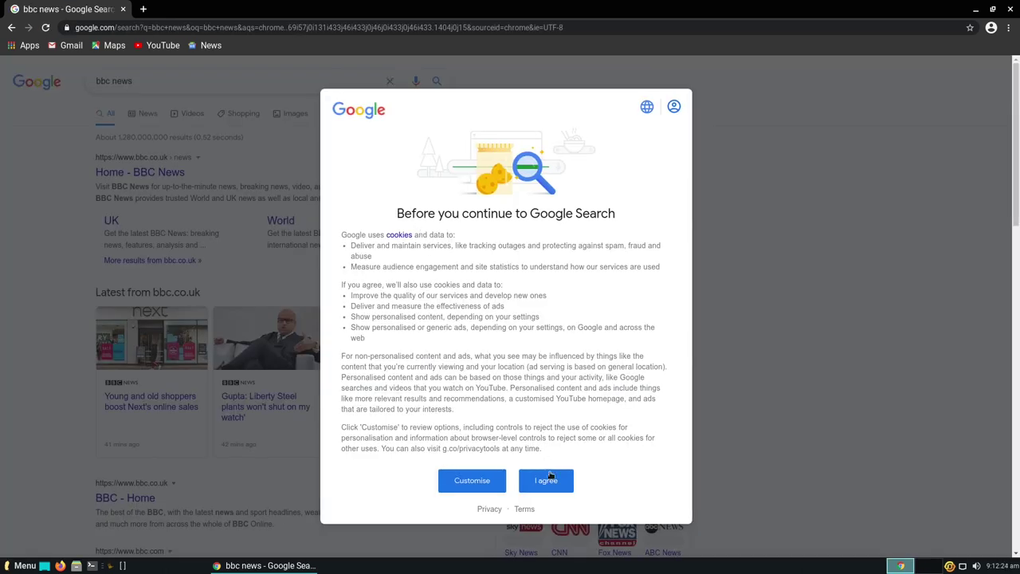
- Agree to Google's cookie terms, open the BBC News home page from the results, and minimise Chrome
left_click(547, 481)
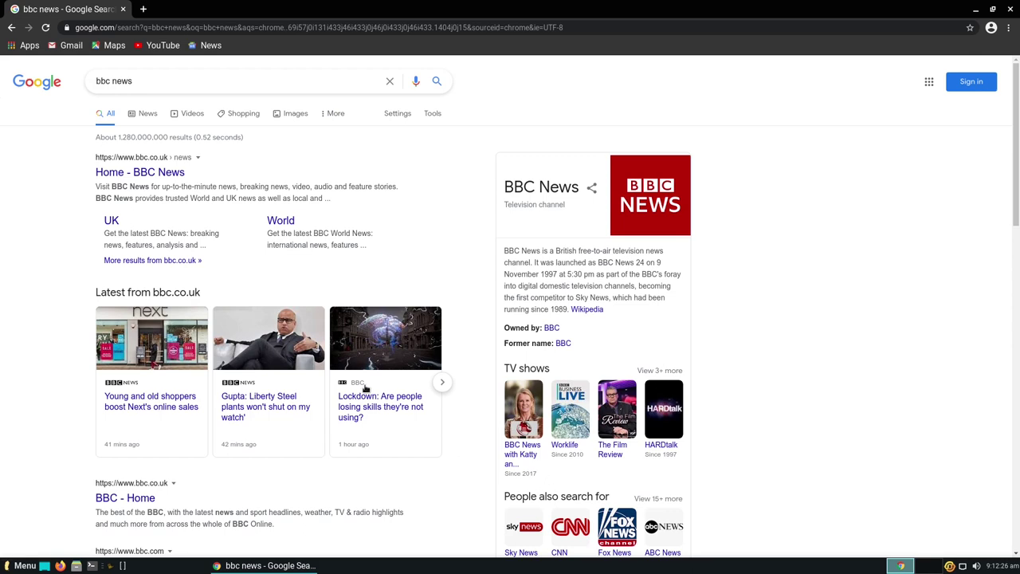
left_click(137, 177)
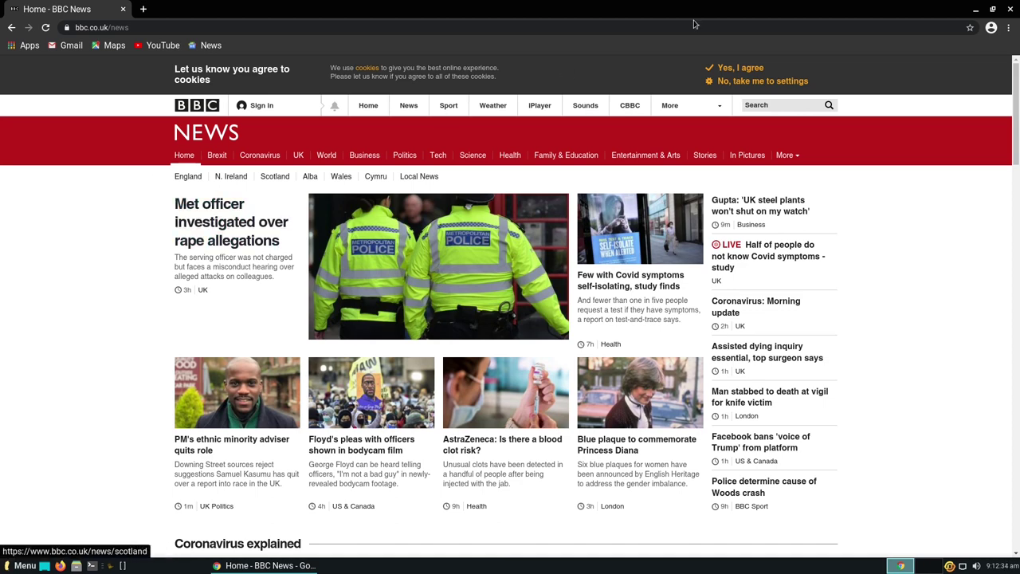
left_click(976, 11)
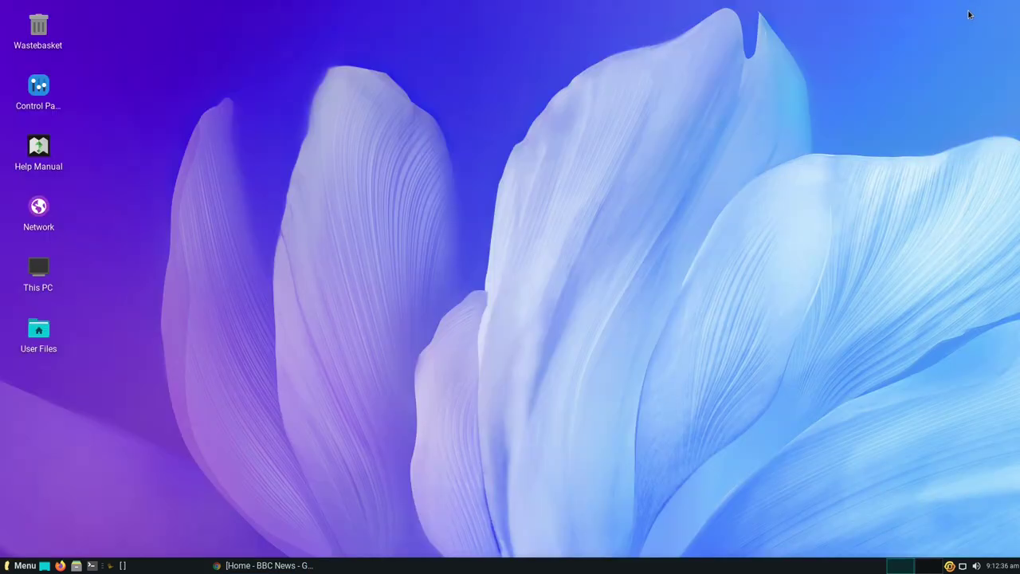
- Add the Screenshot application from Accessories to the favourites and to the desktop panel
left_click(22, 567)
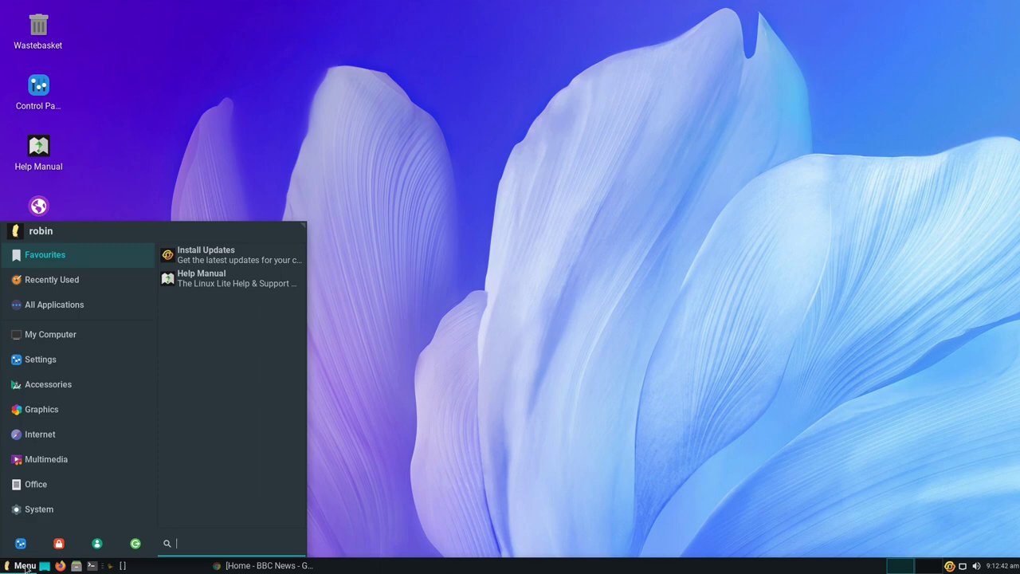
left_click(55, 386)
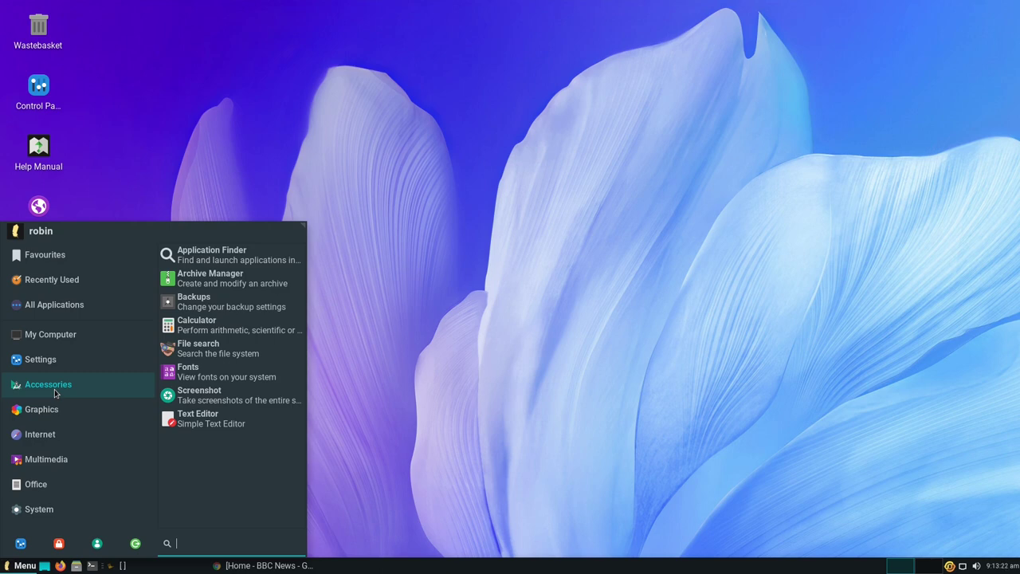
right_click(241, 398)
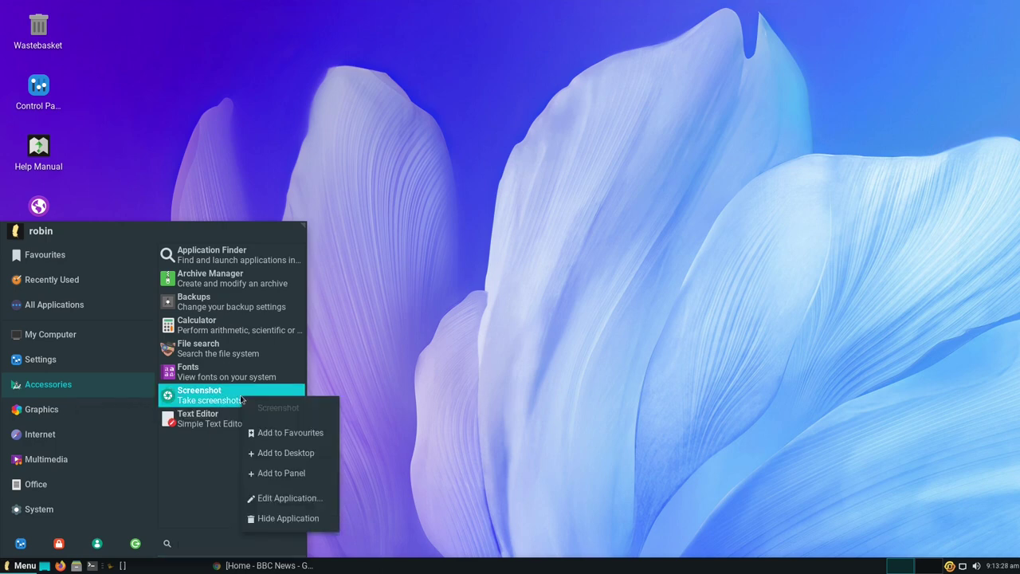
left_click(290, 435)
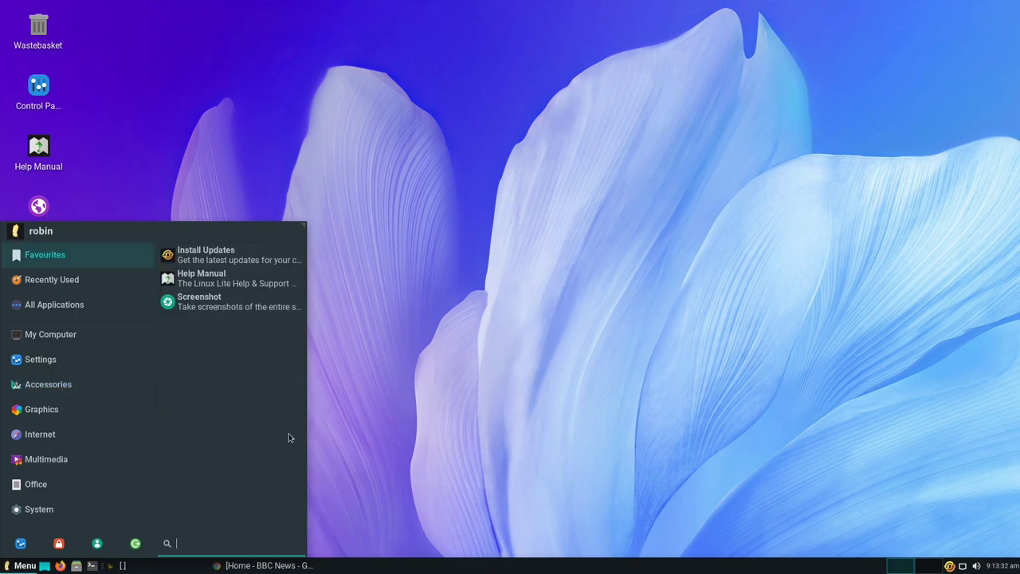
right_click(203, 306)
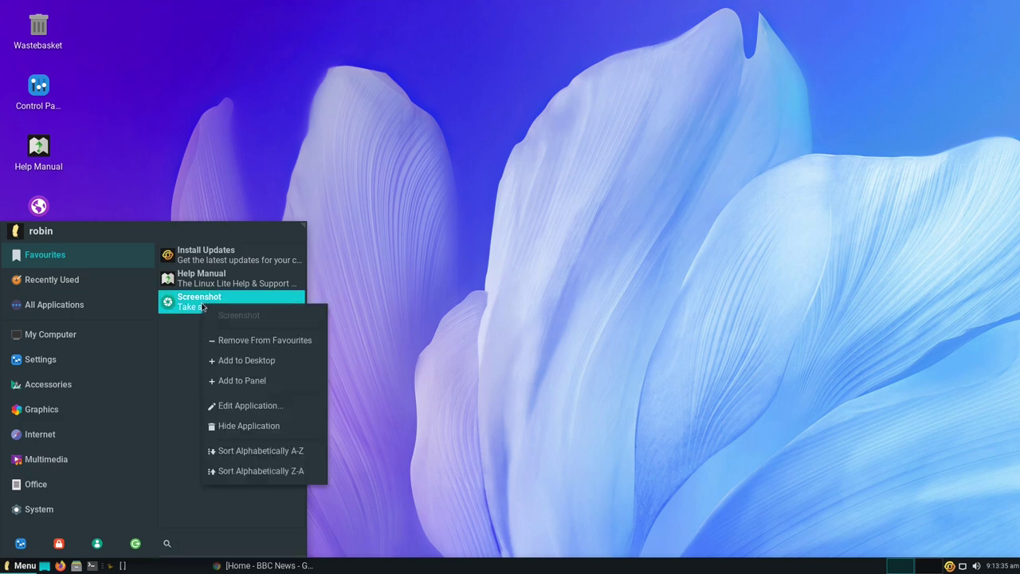
left_click(262, 383)
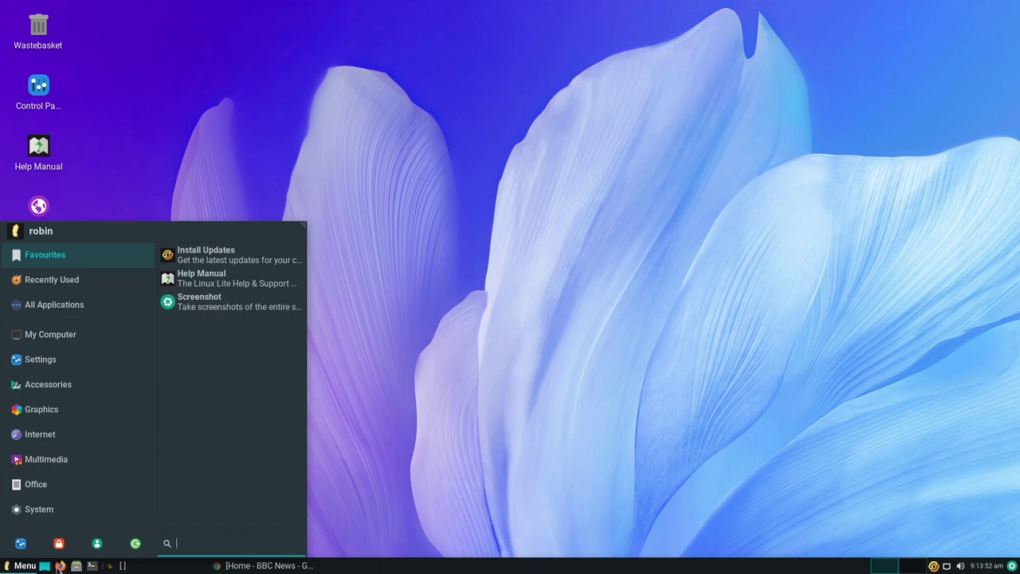
- Launch the Image Editor from the Graphics applications to look at it, and close it
left_click(39, 408)
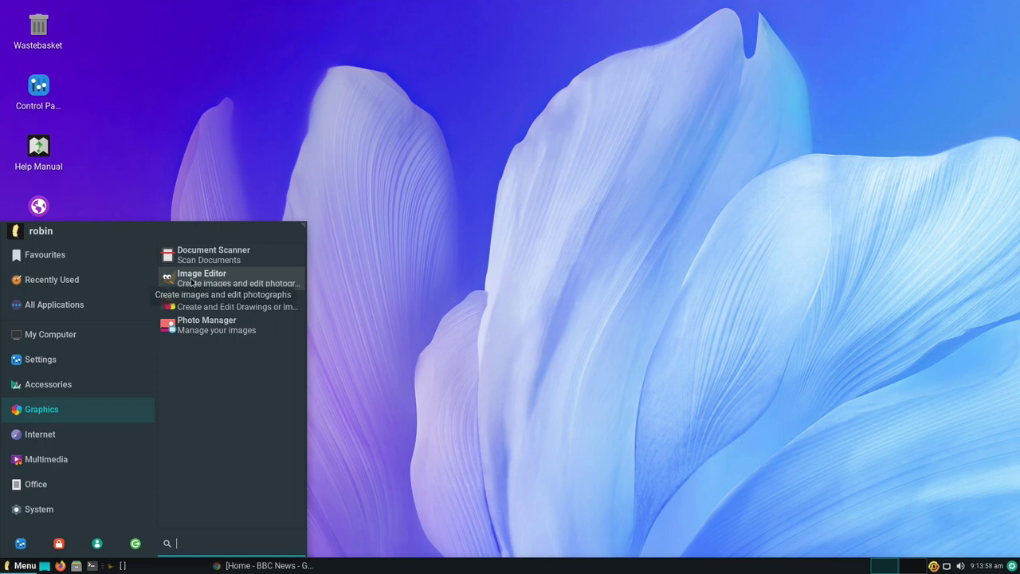
left_click(221, 279)
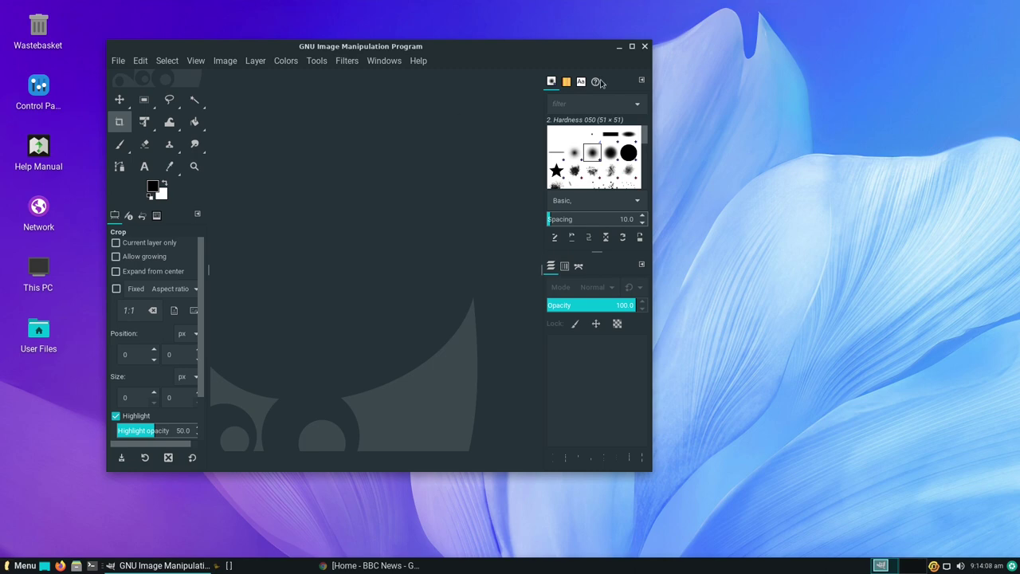
left_click(644, 48)
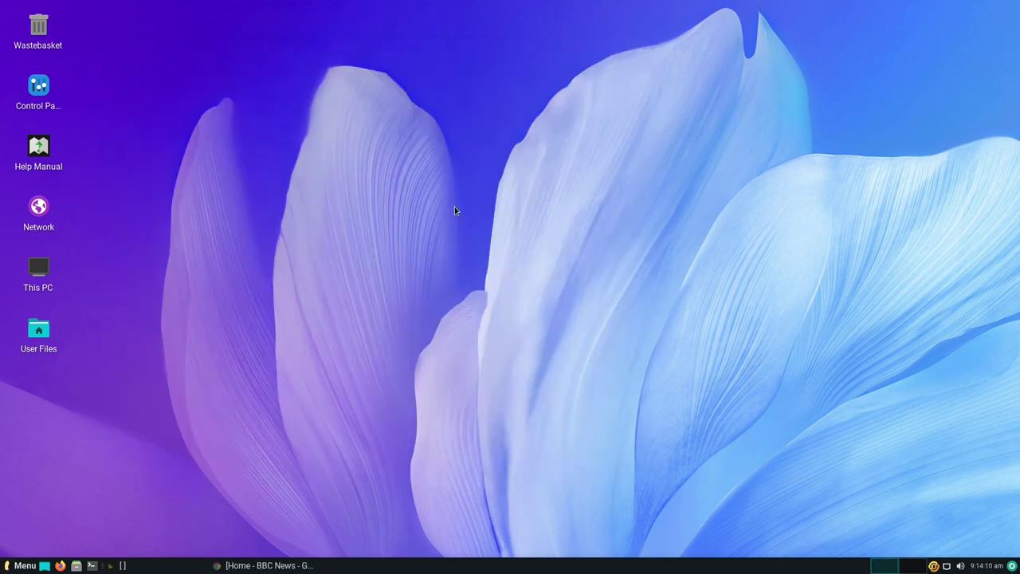
- Try out the Paint application in a maximised window with a black pencil scribble, and quit without saving
left_click(10, 566)
left_click(49, 410)
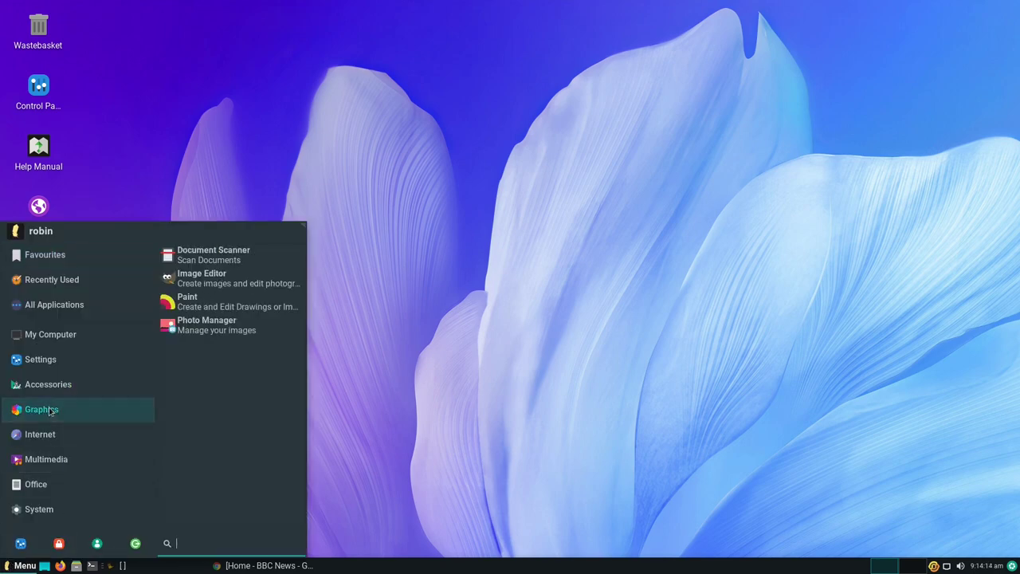
left_click(227, 303)
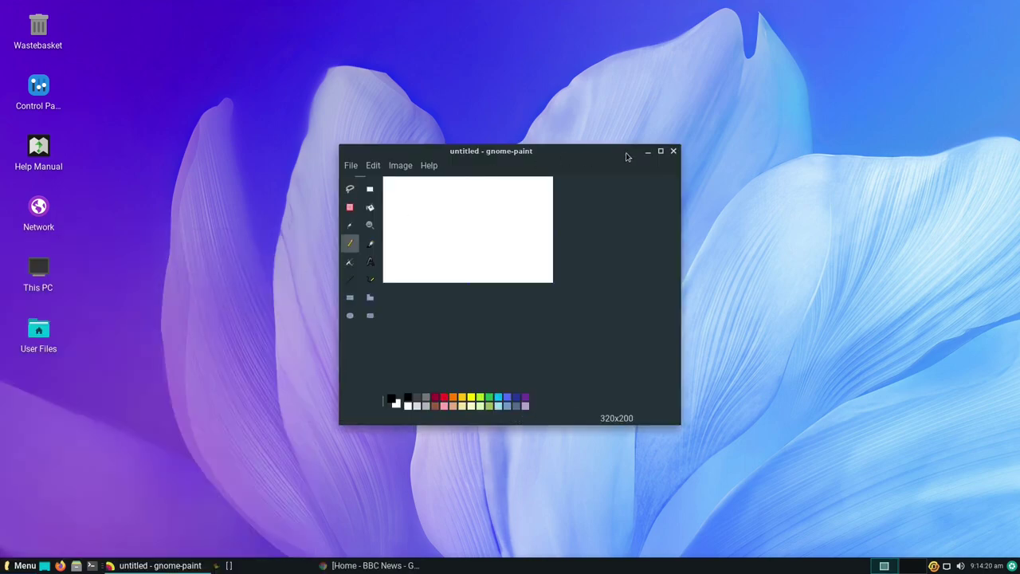
left_click(660, 150)
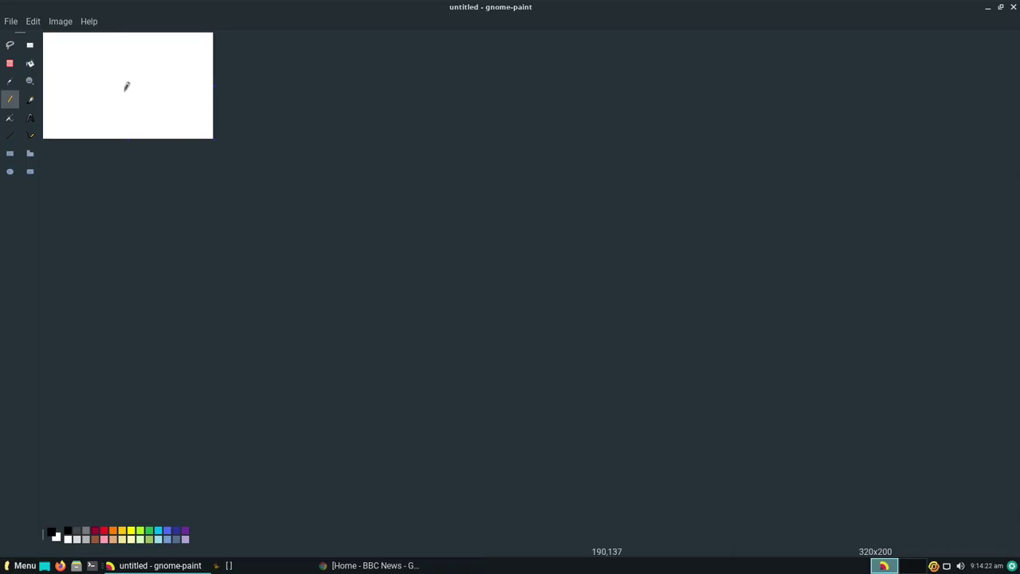
mouse_move(126, 85)
left_mouse_down()
mouse_move(120, 94)
mouse_move(114, 82)
mouse_move(125, 91)
mouse_move(125, 57)
mouse_move(111, 105)
mouse_move(125, 88)
mouse_move(144, 110)
mouse_move(174, 112)
left_mouse_up()
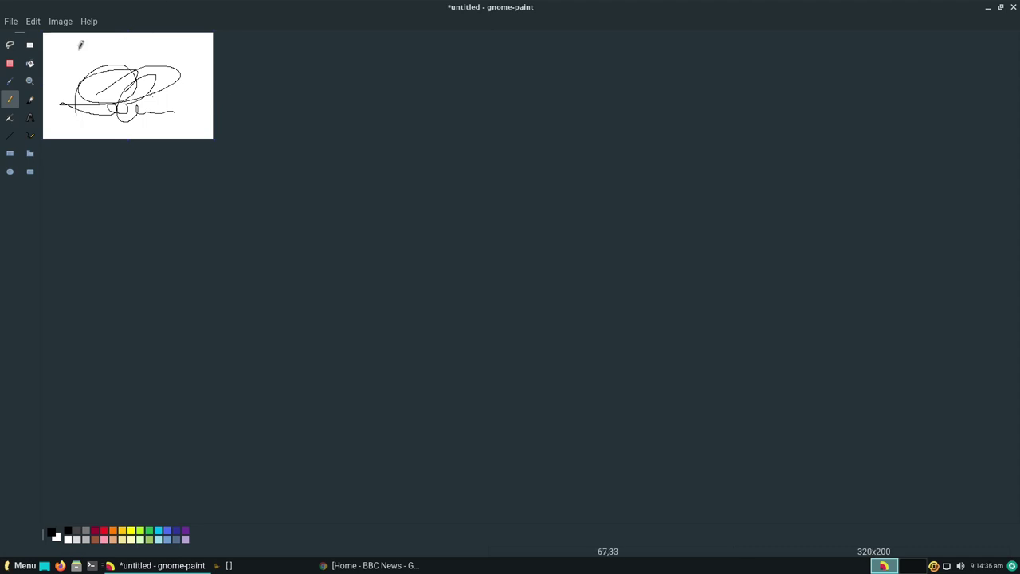
left_click(10, 21)
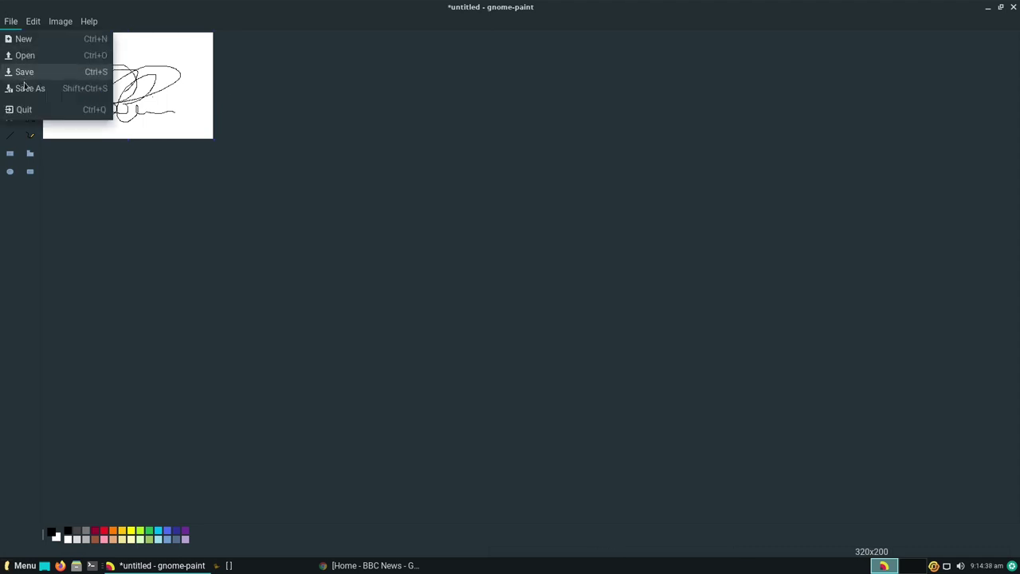
left_click(35, 109)
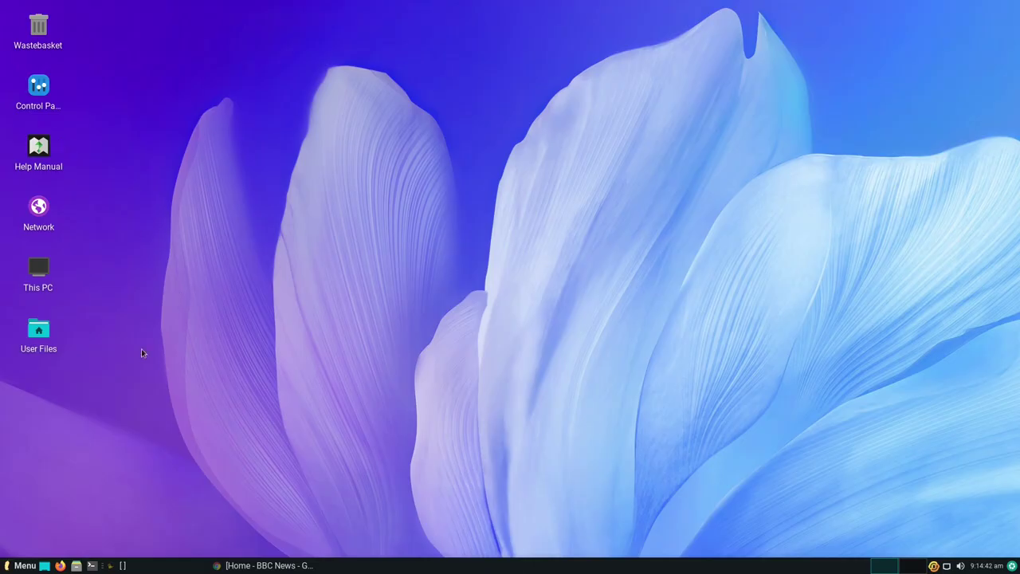
- Open the Firefox web browser, check its version in the About Firefox window, and close that window
left_click(23, 567)
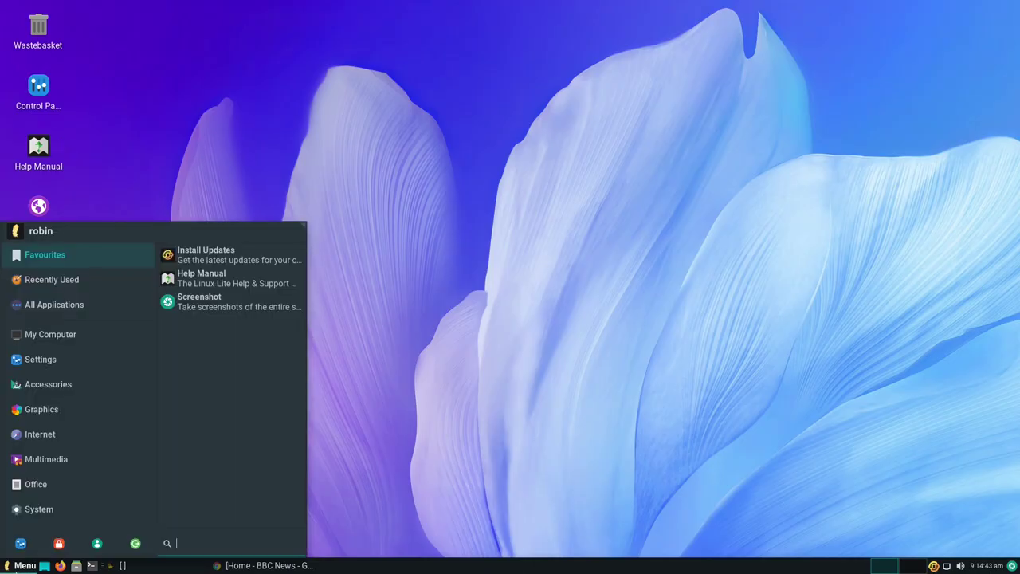
left_click(86, 435)
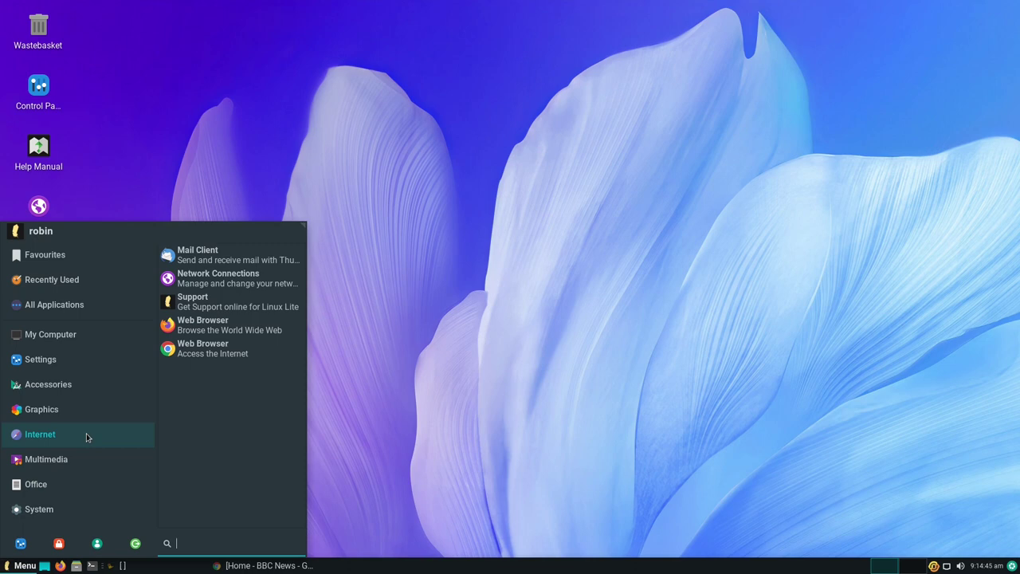
left_click(260, 327)
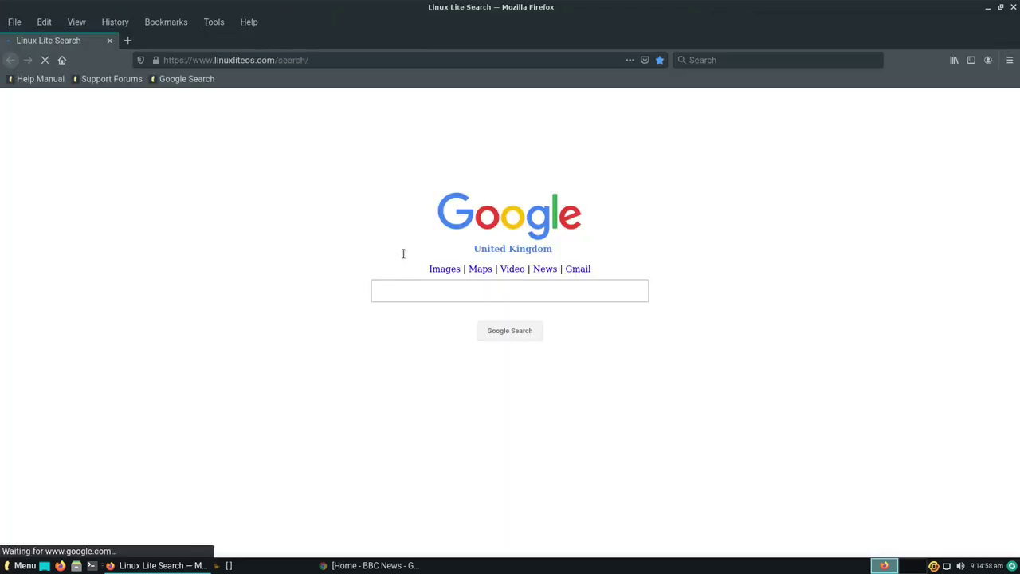
left_click(1009, 60)
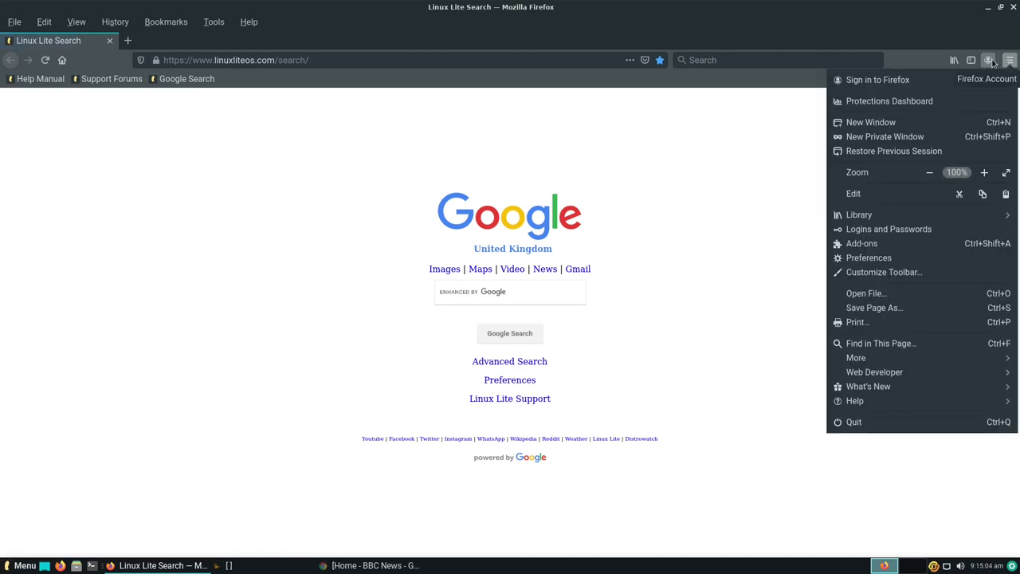
left_click(926, 402)
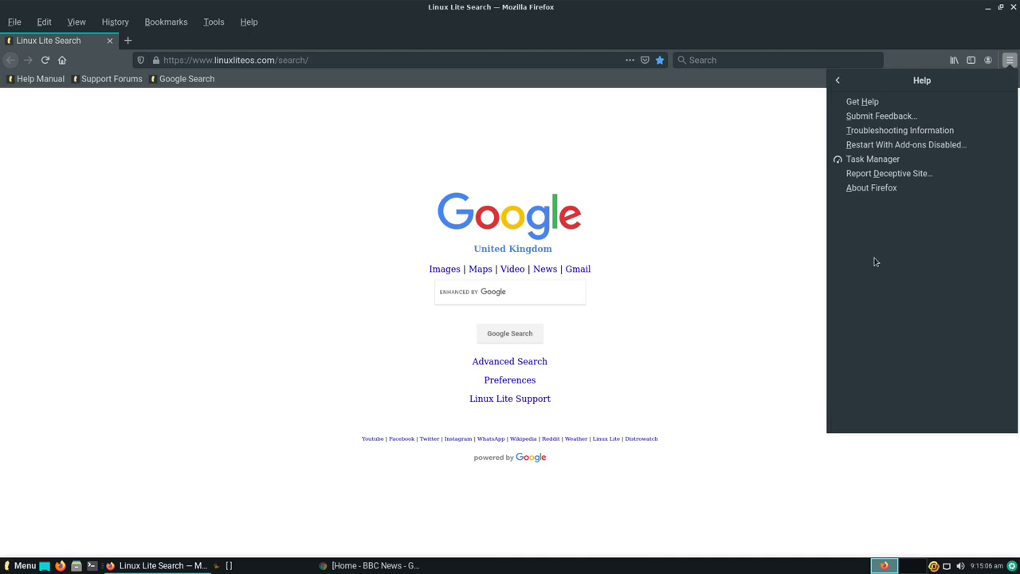
left_click(882, 189)
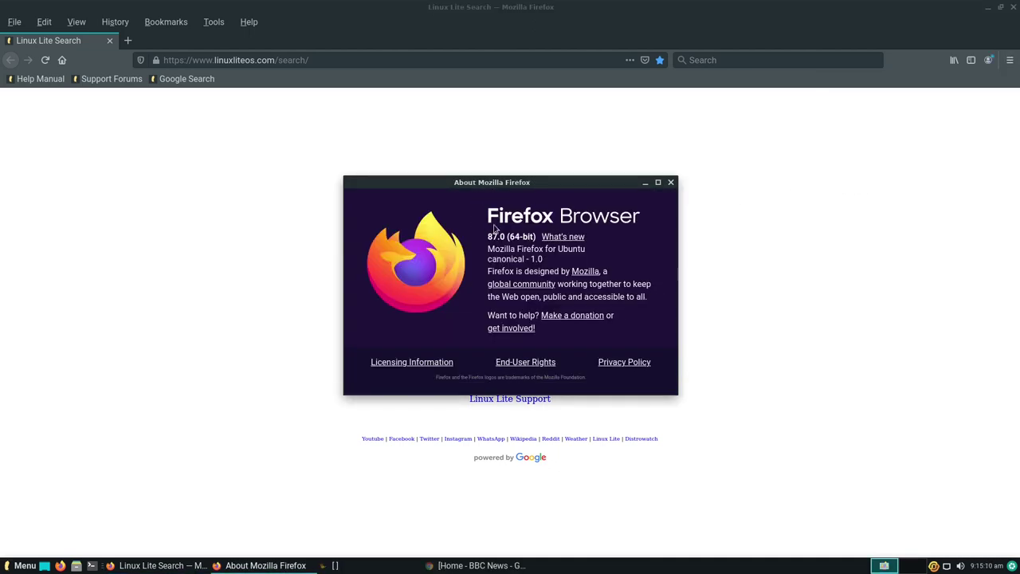
left_click(671, 183)
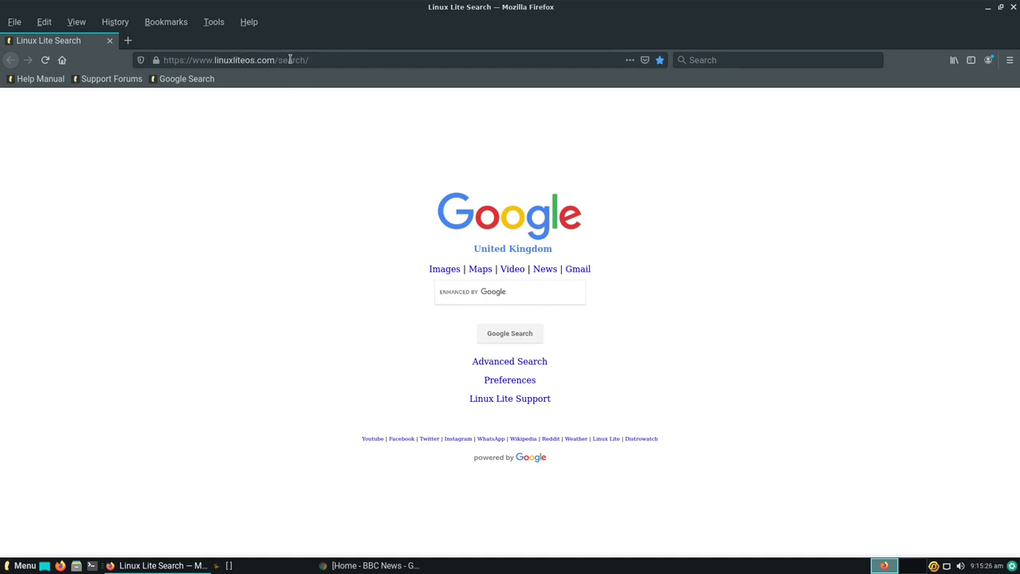
- Look at Firefox's address suggestions, dismiss them, and close the browser
left_click(353, 59)
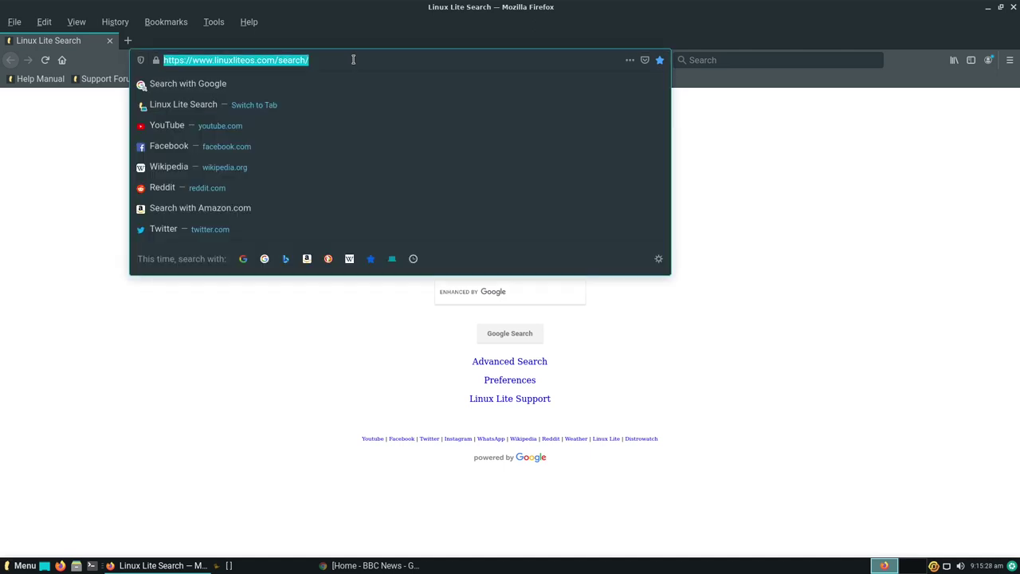
left_click(183, 368)
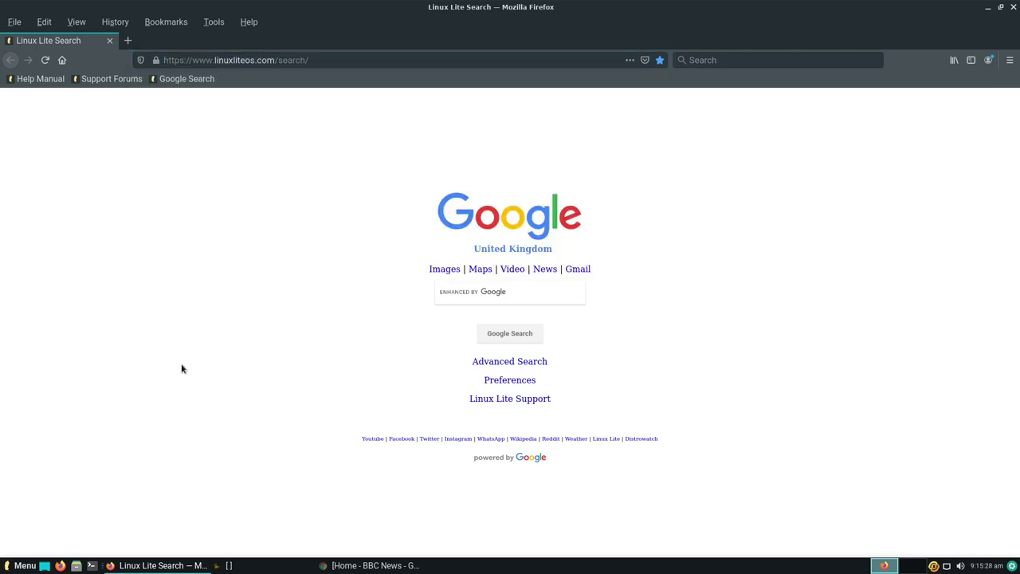
left_click(1012, 8)
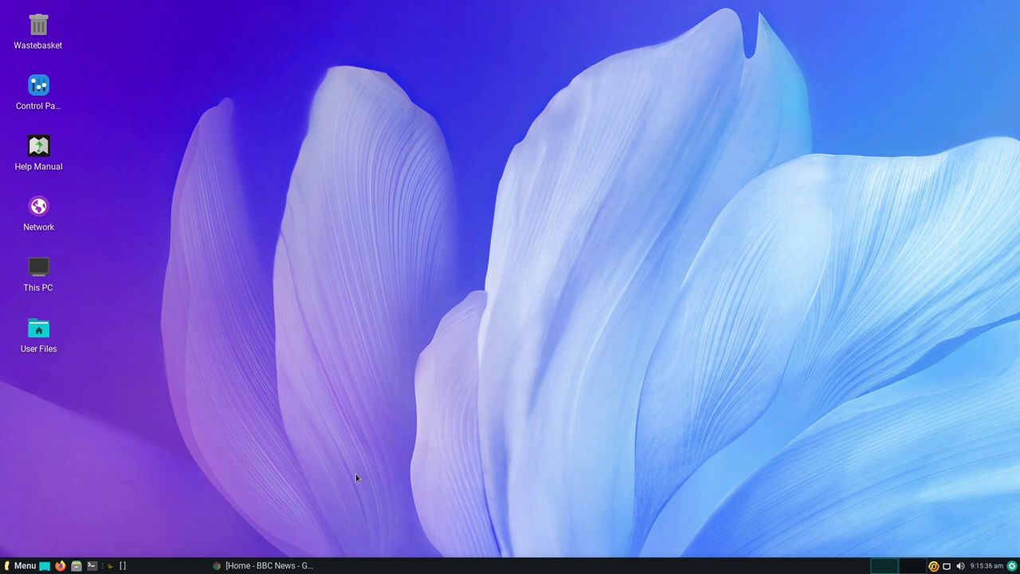
- Examine the preinstalled applications in the Multimedia, System and Office categories
left_click(9, 564)
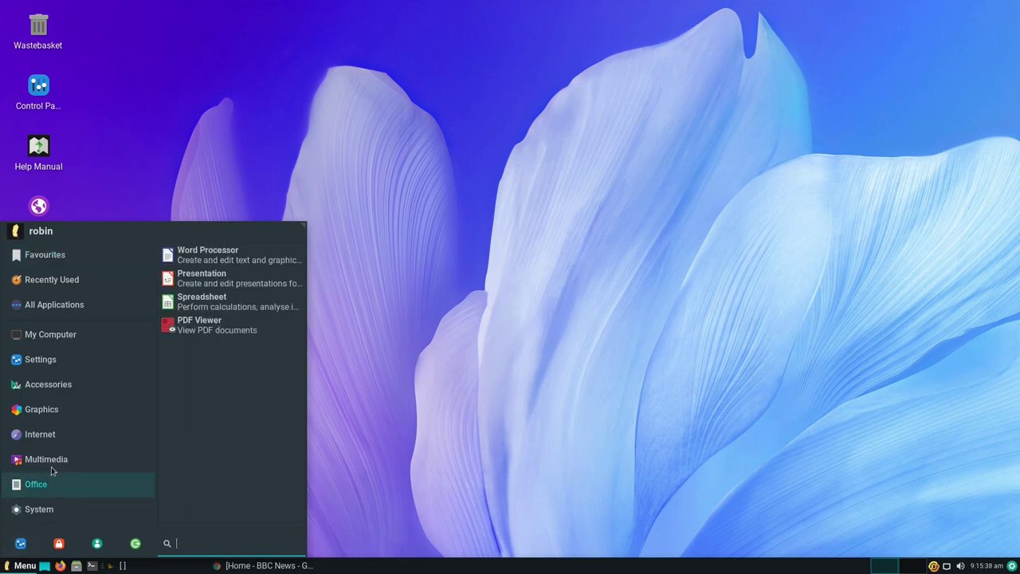
mouse_move(51, 466)
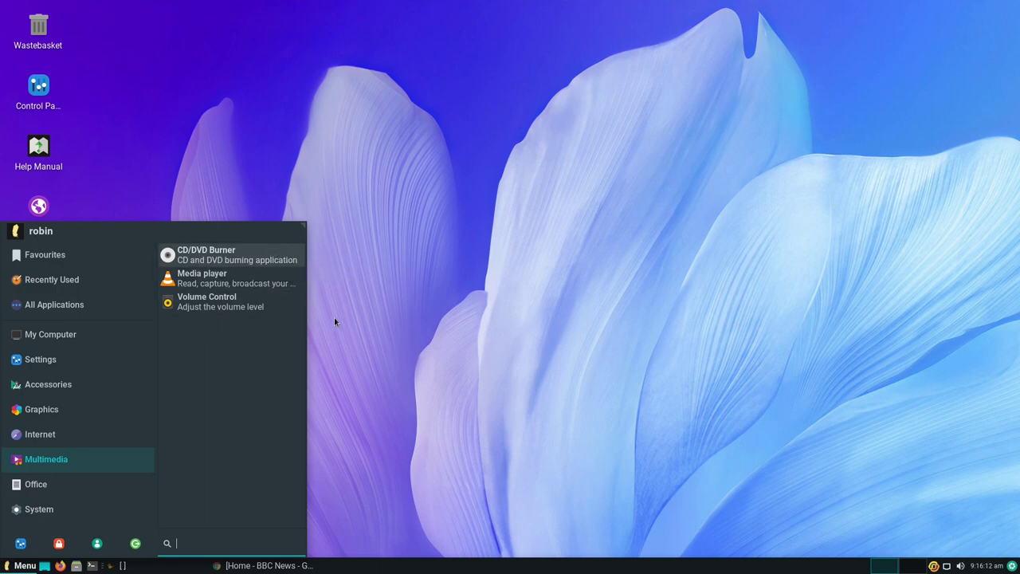
left_click(65, 508)
left_click(67, 483)
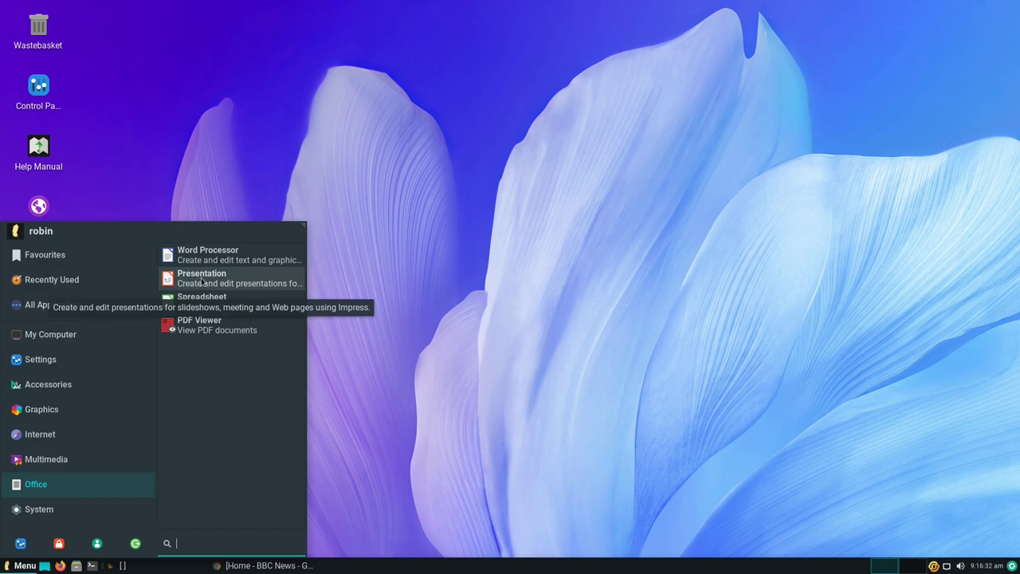
- Open the Presentation application and dismiss its tip of the day and template selection without choosing a template
left_click(233, 284)
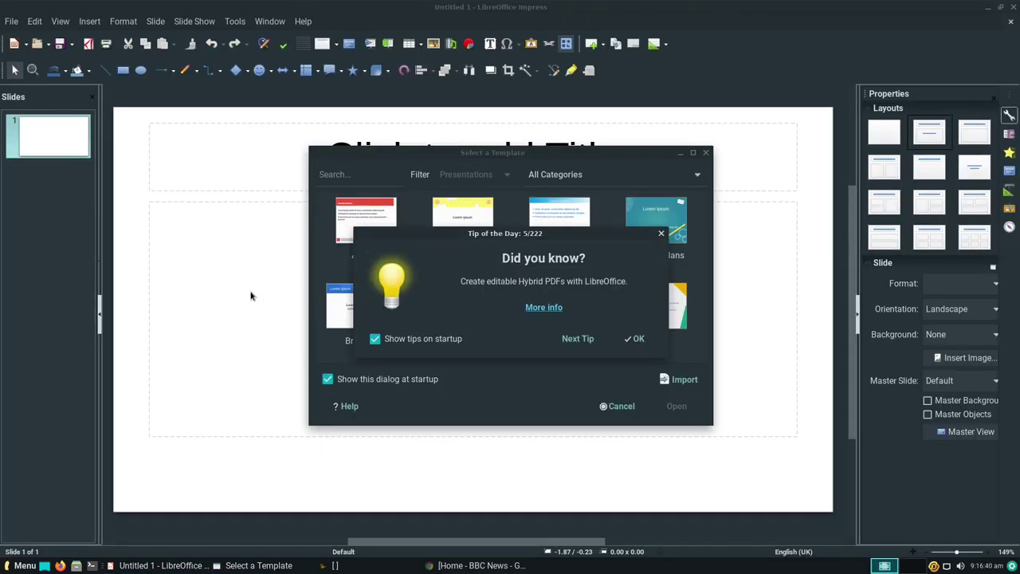
left_click(633, 339)
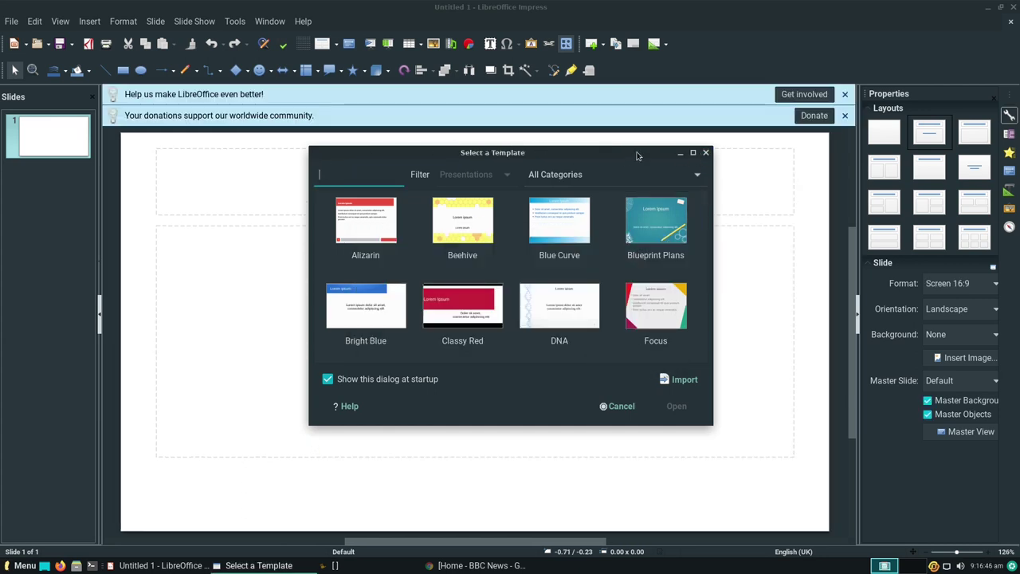
left_click(706, 153)
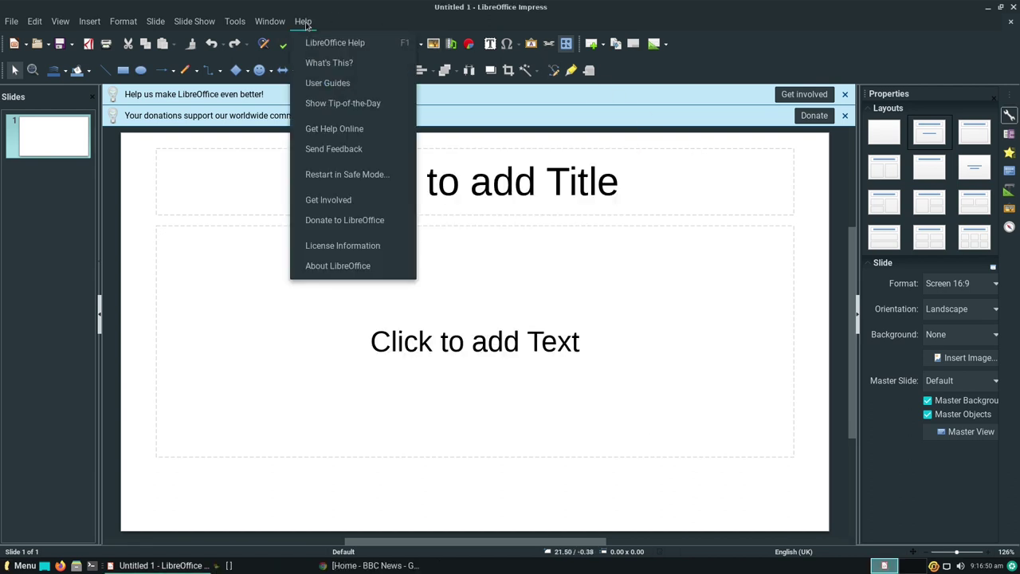
- Check the LibreOffice version in the About LibreOffice window, close that window, and quit Impress
left_click(334, 266)
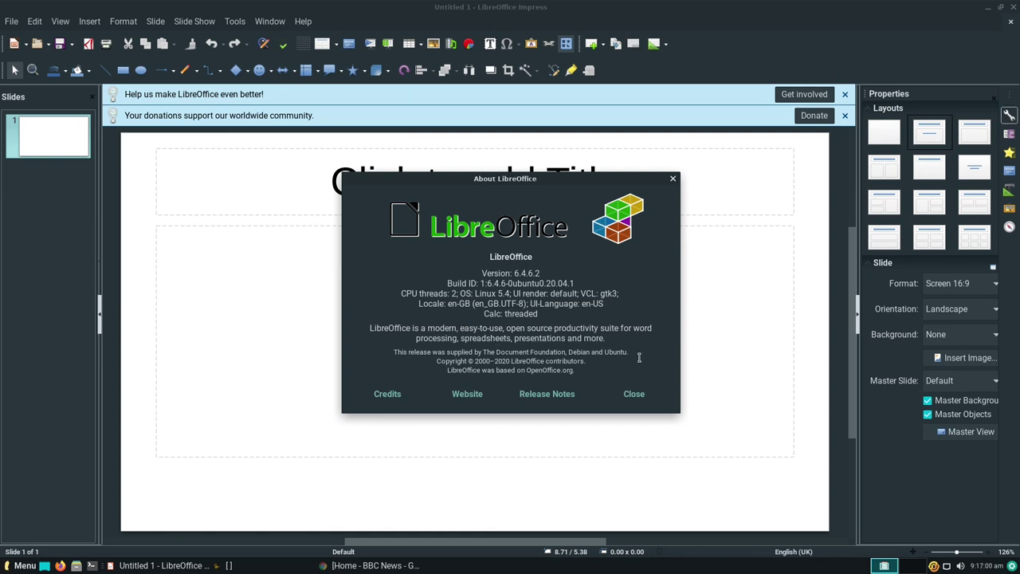
left_click(627, 403)
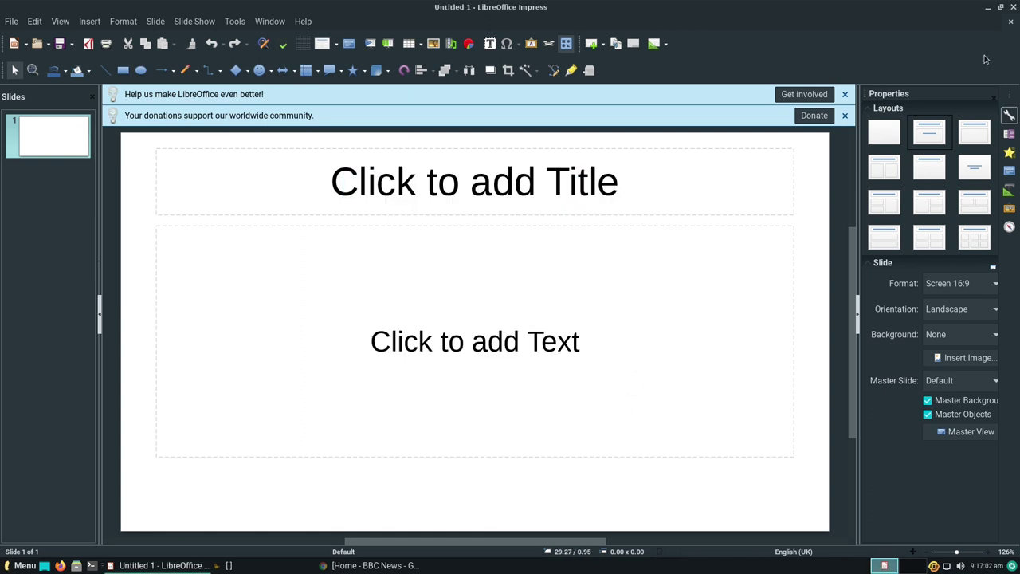
left_click(1012, 7)
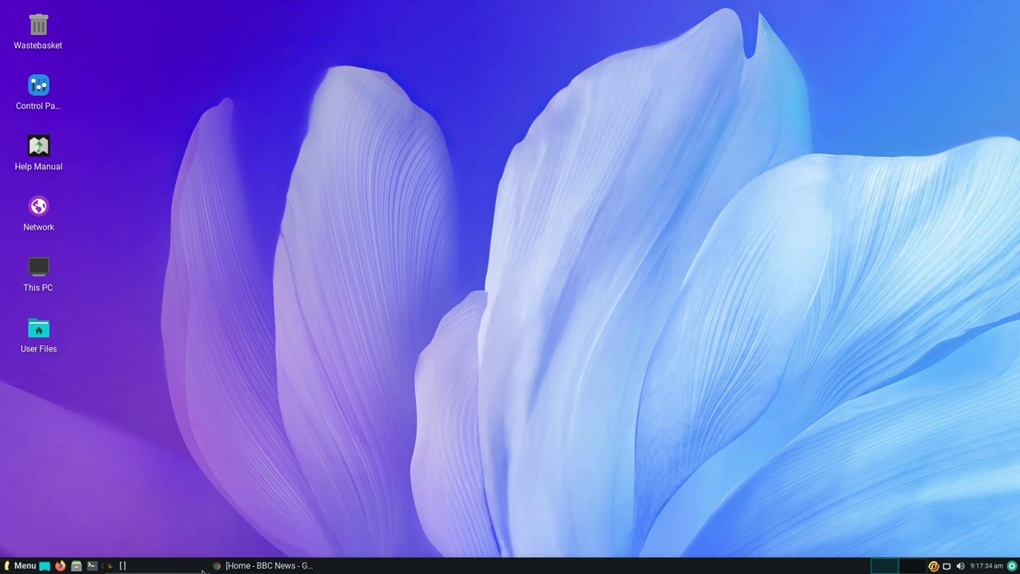
- Open Task Manager from the System category, move its window away from the screen corner, review the running tasks, and close it
left_click(24, 565)
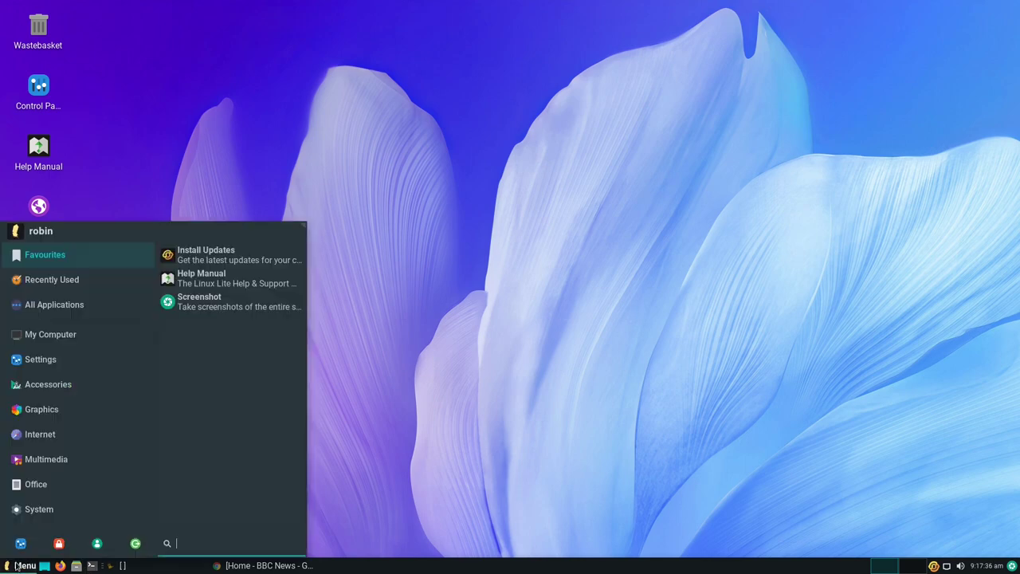
left_click(29, 516)
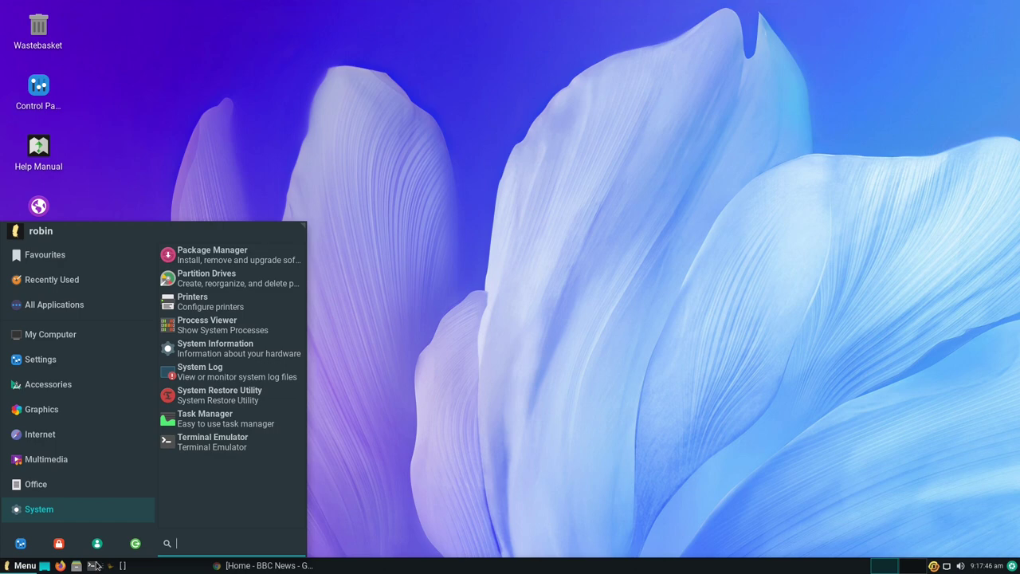
left_click(211, 417)
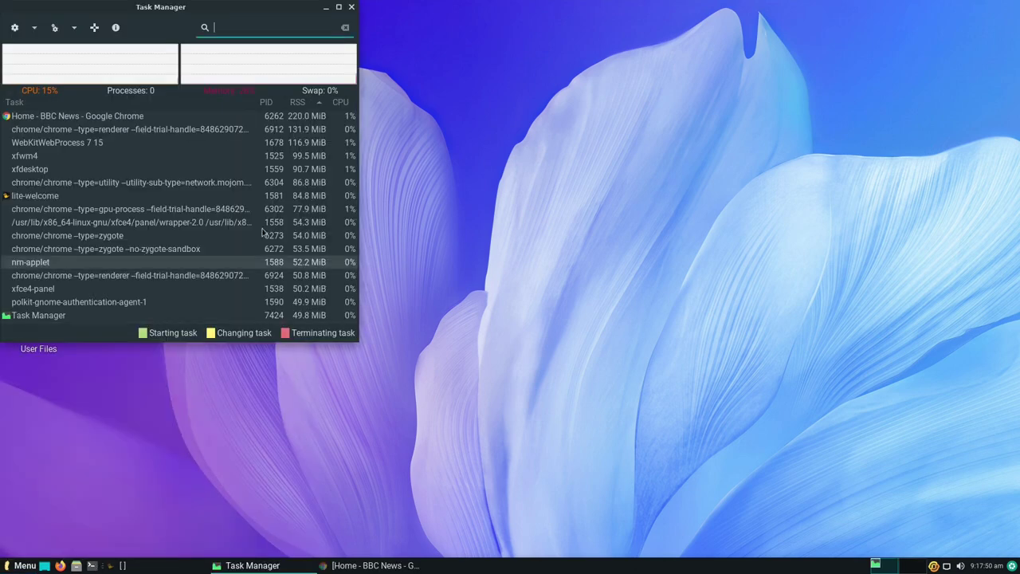
left_click_drag(154, 9, 271, 48)
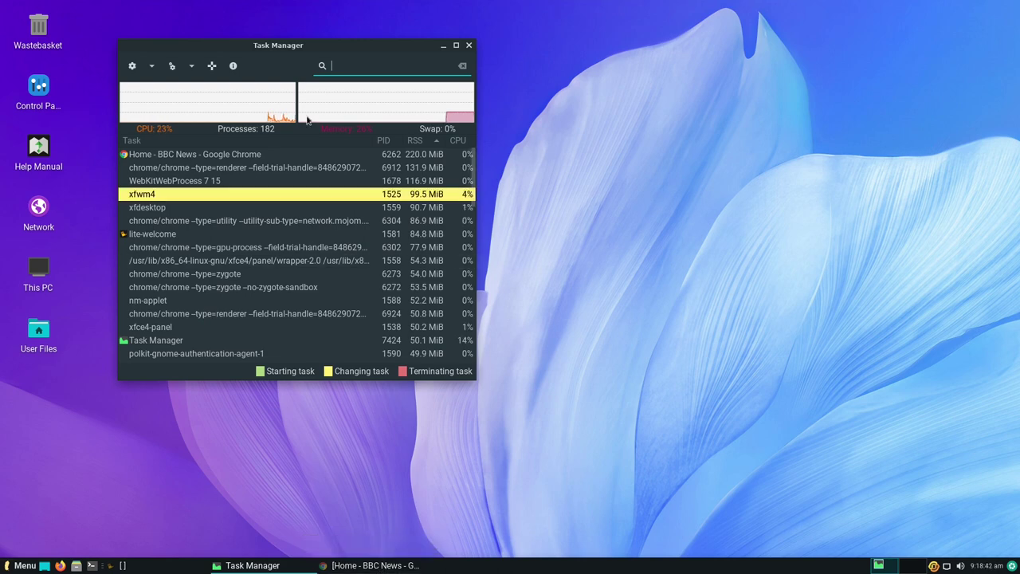
left_click(468, 46)
- Open Process Viewer from the System category and end its own htop process with the 15 SIGTERM signal
left_click(26, 564)
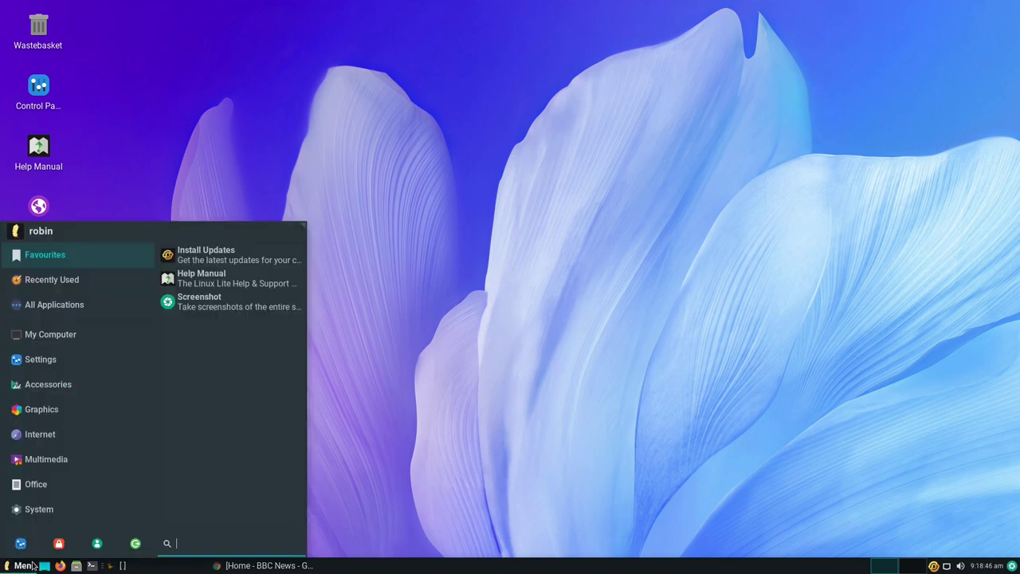
left_click(39, 517)
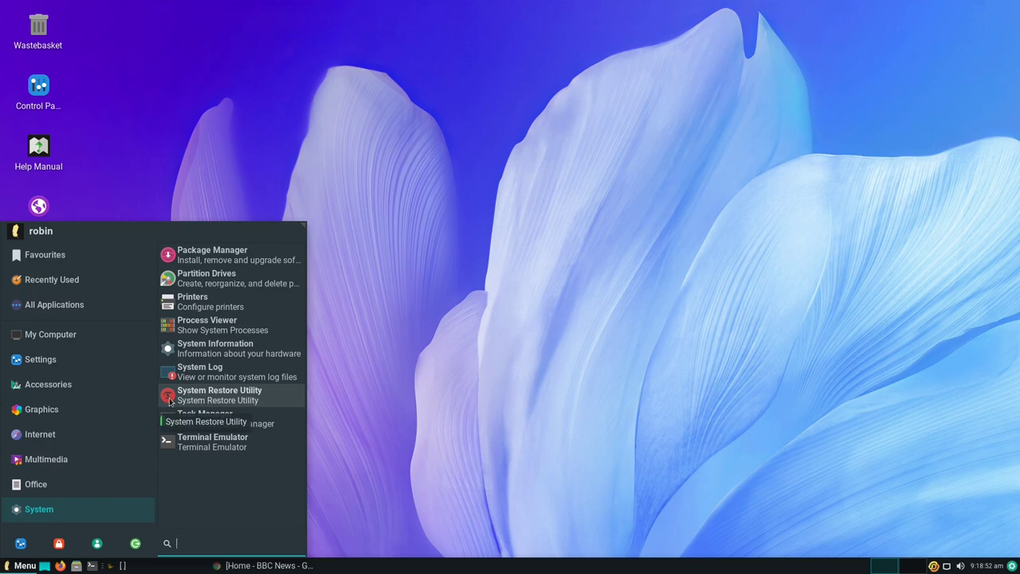
left_click(226, 324)
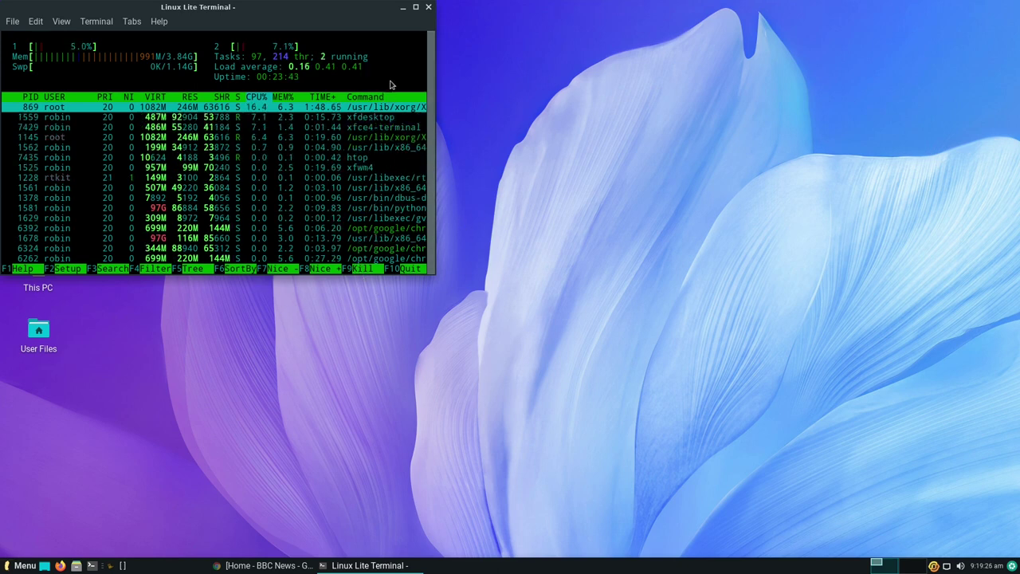
key("Down")
key("Down")
key("Down")
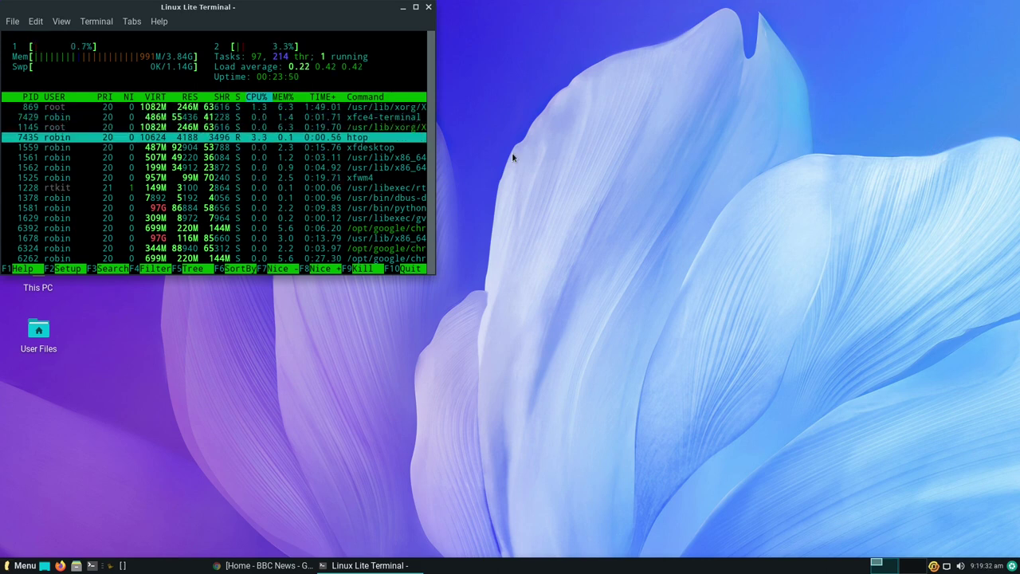
key("F9")
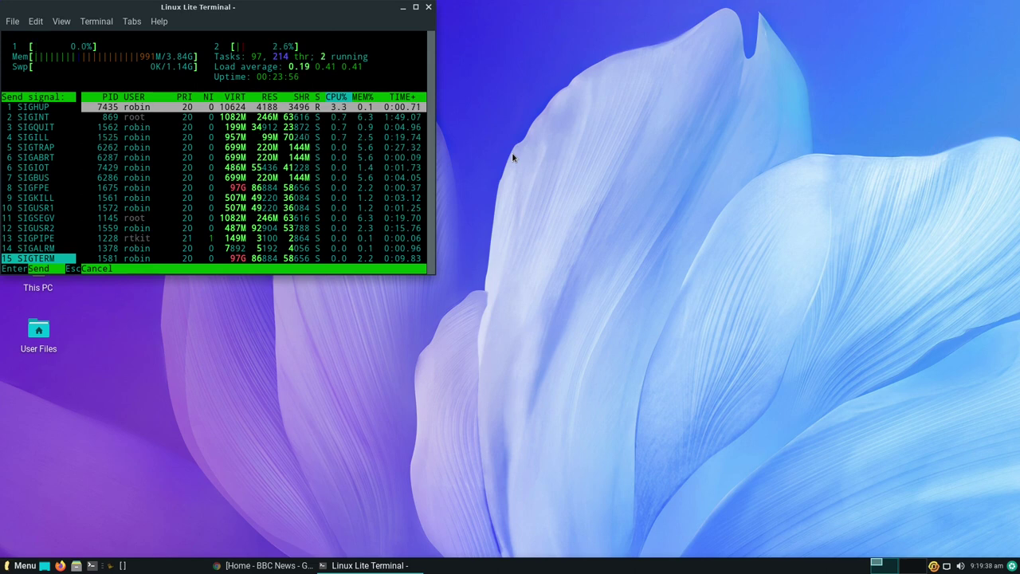
key("Return")
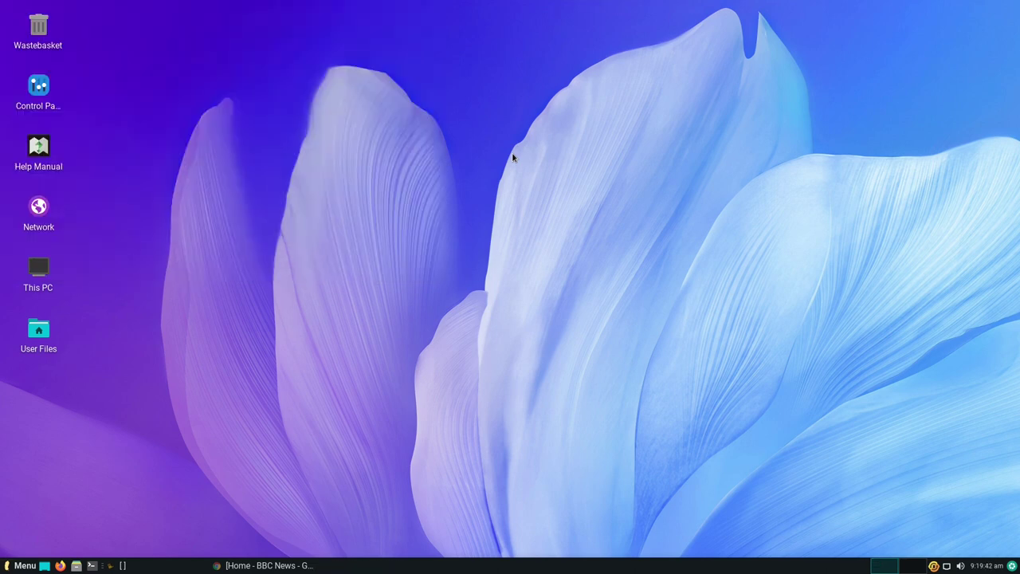
- Open the Printers configuration from the System category and start adding a new printer
left_click(23, 565)
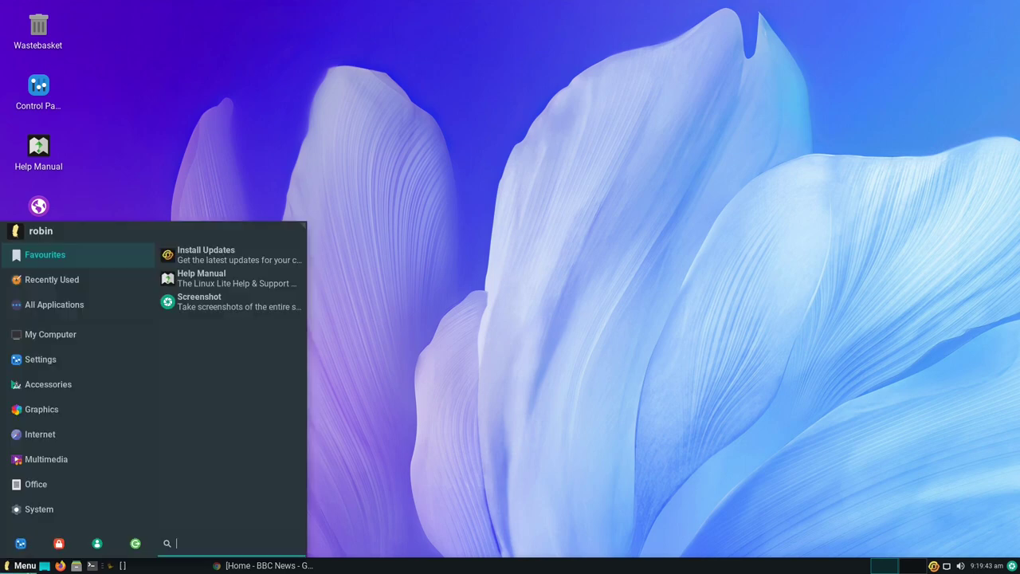
left_click(79, 509)
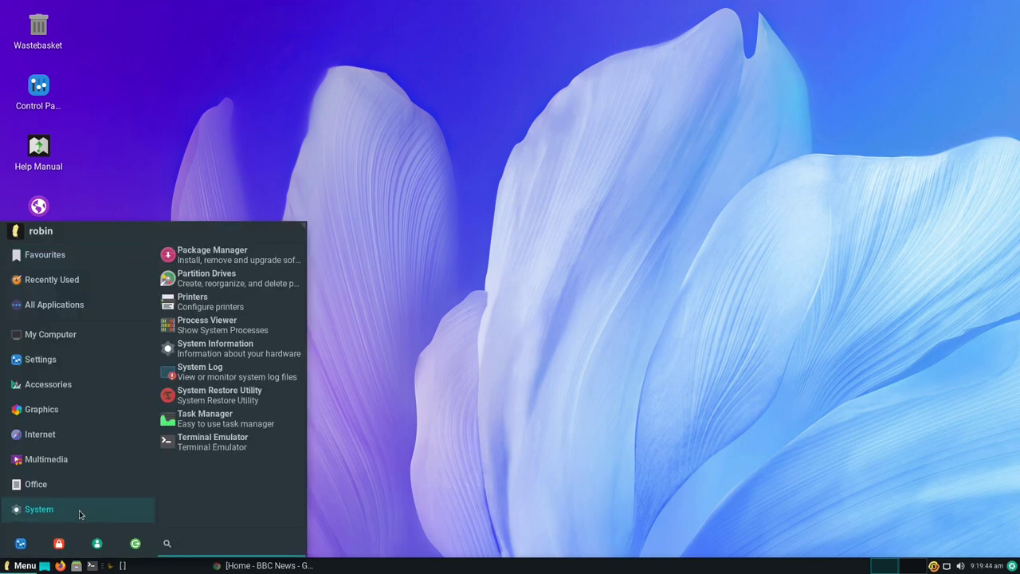
left_click(246, 307)
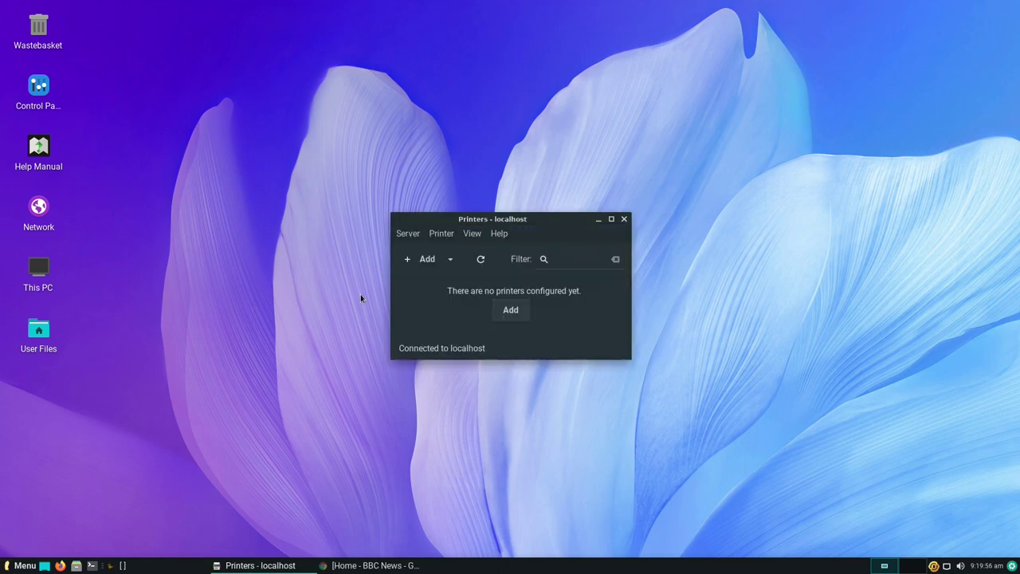
left_click(510, 310)
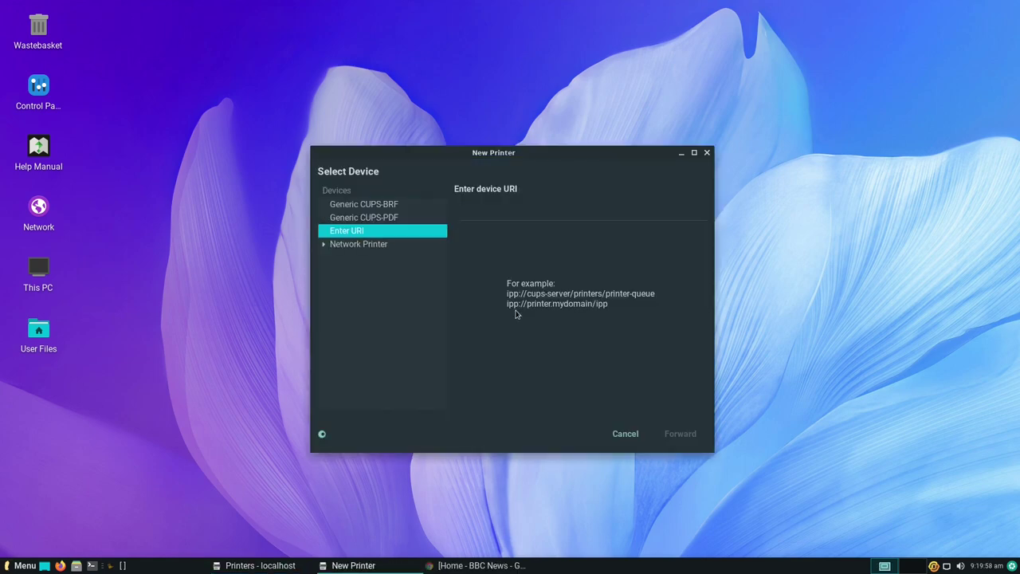
- Expand Network Printer and Find Network Printer in the device list, and view the device URI settings of the https Internet Printing Protocol
left_click(323, 245)
left_click(354, 260)
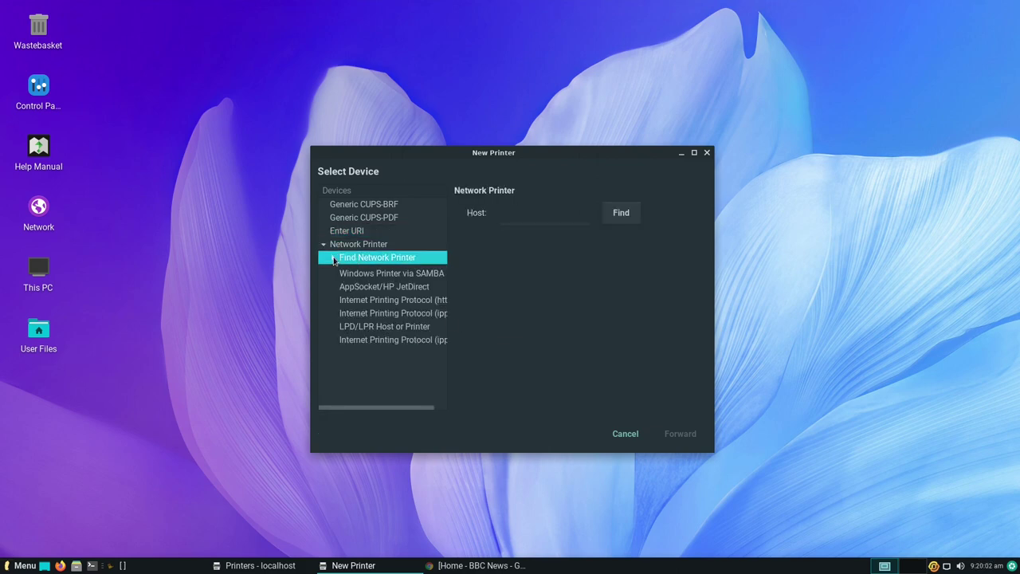
left_click(333, 259)
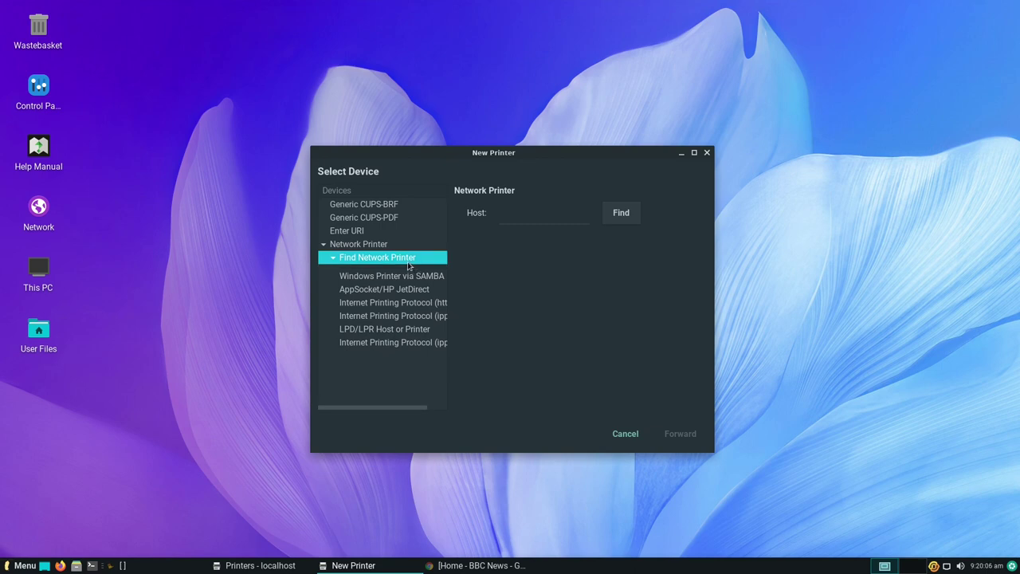
left_click(418, 306)
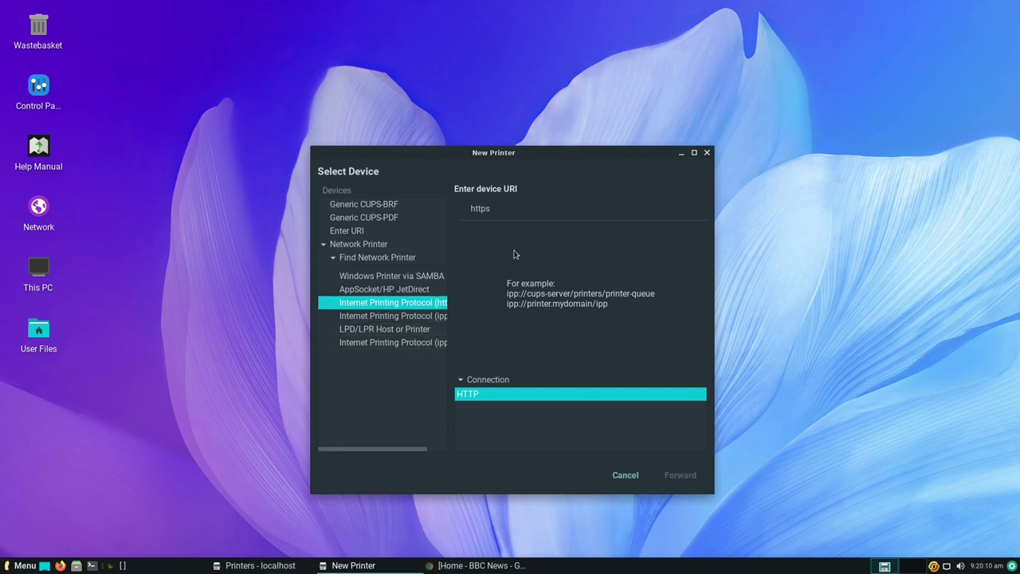
left_click(490, 210)
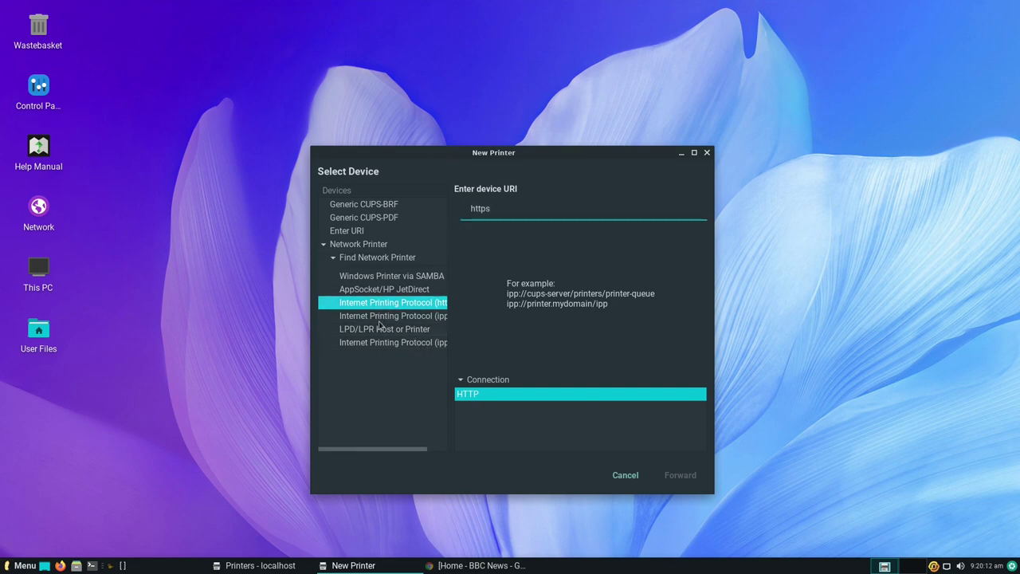
- Examine the settings of the remaining network connection types, including SAMBA, AppSocket/HP JetDirect, LPD/LPR, ipp, ipps and Find Network Printer
left_click(380, 290)
left_click(379, 272)
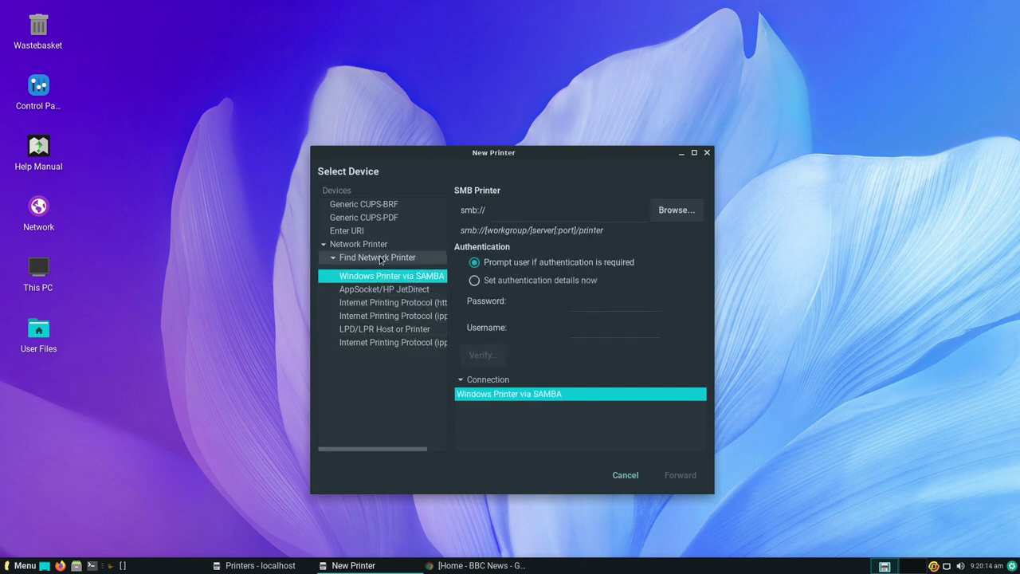
left_click(378, 258)
left_click(380, 344)
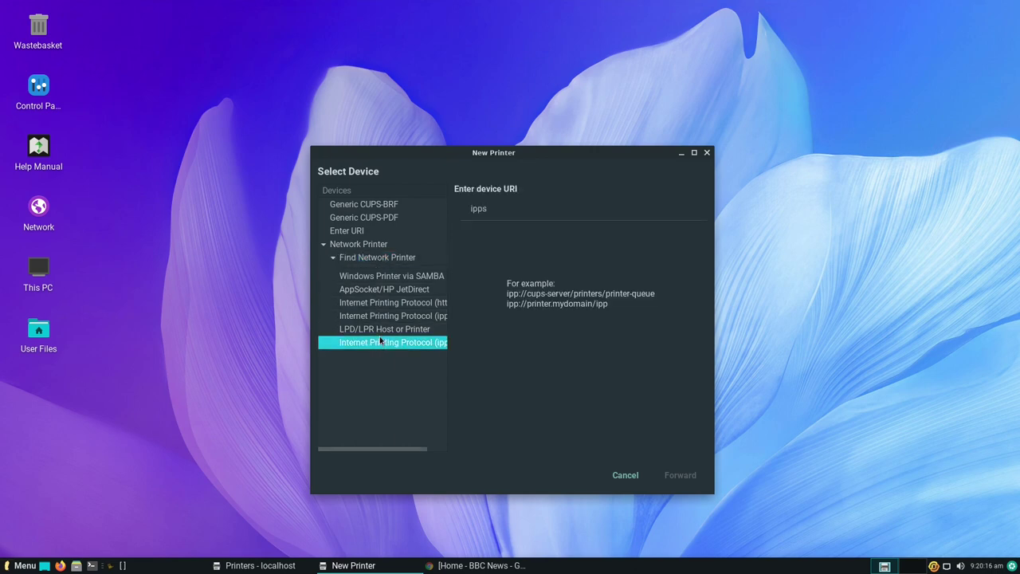
left_click(493, 210)
left_click(400, 329)
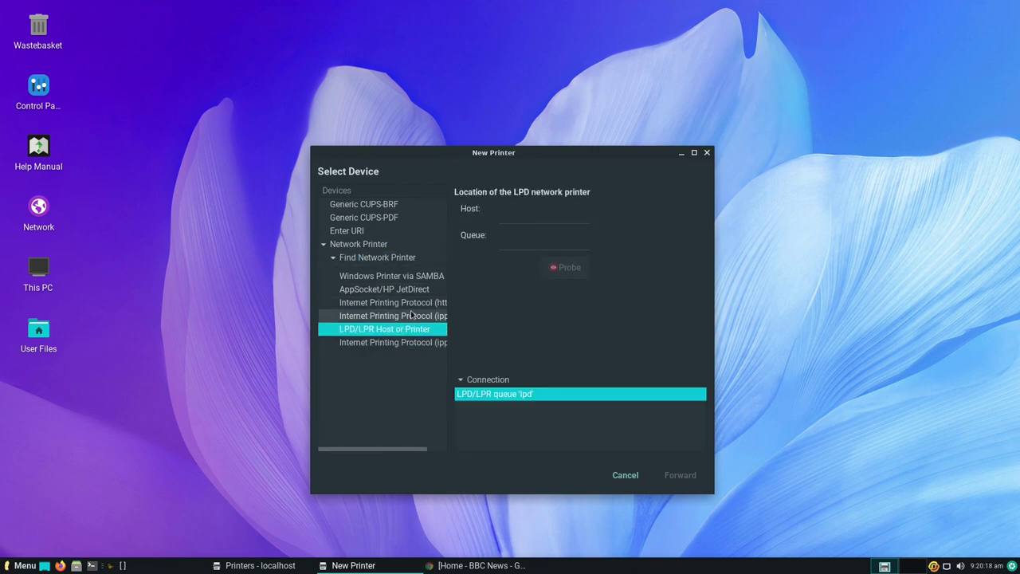
left_click(408, 316)
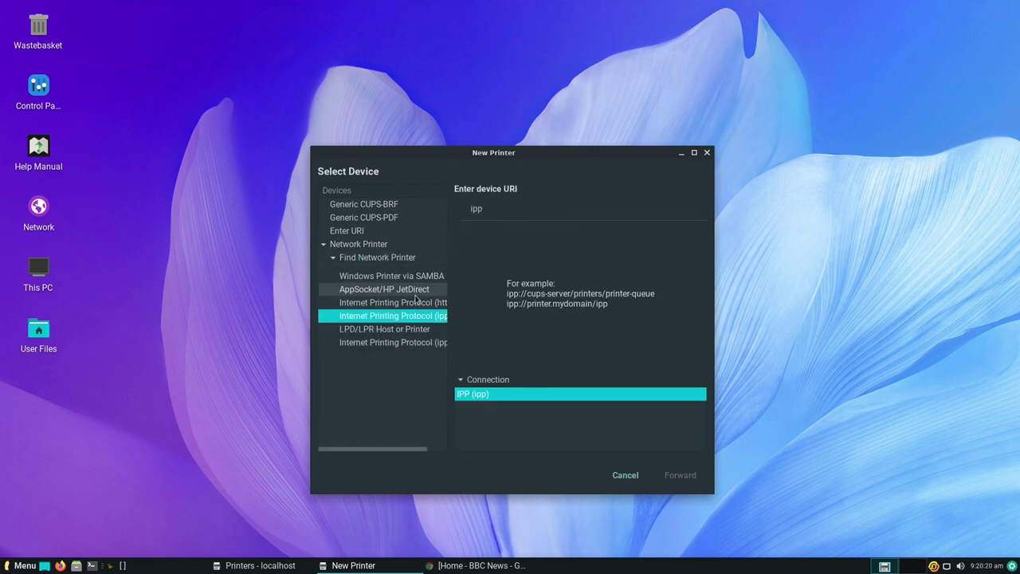
left_click(419, 290)
left_click(418, 277)
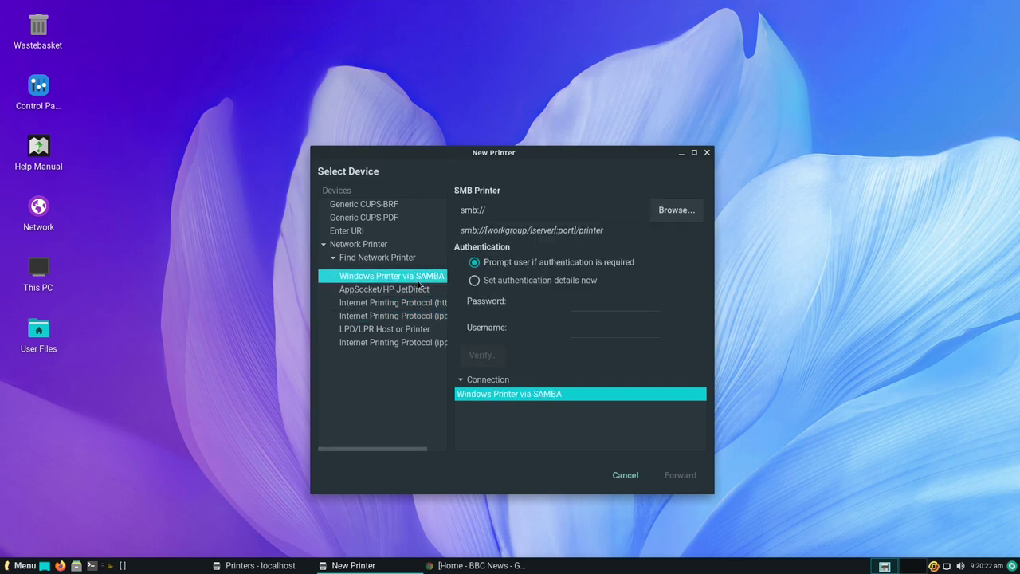
left_click(414, 257)
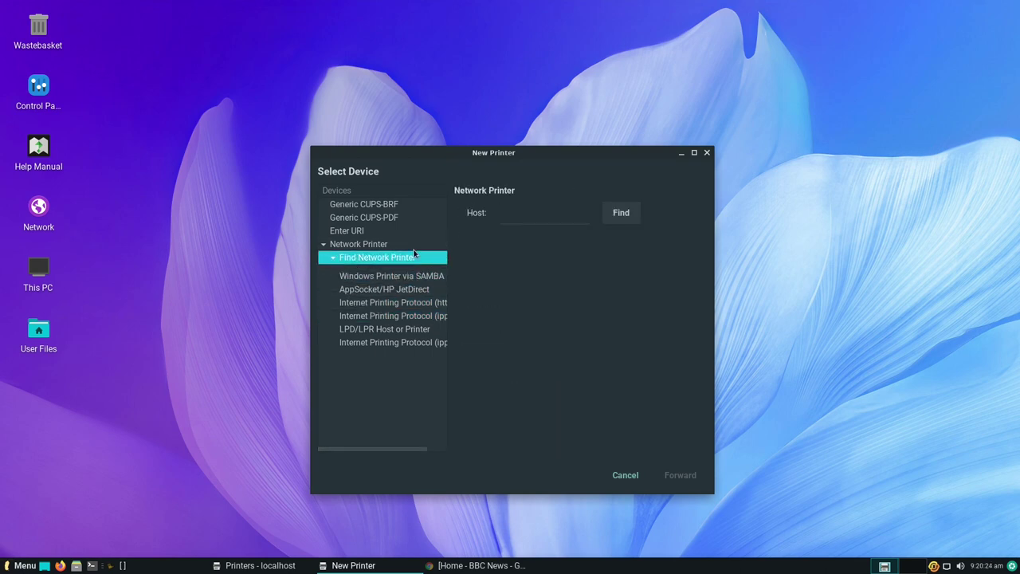
- Examine the Enter URI, Generic CUPS-PDF and Generic CUPS-BRF device options, and cancel adding the printer
left_click(394, 244)
left_click(389, 231)
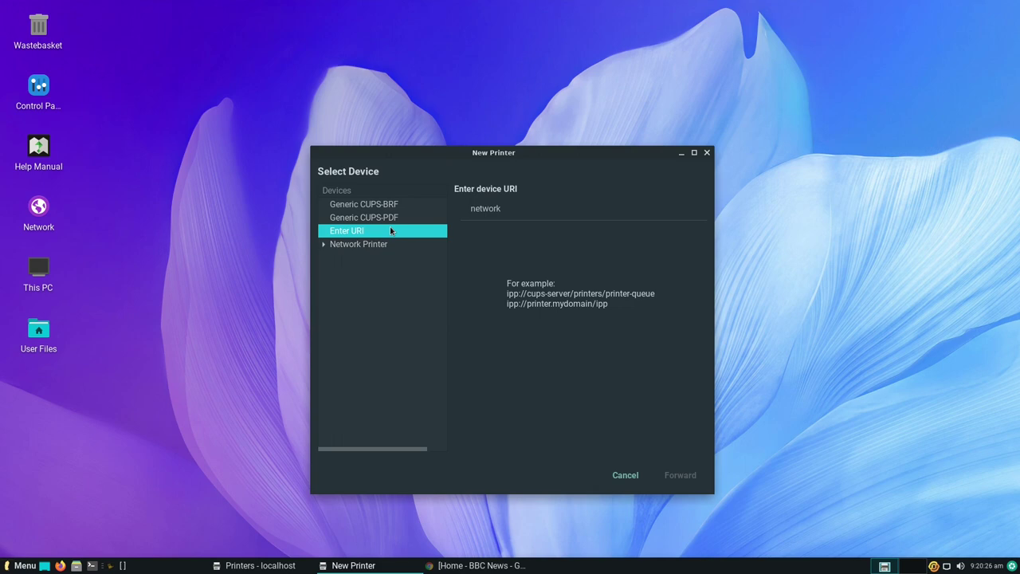
left_click(396, 217)
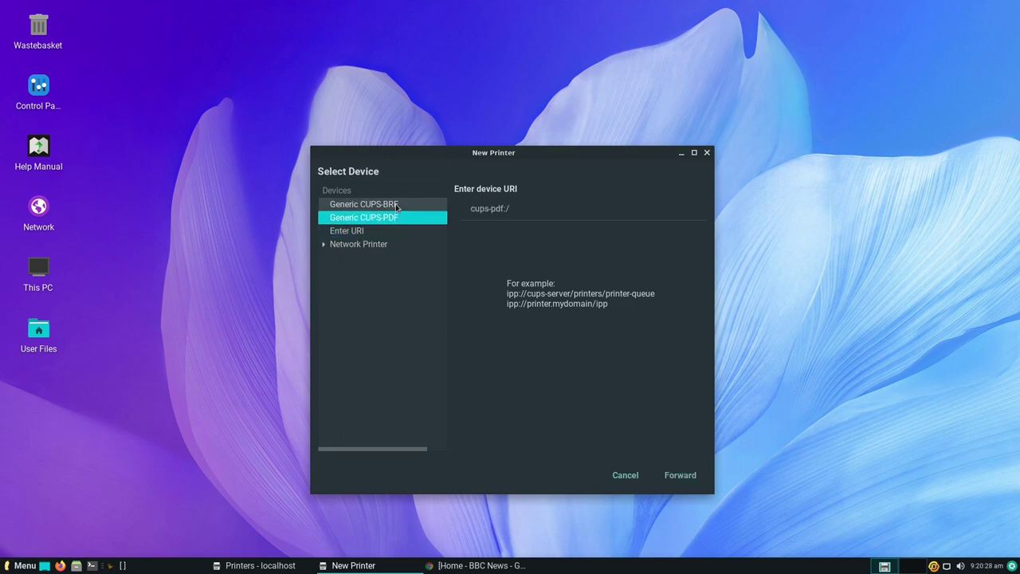
left_click(396, 204)
left_click(390, 245)
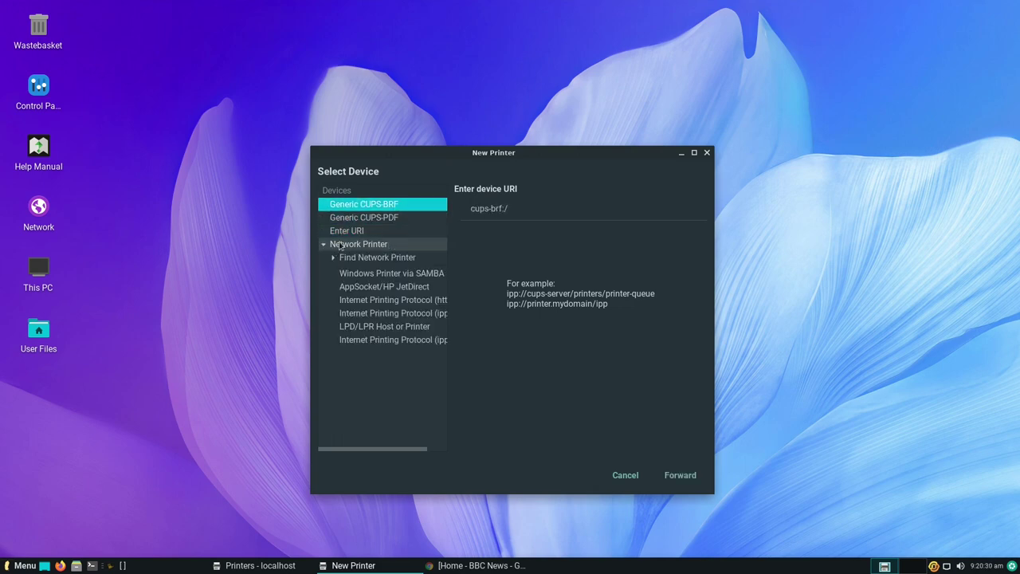
left_click(637, 474)
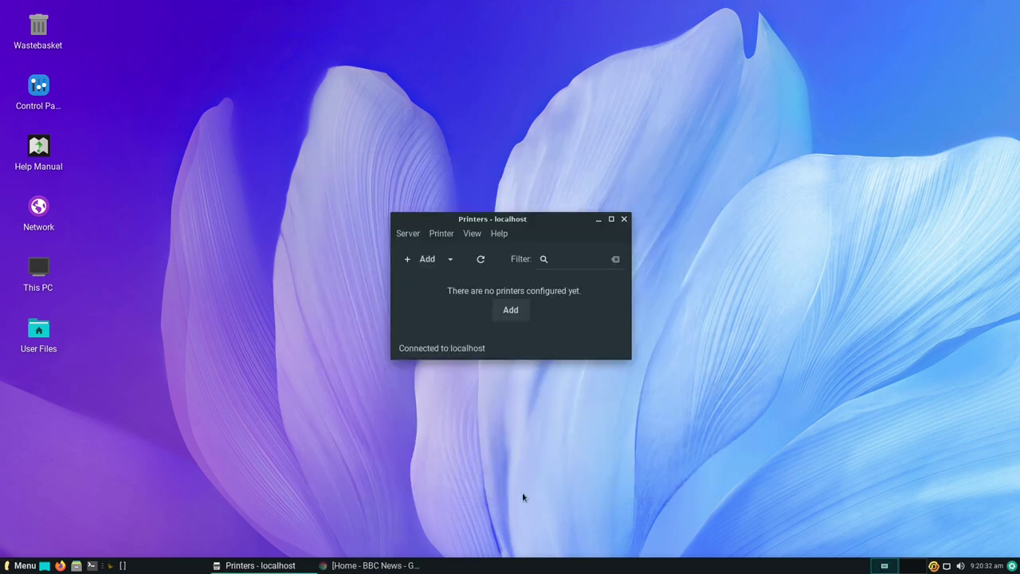
- Switch to Chrome and open the CUPS web interface at localhost:631
left_click(327, 565)
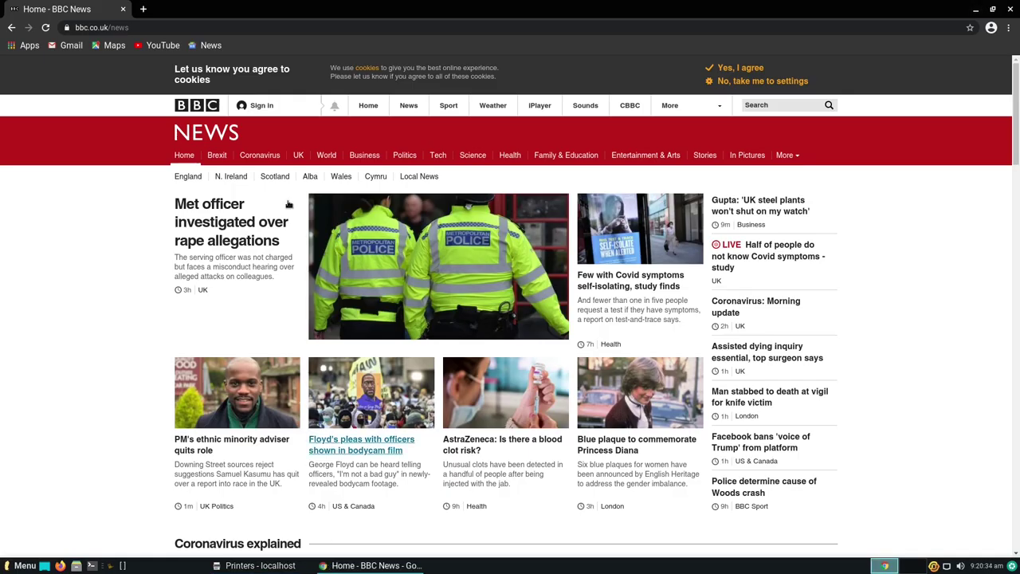
left_click(234, 27)
type("loc")
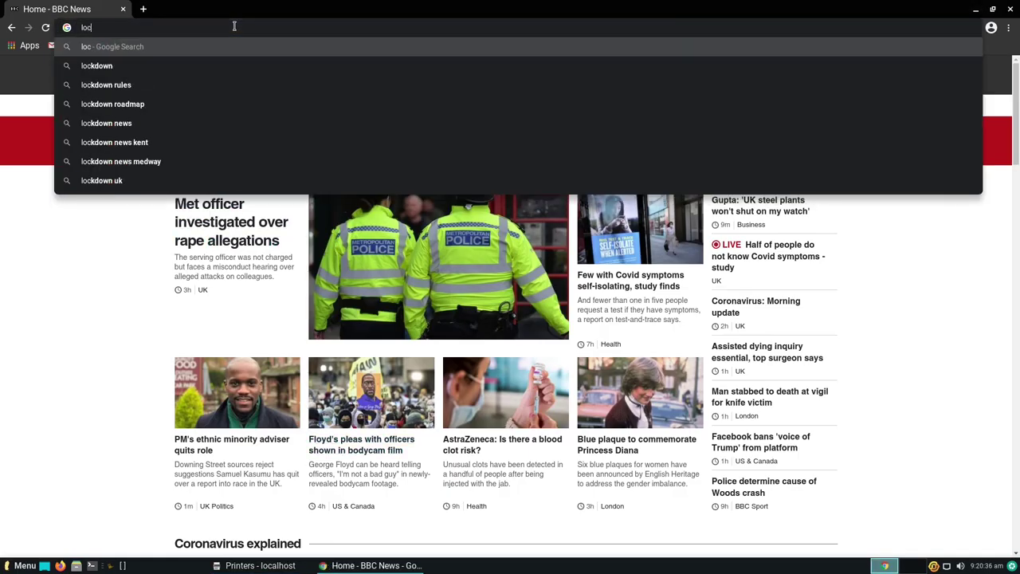
type("alhost")
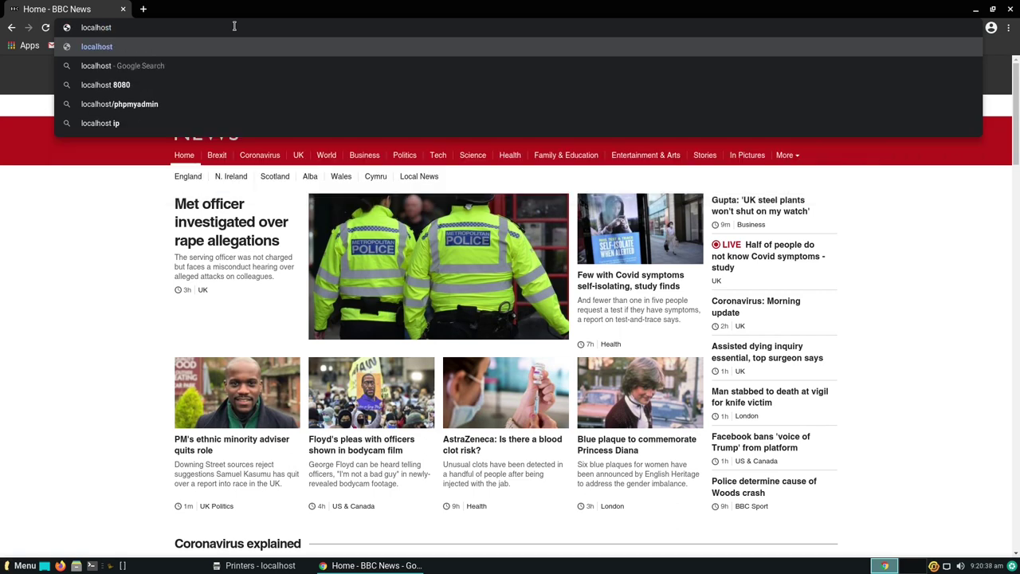
type(":631")
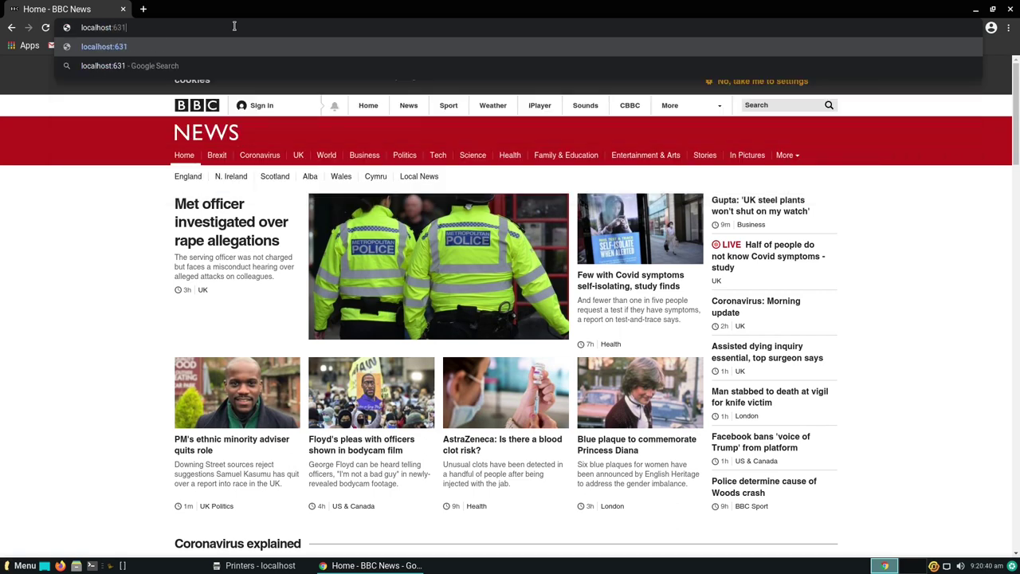
key("Return")
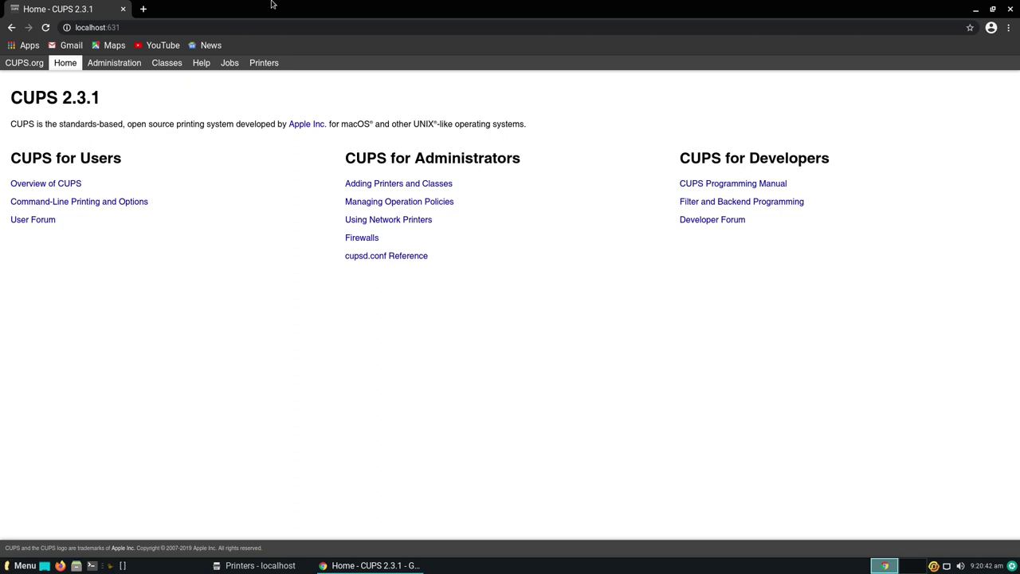
- Start adding a printer from the CUPS administration page and sign in with the account username and password
left_click(120, 62)
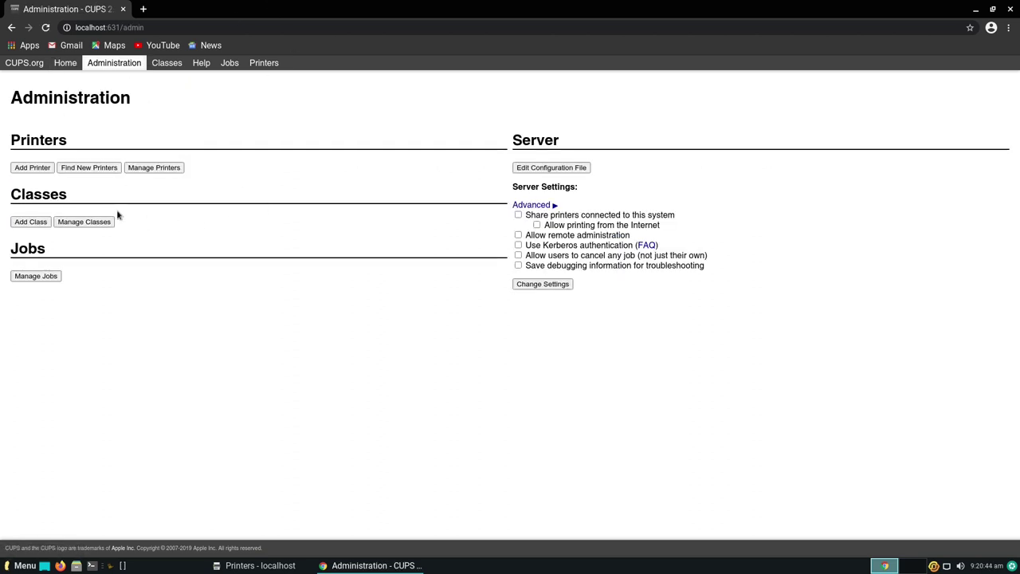
left_click(20, 167)
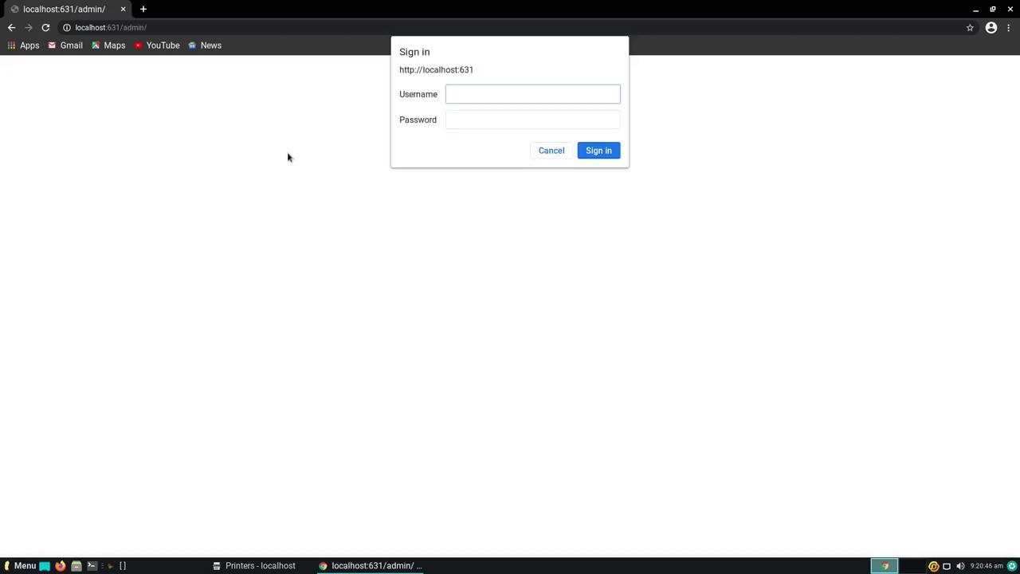
type("robin")
key("Tab")
type("•••••••")
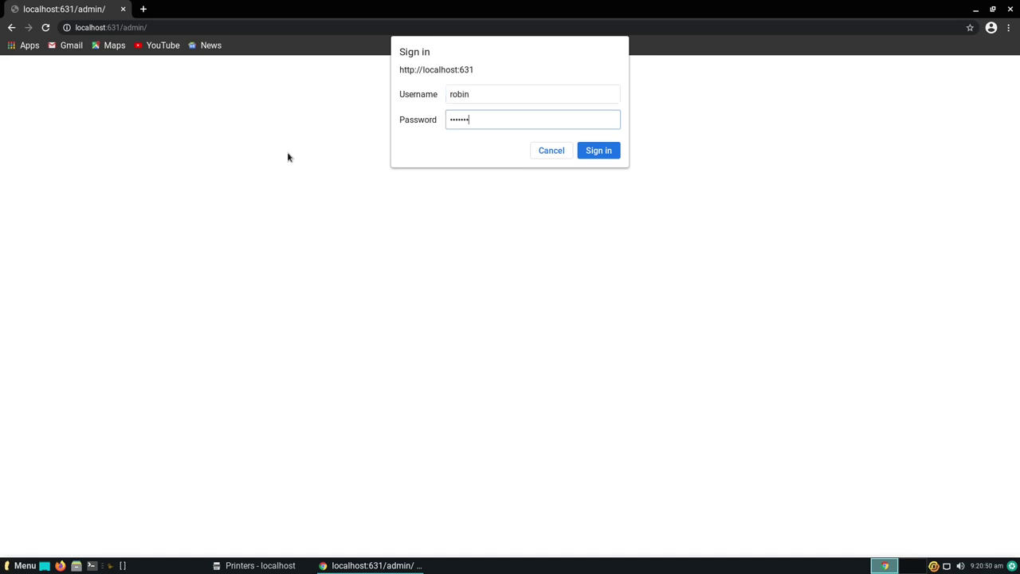
key("Return")
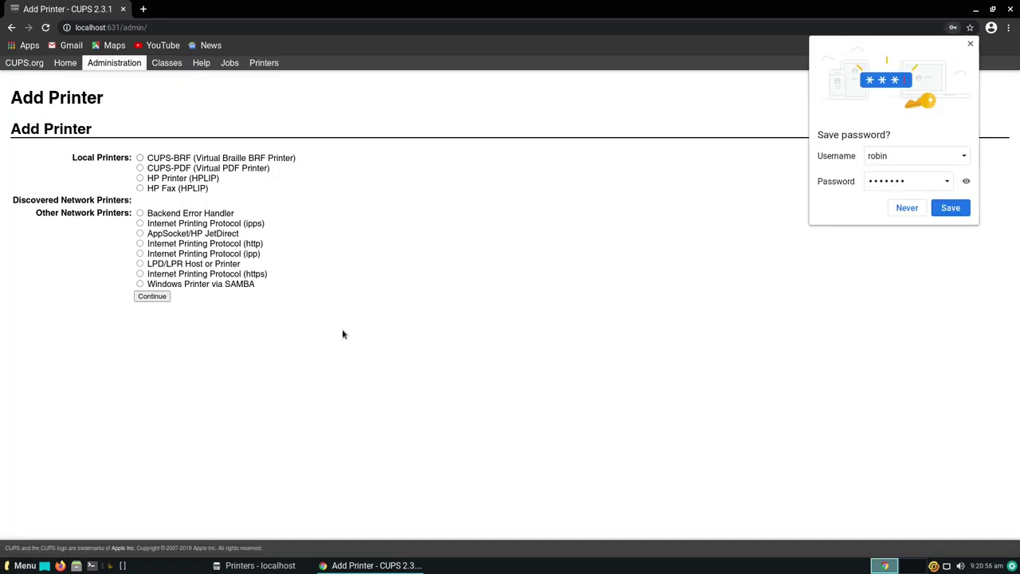
left_click(281, 563)
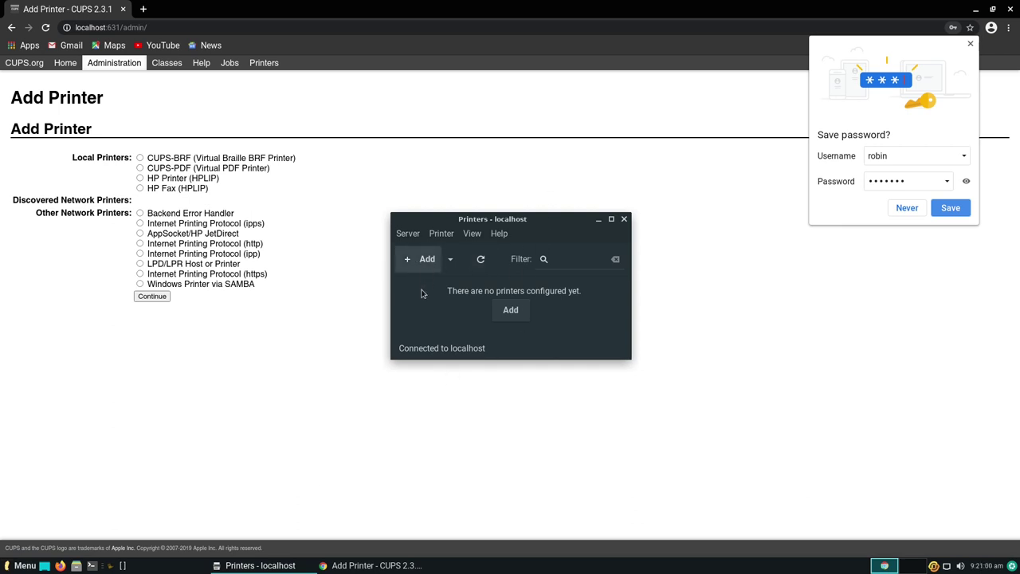
left_click(330, 476)
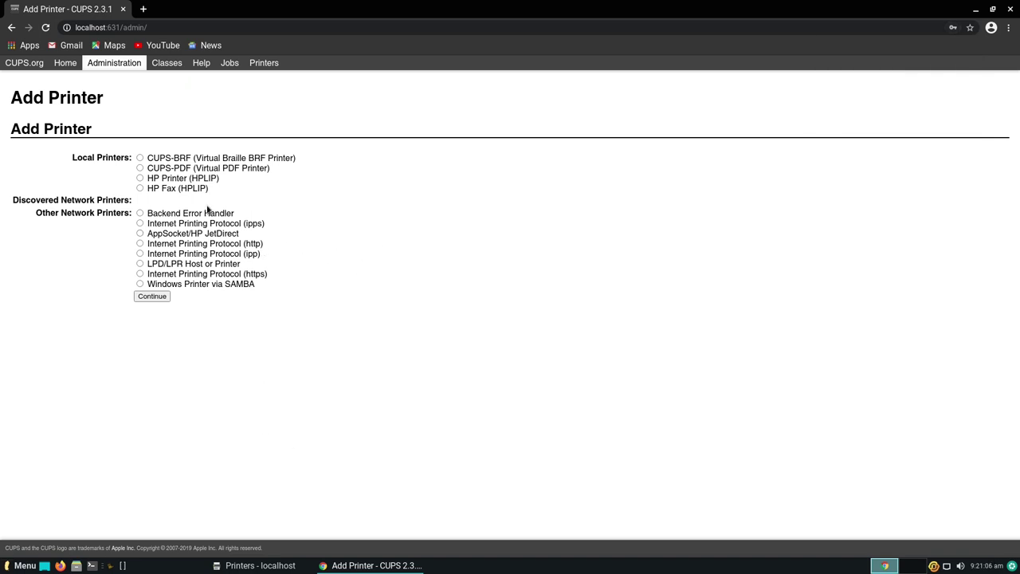
left_click(140, 178)
left_click(158, 298)
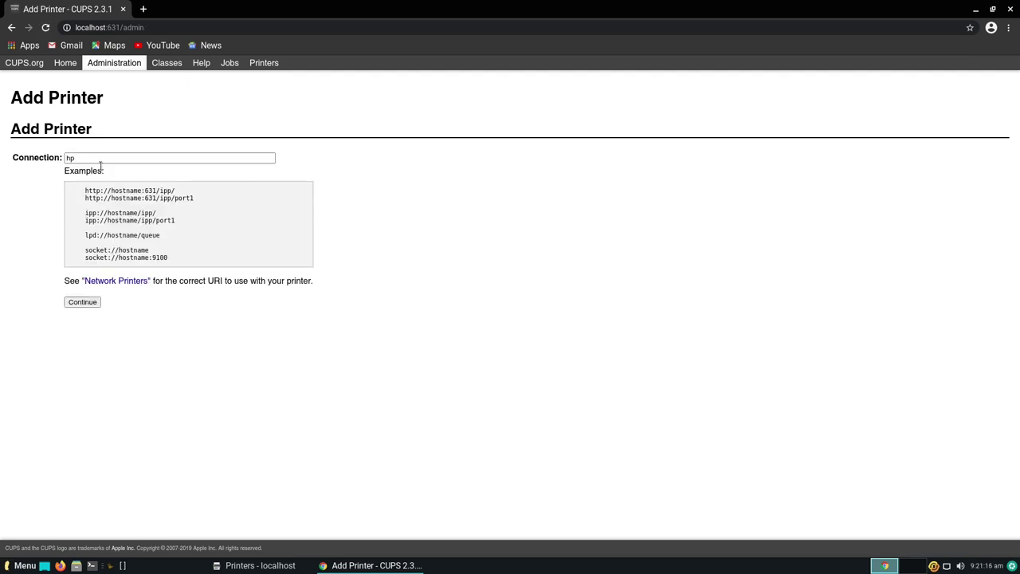
left_click(76, 302)
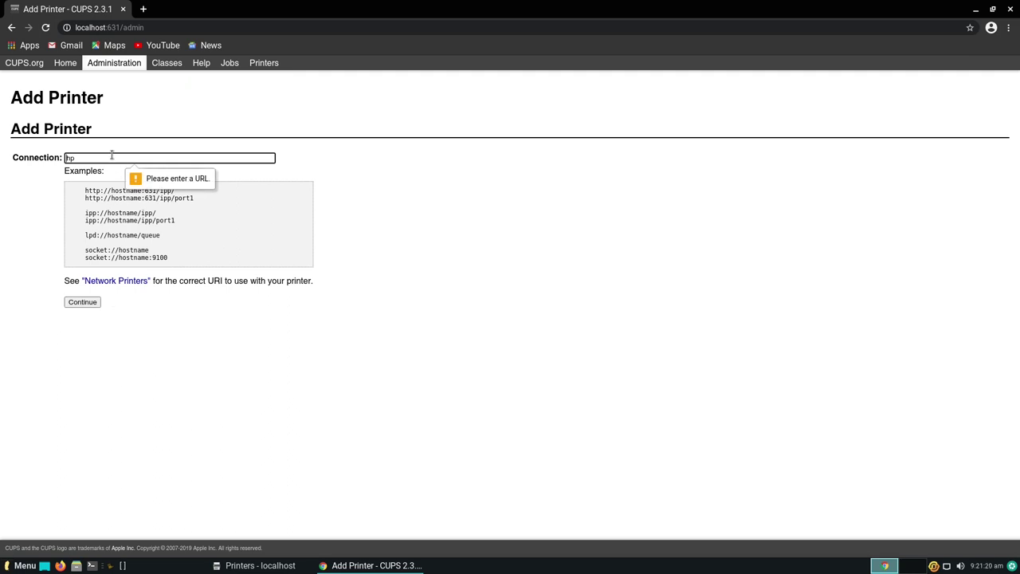
left_click_drag(112, 157, 35, 146)
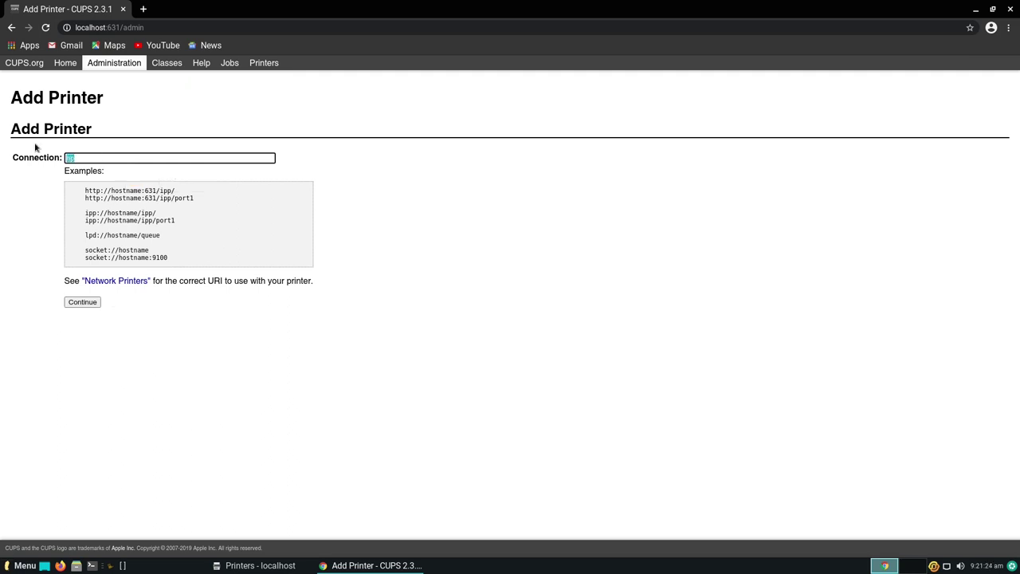
type("https://192.168.1.253")
key("Return")
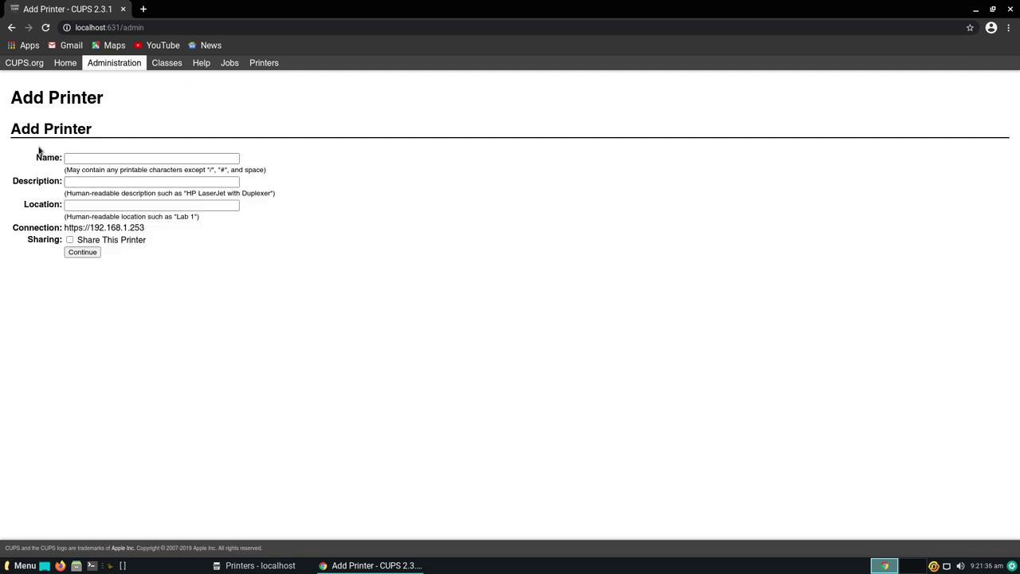
- Try to add the printer with the name HP Envy 5030, description All in One Printer and location Office
left_click(68, 157)
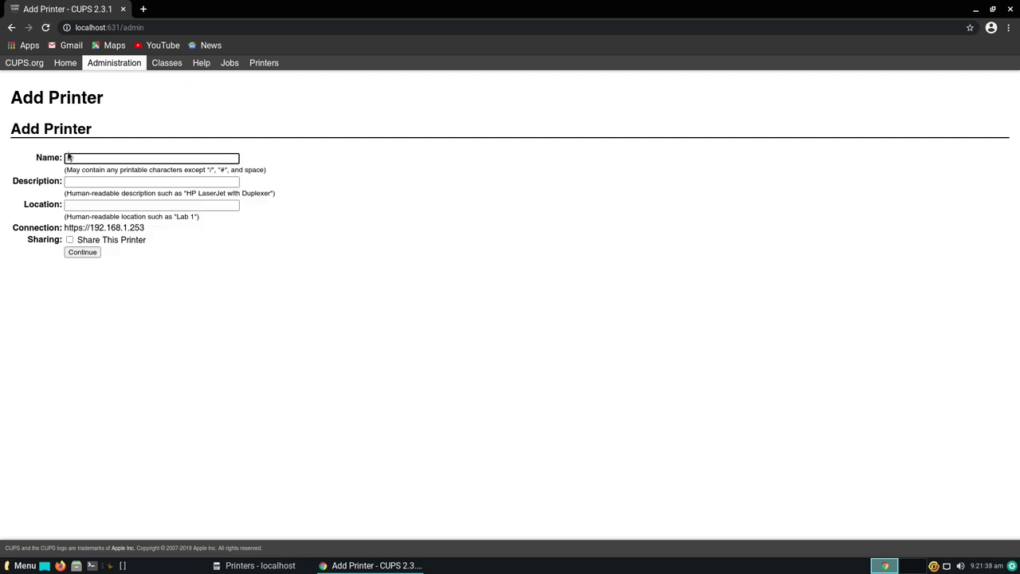
type("Envy 5030")
left_click(90, 181)
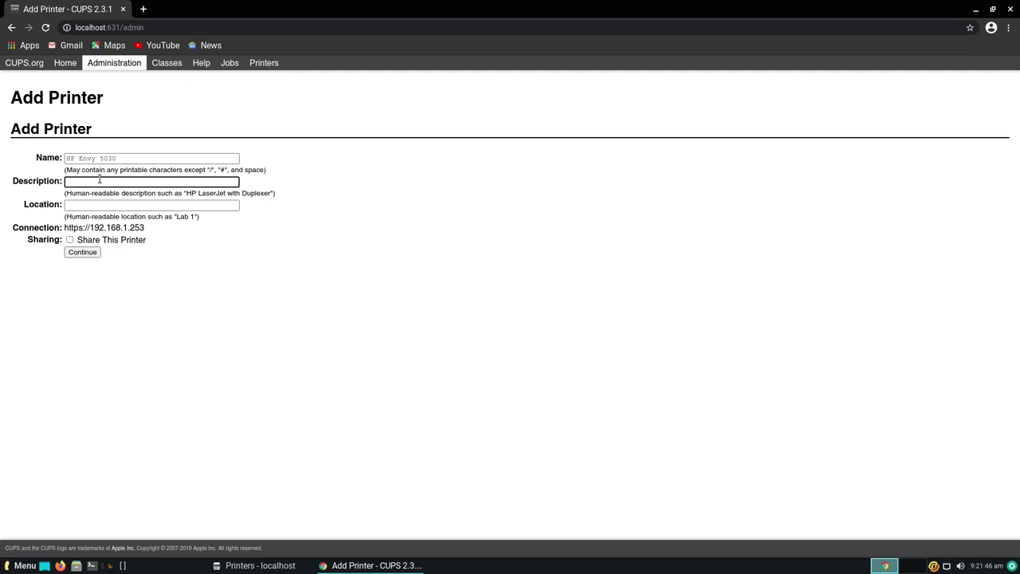
type("All in One Printer")
left_click(120, 204)
type("Office")
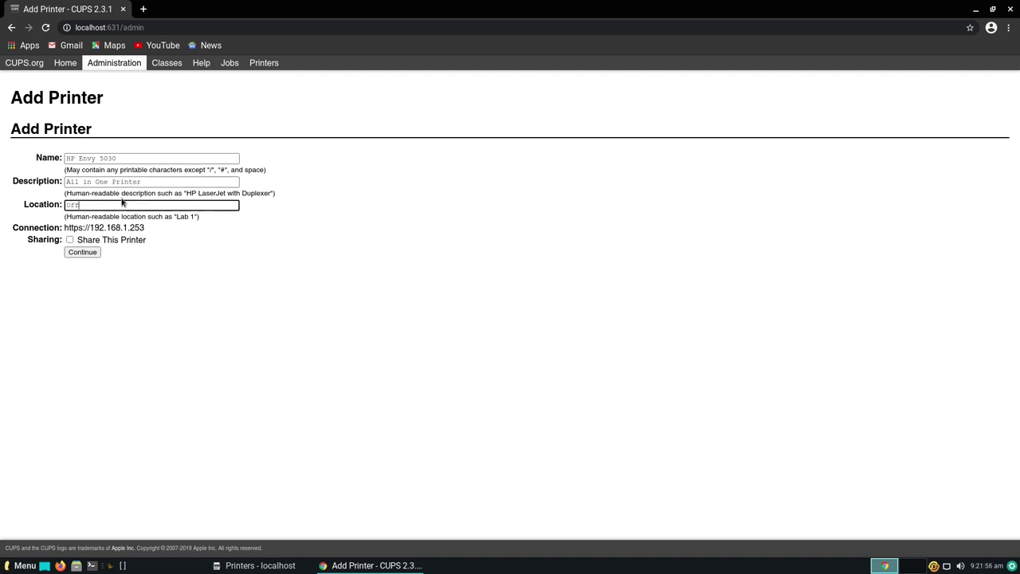
left_click(80, 253)
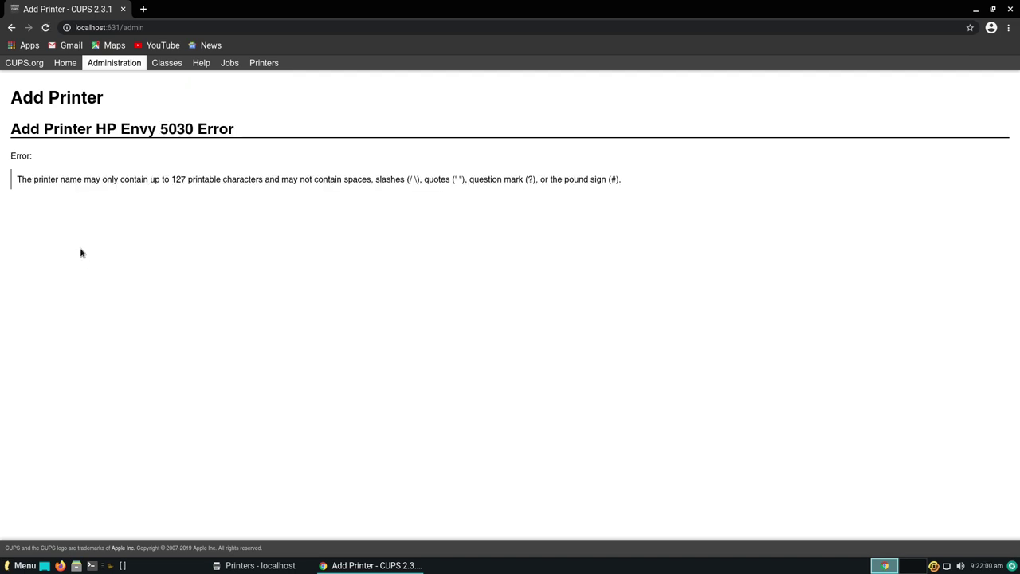
- Search for new printers from the CUPS administration page and return to the CUPS home page
left_click(111, 68)
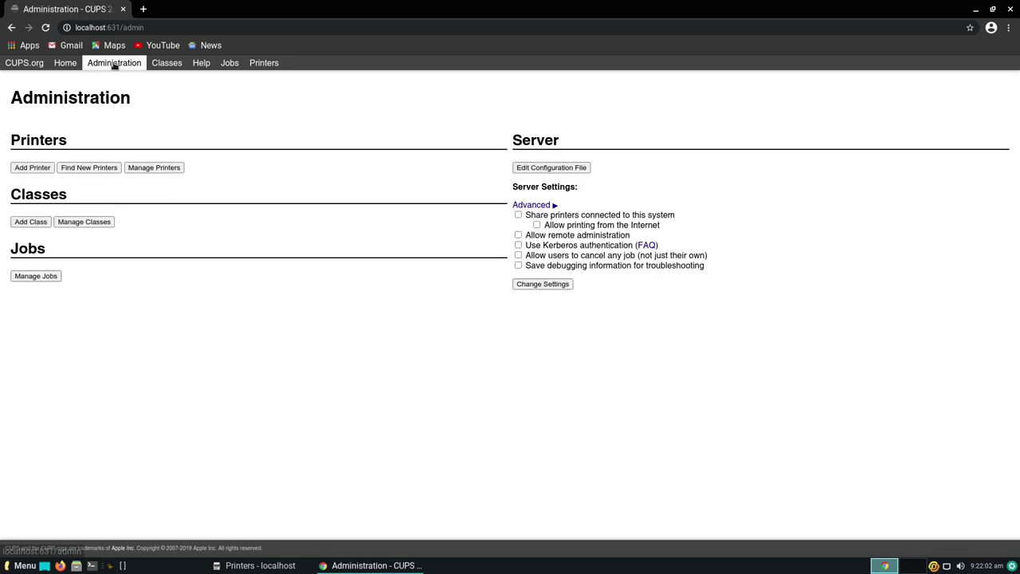
left_click(66, 167)
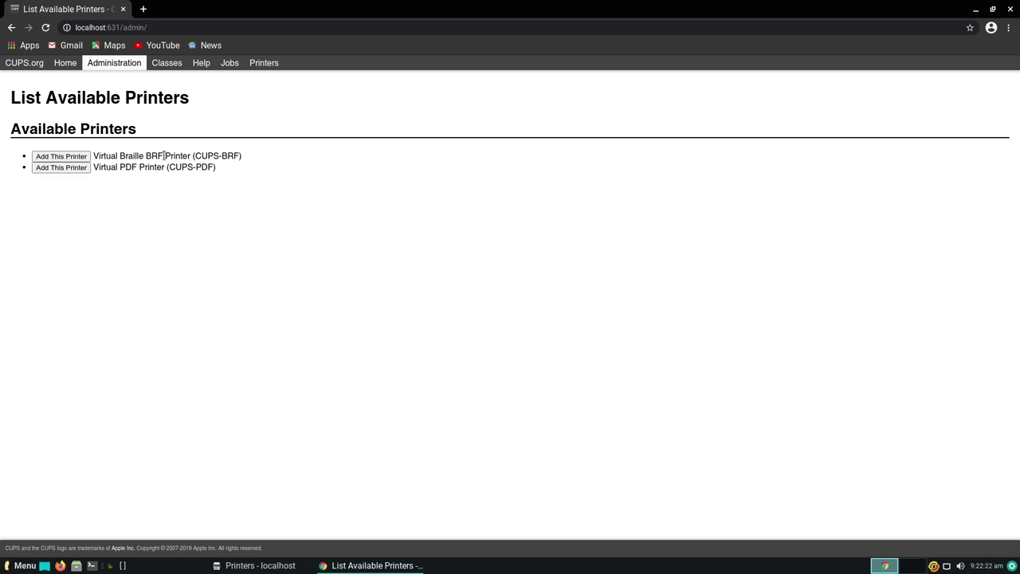
left_click(65, 64)
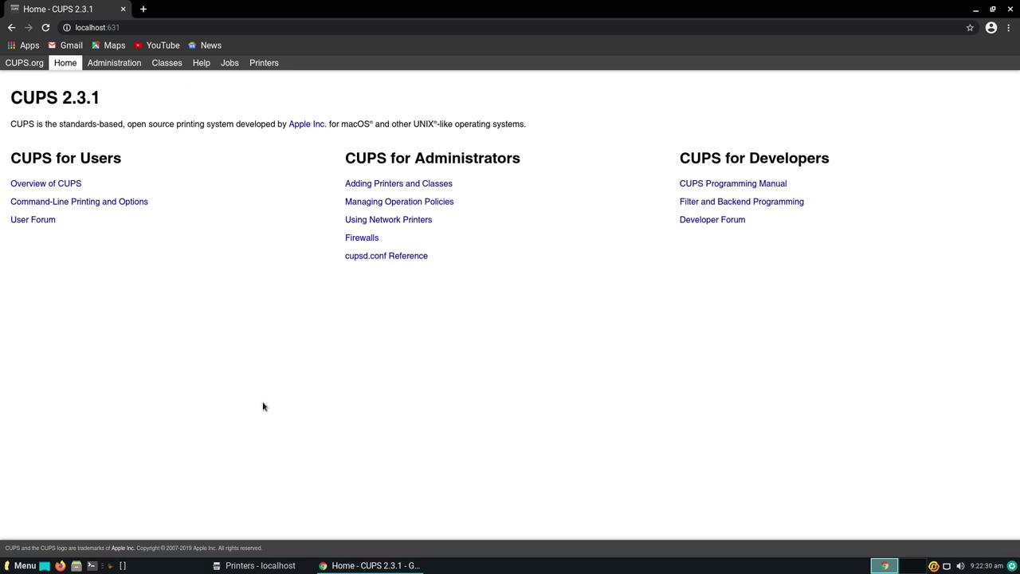
- Close the Printers configuration window and minimise the Chrome window
left_click(272, 567)
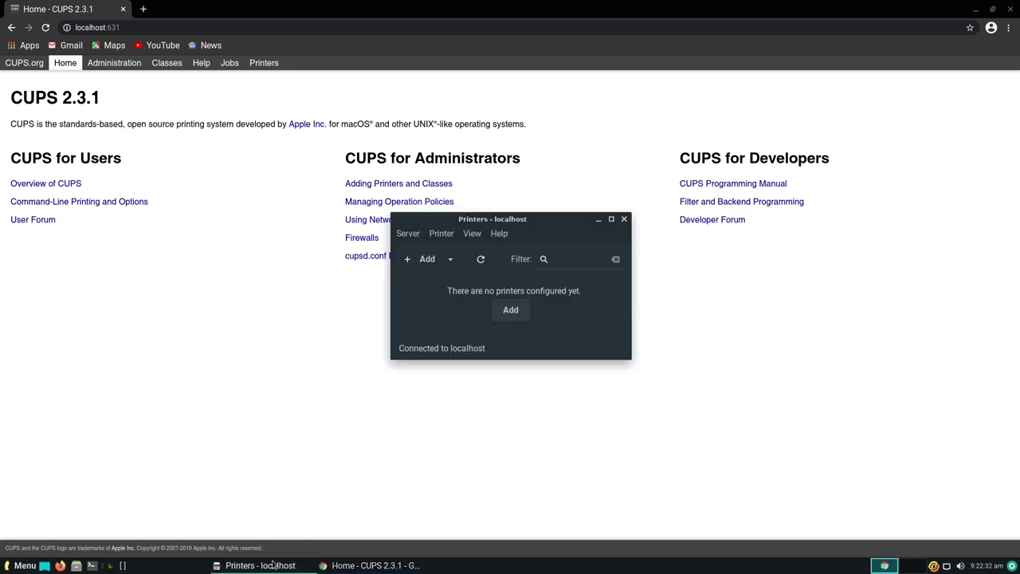
left_click(624, 219)
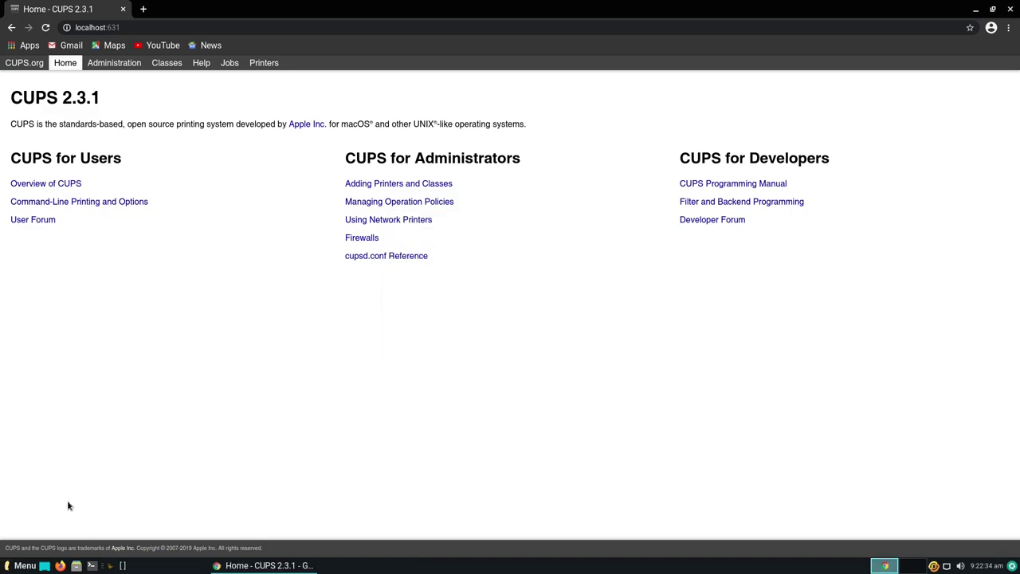
left_click(247, 566)
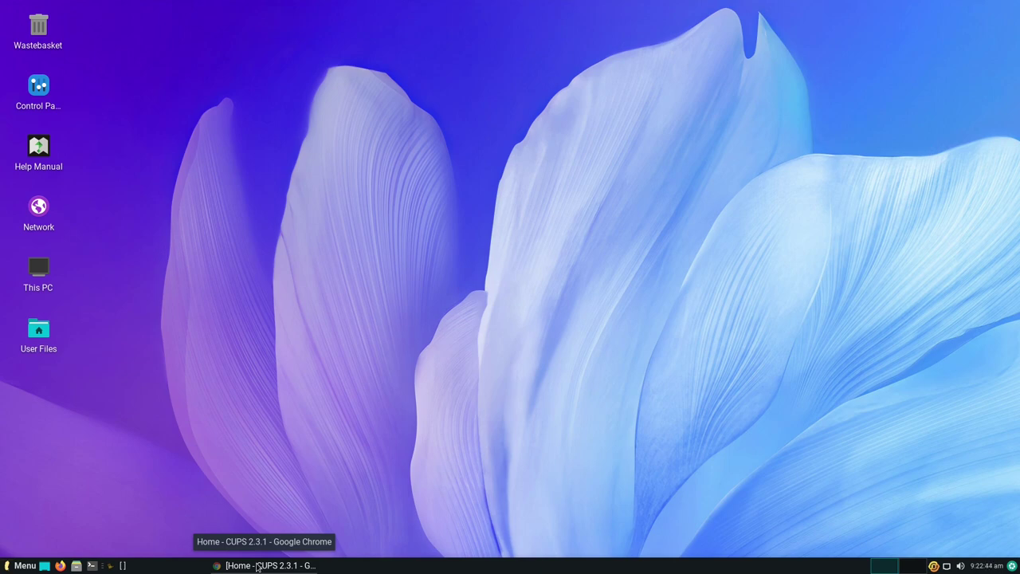
- Search the applications menu for "about", open System Information and maximise its window
left_click(18, 567)
left_click(76, 461)
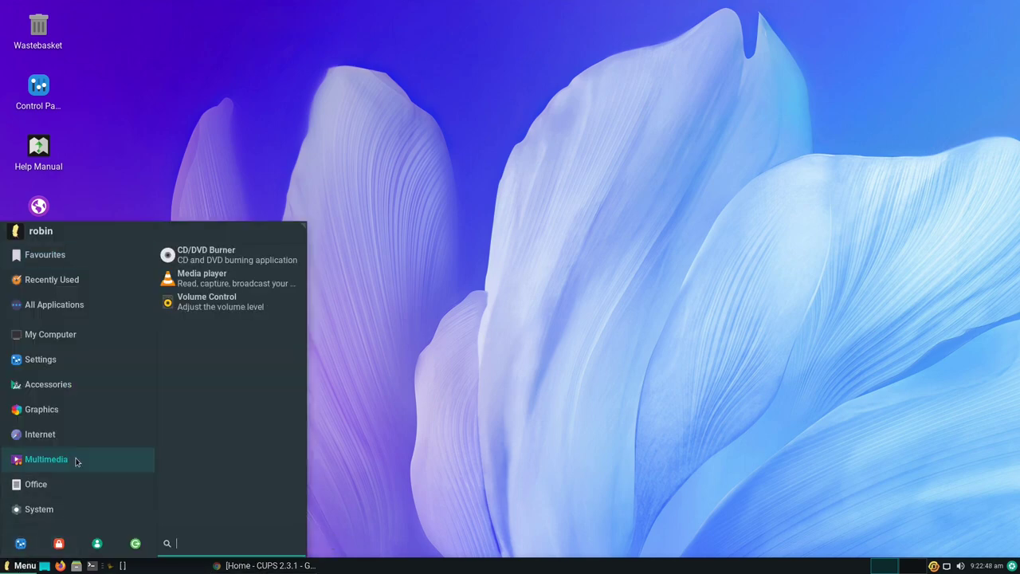
mouse_move(109, 360)
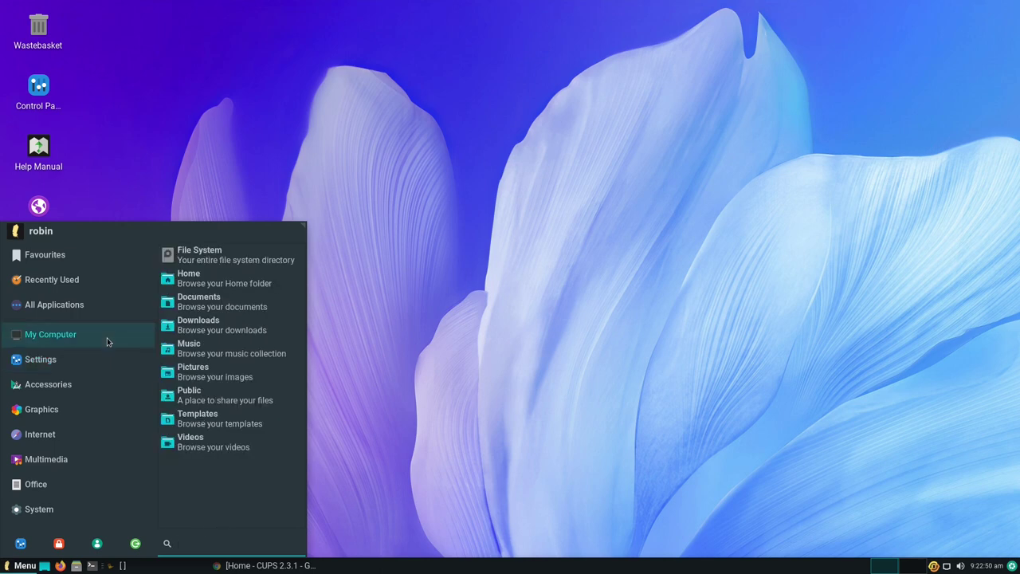
mouse_move(115, 403)
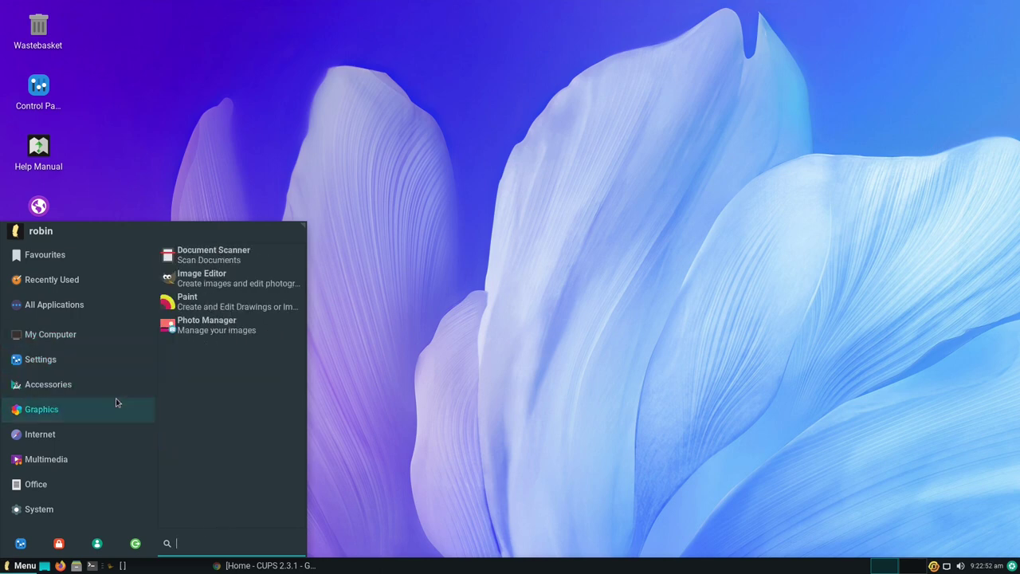
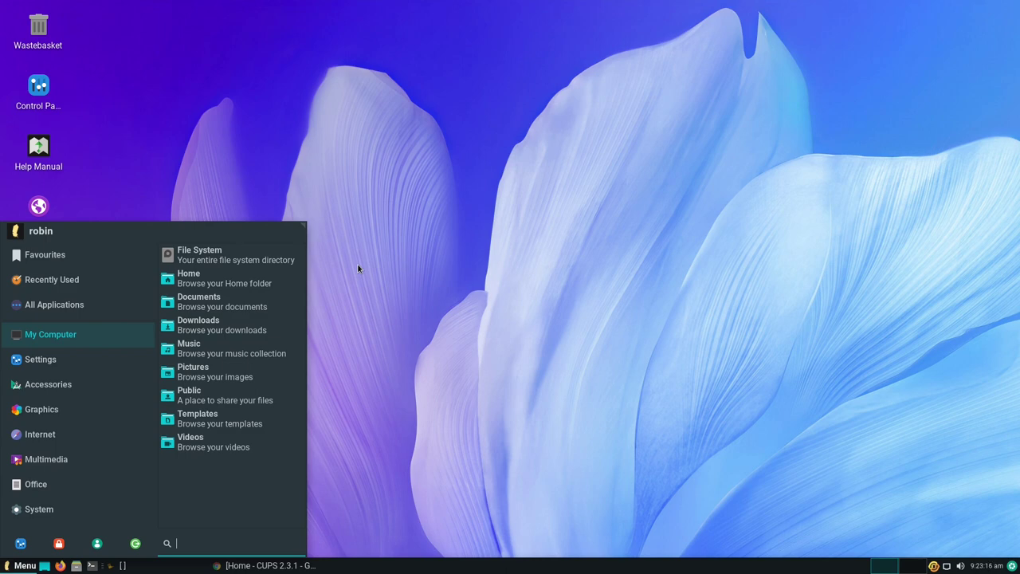
type("about")
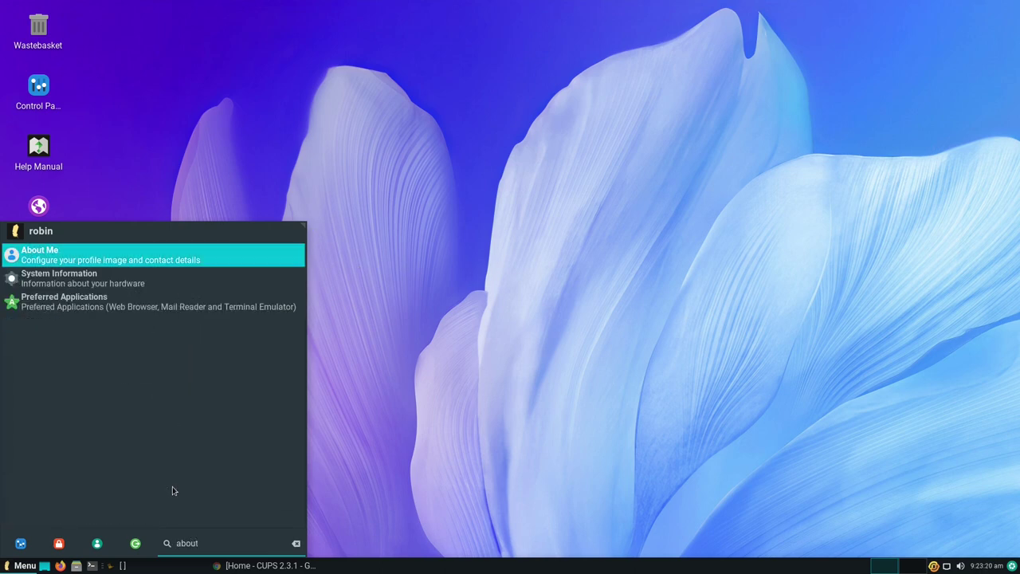
left_click(88, 278)
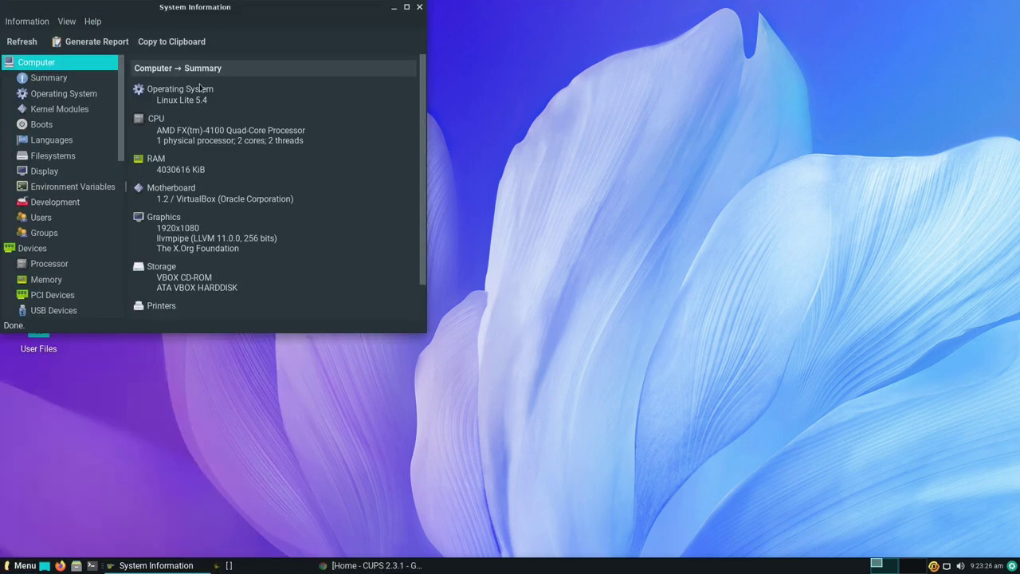
left_click(406, 7)
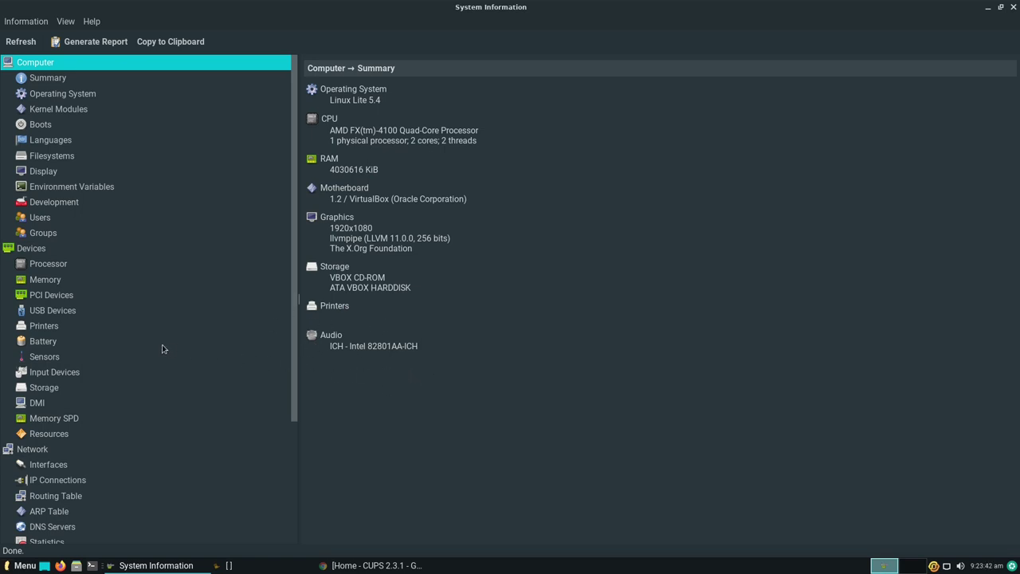
- View the Kernel Modules details, including the zfs module's path, and the Operating System details in System Information
left_click(41, 111)
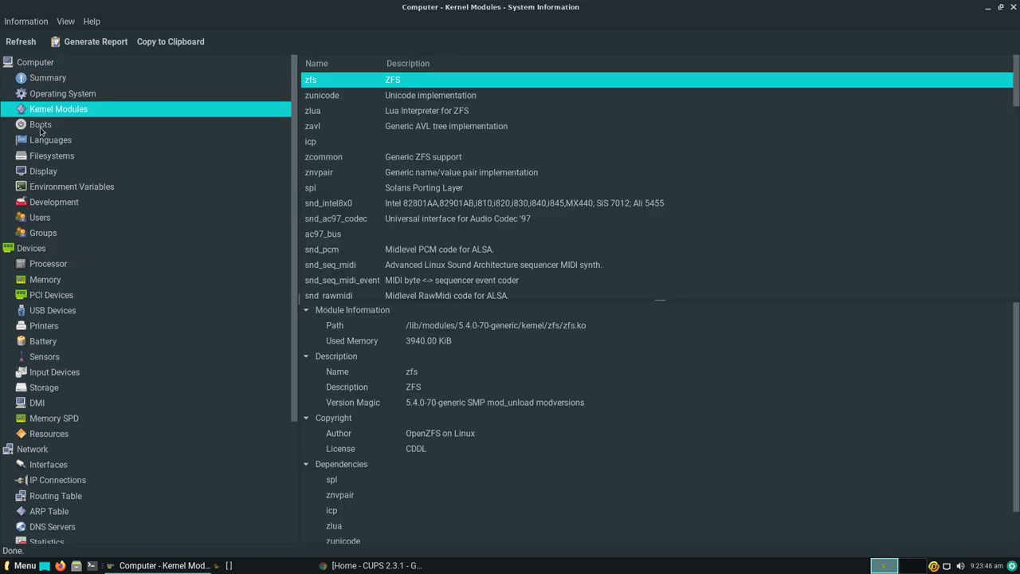
left_click(453, 325)
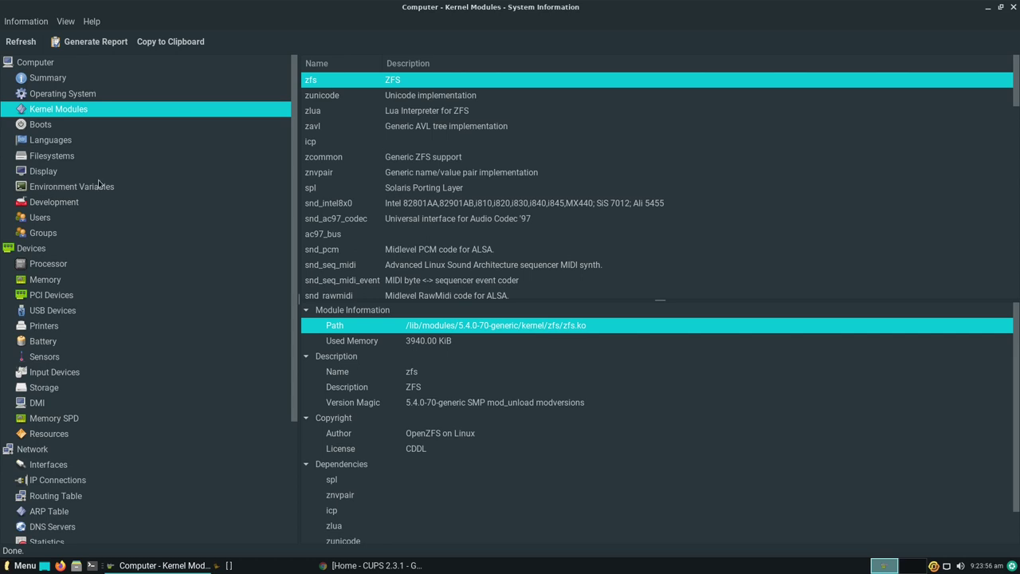
left_click(70, 93)
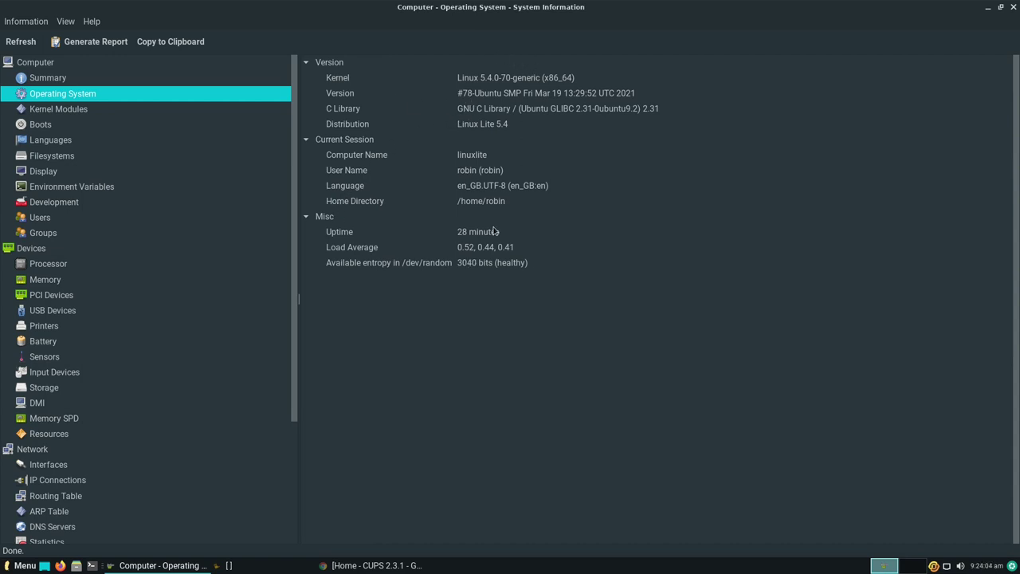
- Switch from System Information to a new maximised terminal window and highlight its welcome text
left_click(987, 7)
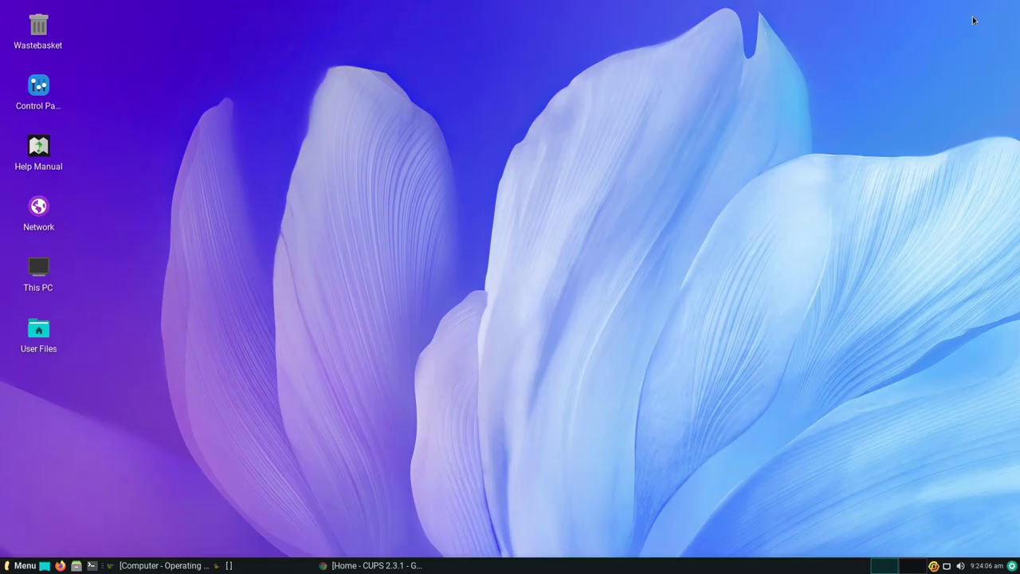
left_click(93, 565)
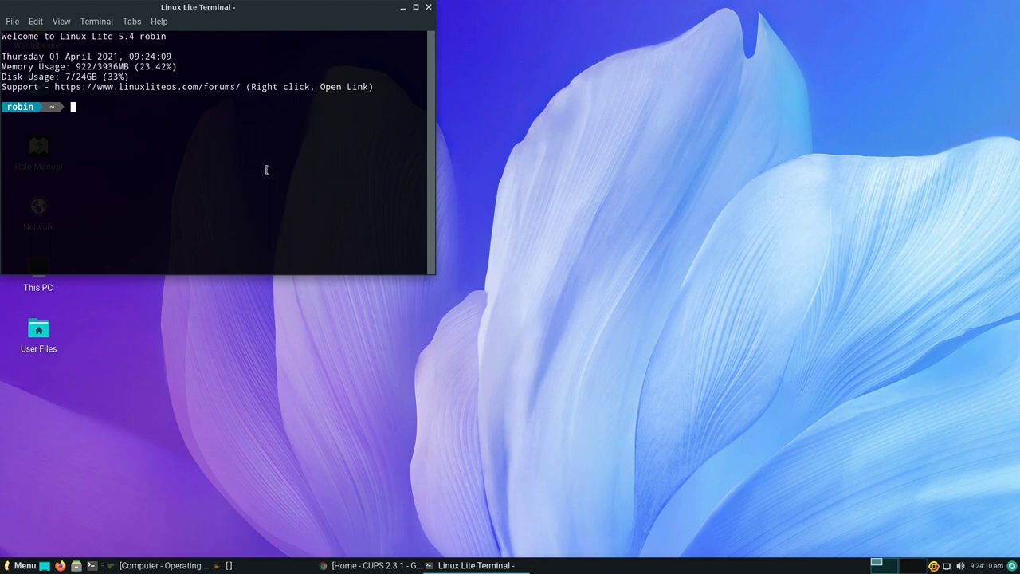
left_click(415, 7)
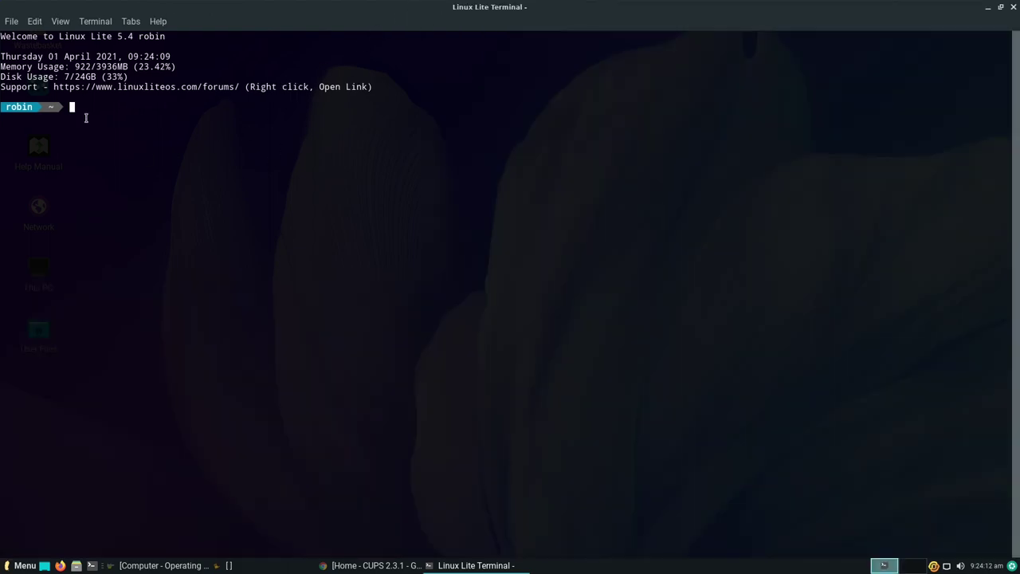
left_click_drag(95, 113, 4, 36)
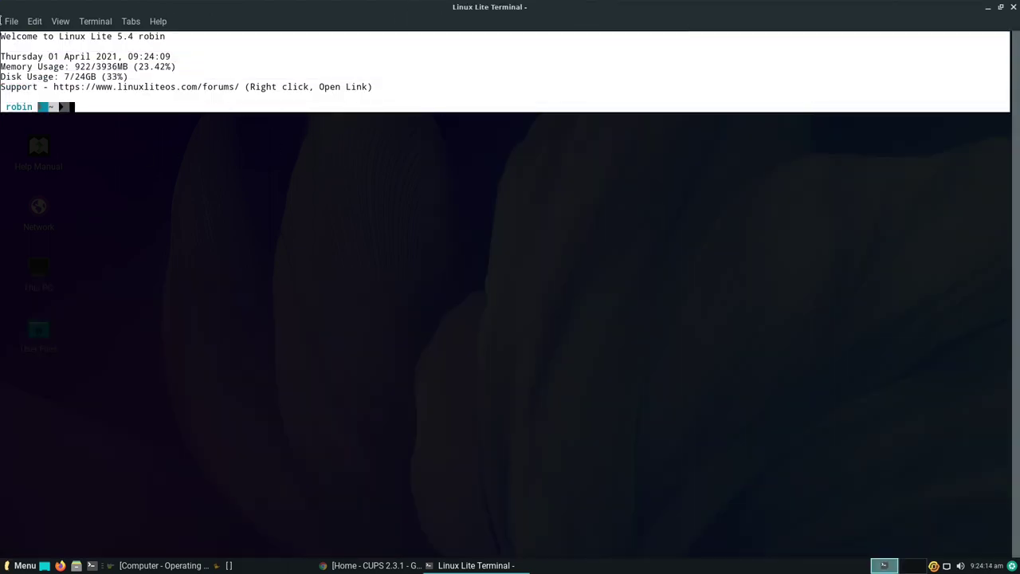
left_click(81, 110)
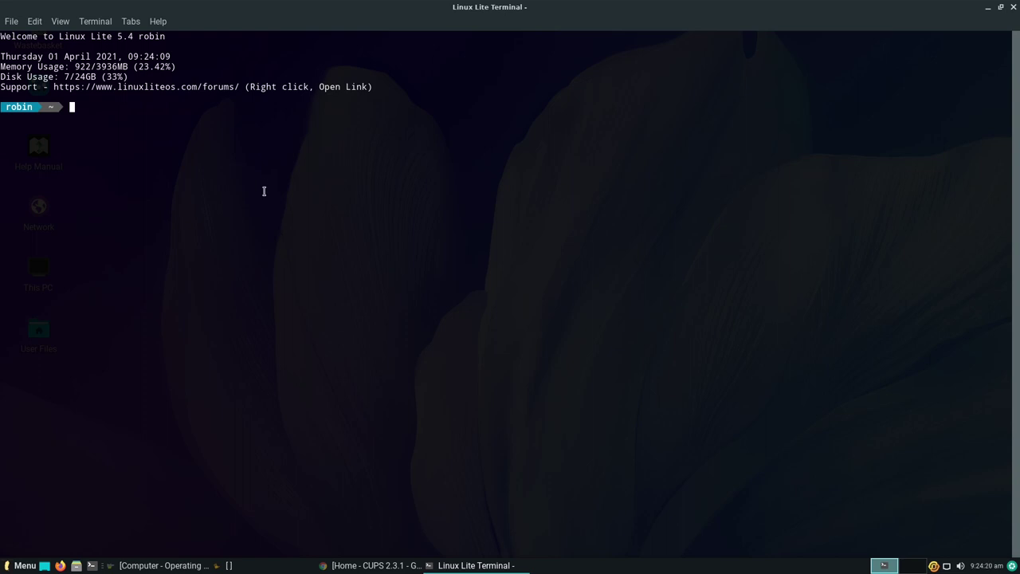
- Refresh the package lists with "sudo apt update", authenticating with the account password
type("sudo apt update")
key("Return")
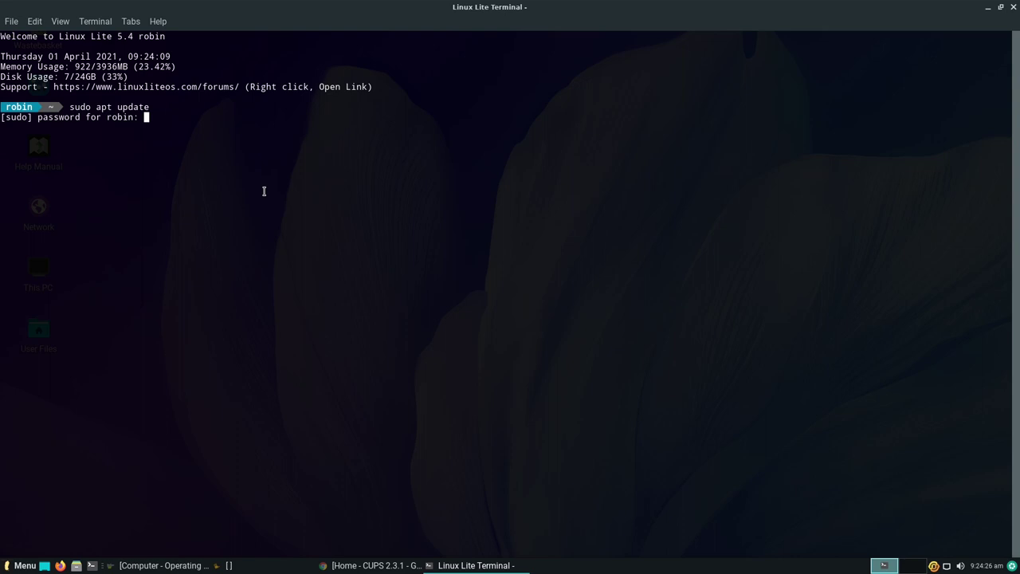
key("Return")
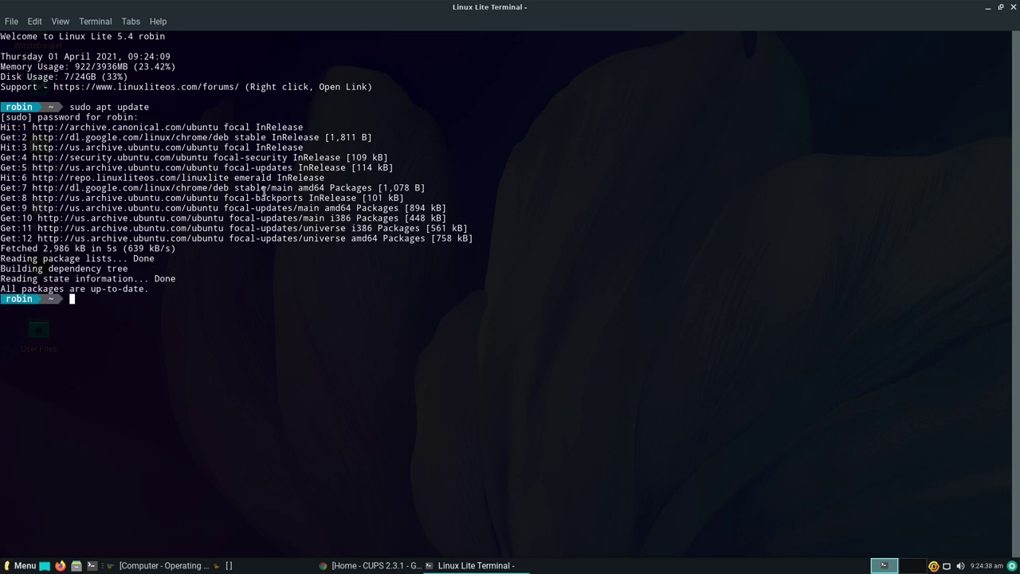
- Run "sudo pkcon update" to update the installed packages and clear the terminal
type("sudo pkcon update")
key("Return")
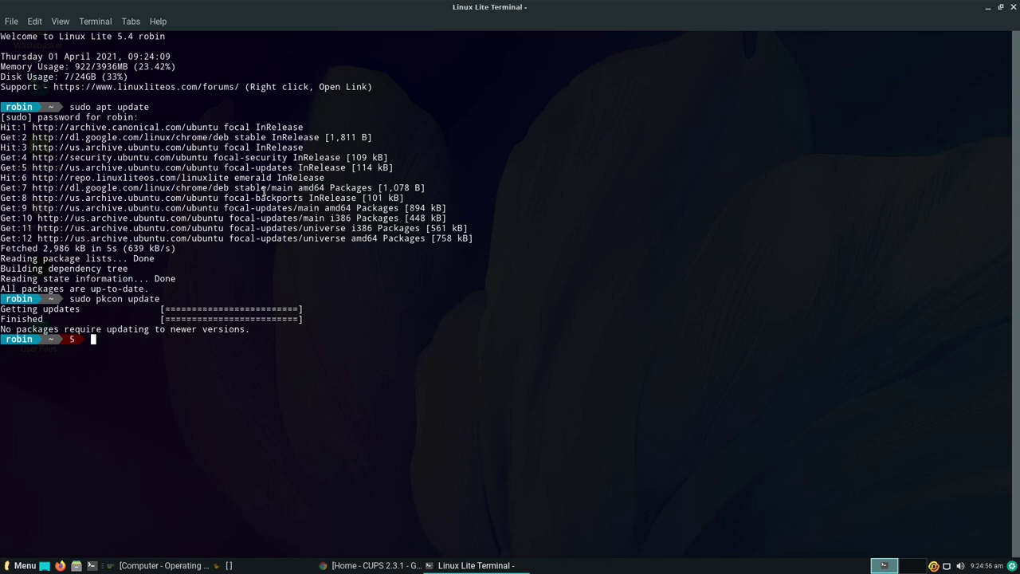
type("clear")
key("Return")
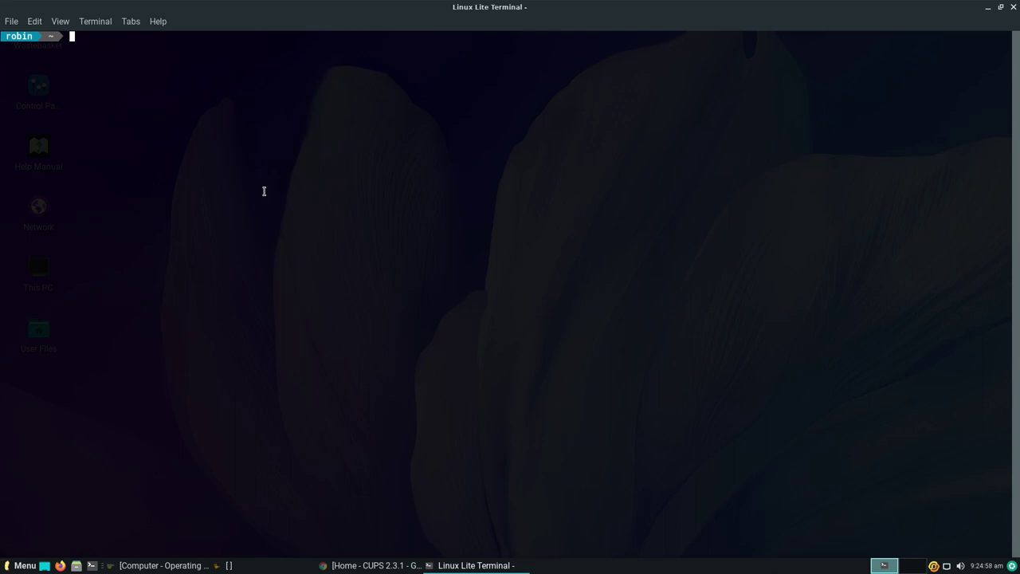
- Try to run neofetch, and install the package with "sudo apt install neofetch", accepting the installation
type("neofetch")
key("Return")
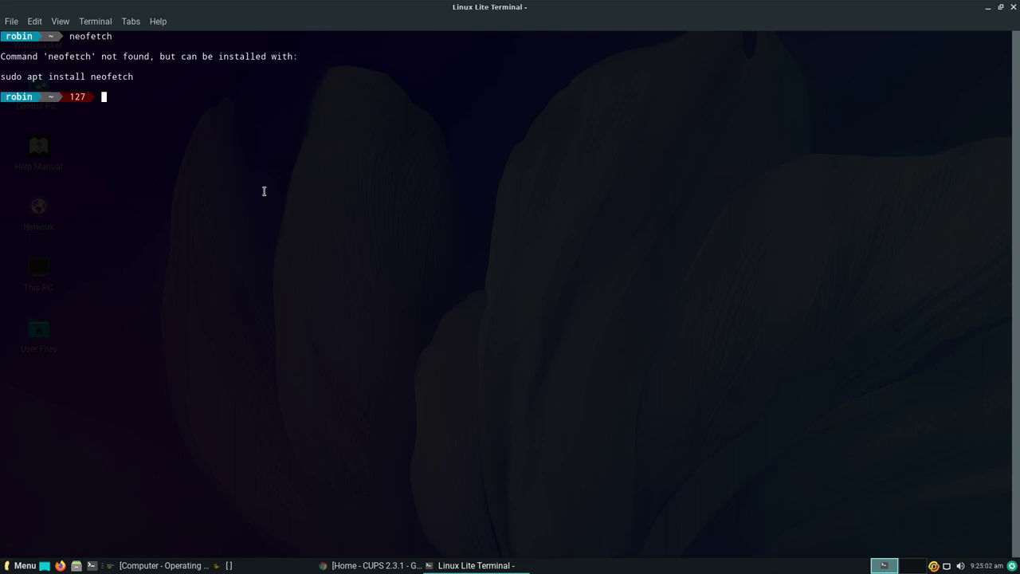
type("sudo apt install neofetch")
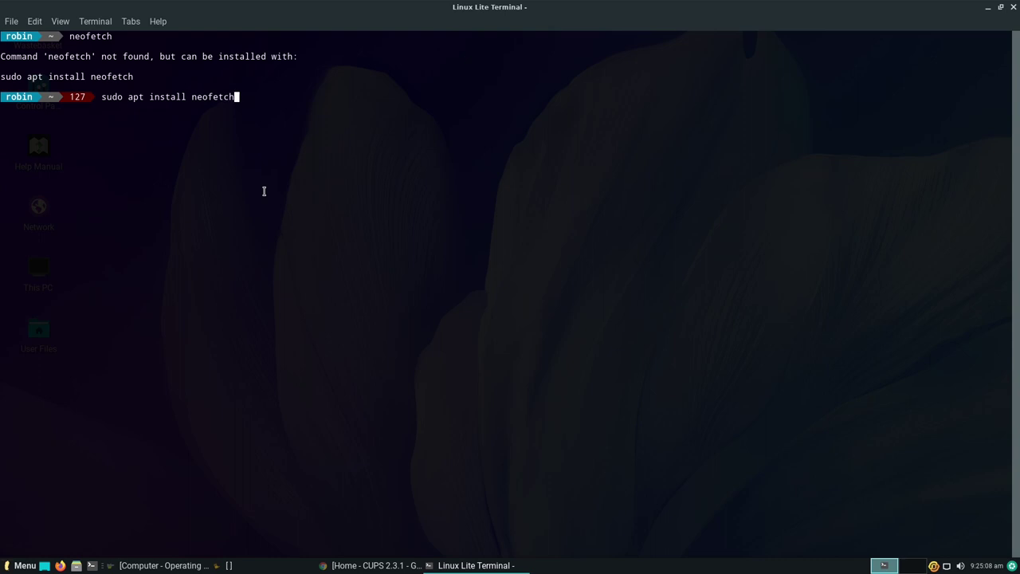
key("Return")
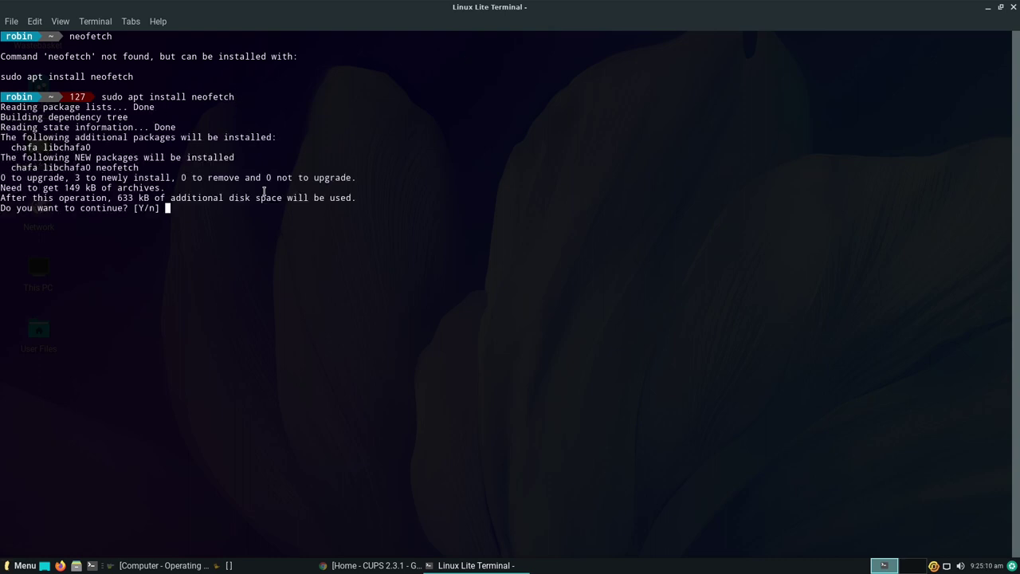
type("y")
key("Return")
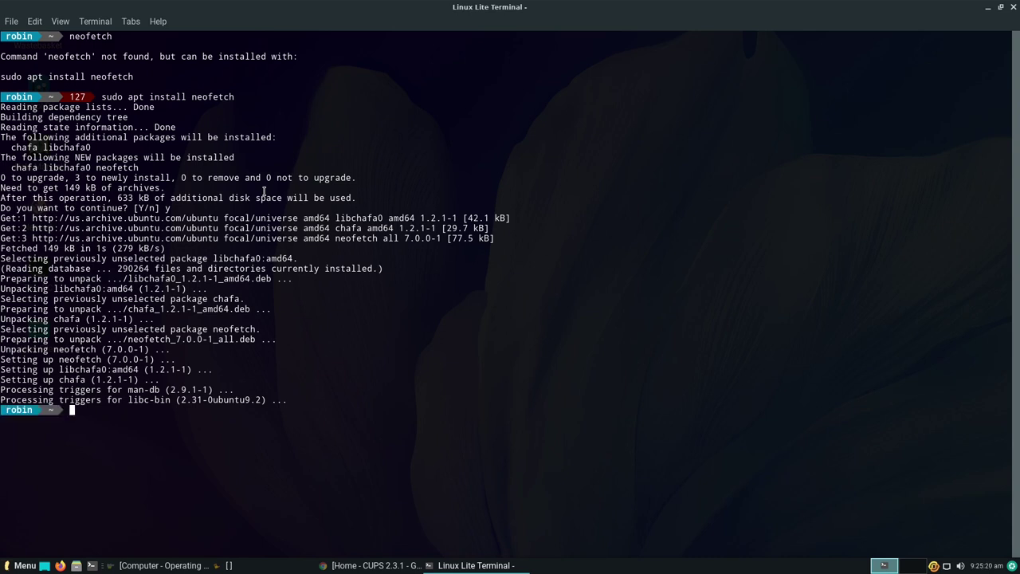
- Run neofetch in a cleared terminal, highlight the DE and WM lines, and close the terminal
type("clear")
key("Return")
type("neofetch")
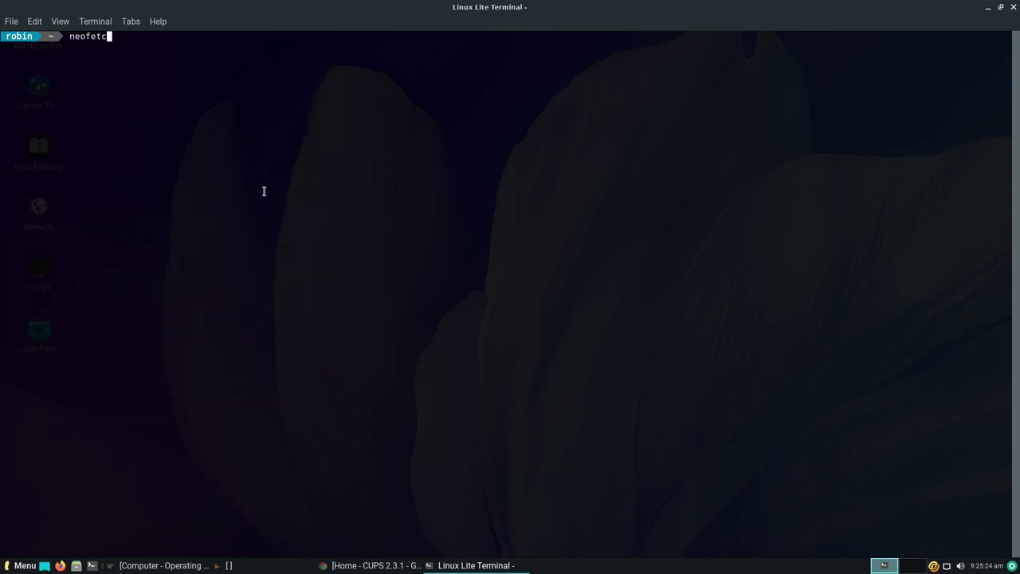
key("Return")
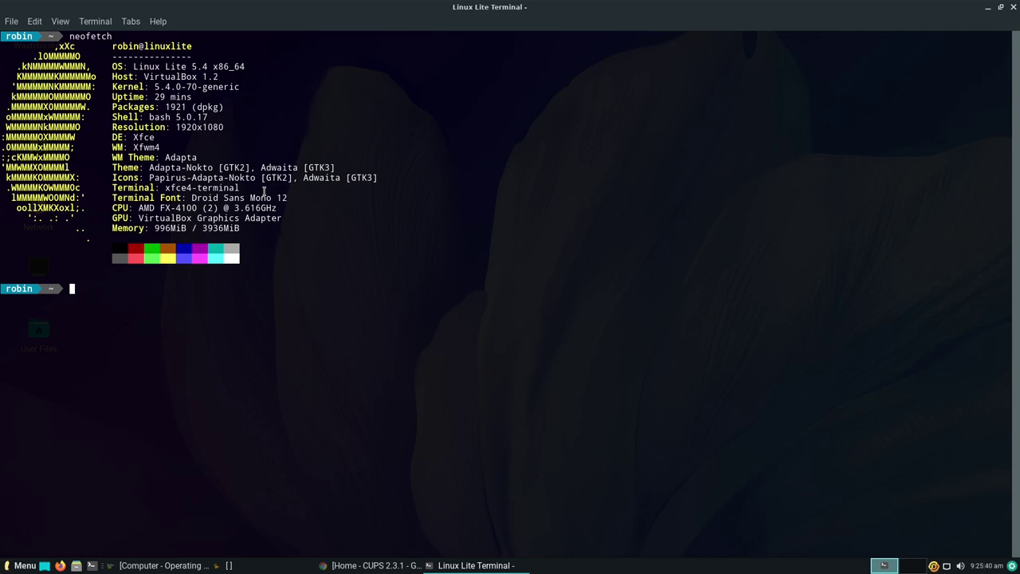
left_click_drag(169, 127, 111, 137)
left_click(164, 147)
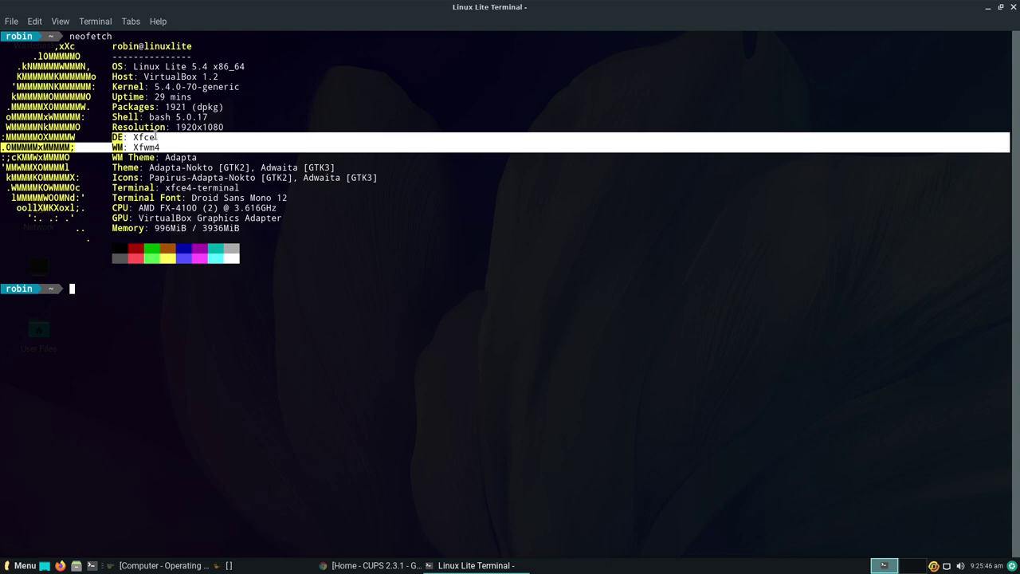
left_click(1012, 8)
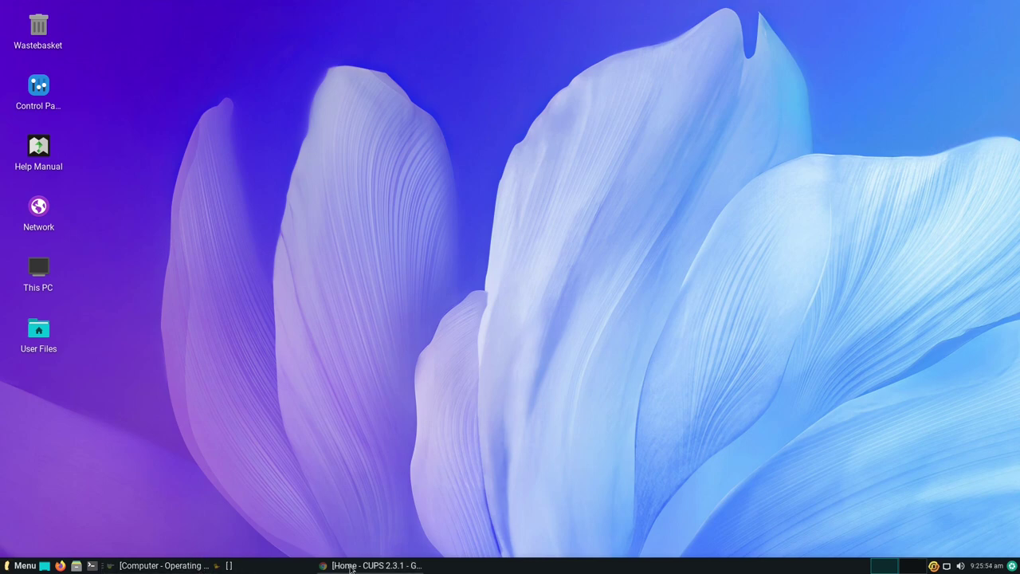
- Search the applications menu for "xfce" and look through the matching entries
left_click(24, 566)
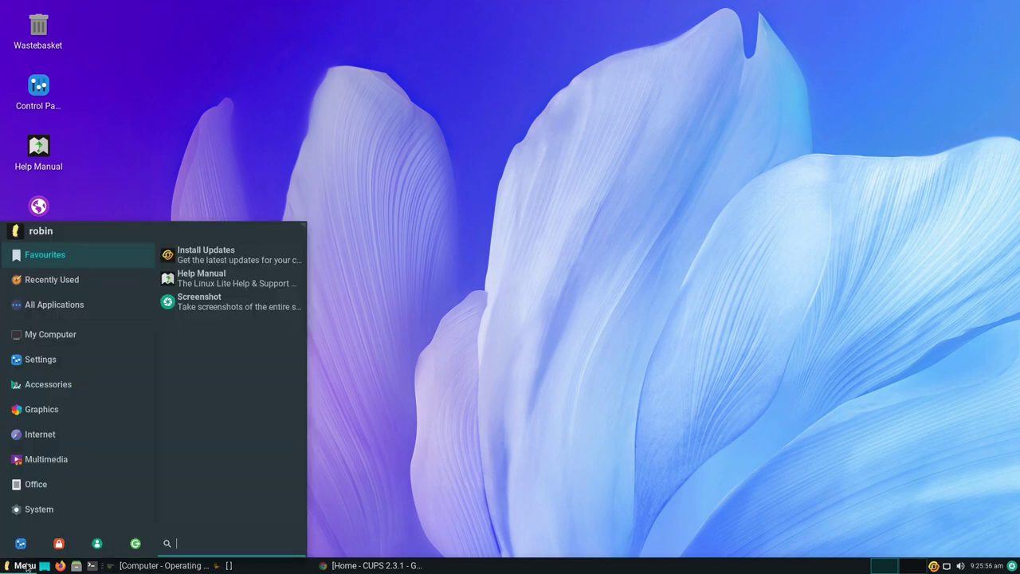
type("system")
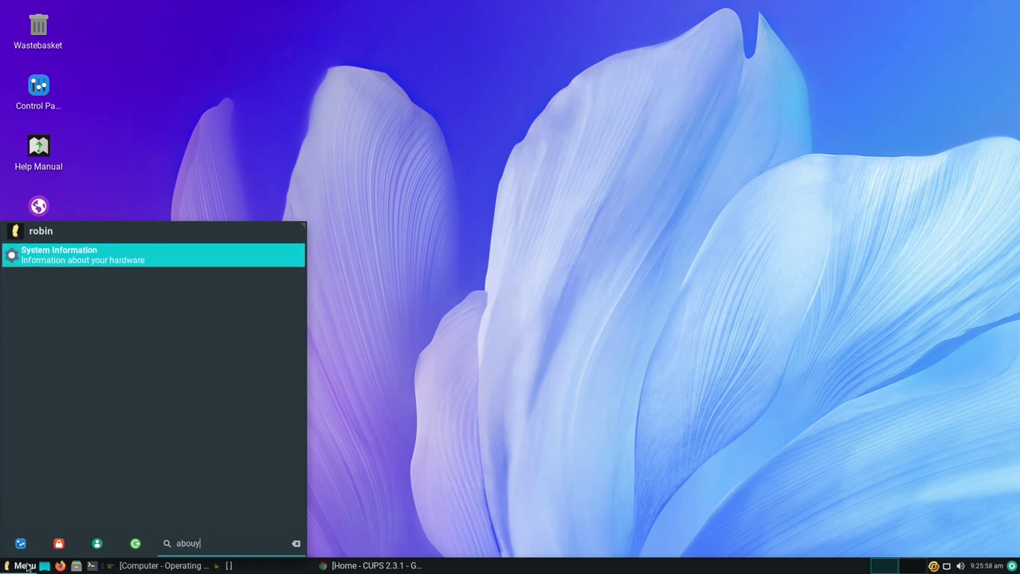
key("BackSpace")
key("BackSpace")
key("BackSpace")
key("BackSpace")
key("BackSpace")
key("BackSpace")
type("xfce")
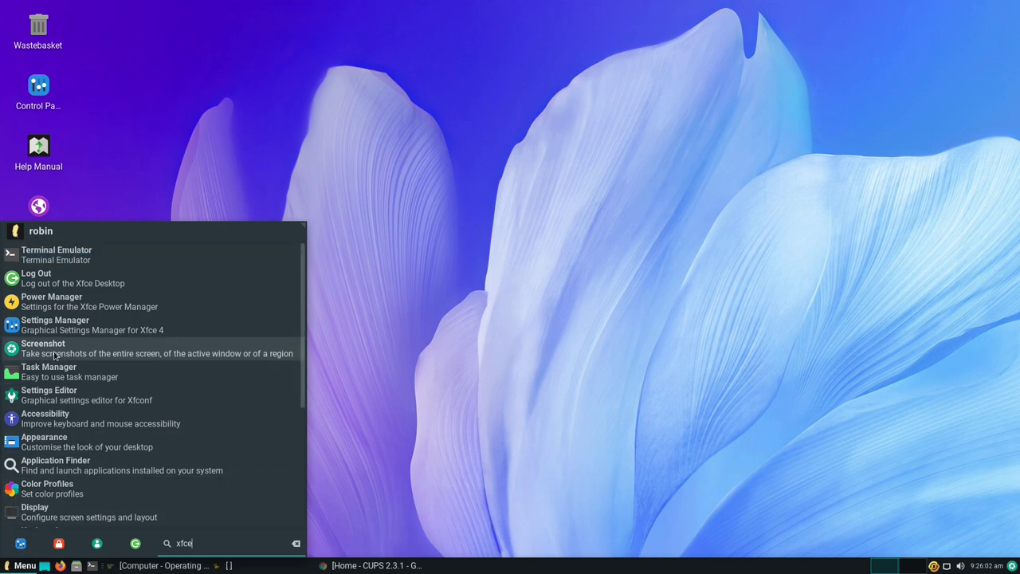
scroll(95, 422, "down", 5)
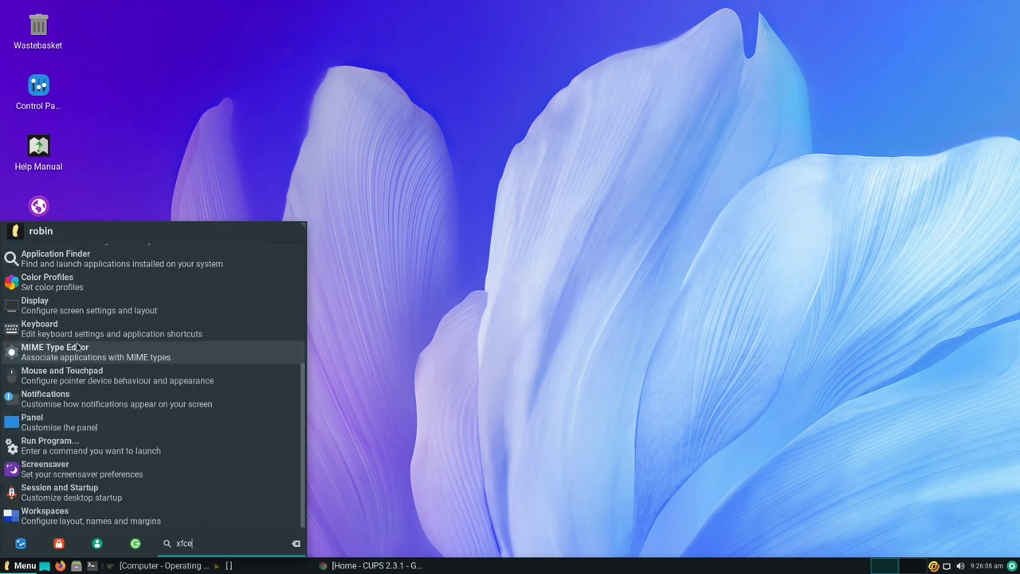
scroll(77, 342, "up", 3)
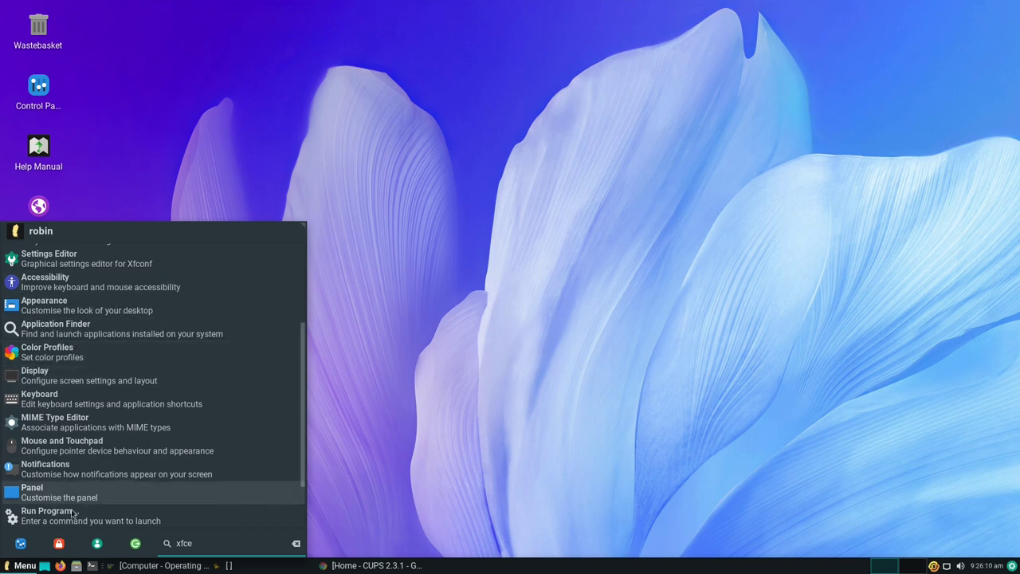
- Search the applications menu for "about", view the About Me profile details and close the Mugshot window
key("BackSpace")
key("BackSpace")
key("BackSpace")
key("BackSpace")
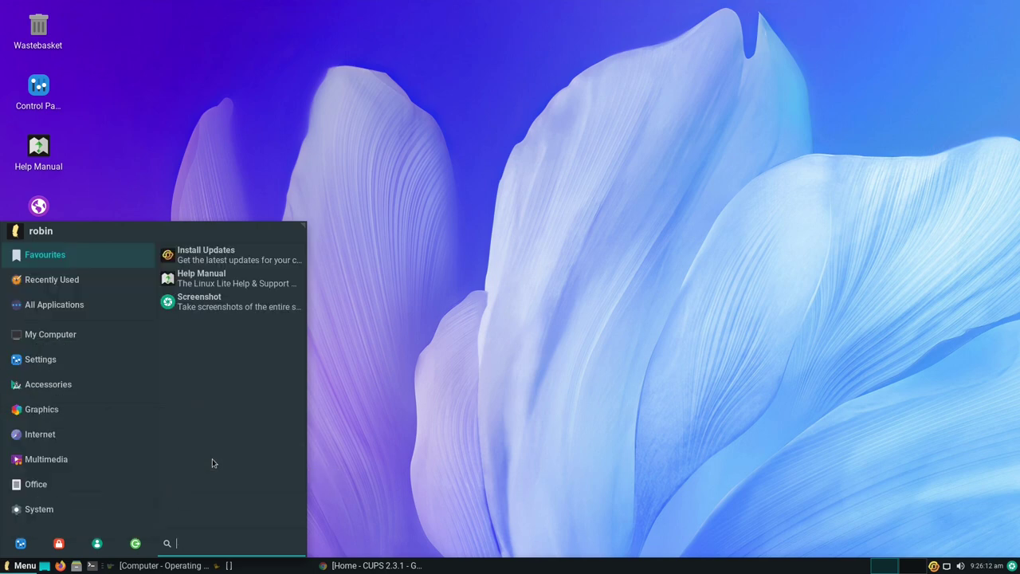
type("about")
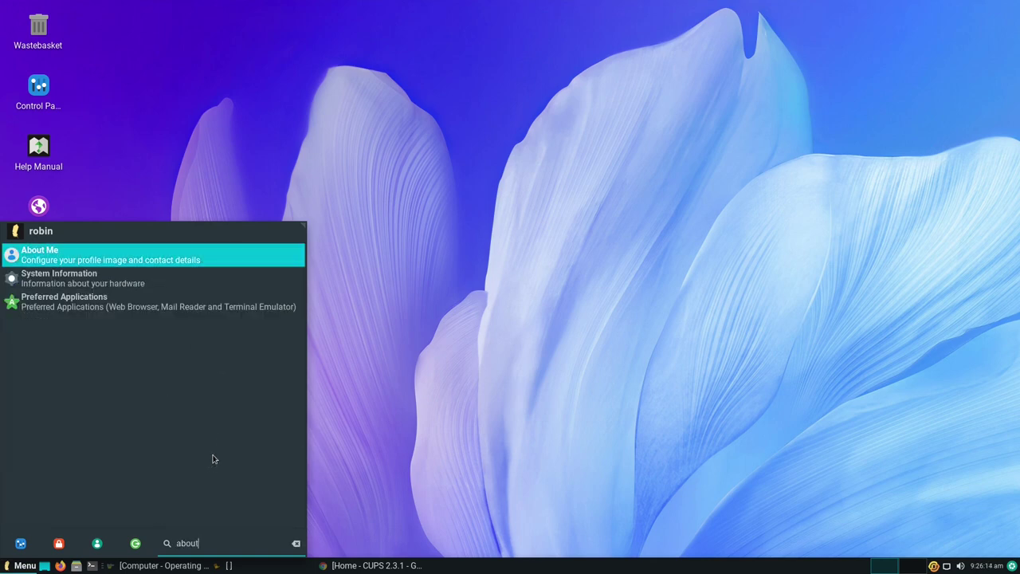
left_click(140, 261)
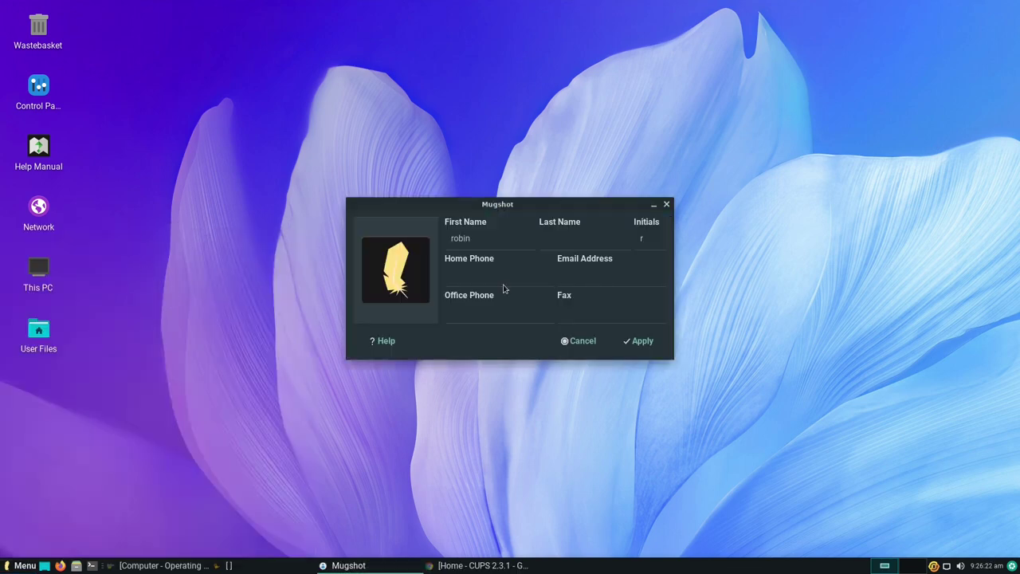
left_click(666, 204)
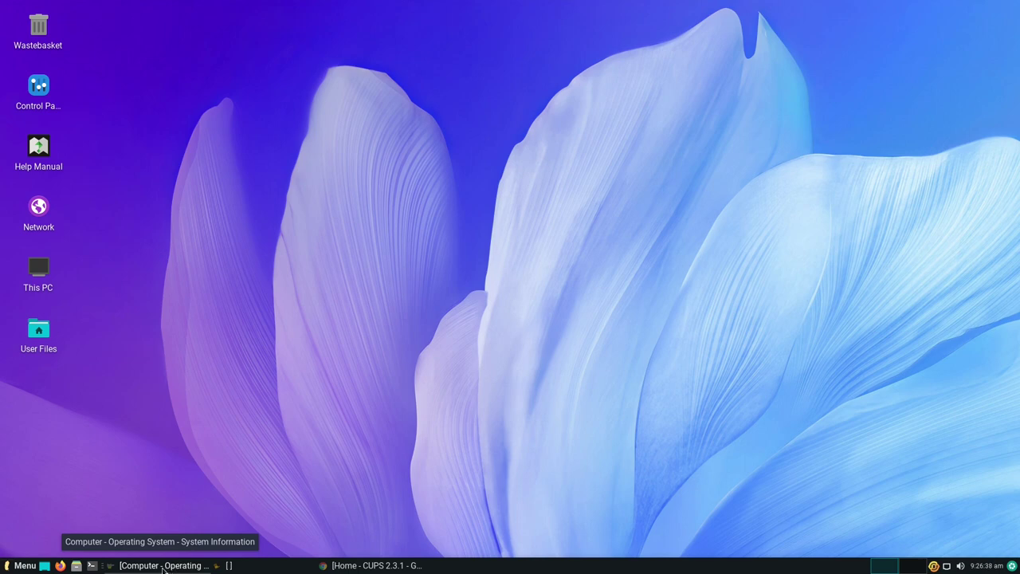
- Restore the Chrome window and inspect the package update indicator's preferences and available commands
left_click(385, 565)
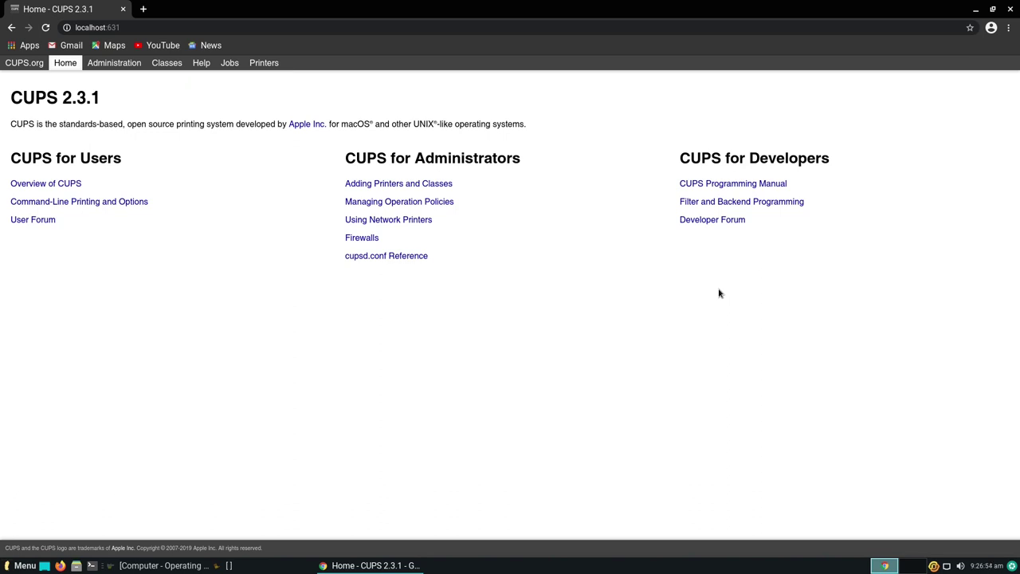
right_click(934, 566)
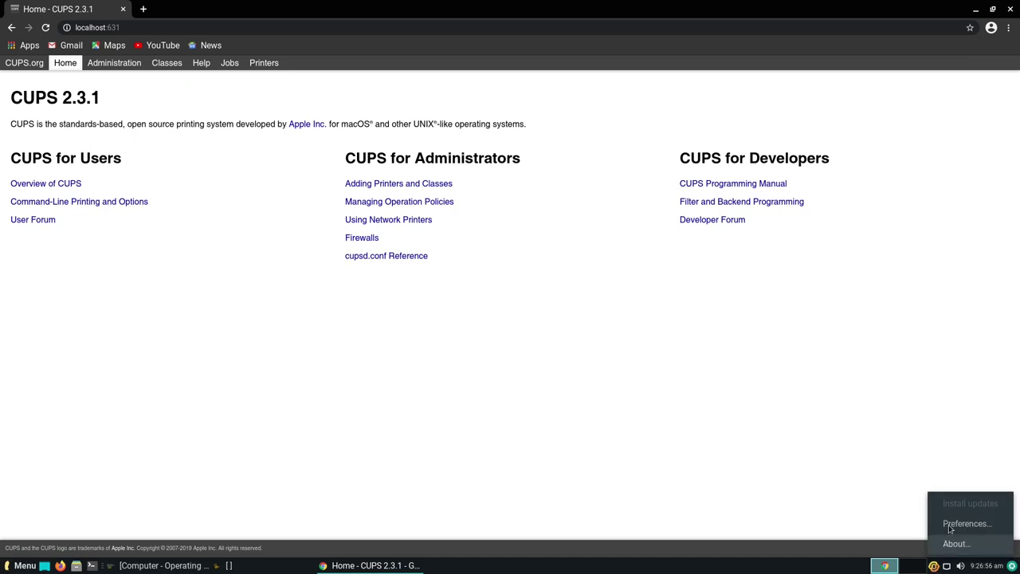
left_click(934, 566)
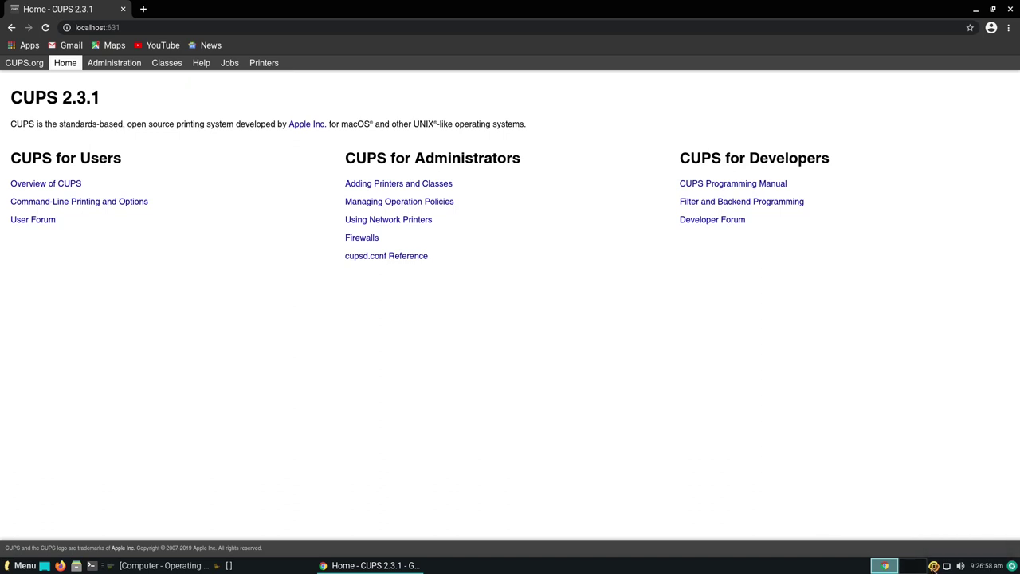
right_click(934, 566)
left_click(938, 520)
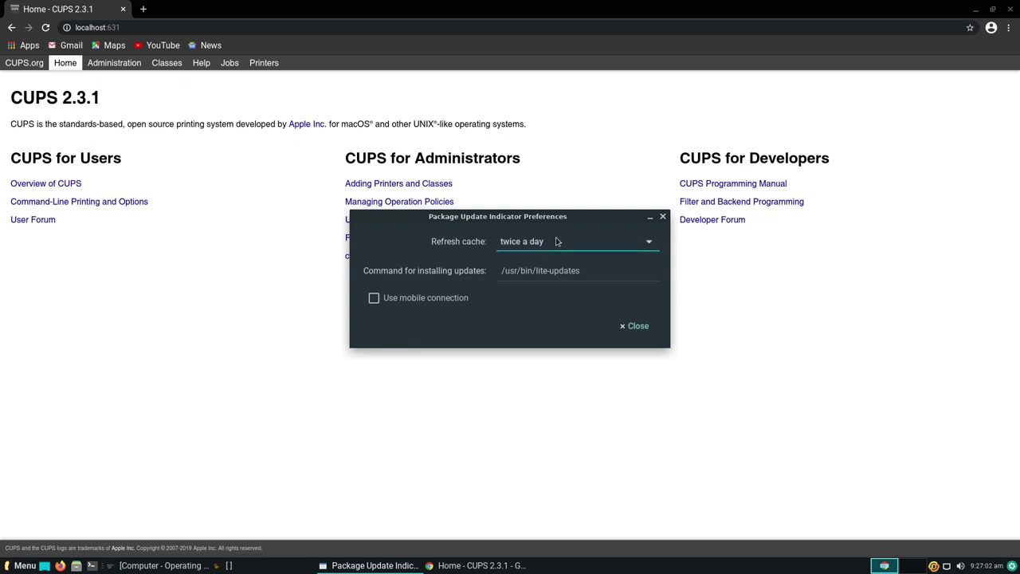
left_click(644, 327)
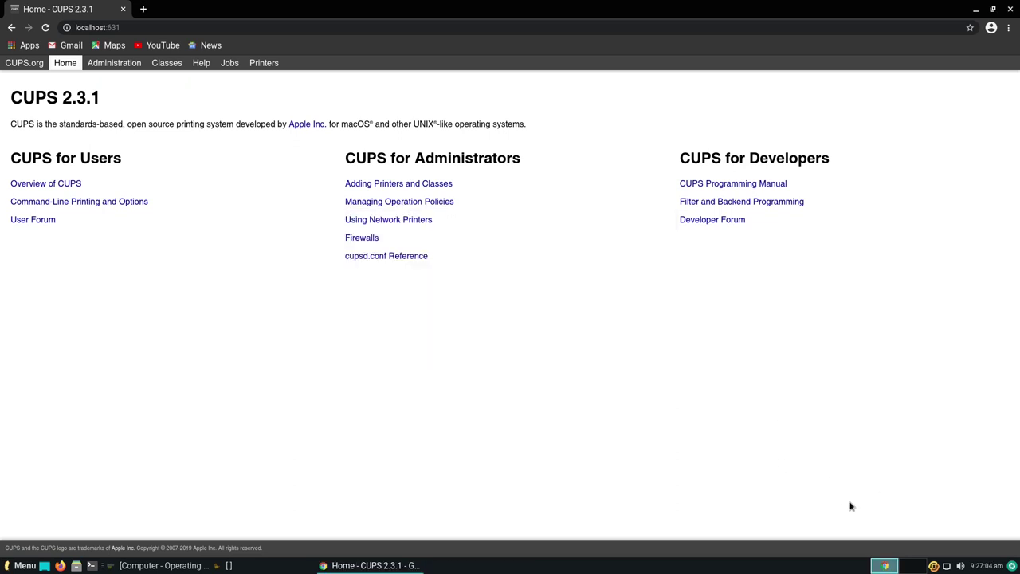
right_click(934, 566)
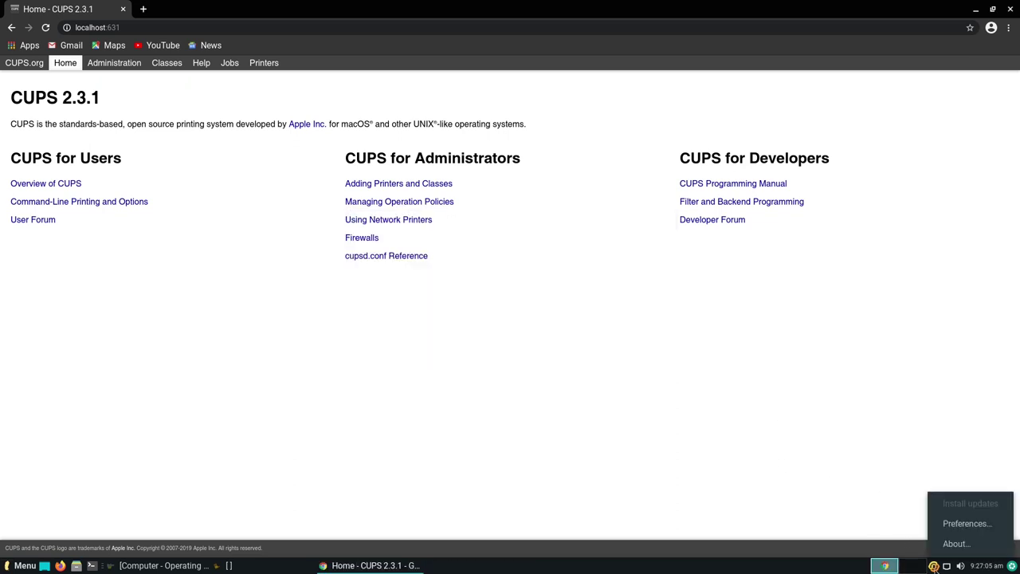
left_click(827, 471)
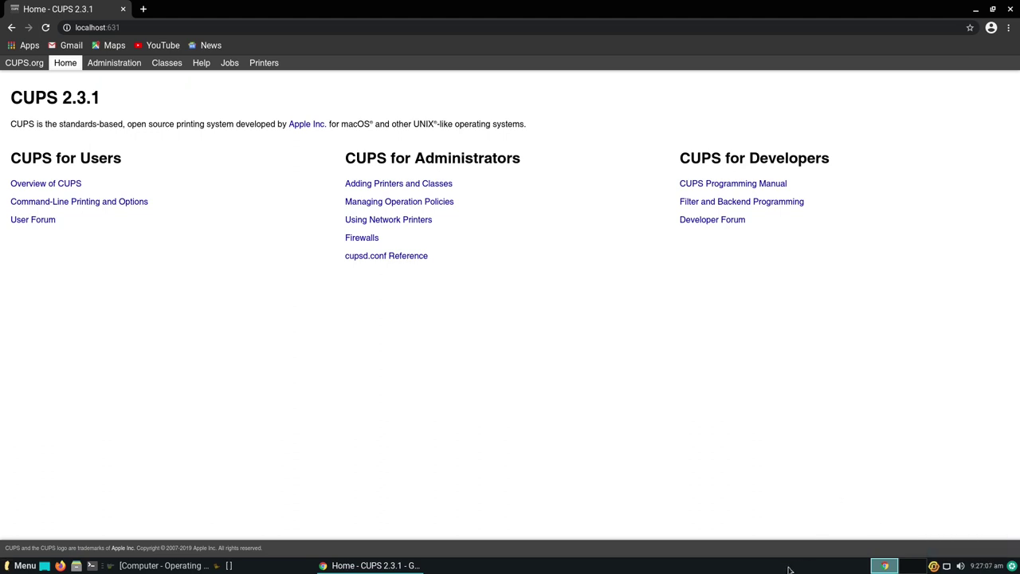
- Search the panel's new items for "weather" and close the Add New Items window
right_click(559, 568)
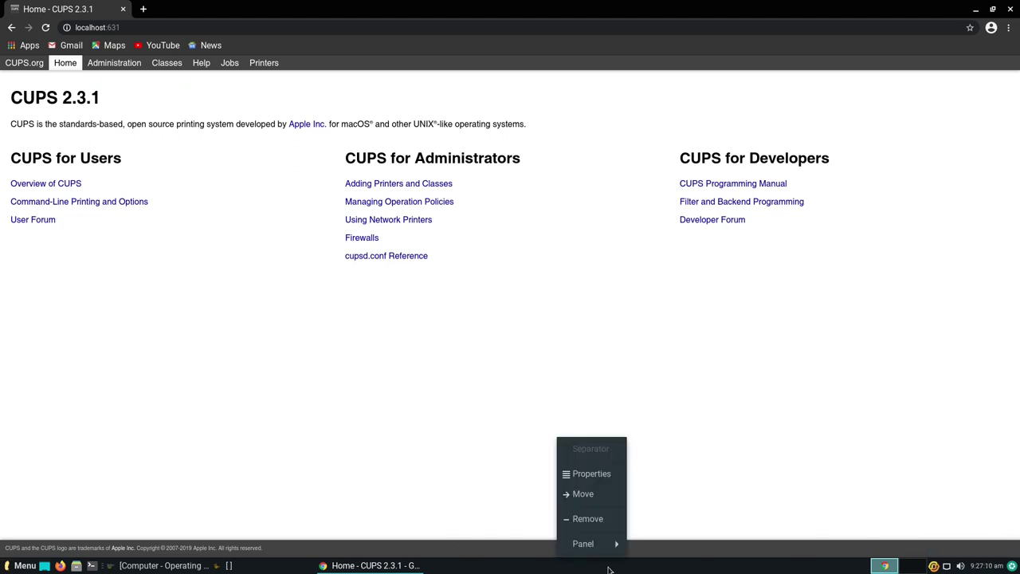
mouse_move(609, 543)
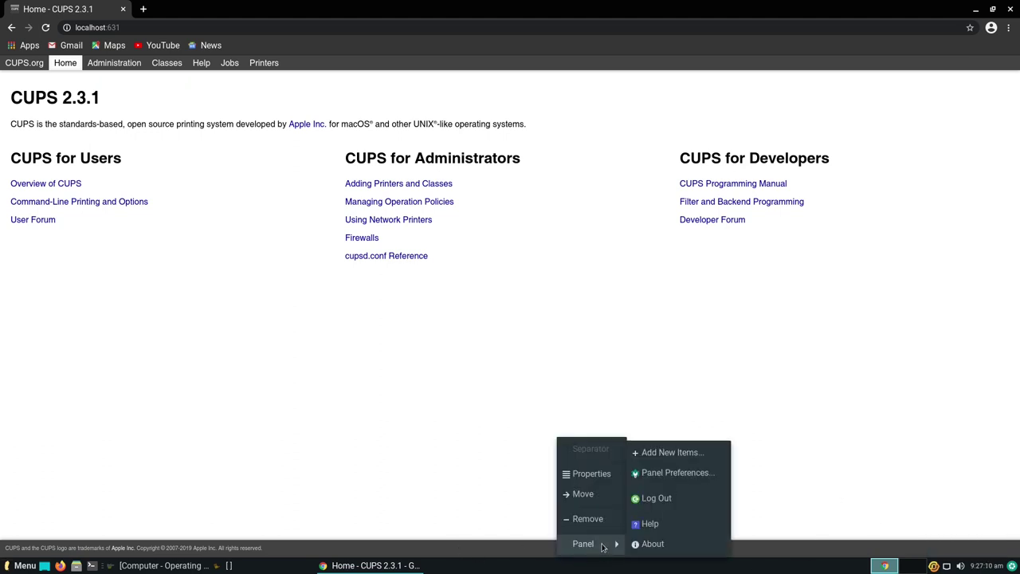
left_click(697, 458)
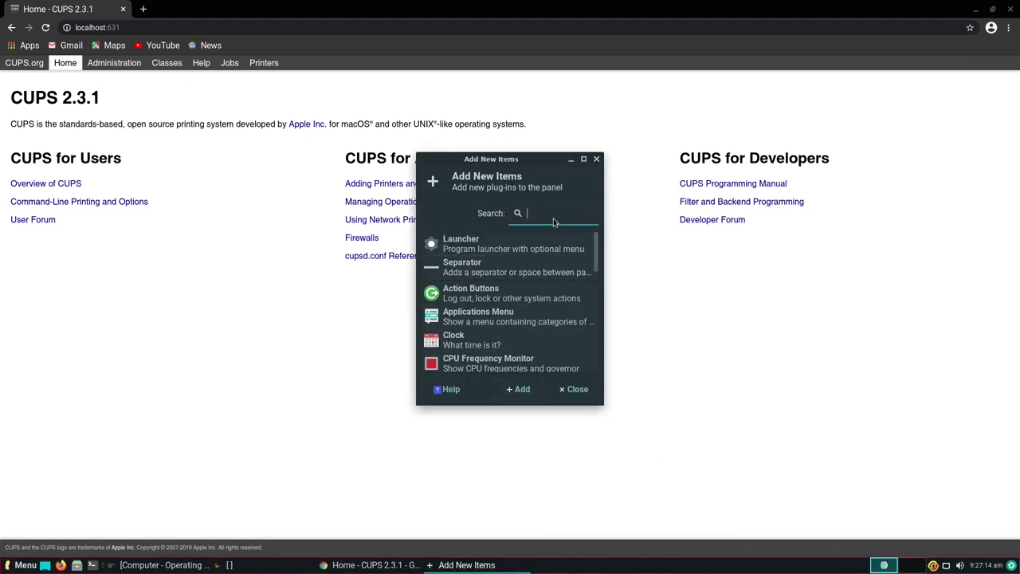
type("weather")
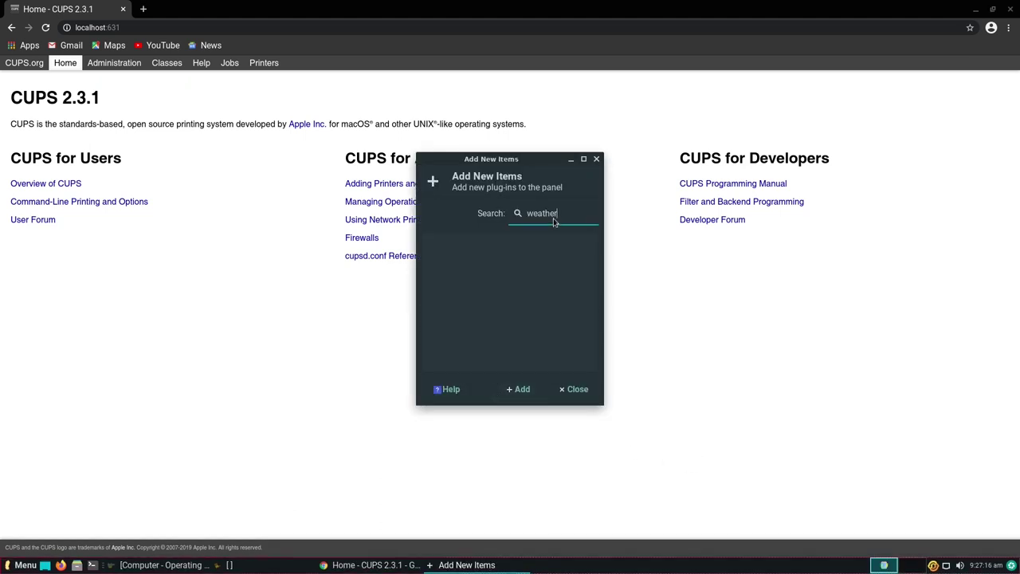
double_click(561, 212)
left_click(574, 389)
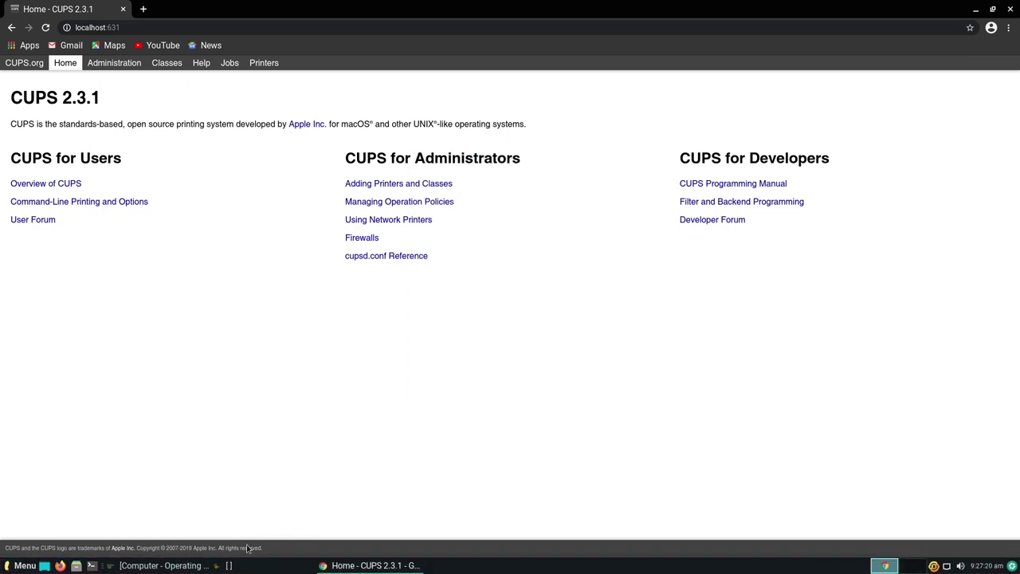
- Install the xfce4-goodies package with sudo apt in a terminal, entering the account password and accepting the installation, and close the terminal
key("ctrl+alt+t")
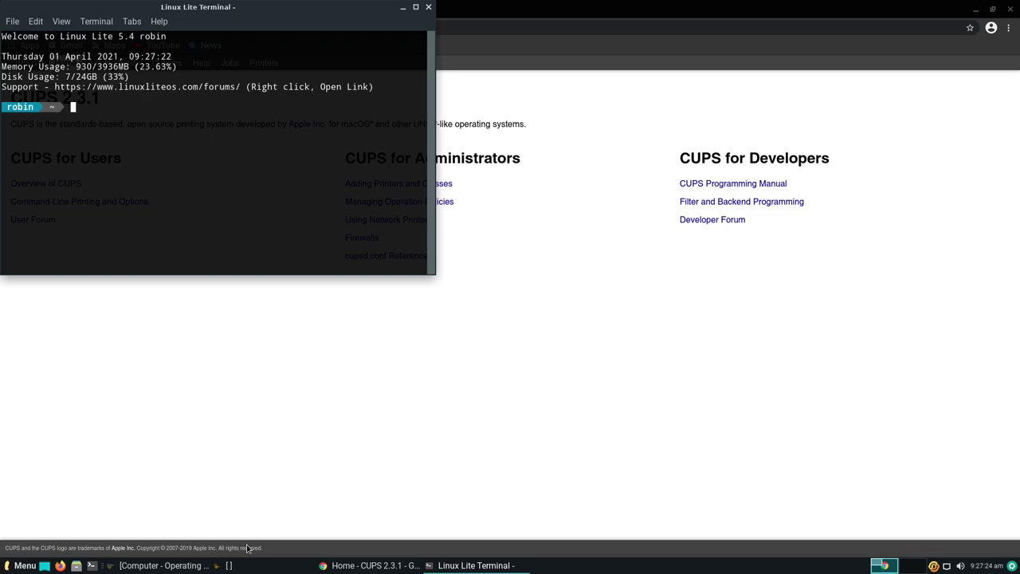
type("sudo apt install xfce4-goo")
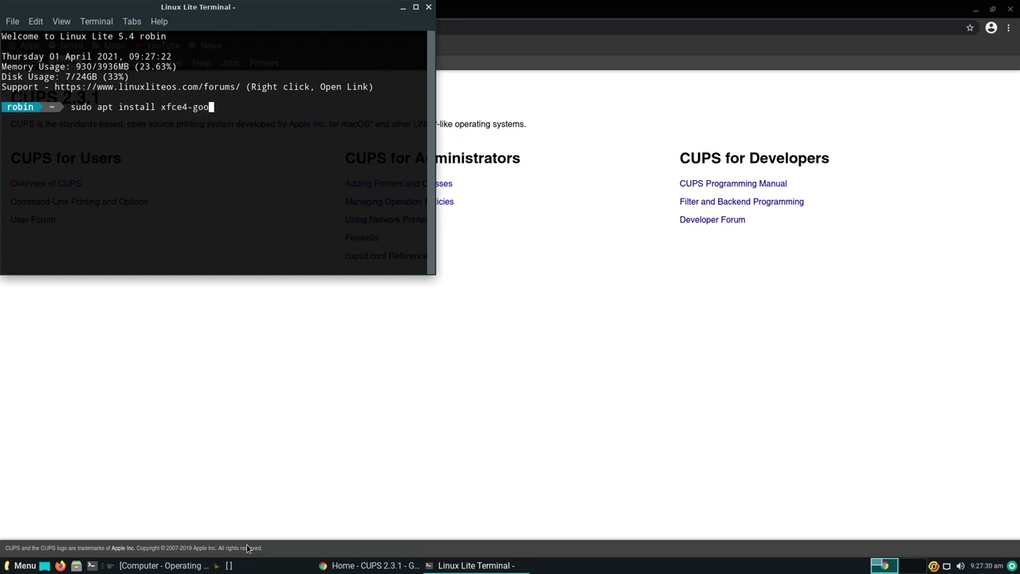
type("dies")
key("Return")
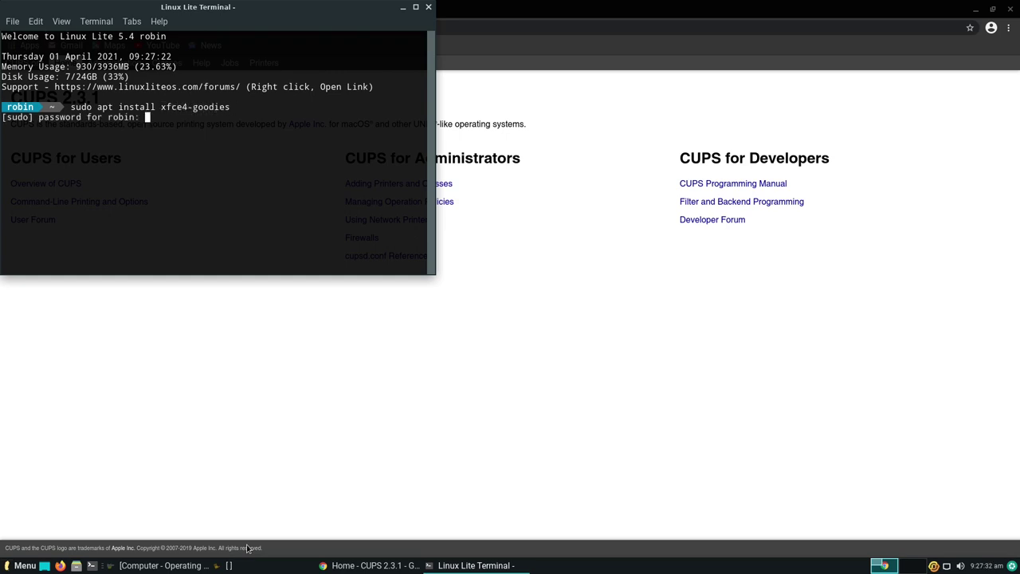
key("Return")
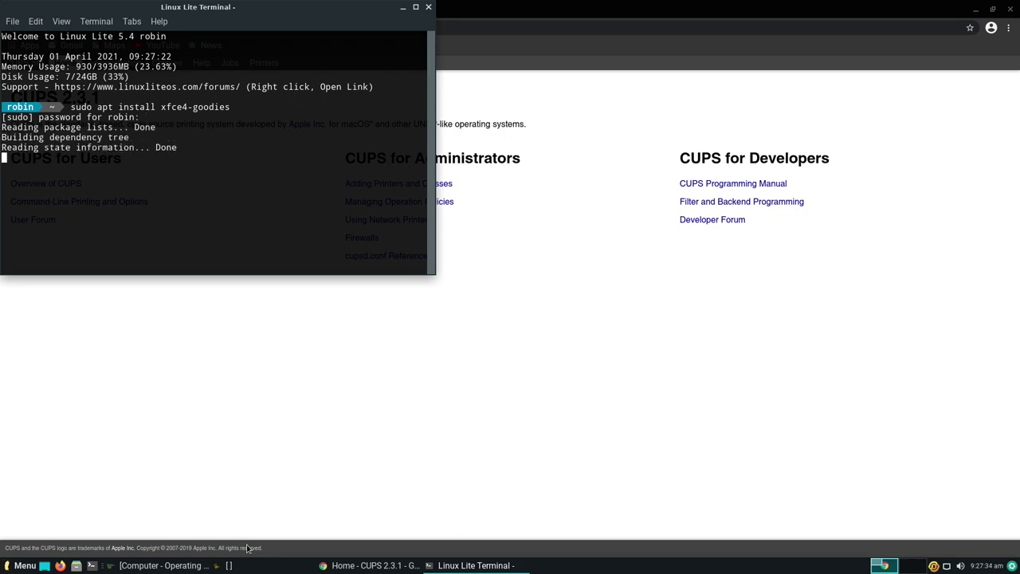
type("y")
key("Return")
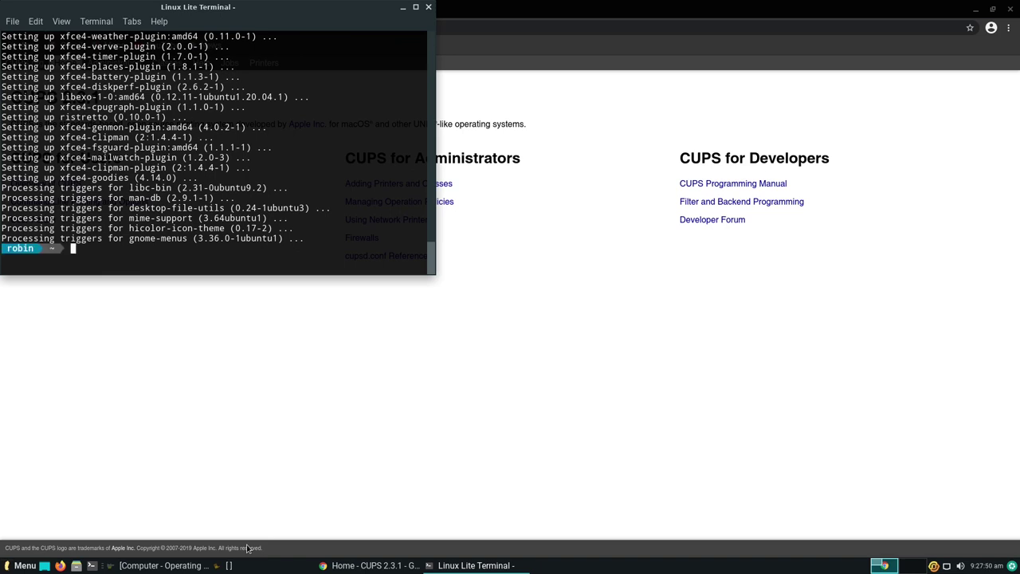
left_click(428, 7)
- Search the panel's new items for "weather" and add the Weather Update plug-in to the panel
right_click(612, 569)
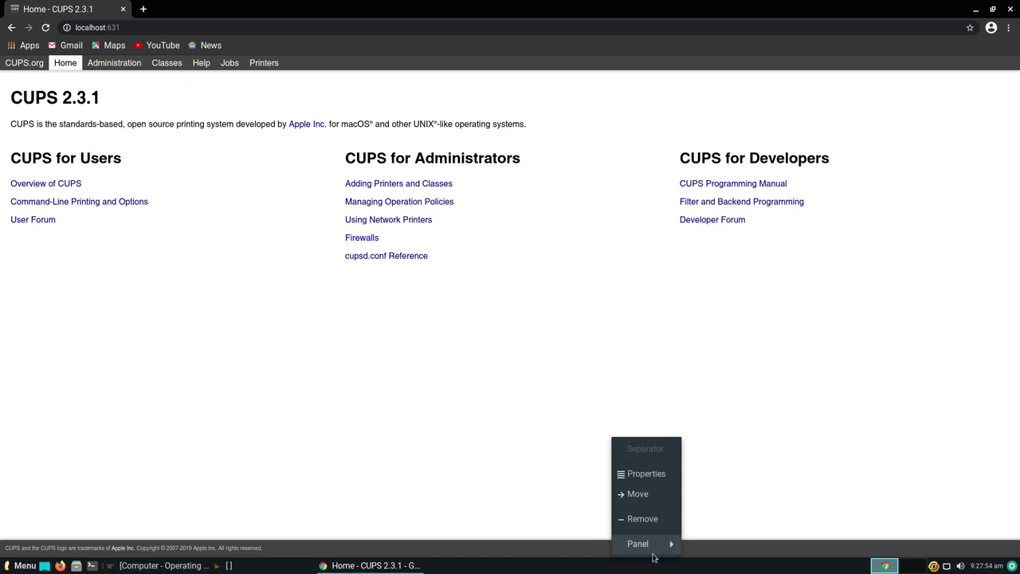
mouse_move(651, 548)
left_click(761, 459)
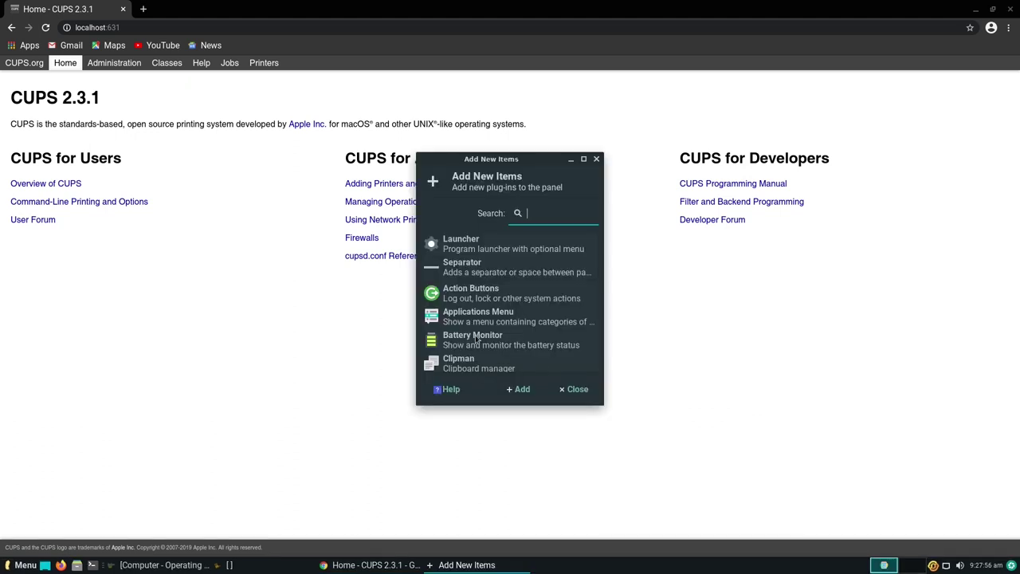
type("weather")
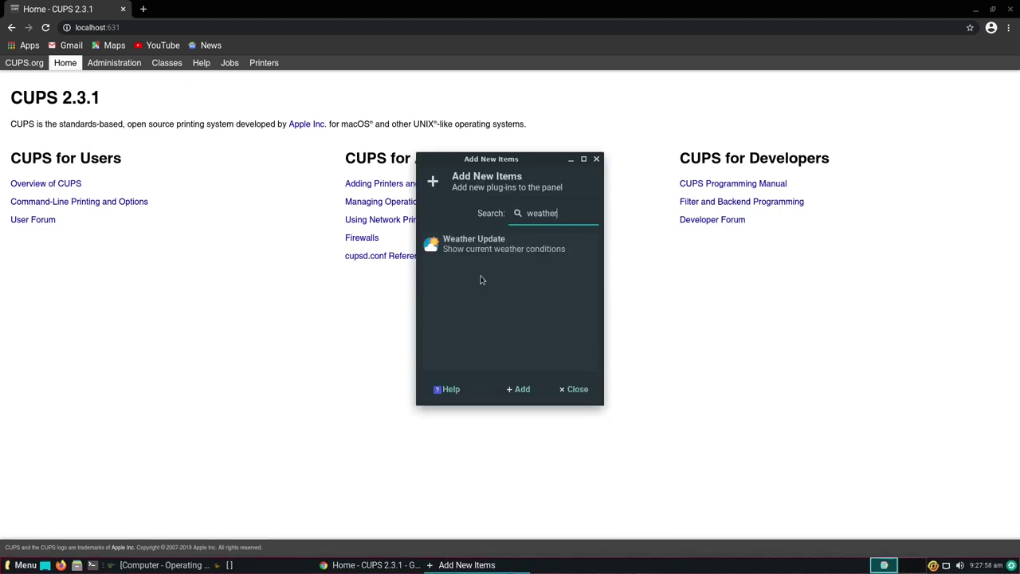
left_click(527, 252)
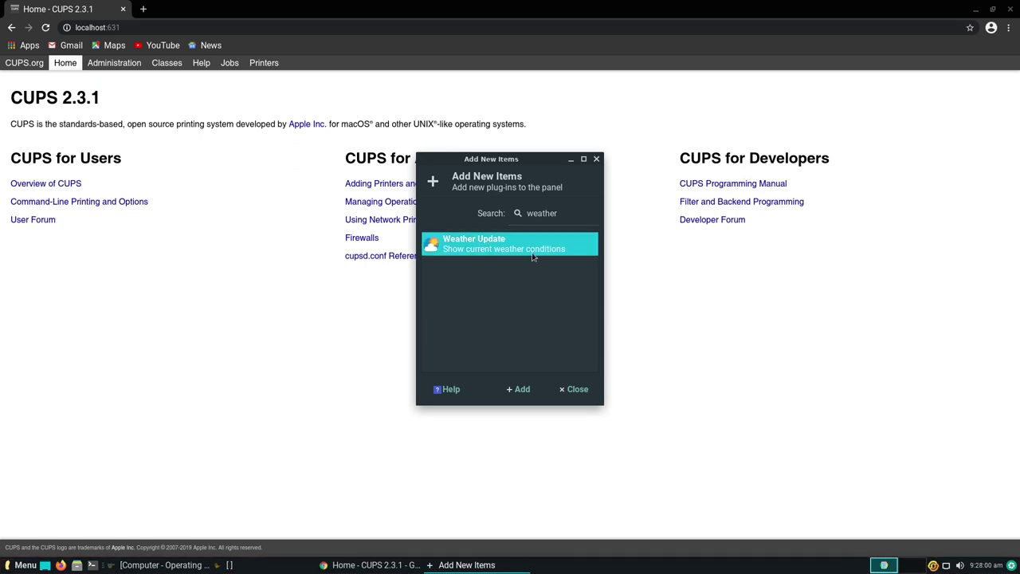
left_click(523, 390)
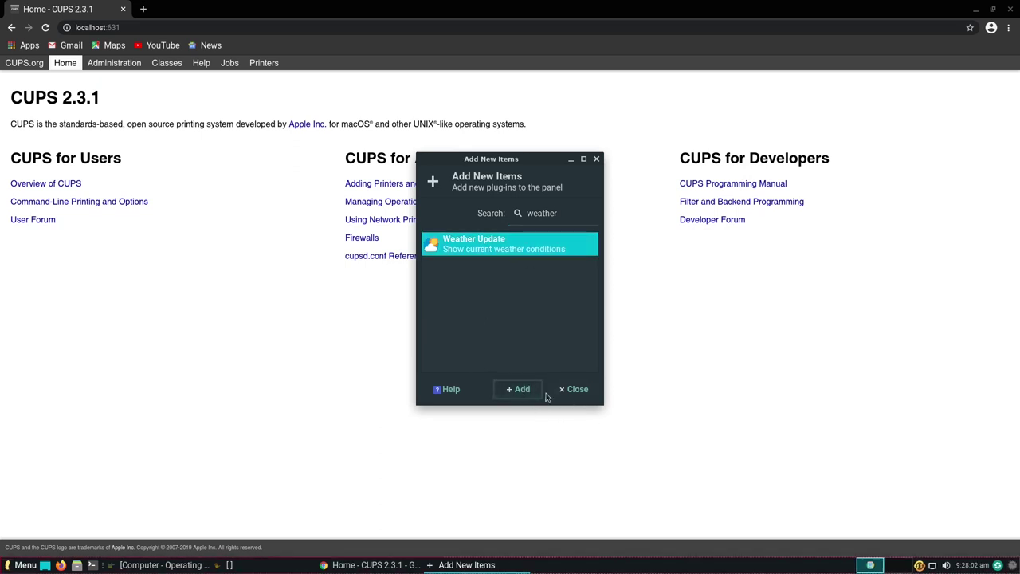
- Find the Show Desktop plug-in with the search "show deskt" and add it to the panel
left_click(541, 213)
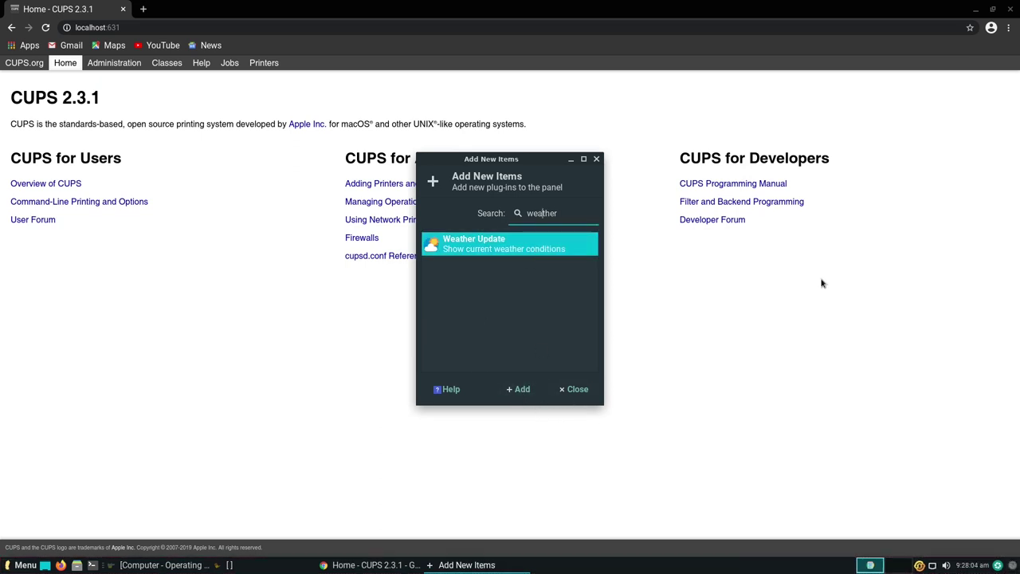
left_click_drag(561, 208, 436, 205)
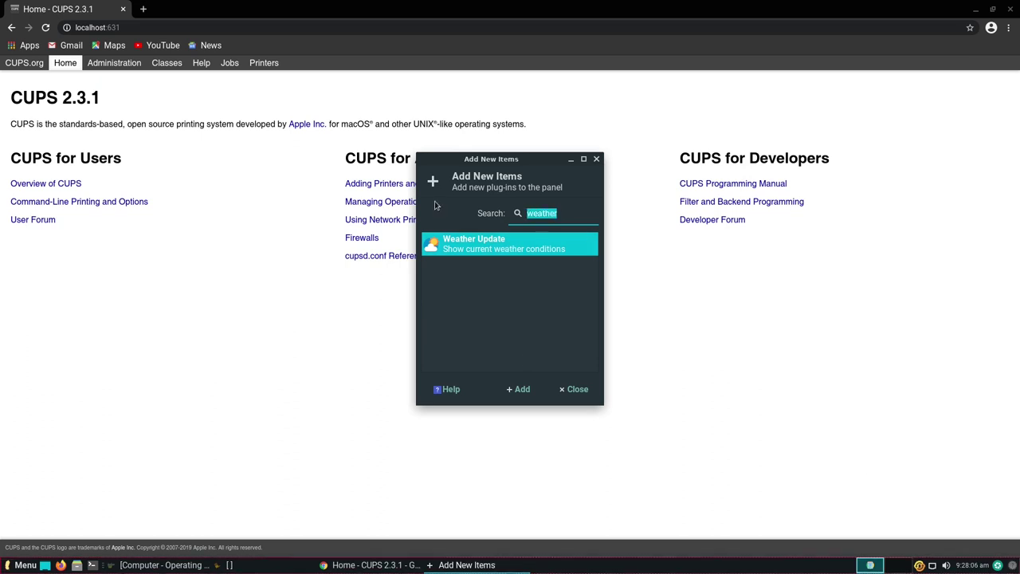
type("show")
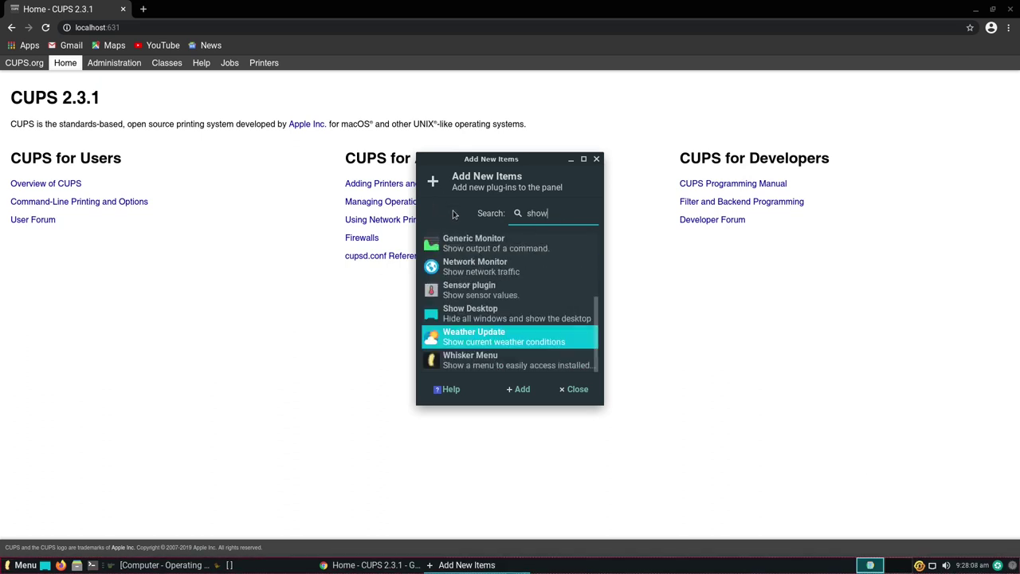
type(" deskt")
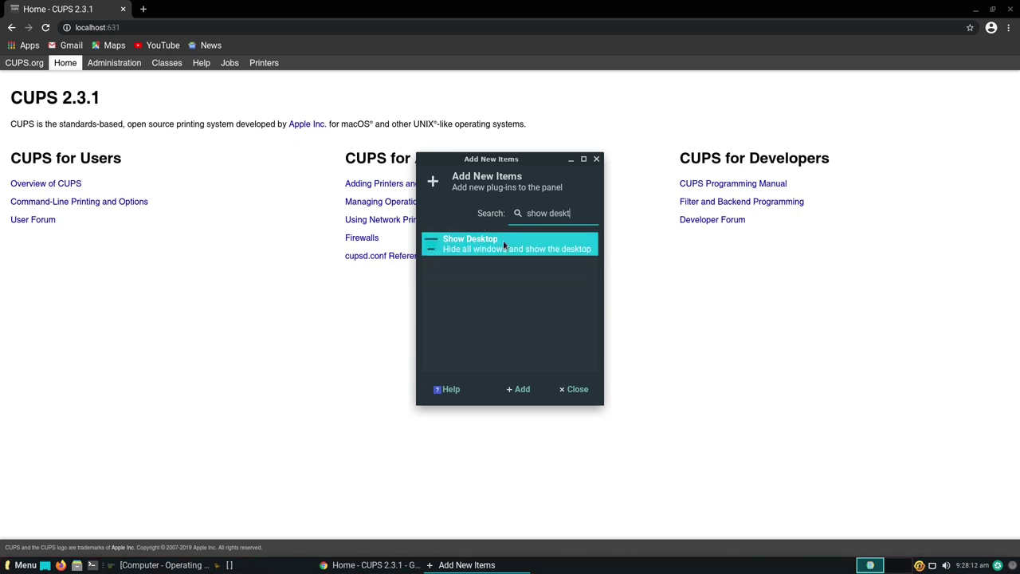
left_click(503, 241)
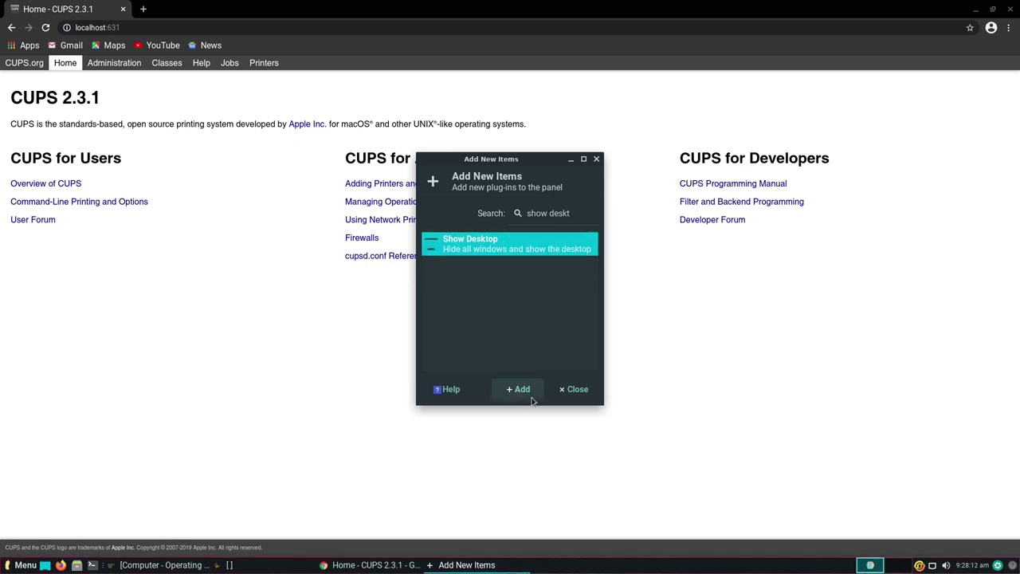
left_click(526, 389)
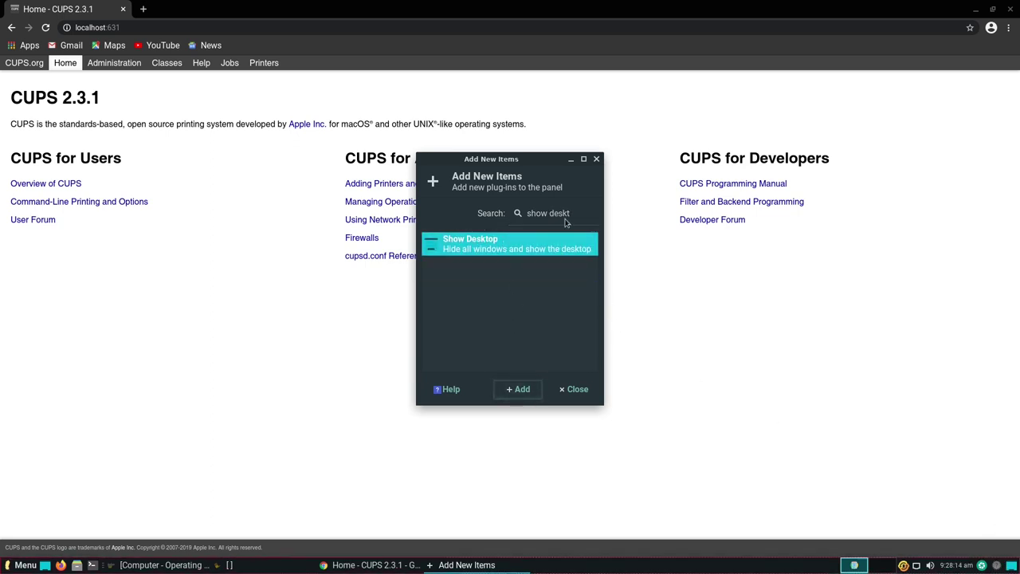
- Search the new items for "cpu", add the System Load Monitor plug-in to the panel and close the Add New Items window
key("Tab")
key("BackSpace")
type("senb")
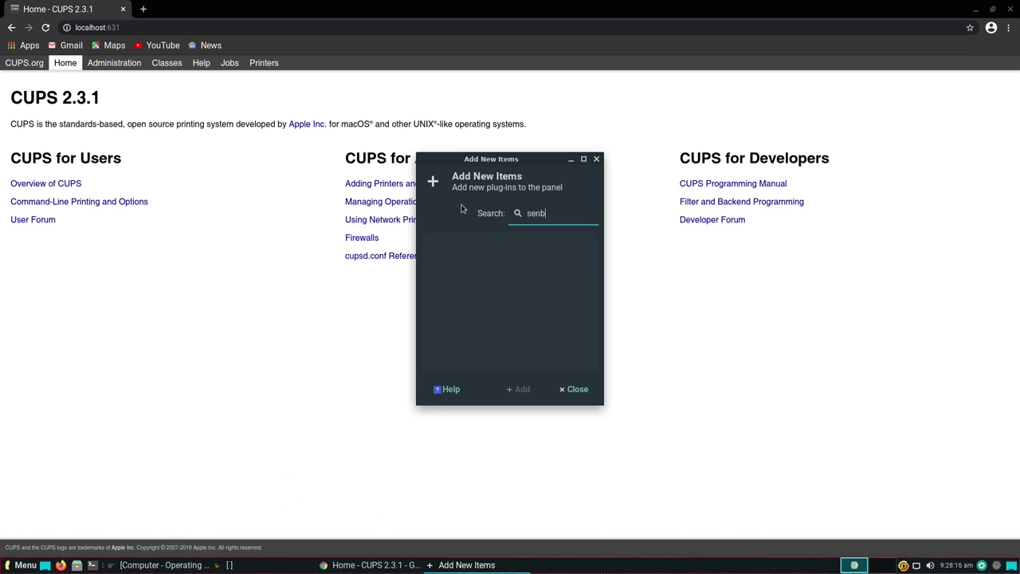
key("BackSpace")
key("BackSpace")
key("BackSpace")
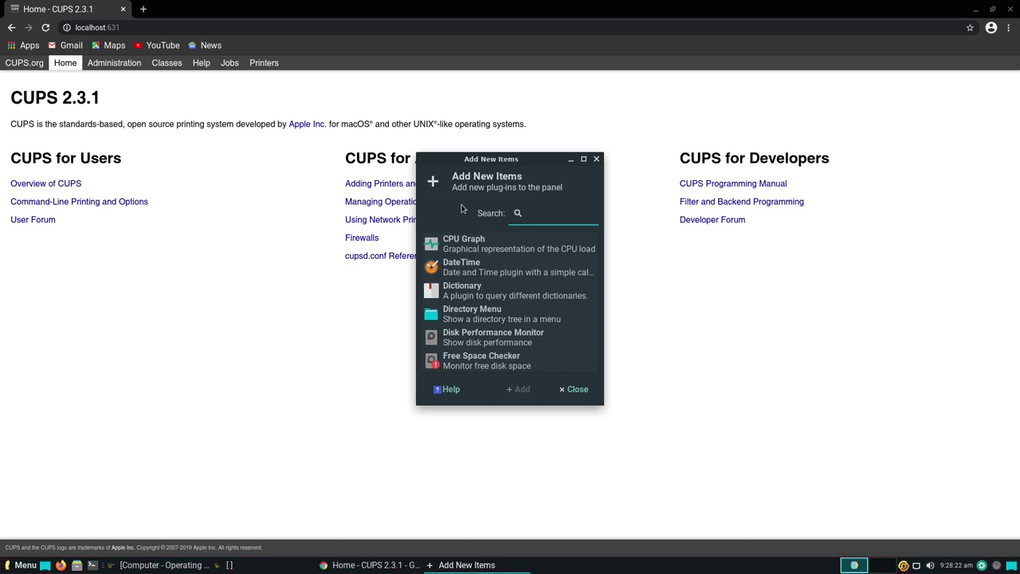
type("cpu")
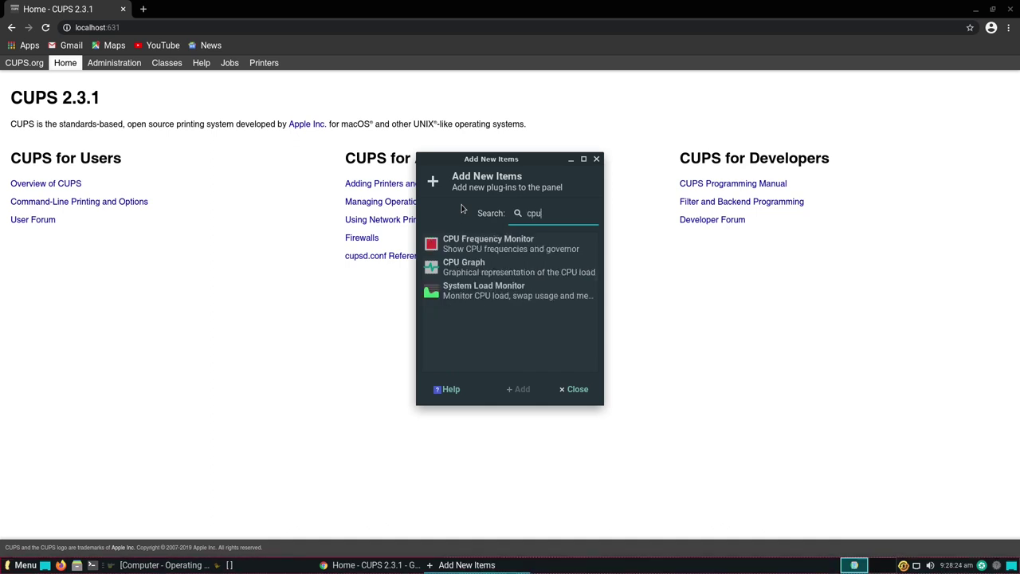
left_click(514, 293)
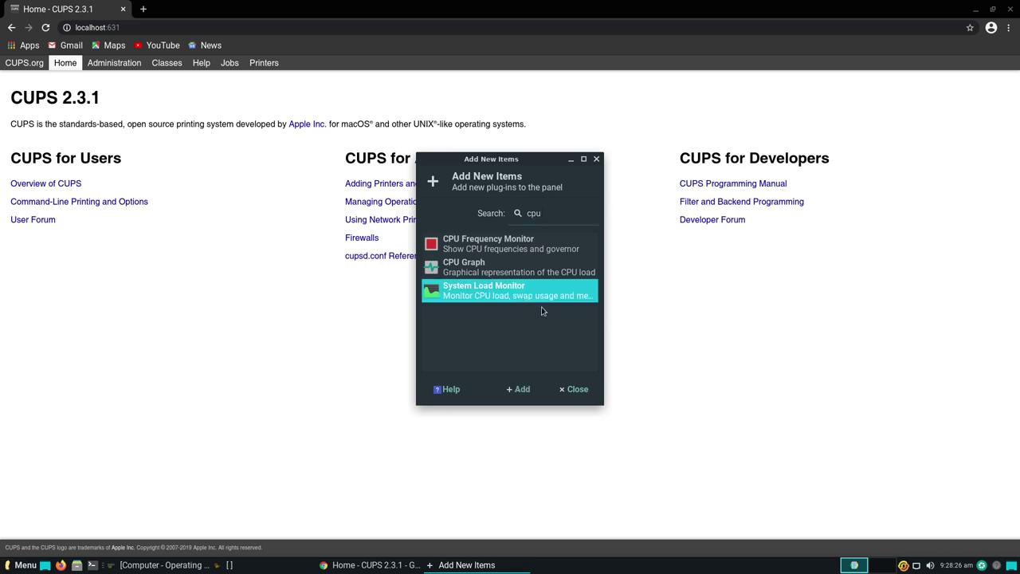
left_click(519, 389)
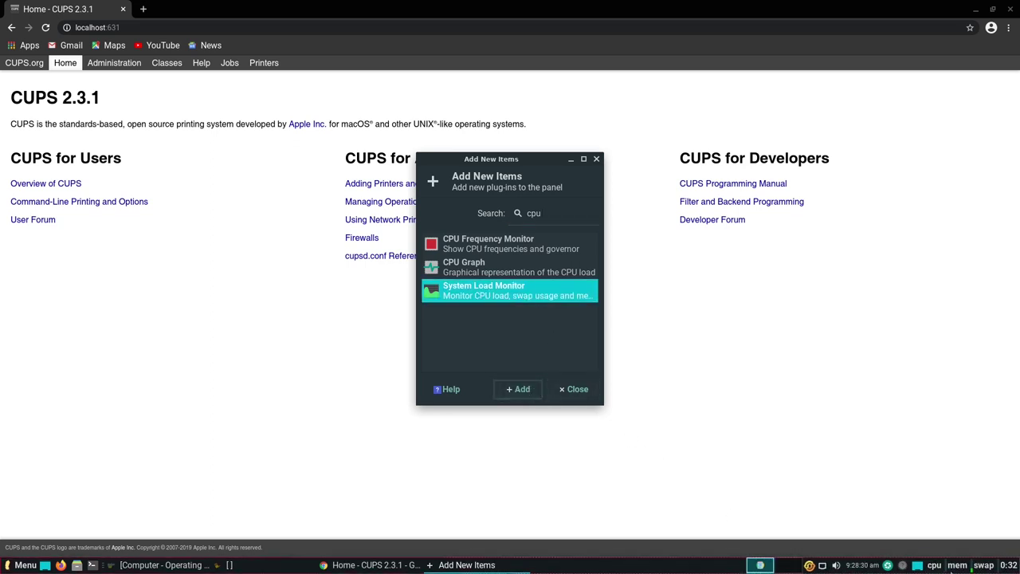
left_click(549, 392)
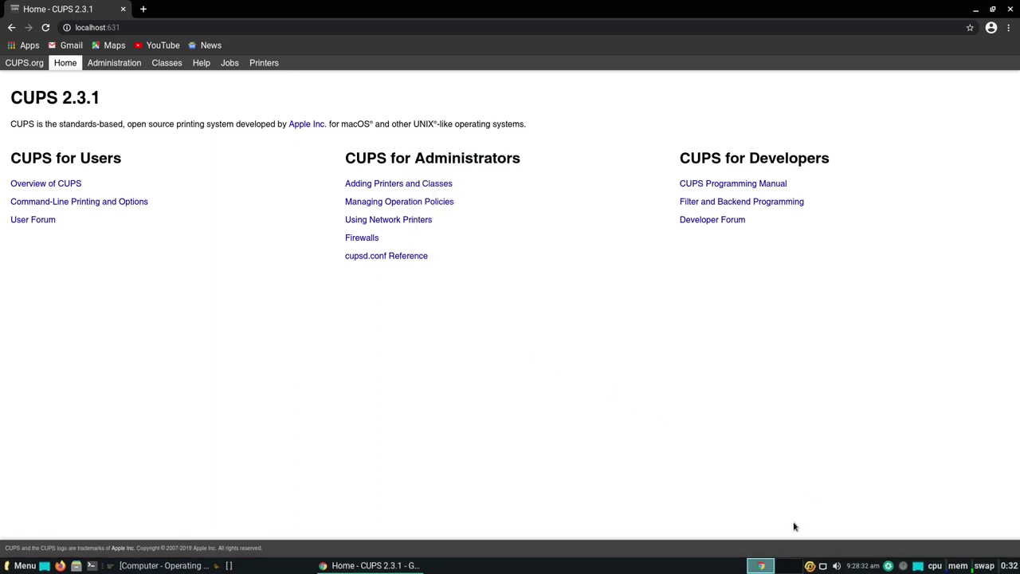
- In the preferences of Panel 1, move the System Load Monitor item up to just above Notification Area
right_click(647, 565)
mouse_move(690, 547)
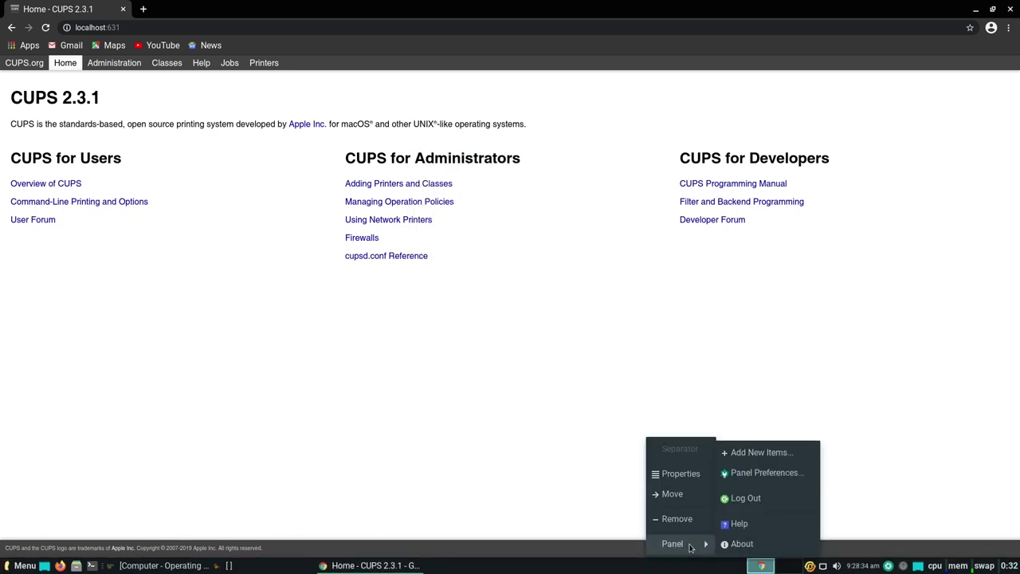
left_click(789, 473)
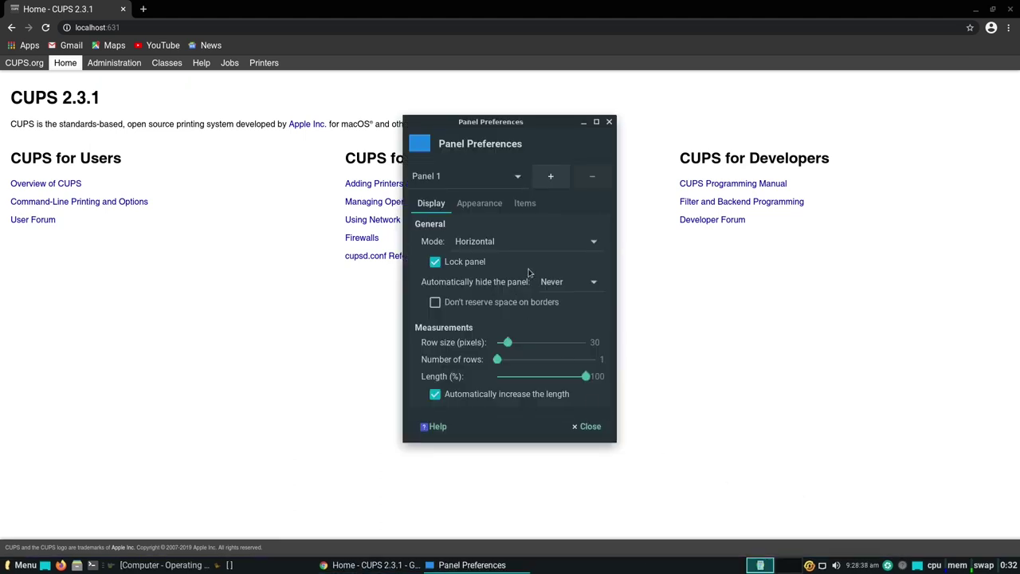
left_click(524, 203)
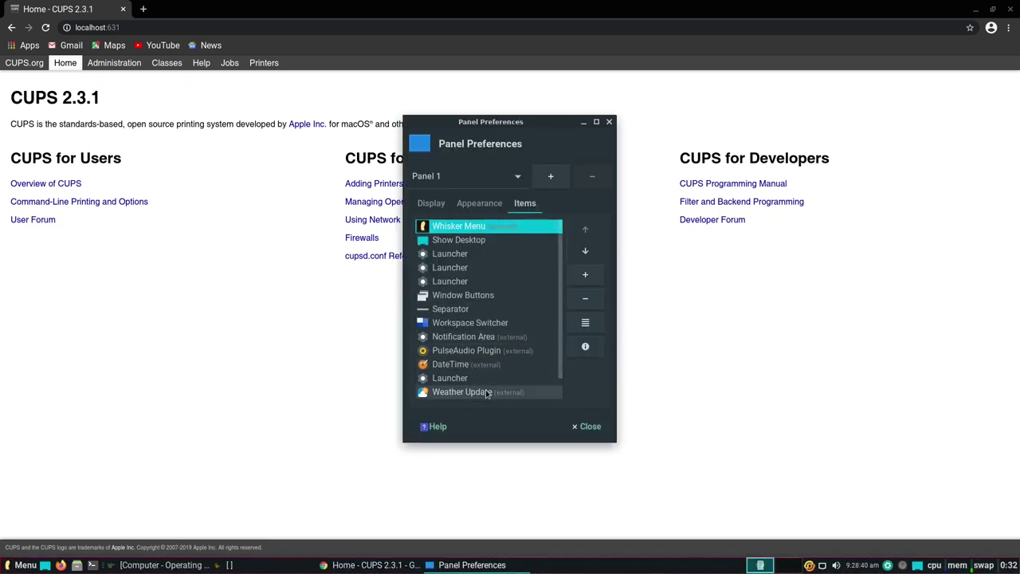
scroll(490, 395, "down", 1)
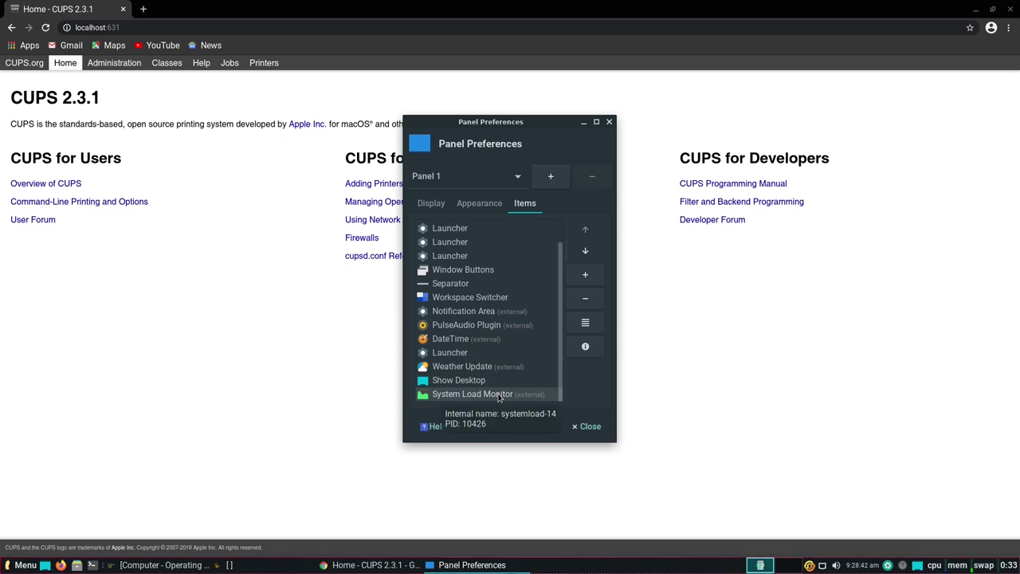
left_click(499, 395)
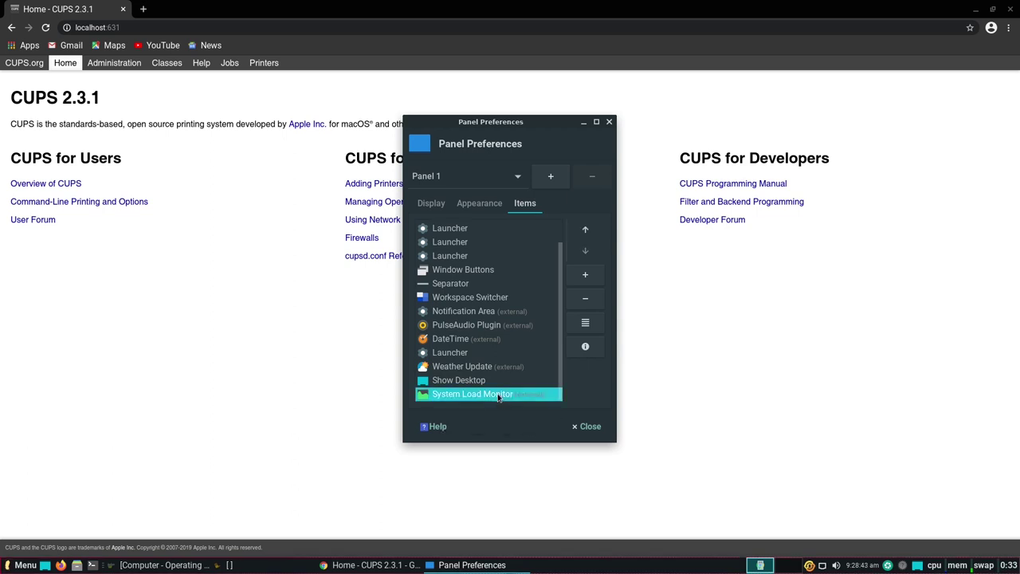
left_click(585, 230)
left_click(585, 230)
left_click(584, 230)
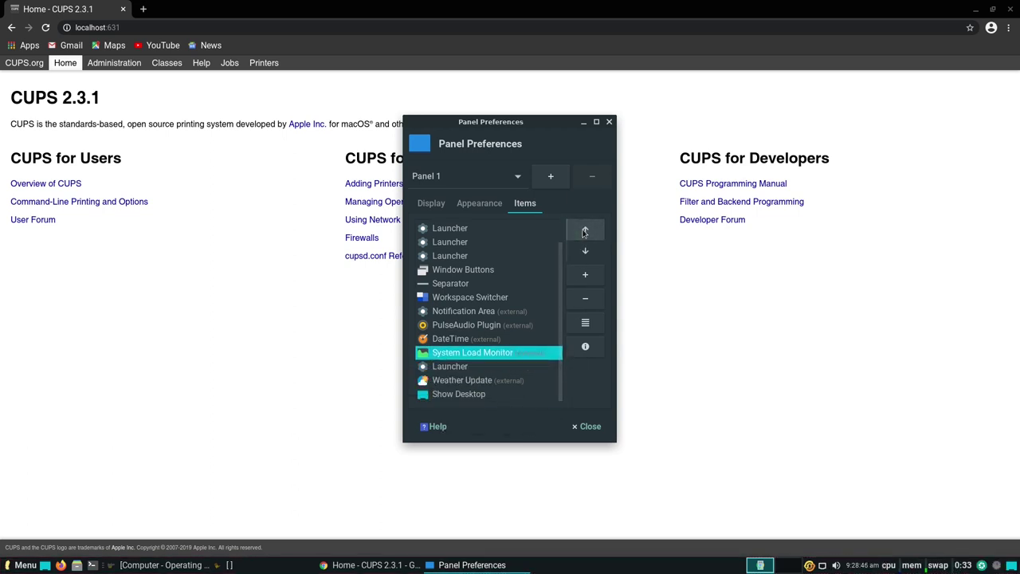
left_click(584, 232)
left_click(584, 231)
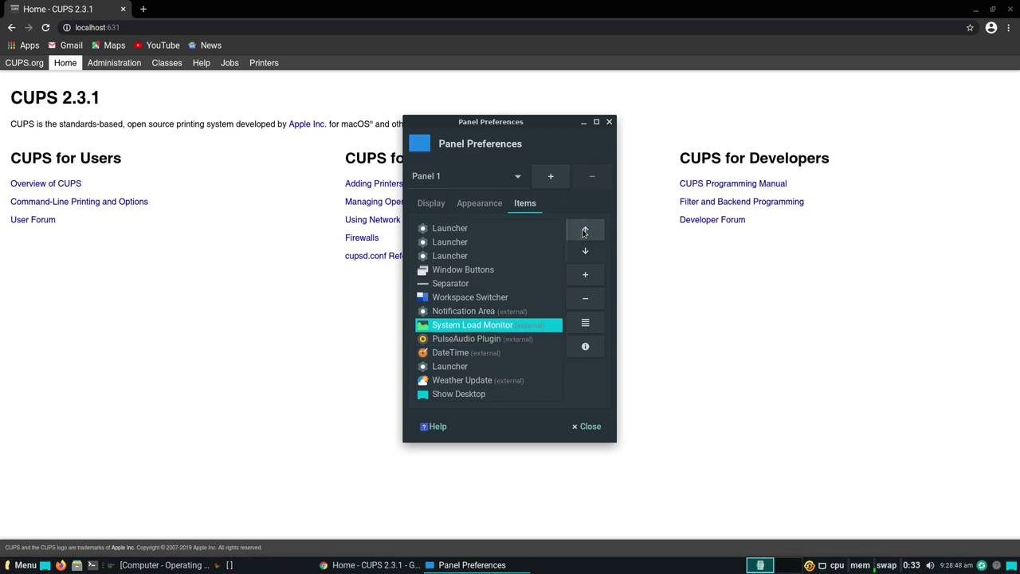
left_click(584, 231)
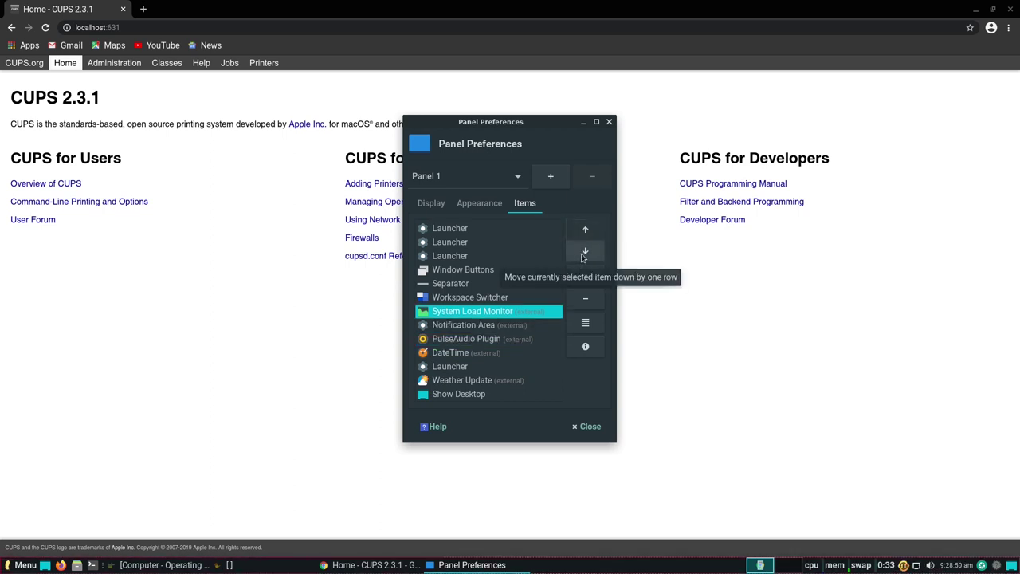
- Move the System Load Monitor item down the panel's item list to just above Weather Update
left_click(584, 254)
left_click(584, 253)
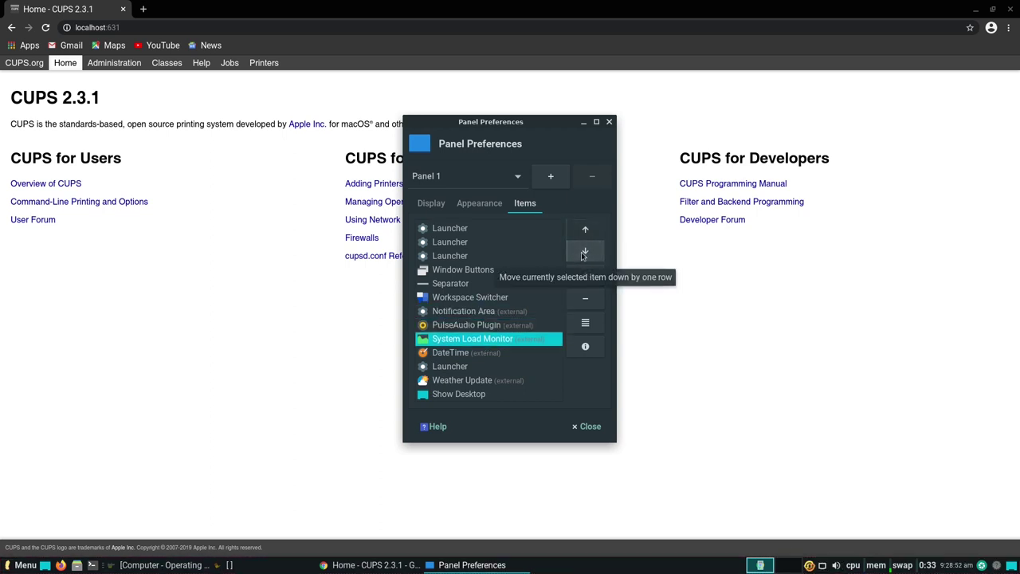
left_click(584, 253)
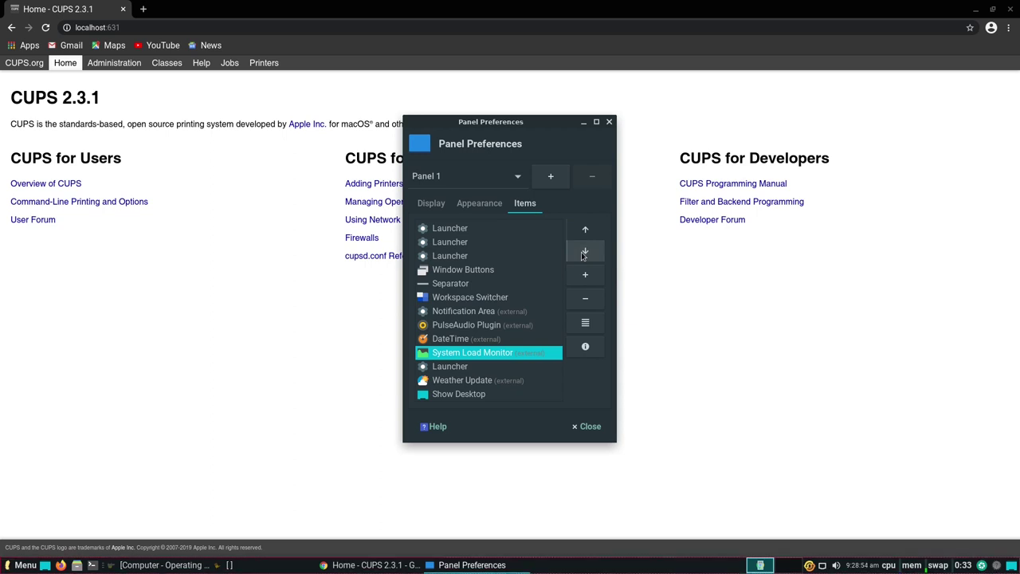
left_click(584, 253)
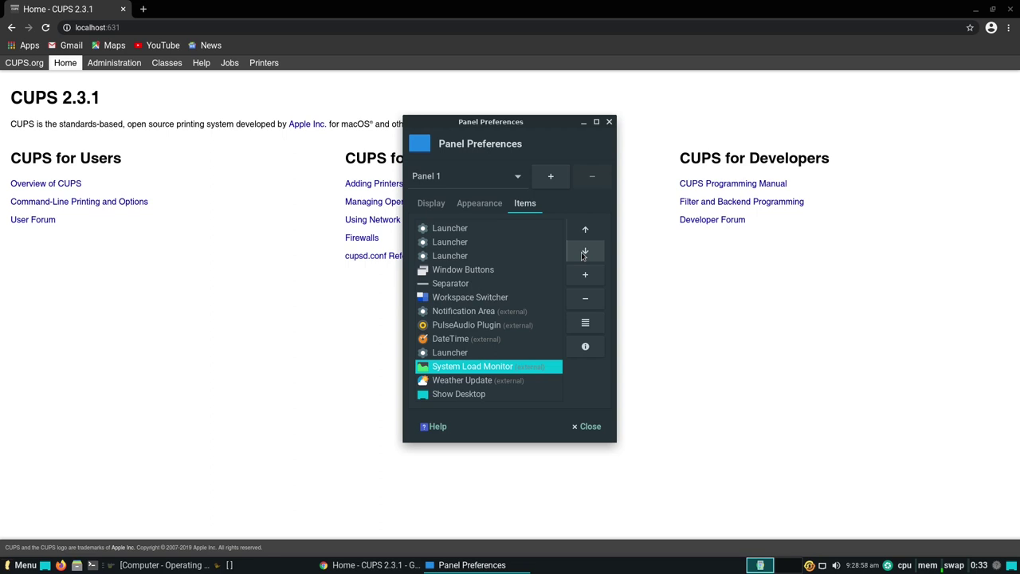
- Move the Launcher item that follows DateTime up the panel's item list to just below the first visible Launcher
left_click(456, 353)
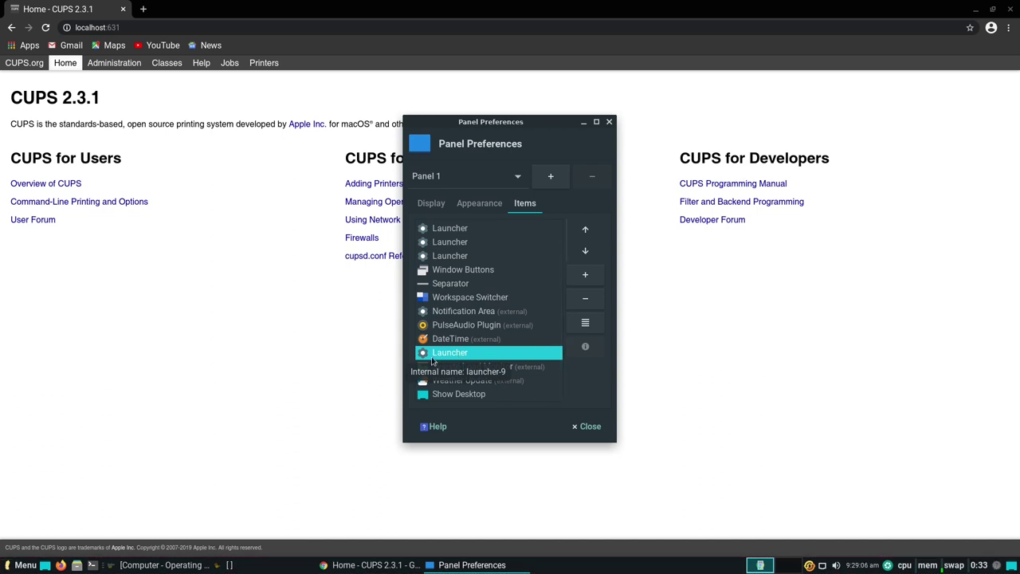
left_click(584, 231)
left_click(584, 231)
left_click(584, 230)
left_click(584, 230)
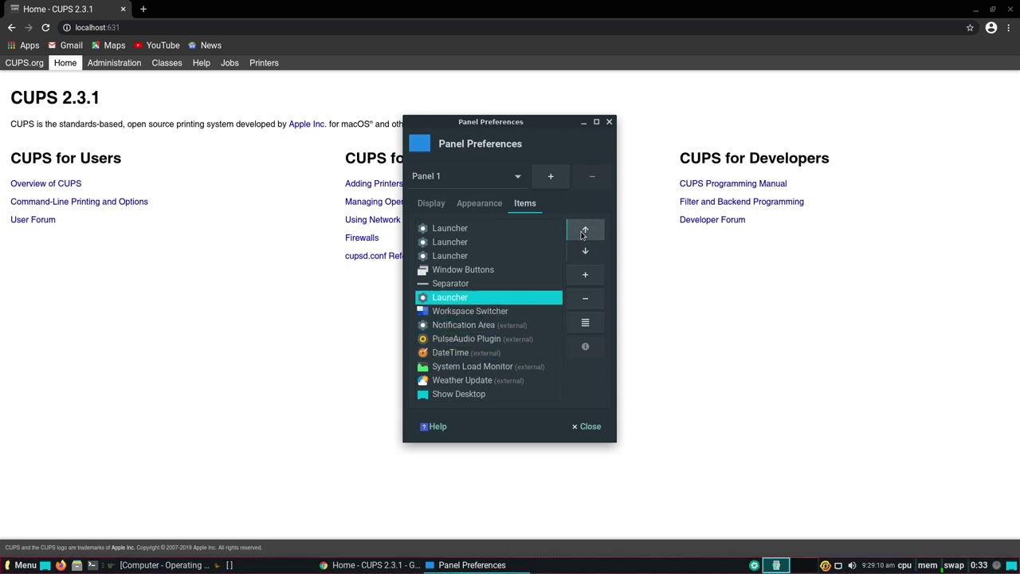
left_click(584, 231)
left_click(584, 230)
left_click(584, 231)
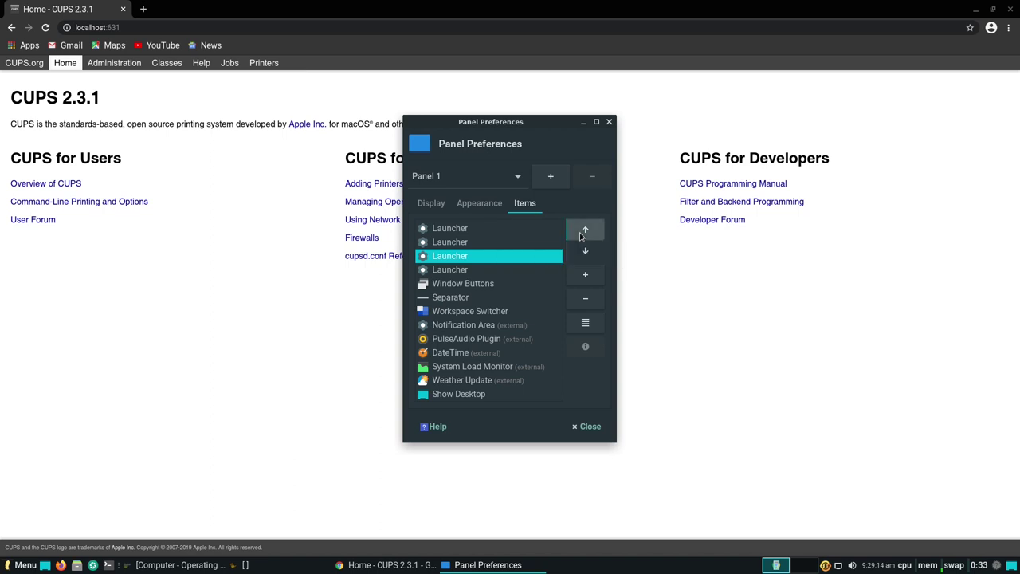
left_click(584, 231)
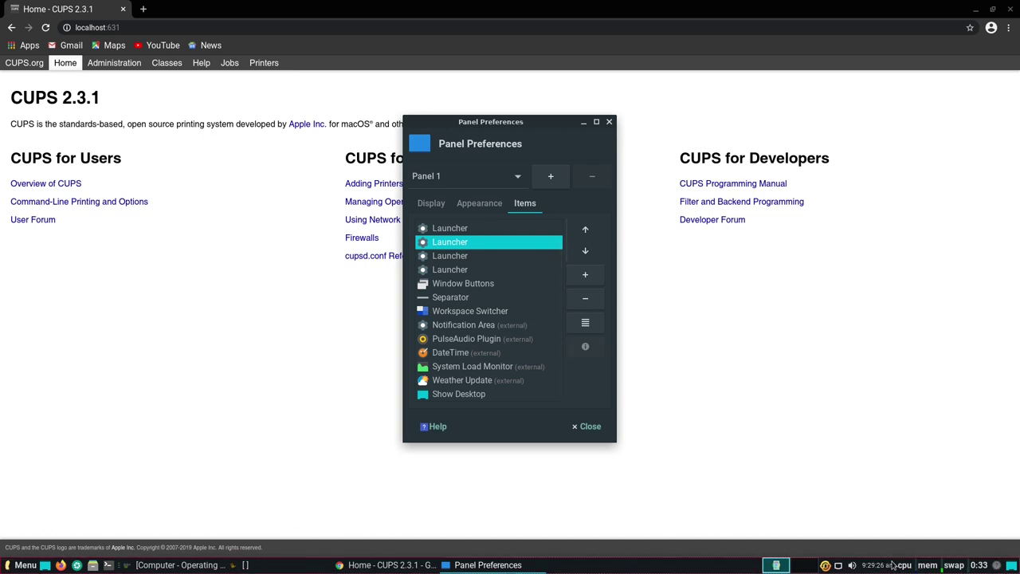
- In the Weather Update item's settings, search for "rochester" and set the location to Rochester, Kent, South East England, England, United Kingdom
left_click(480, 381)
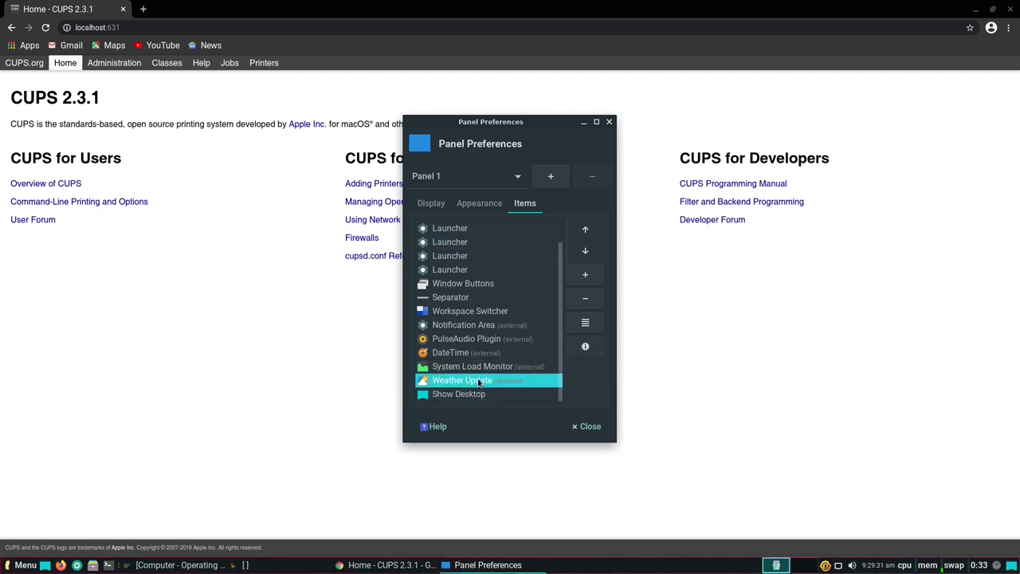
left_click(586, 323)
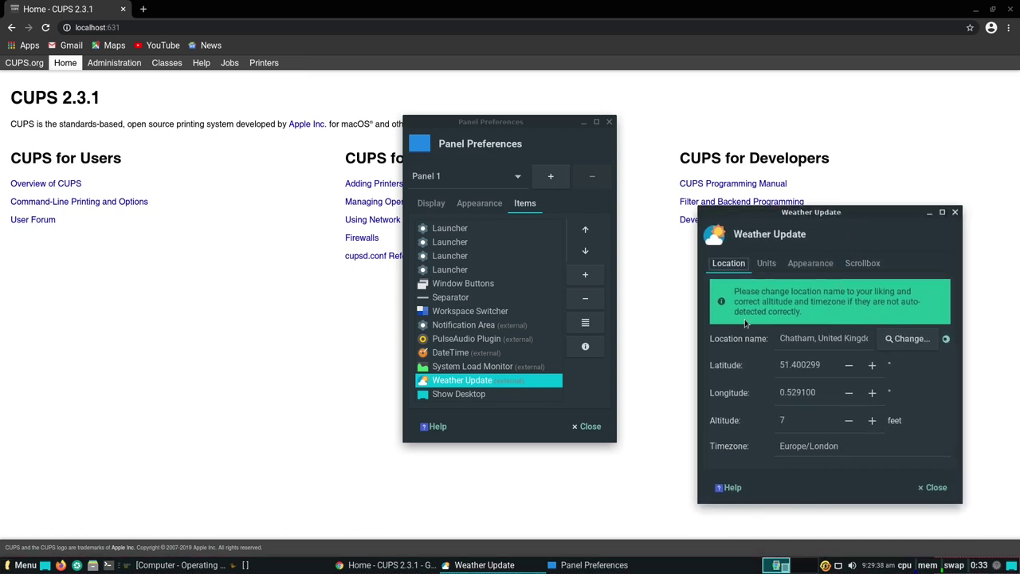
left_click(907, 338)
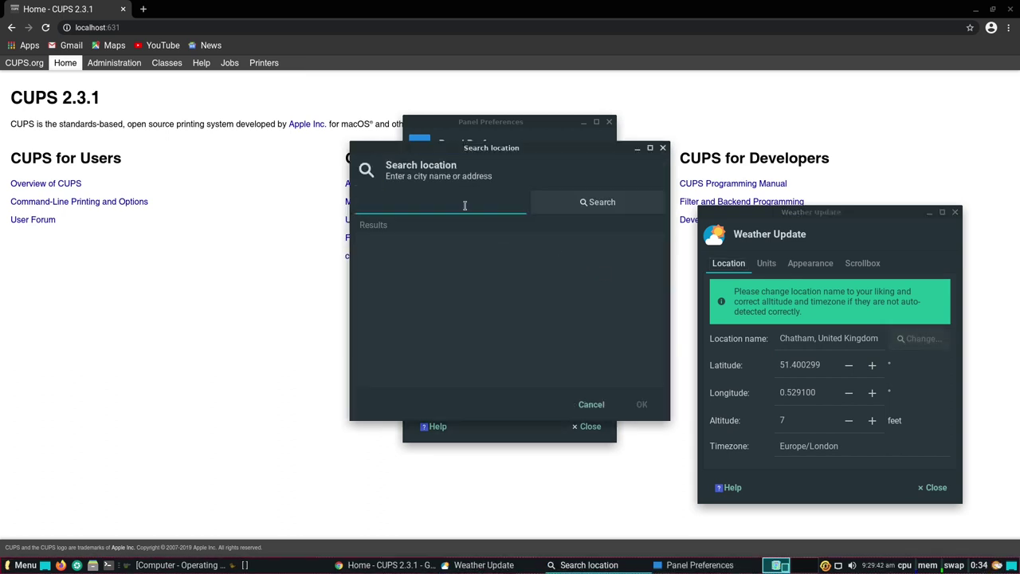
type("ro")
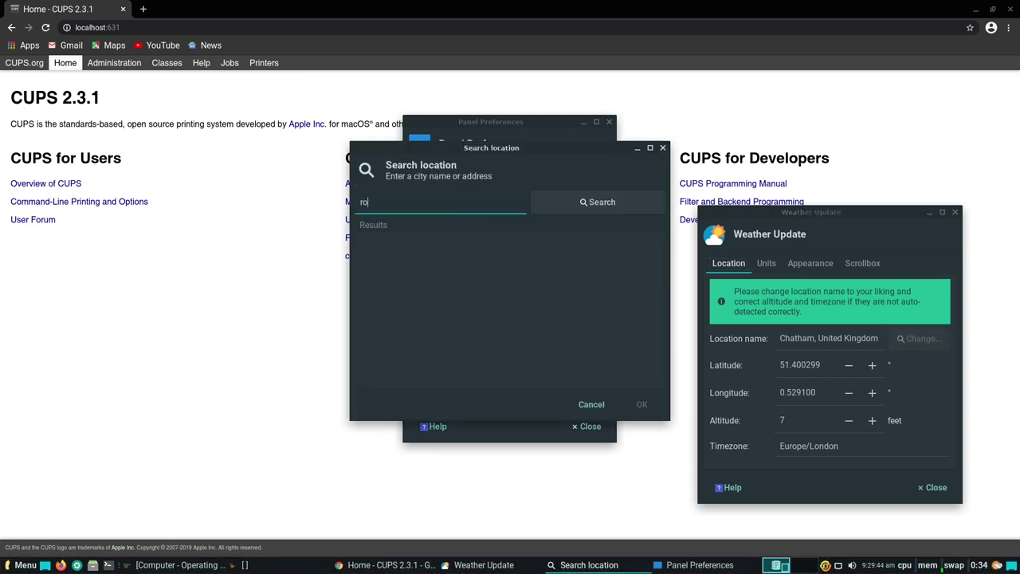
type("chester")
left_click(598, 204)
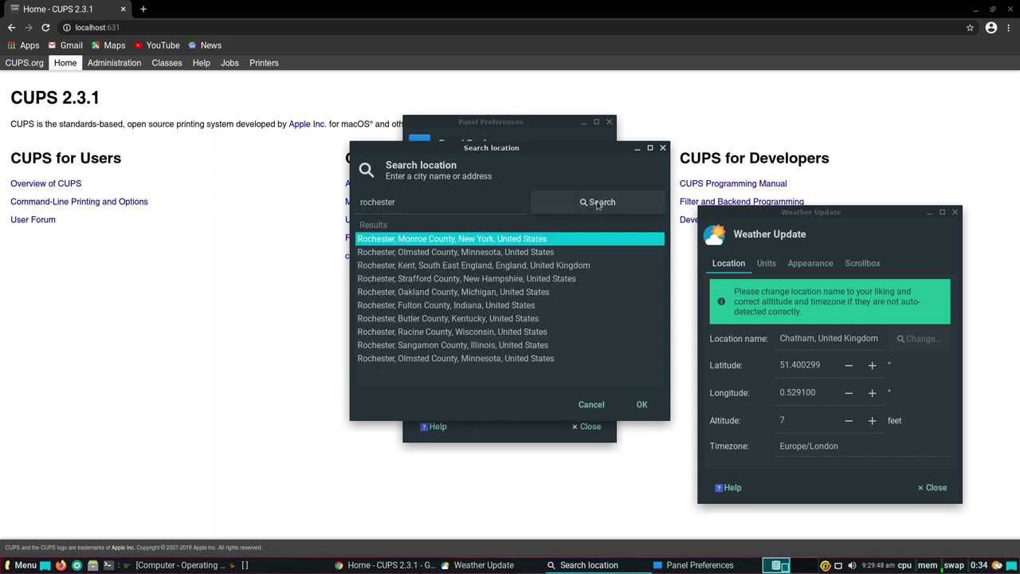
left_click(462, 265)
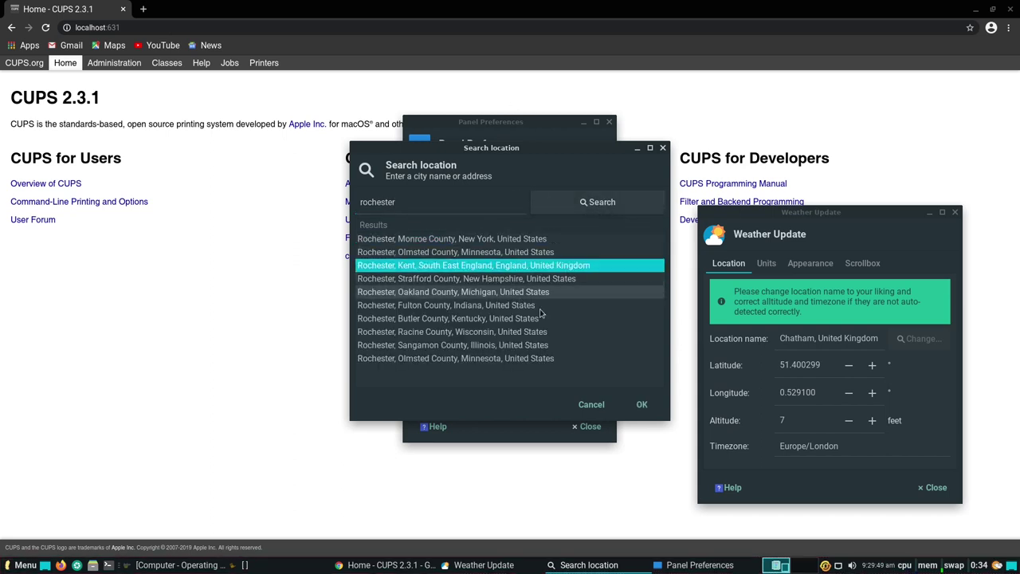
left_click(638, 411)
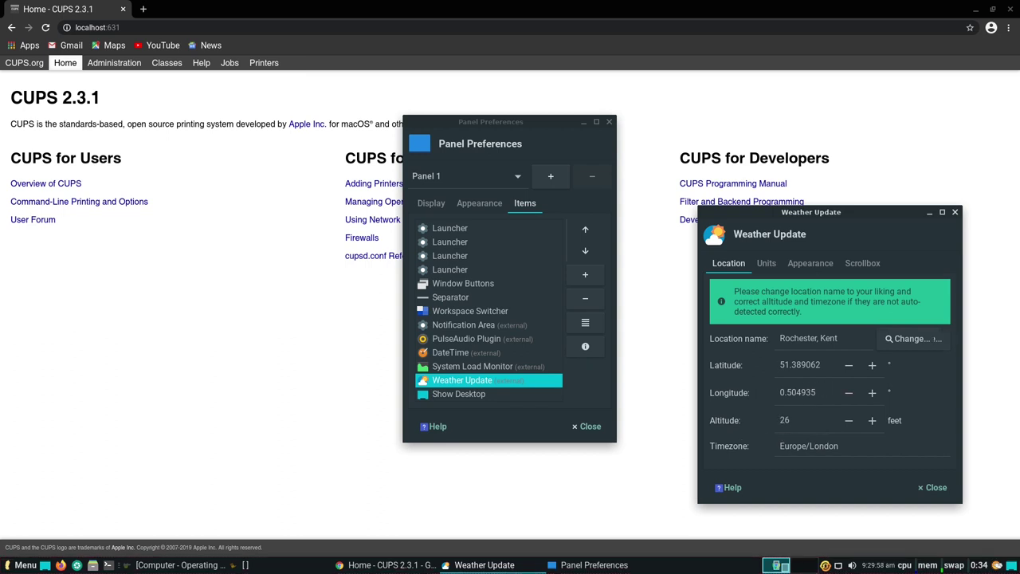
- Review the Weather Update temperature unit and set its icon theme to Liquid Dark
left_click(767, 265)
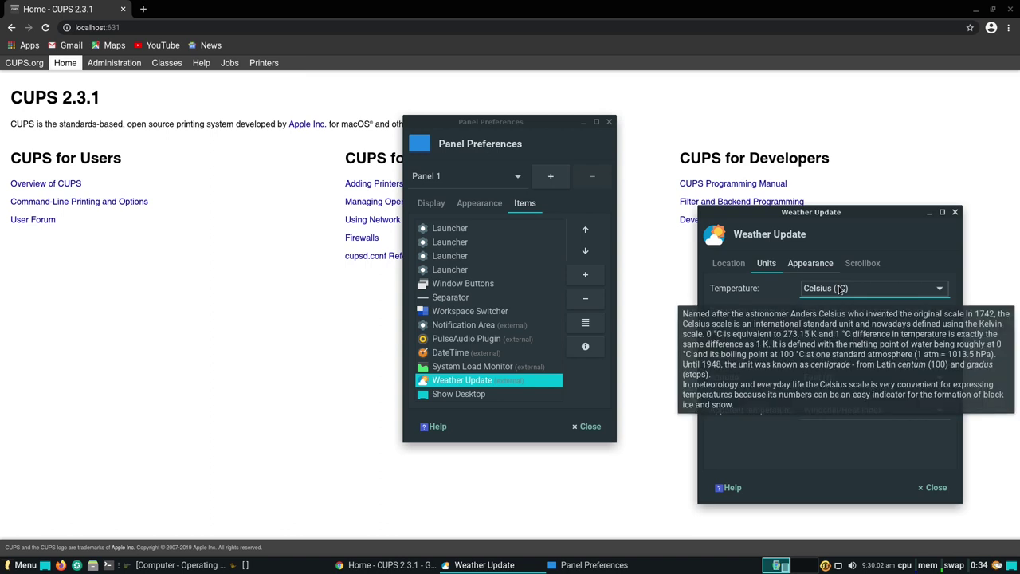
left_click(821, 268)
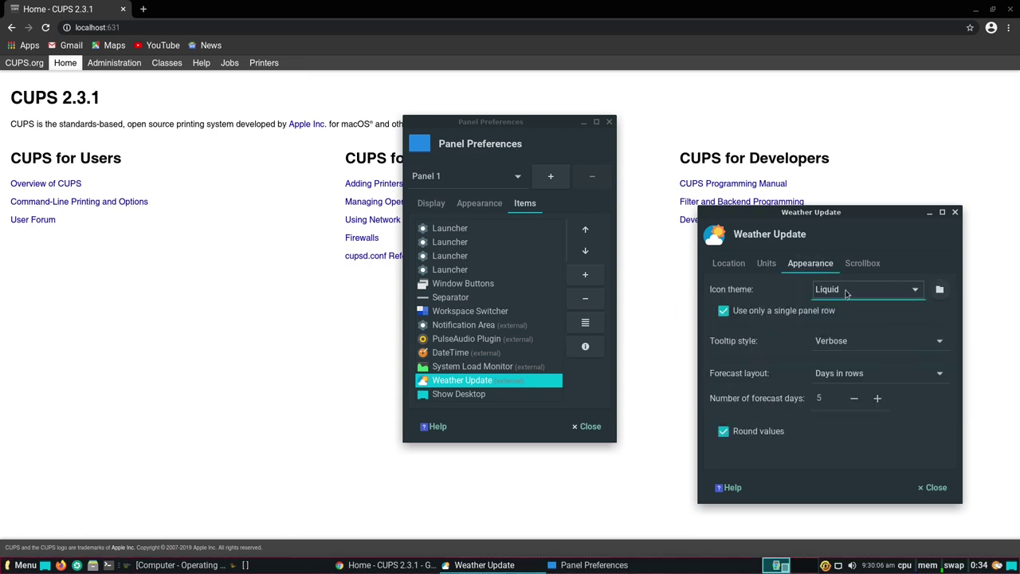
left_click(847, 292)
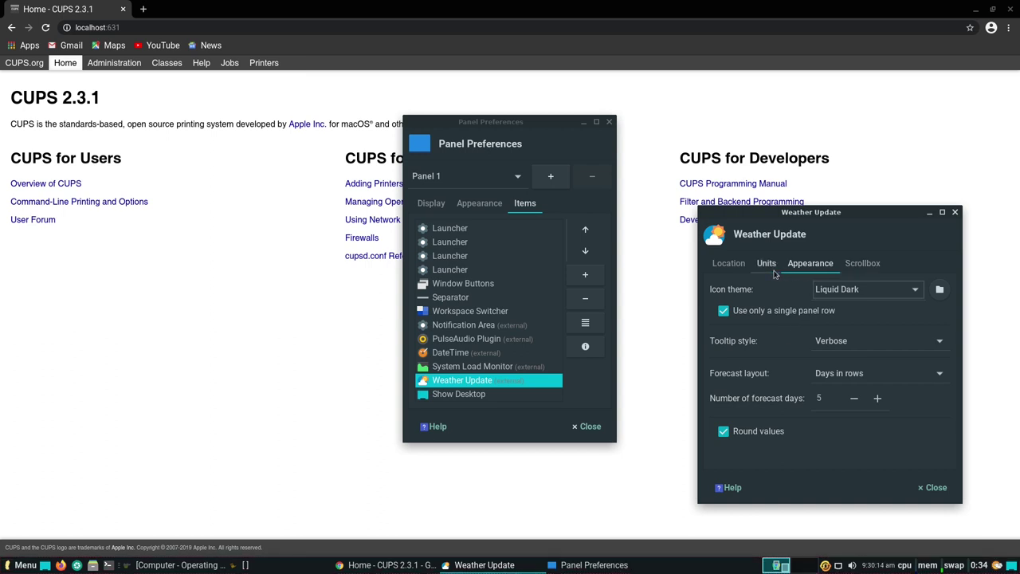
- Add Temperature (T) and Wind speed (WS) to the labels displayed in the Weather Update scrollbox
left_click(862, 265)
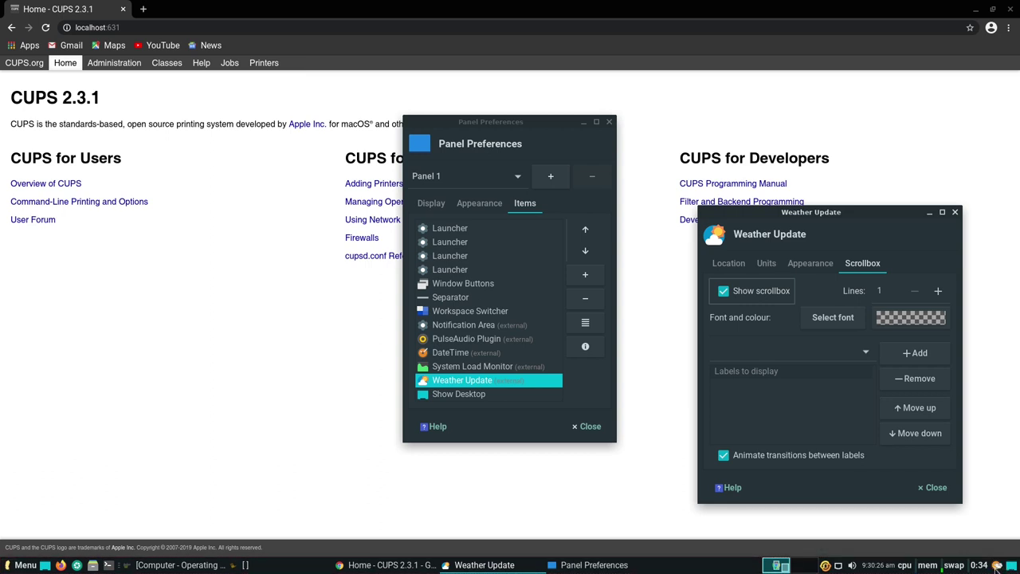
left_click(842, 356)
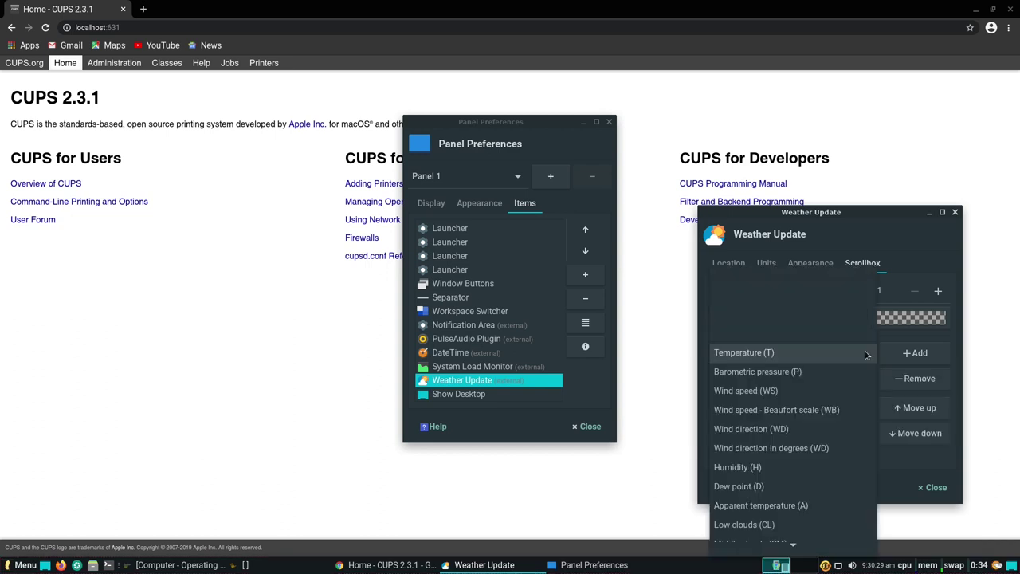
left_click(786, 353)
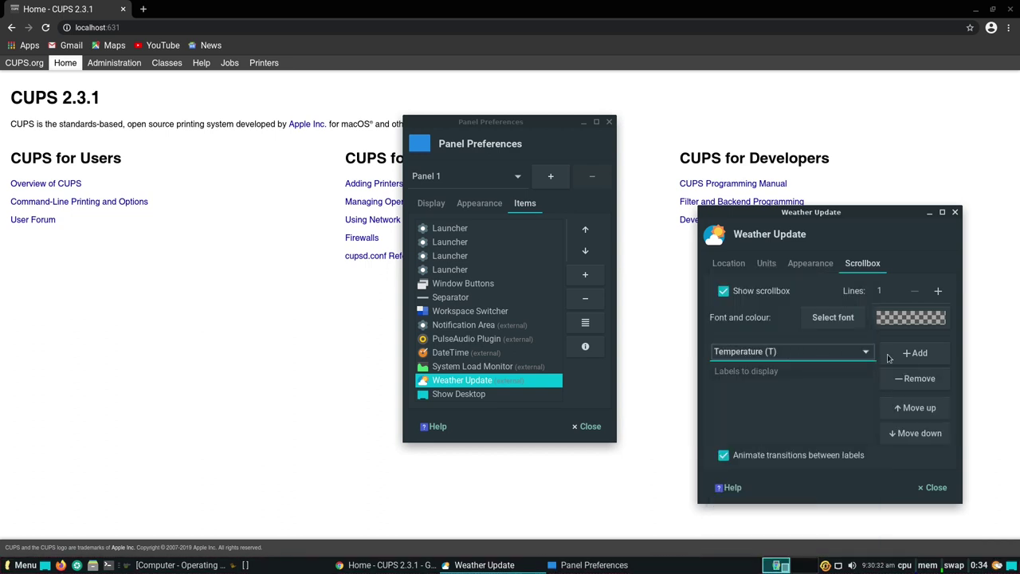
left_click(915, 353)
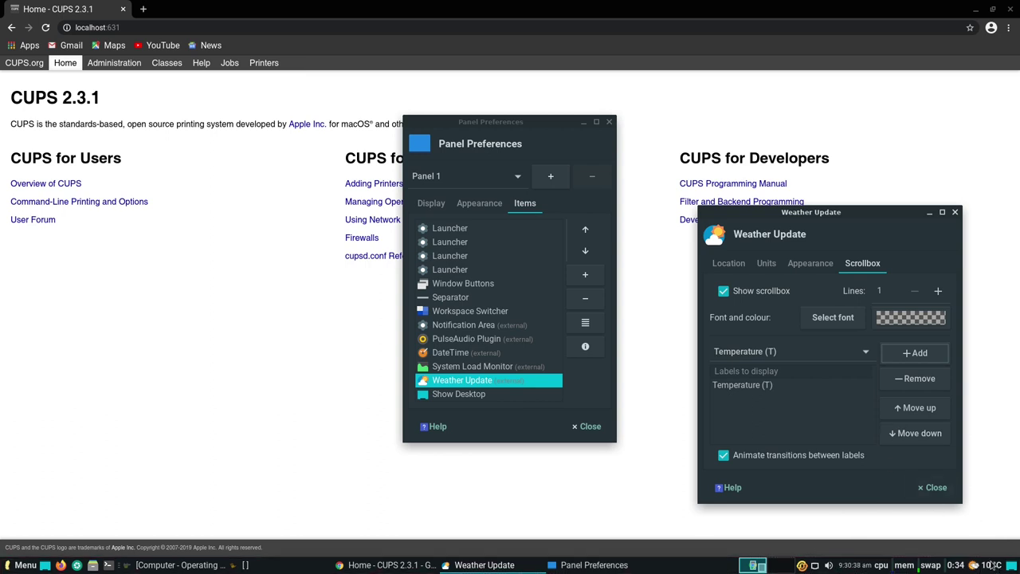
left_click(786, 356)
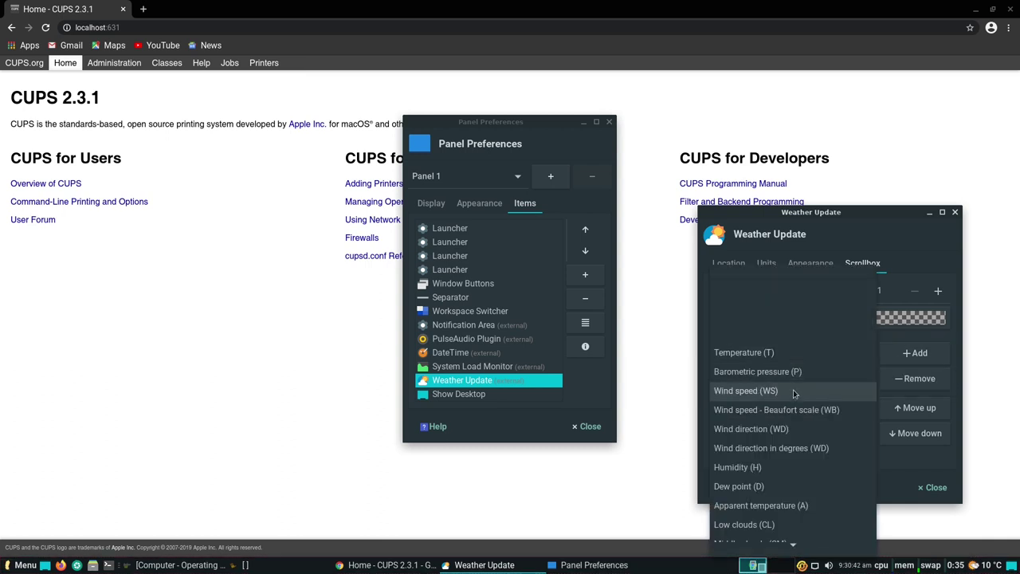
left_click(794, 390)
left_click(913, 353)
- Add Wind direction (WD) and Dew point (D) to the scrollbox's displayed labels
left_click(770, 355)
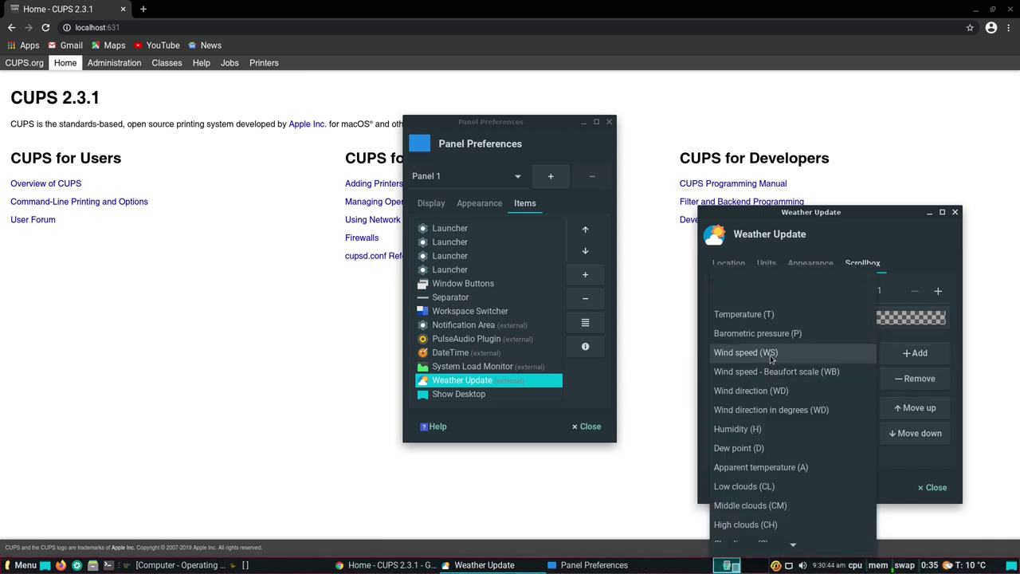
left_click(757, 390)
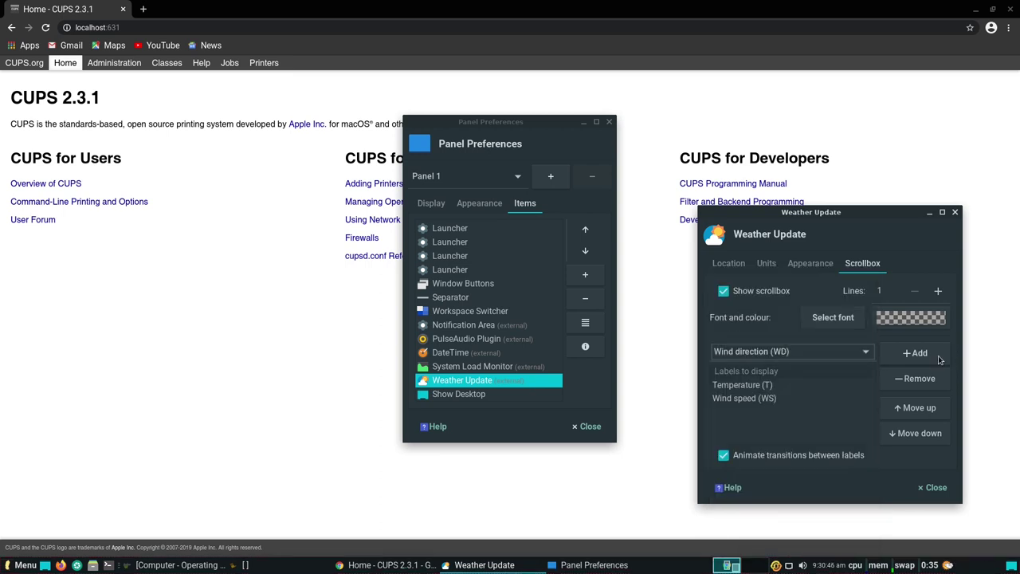
left_click(913, 354)
left_click(823, 352)
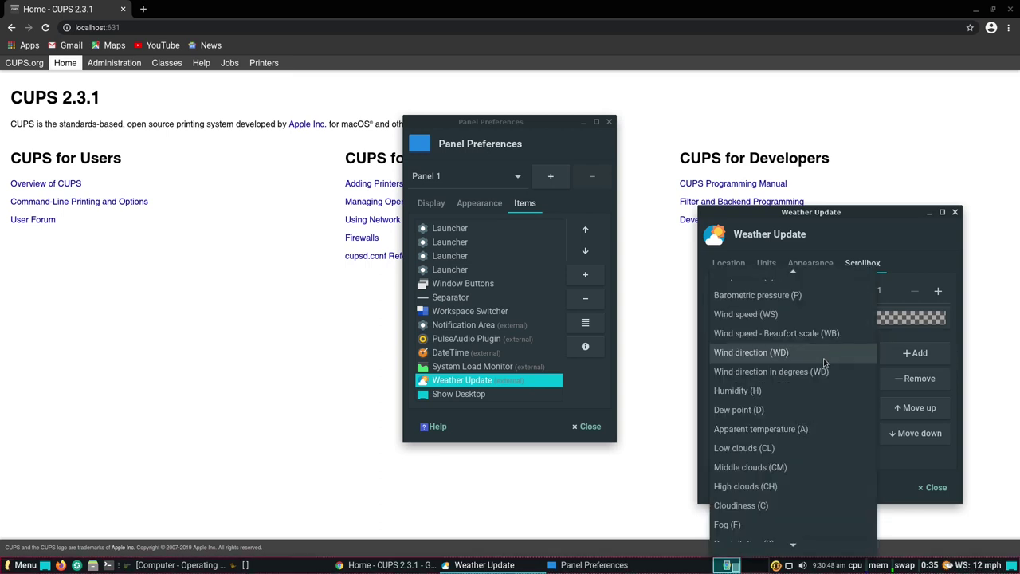
left_click(814, 414)
left_click(916, 352)
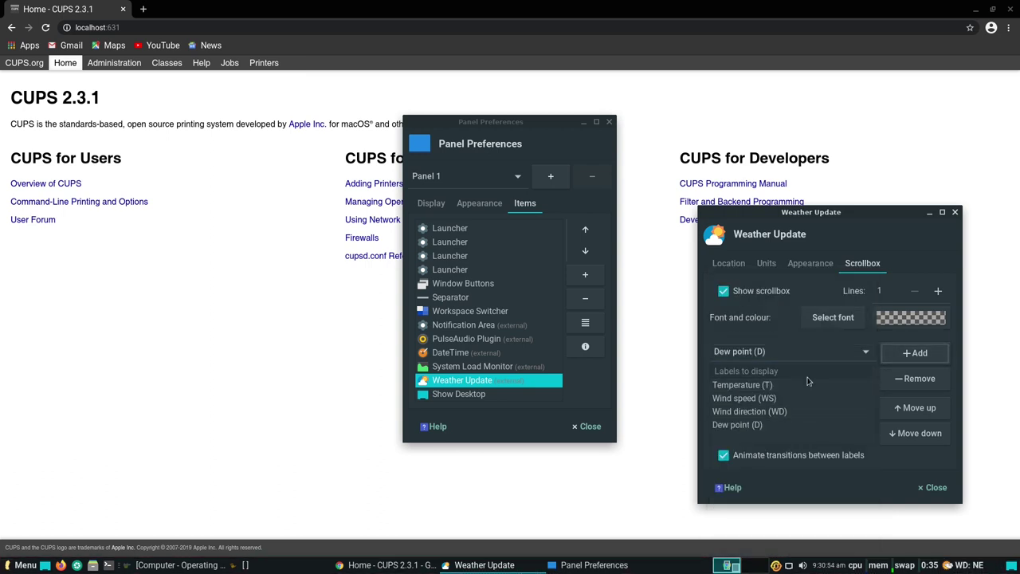
- Add Apparent temperature (A) and Fog (F) to the scrollbox's displayed labels
left_click(793, 357)
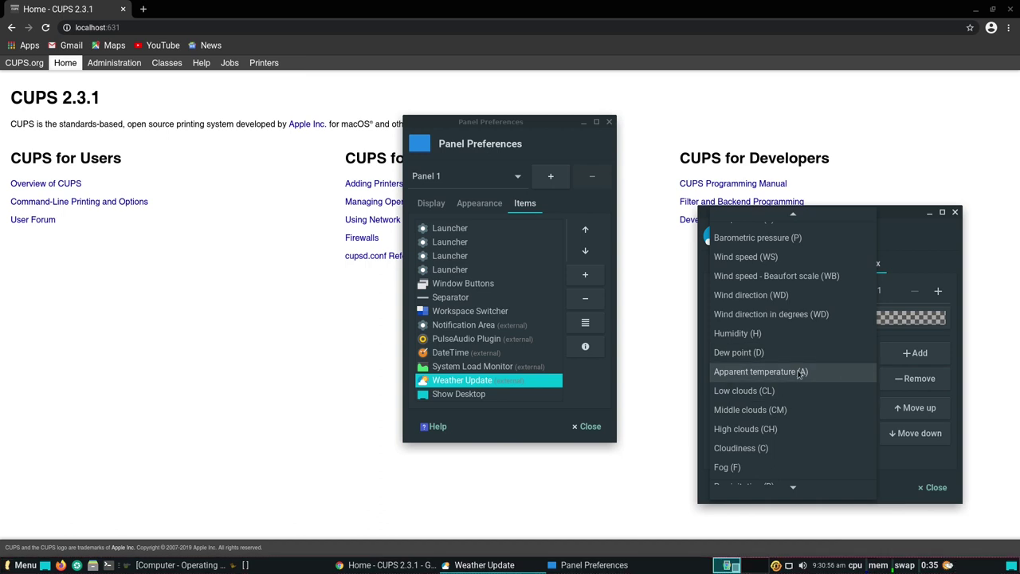
left_click(803, 372)
left_click(916, 352)
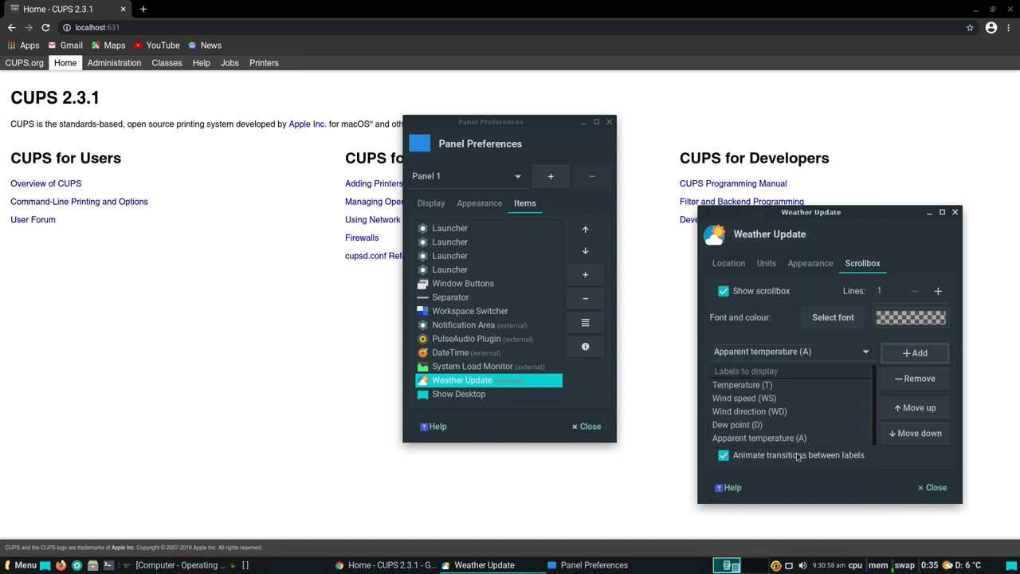
left_click(786, 362)
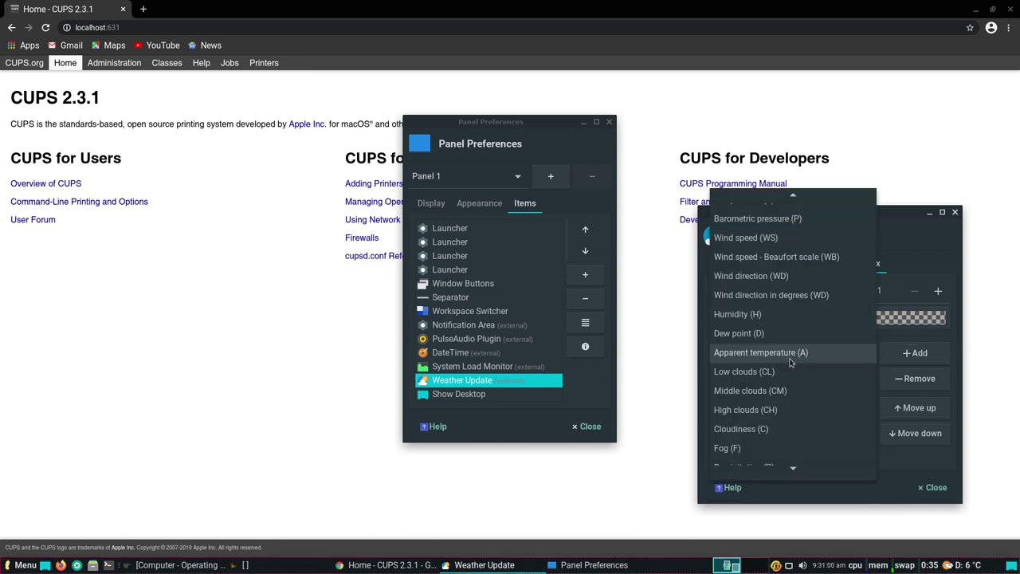
left_click(748, 447)
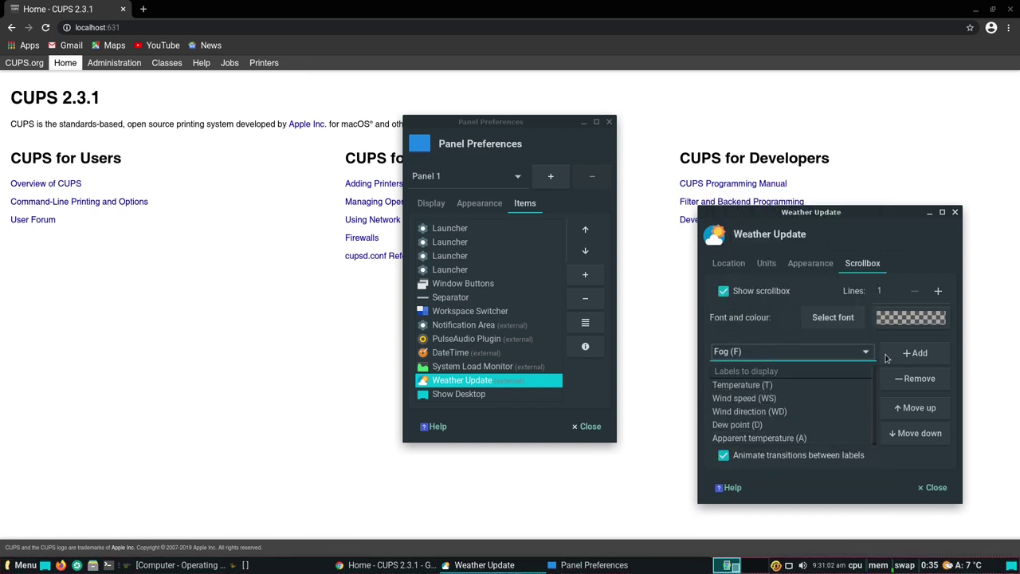
- Add Cloudiness (C) and Precipitation (R) to the scrollbox's displayed labels
left_click(757, 353)
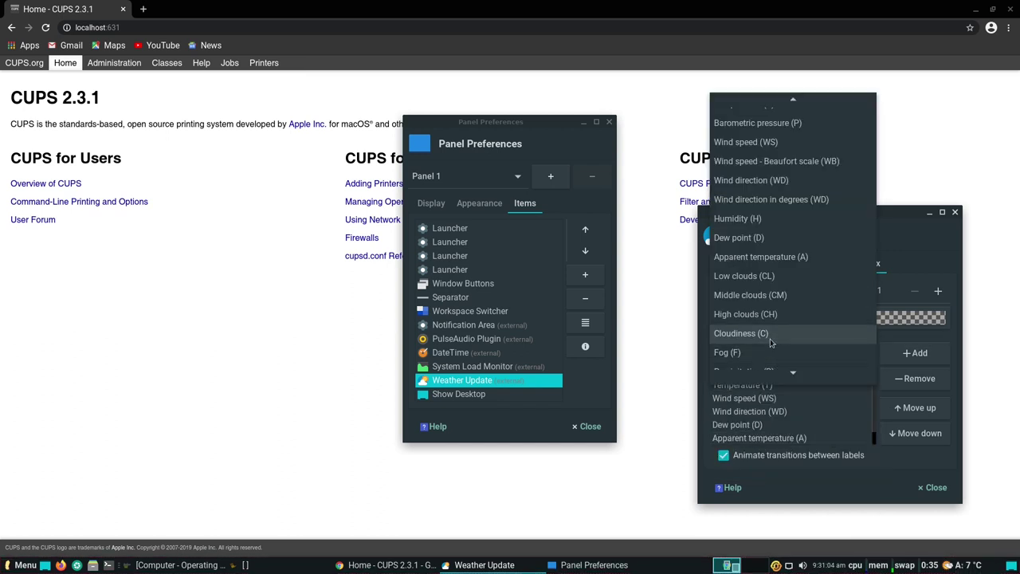
left_click(770, 336)
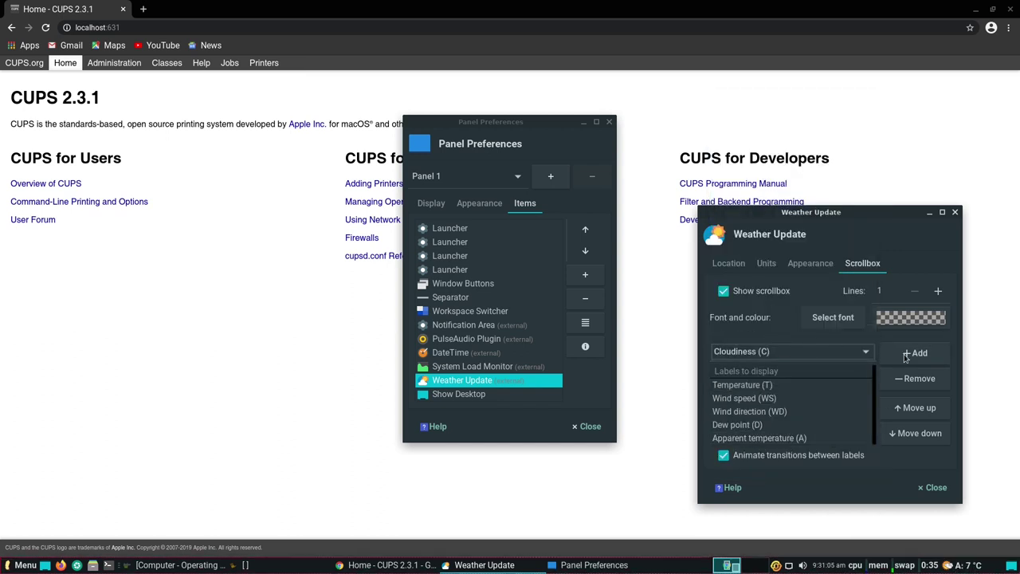
left_click(785, 352)
scroll(786, 346, "down", 2)
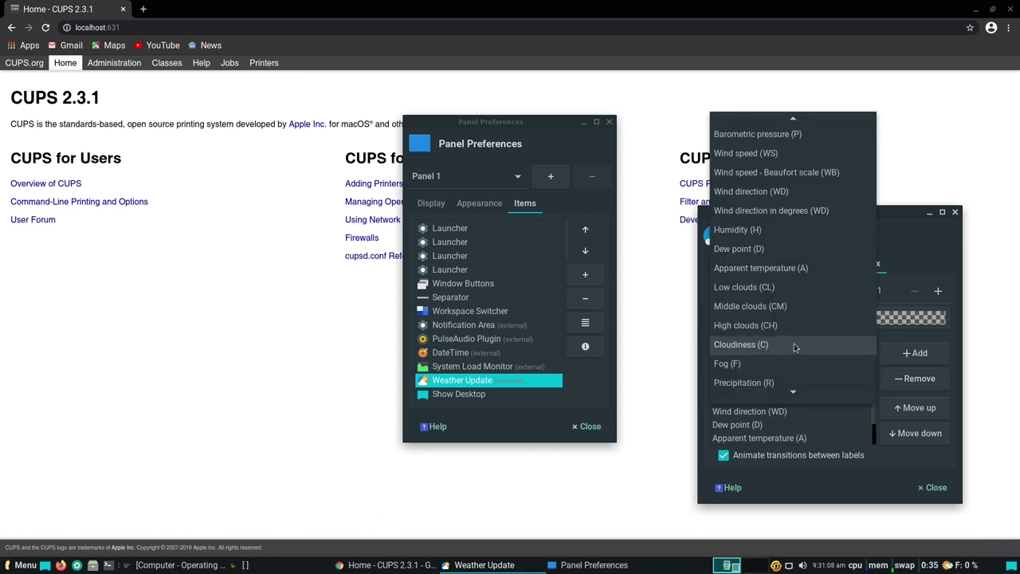
left_click(789, 380)
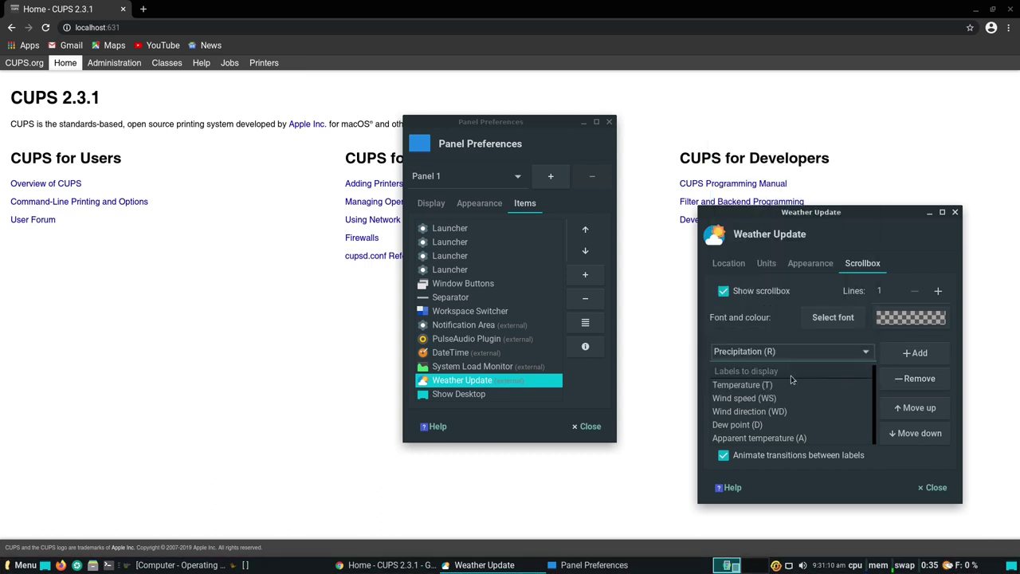
left_click(916, 353)
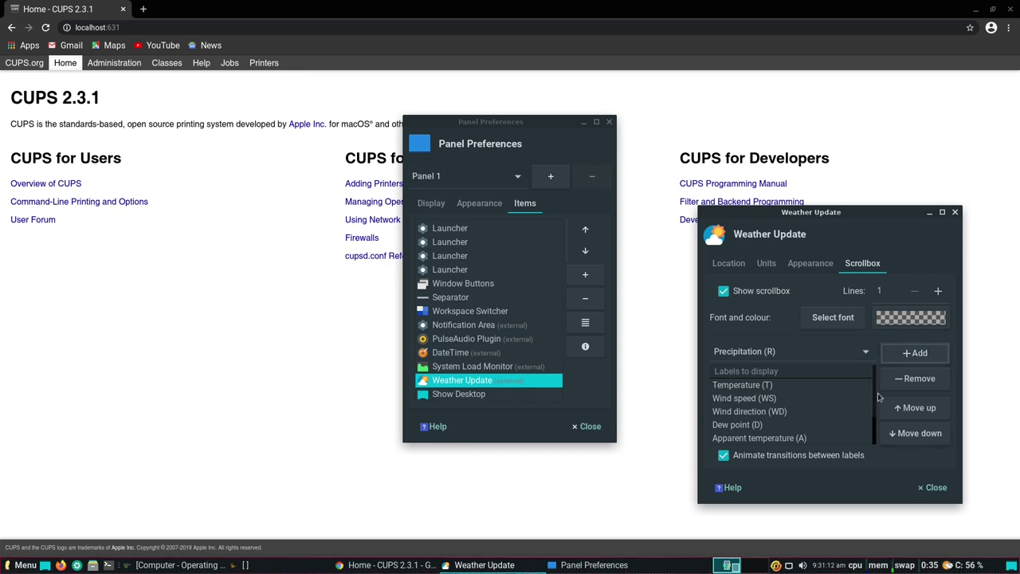
- Review the labels listed for the Weather Update scrollbox and close the plug-in's settings
scroll(876, 414, "down", 2)
scroll(872, 423, "up", 2)
scroll(810, 418, "down", 3)
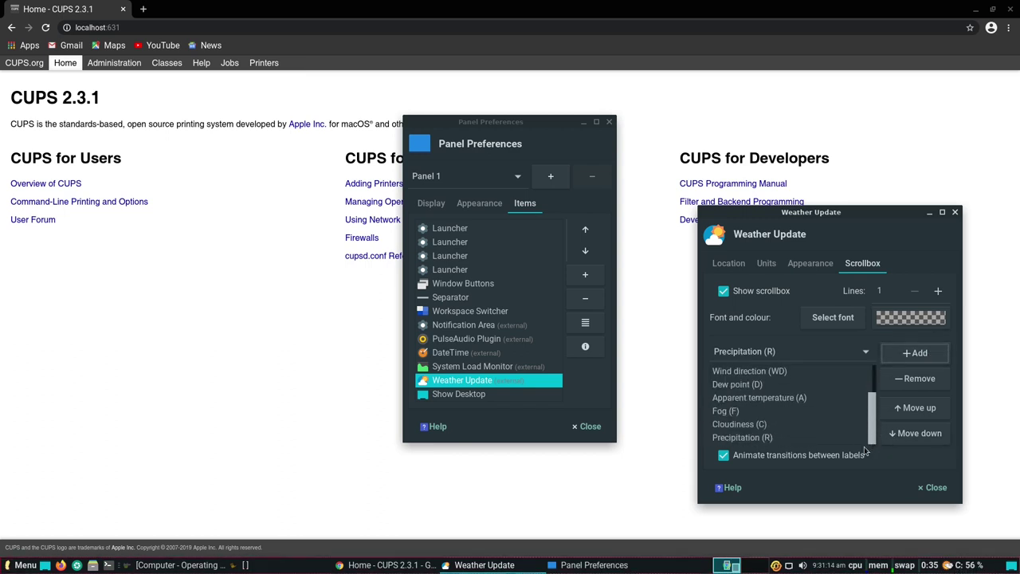
left_click(780, 370)
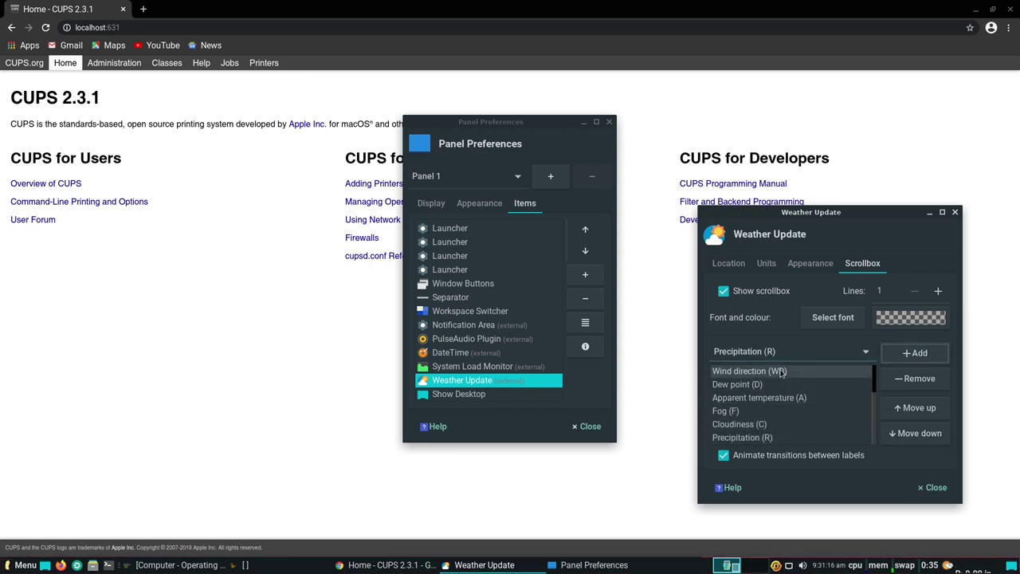
key("Down")
key("Down")
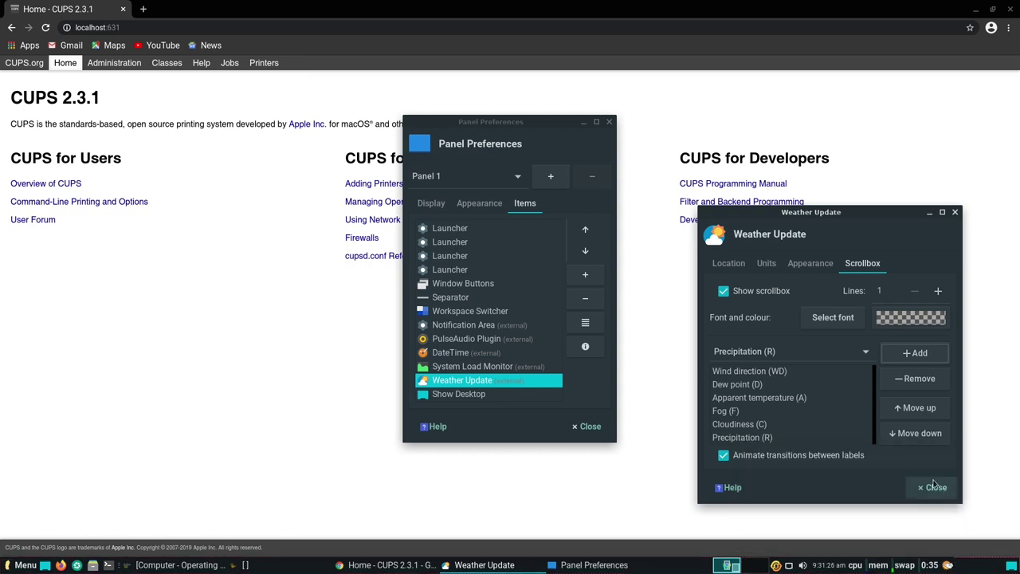
left_click(929, 487)
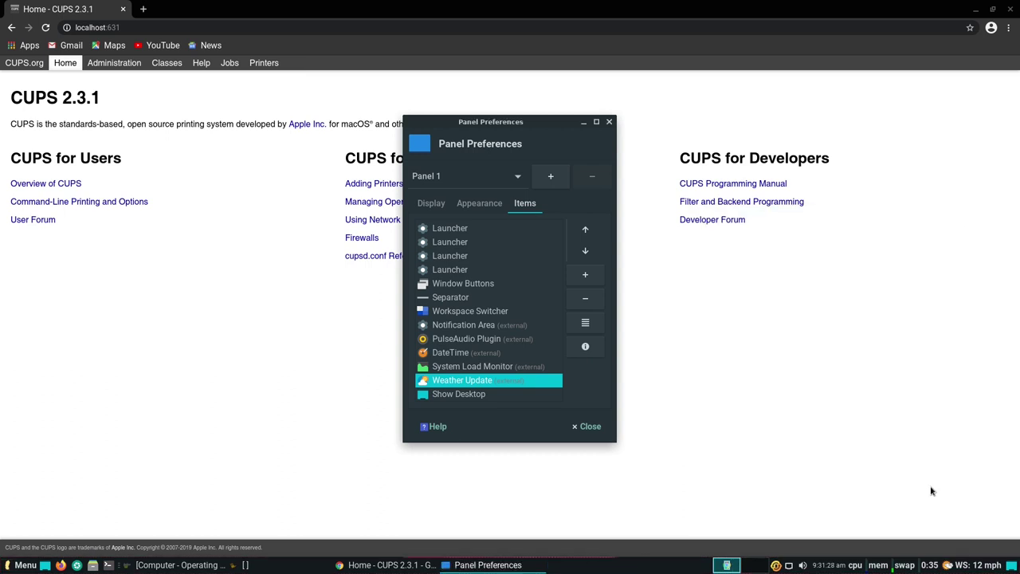
- Open the settings of the panel's DateTime item
left_click(515, 353)
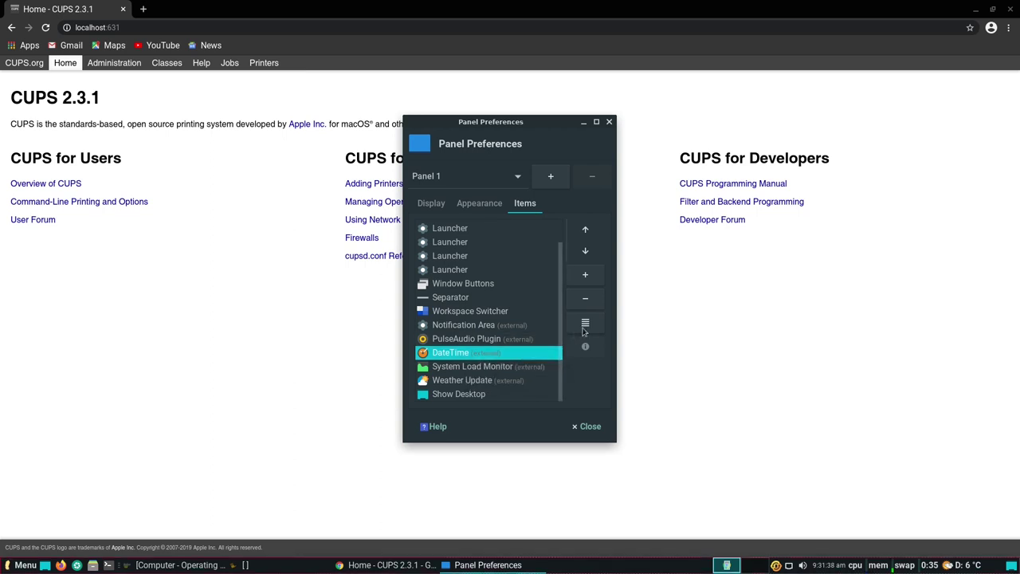
left_click(586, 325)
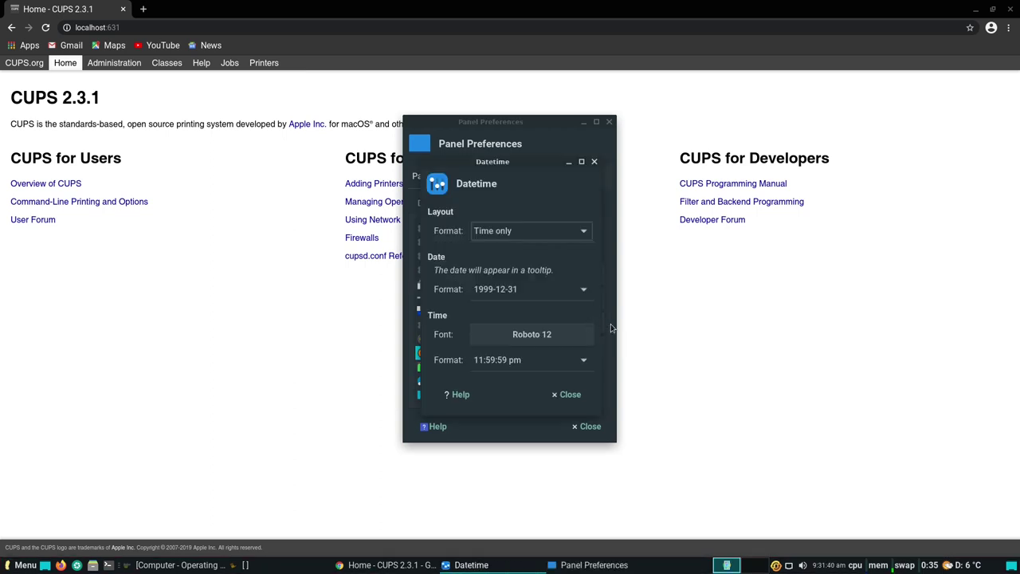
- Try the "Date, then time" and "Date only" layouts for the panel clock, and return it to "Time only"
left_click(525, 232)
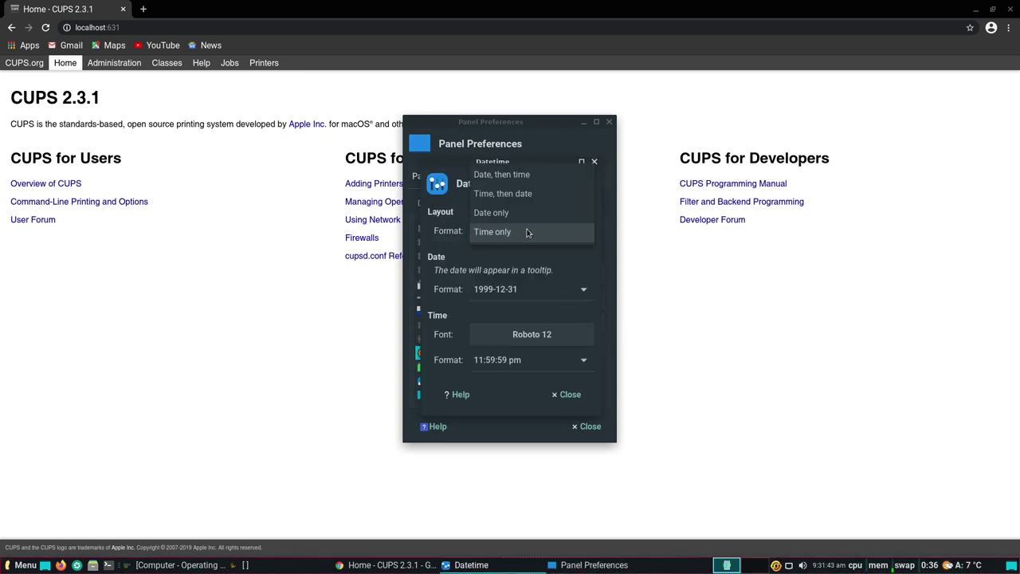
left_click(511, 176)
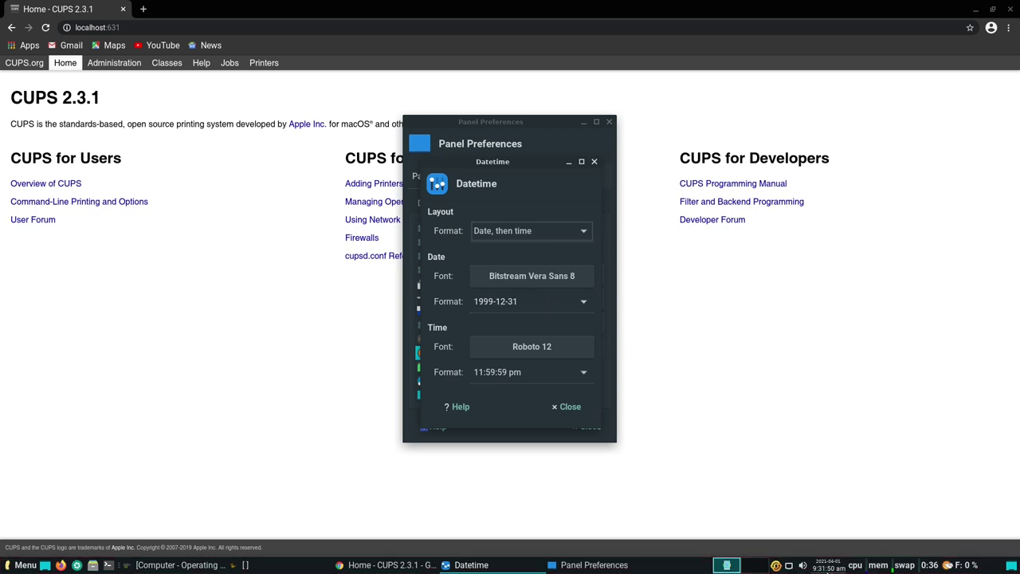
left_click(546, 233)
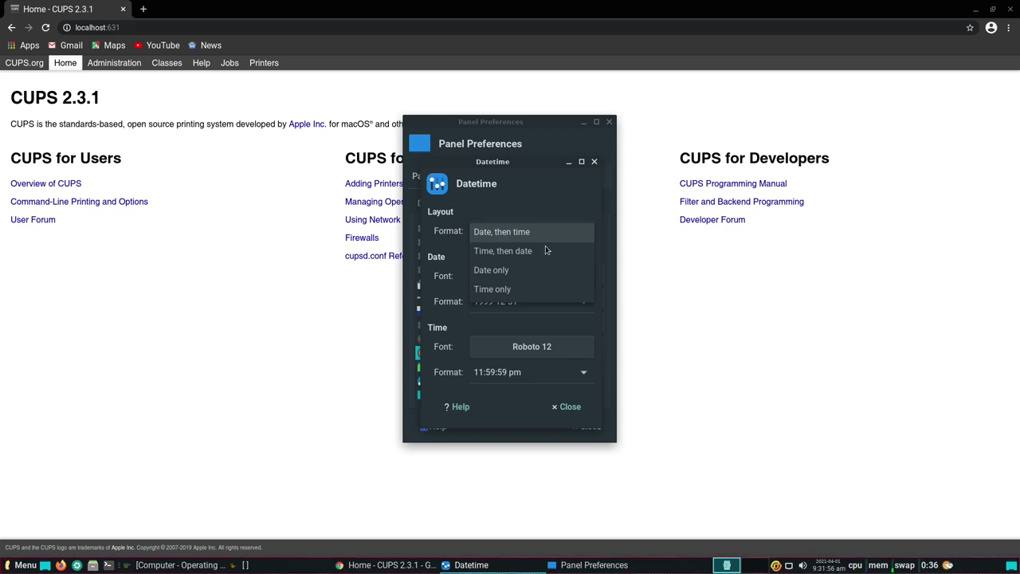
left_click(550, 274)
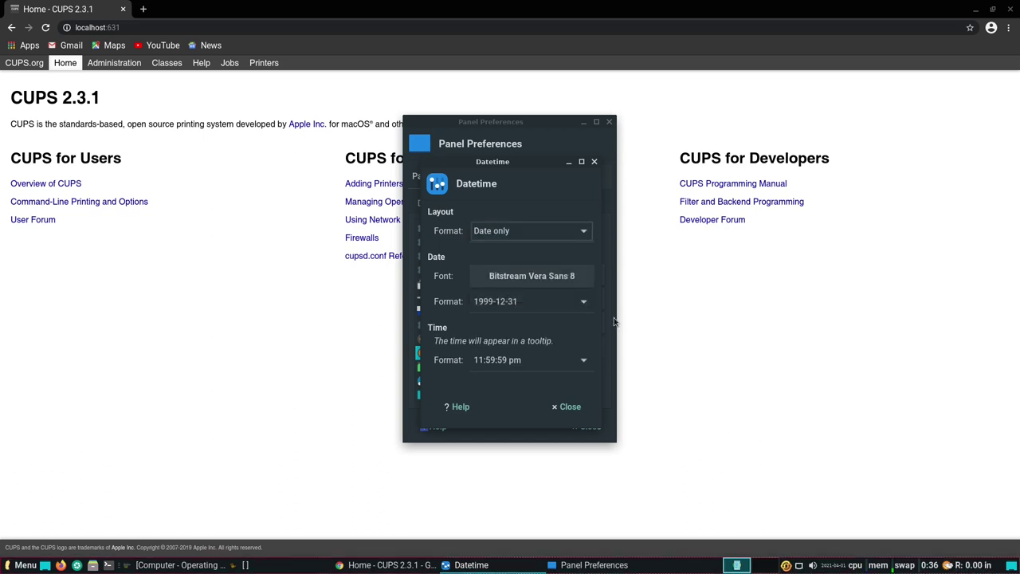
left_click(558, 233)
left_click(562, 248)
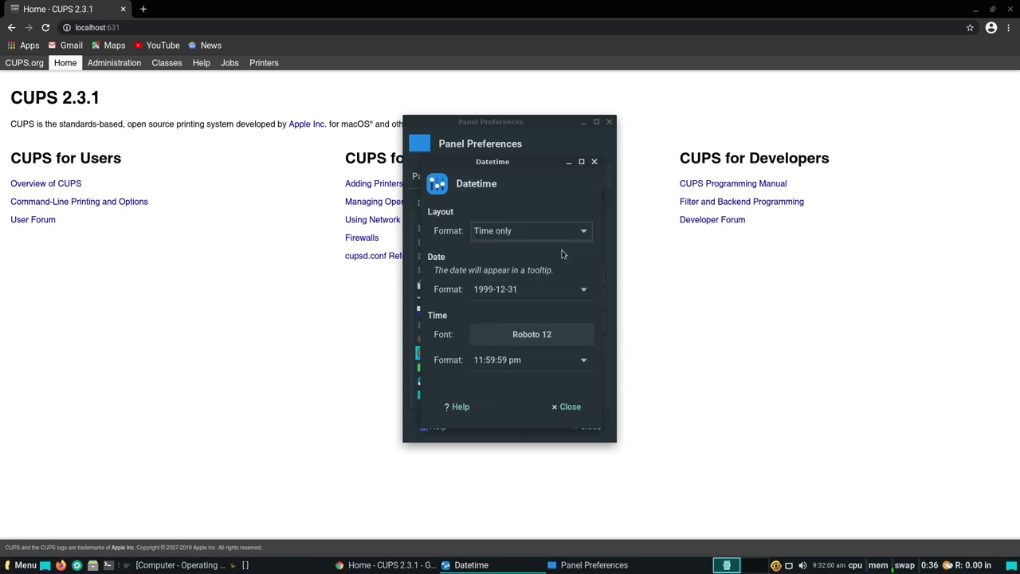
- Set the panel clock's date format to "Fri, Dec 31, 1999" and its layout to "Date, then time"
left_click(560, 295)
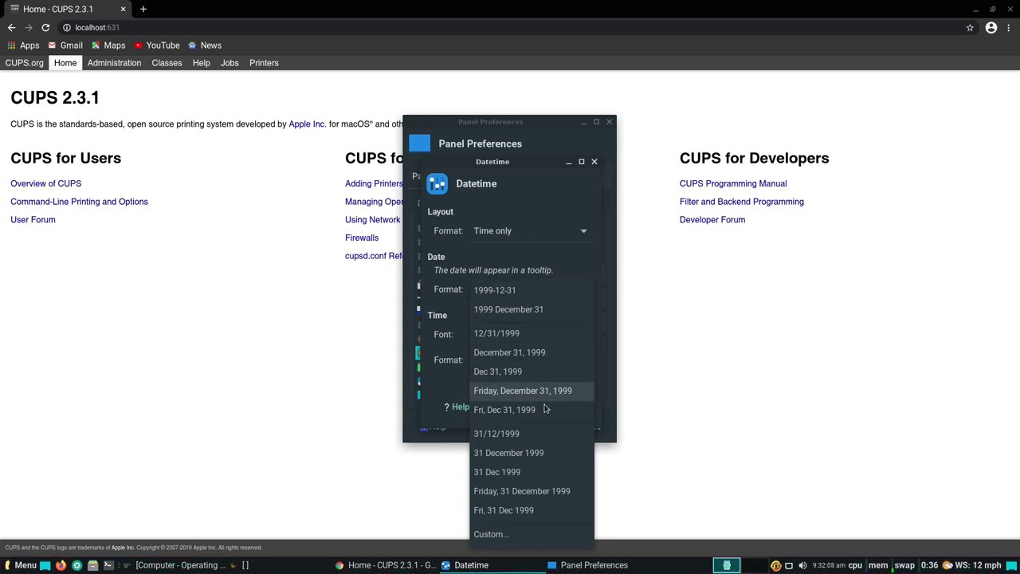
left_click(514, 413)
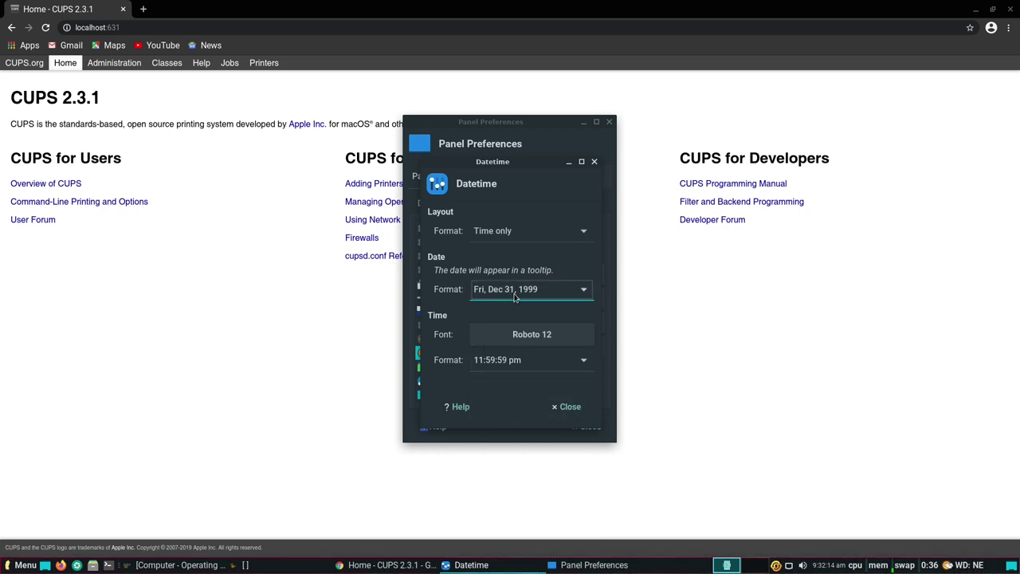
left_click(500, 231)
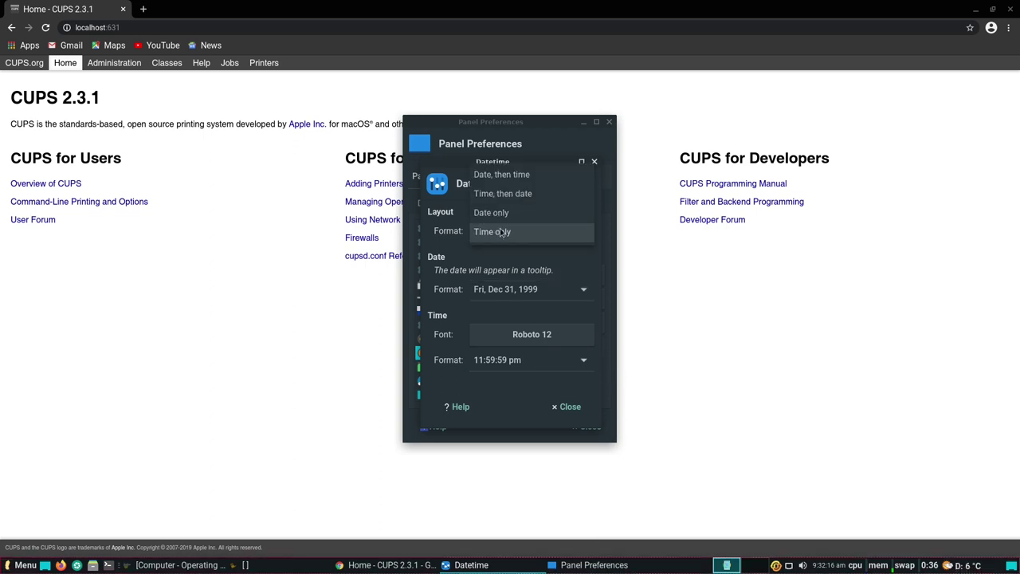
left_click(507, 177)
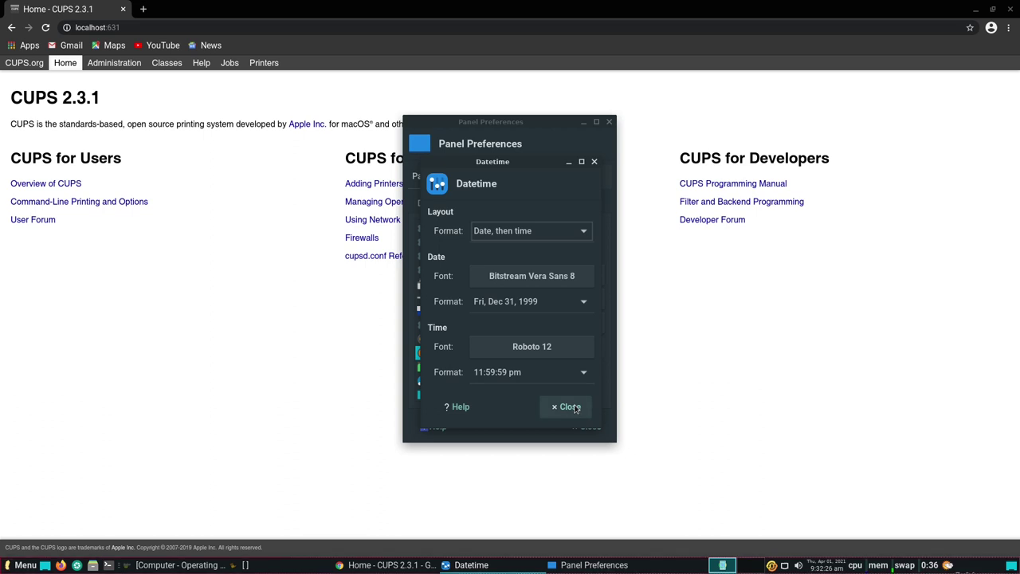
- Set the panel clock's time font to Roboto size 11 and close the Datetime settings and Panel Preferences
left_click(527, 344)
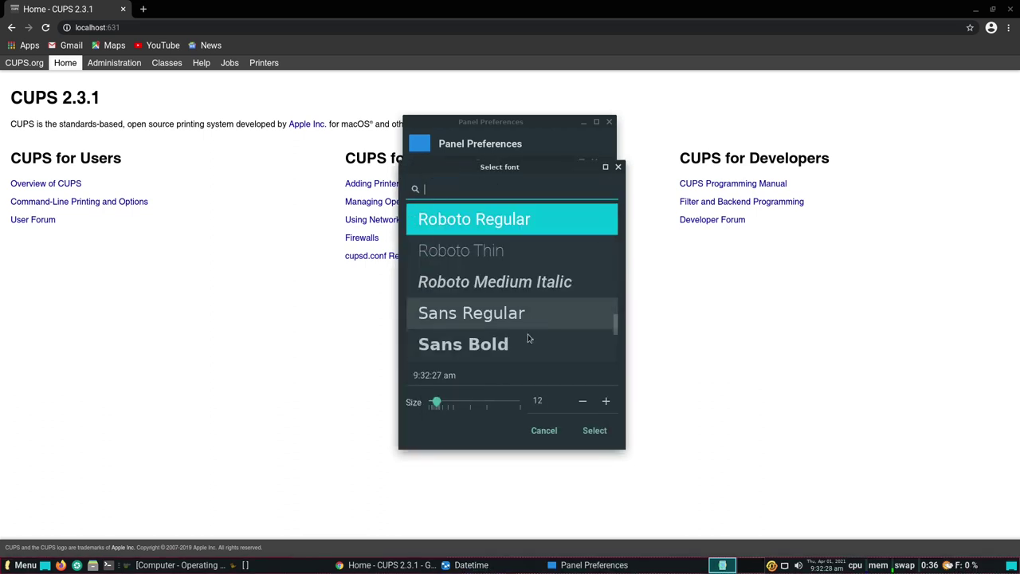
left_click(580, 401)
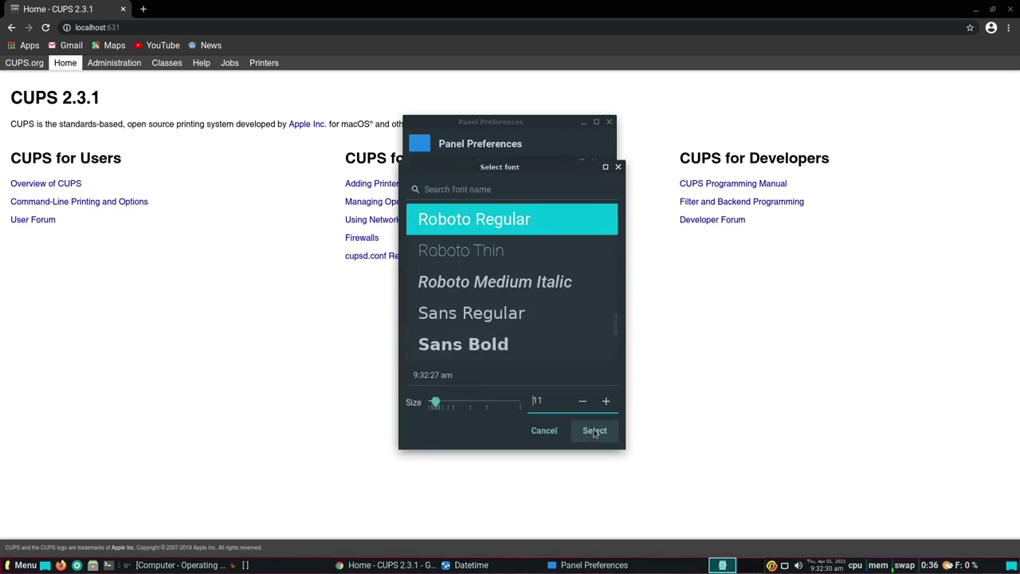
left_click(593, 429)
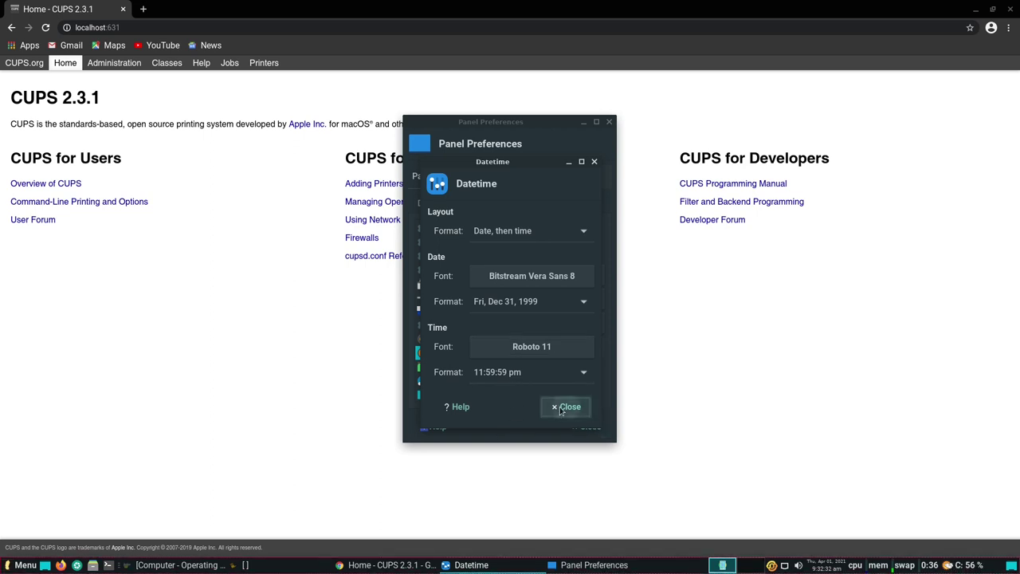
left_click(565, 406)
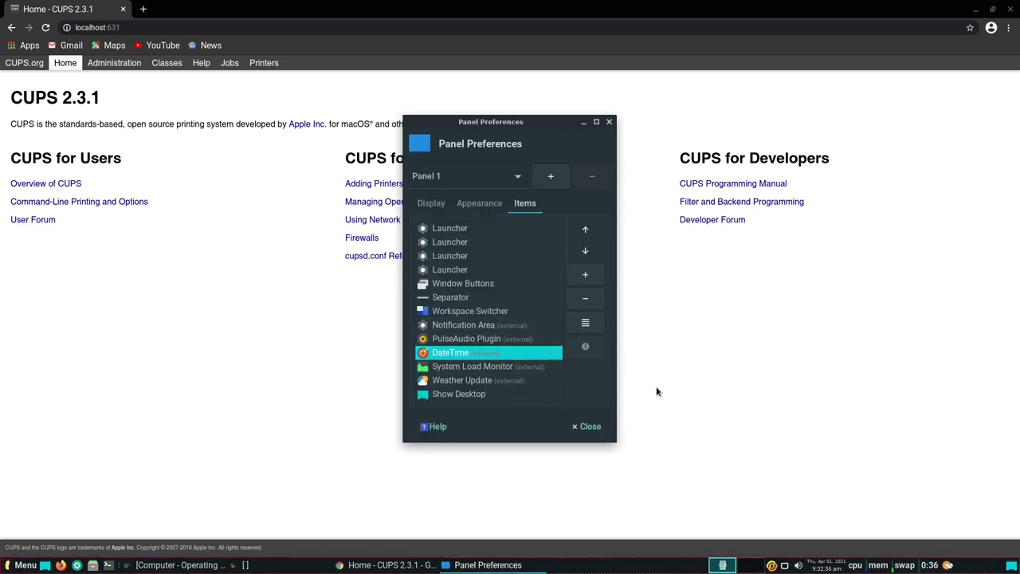
left_click(589, 426)
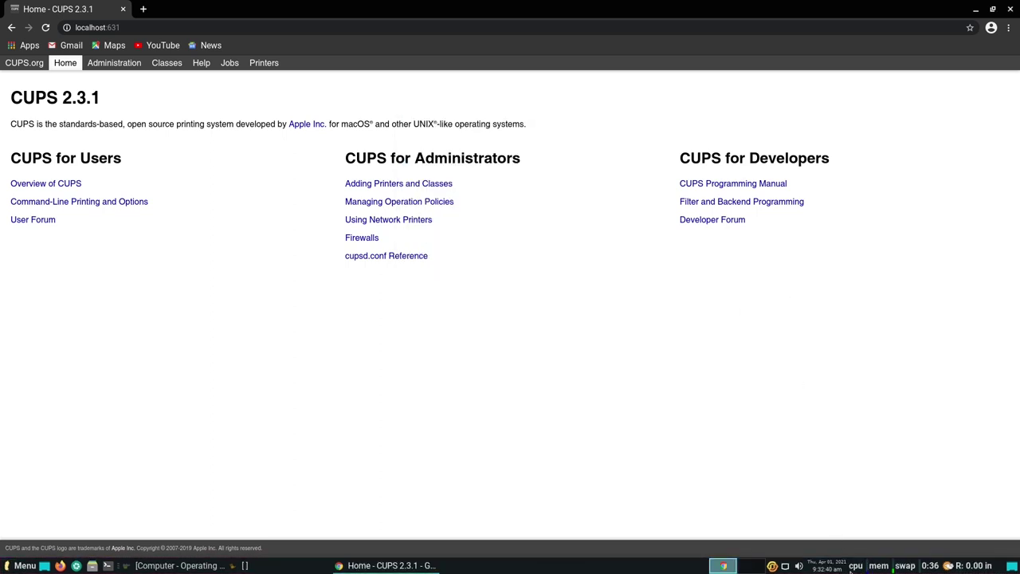